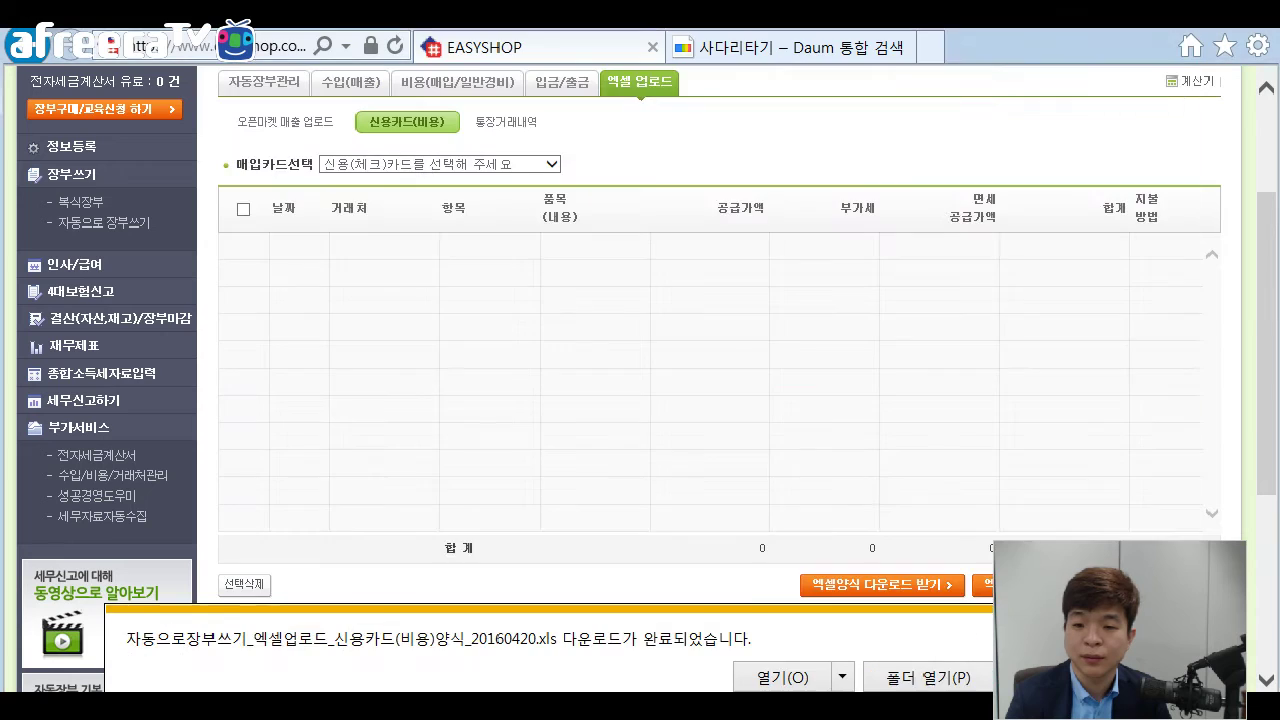
Open the downloaded credit-card upload template and read its instructions down to the 승인일 and 카드번호 headers.
{"action": "key", "text": "alt+o"}
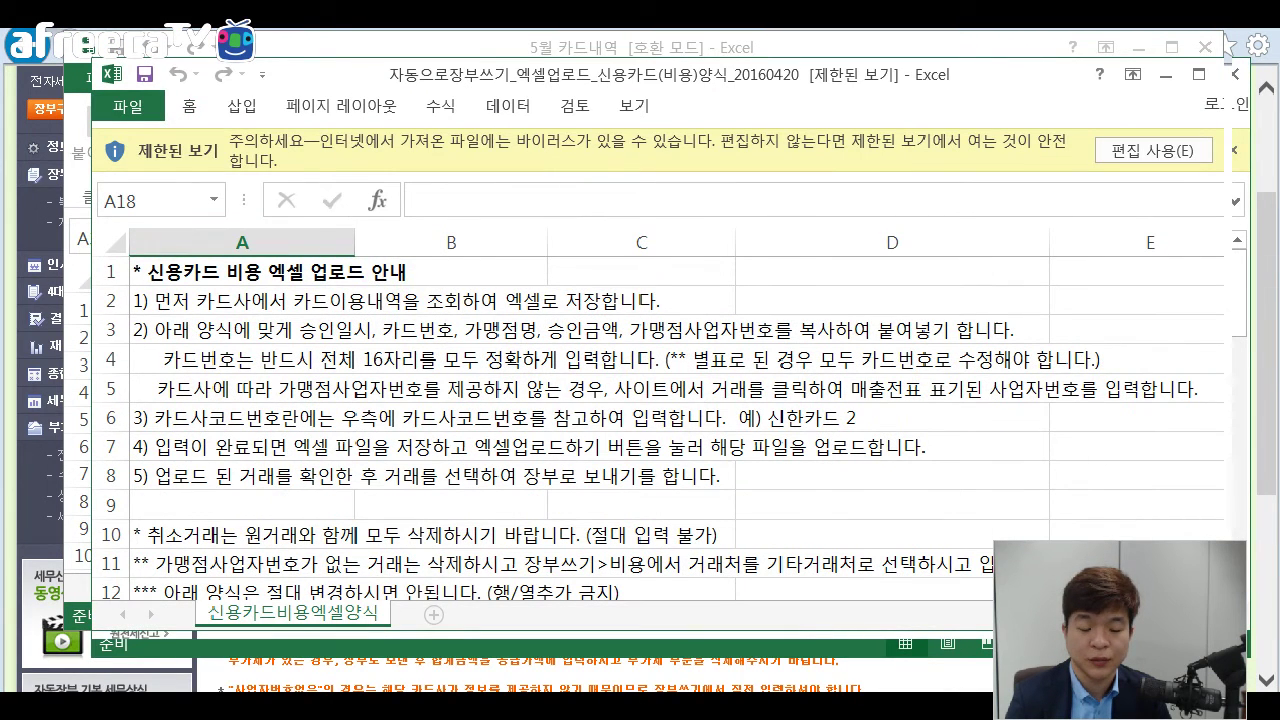
{"action": "left_click", "coordinate": [641, 388]}
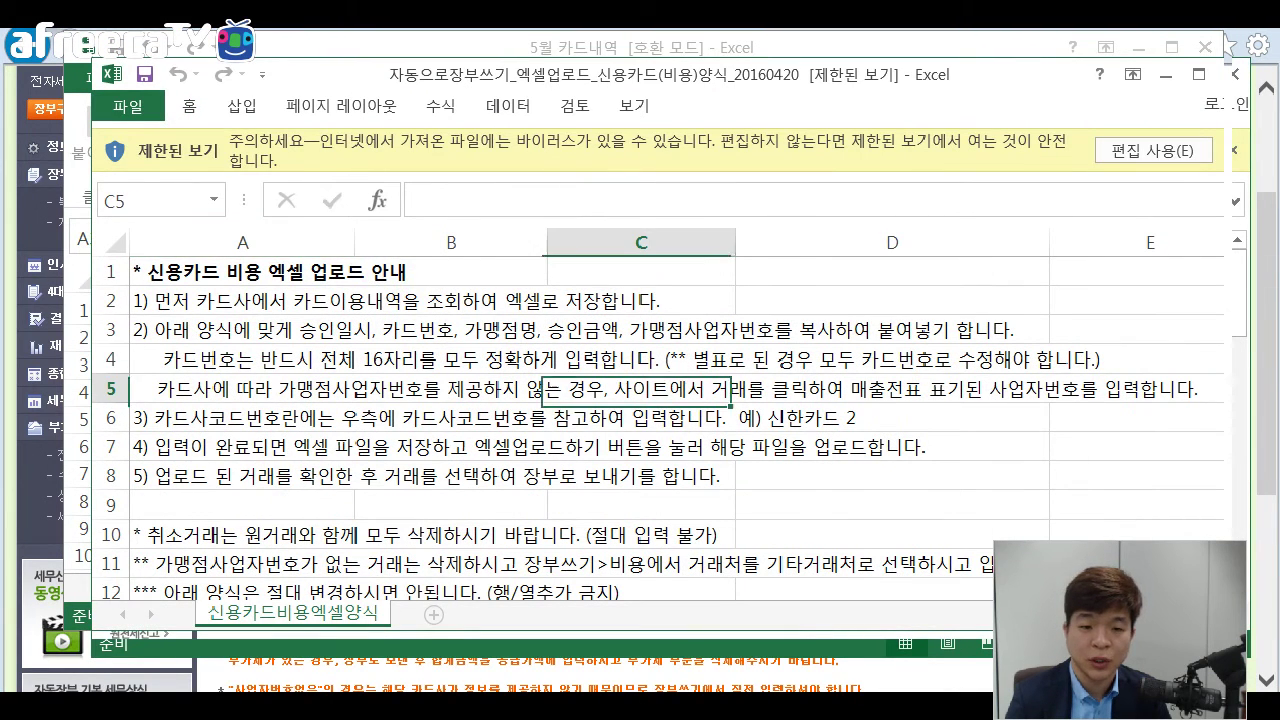
{"action": "scroll", "coordinate": [641, 366], "scroll_direction": "down", "scroll_amount": 2}
{"action": "scroll", "coordinate": [641, 388], "scroll_direction": "down", "scroll_amount": 1}
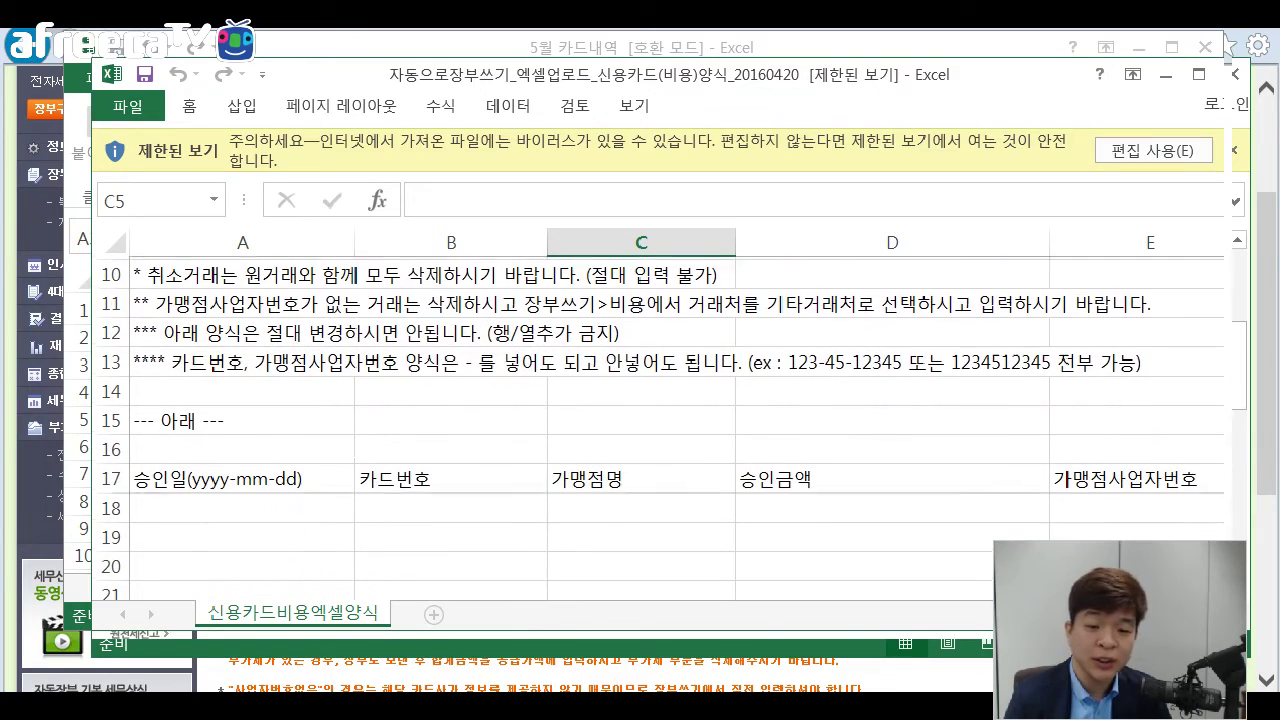
{"action": "left_click", "coordinate": [641, 388]}
{"action": "scroll", "coordinate": [641, 388], "scroll_direction": "down", "scroll_amount": 4, "text": "ctrl"}
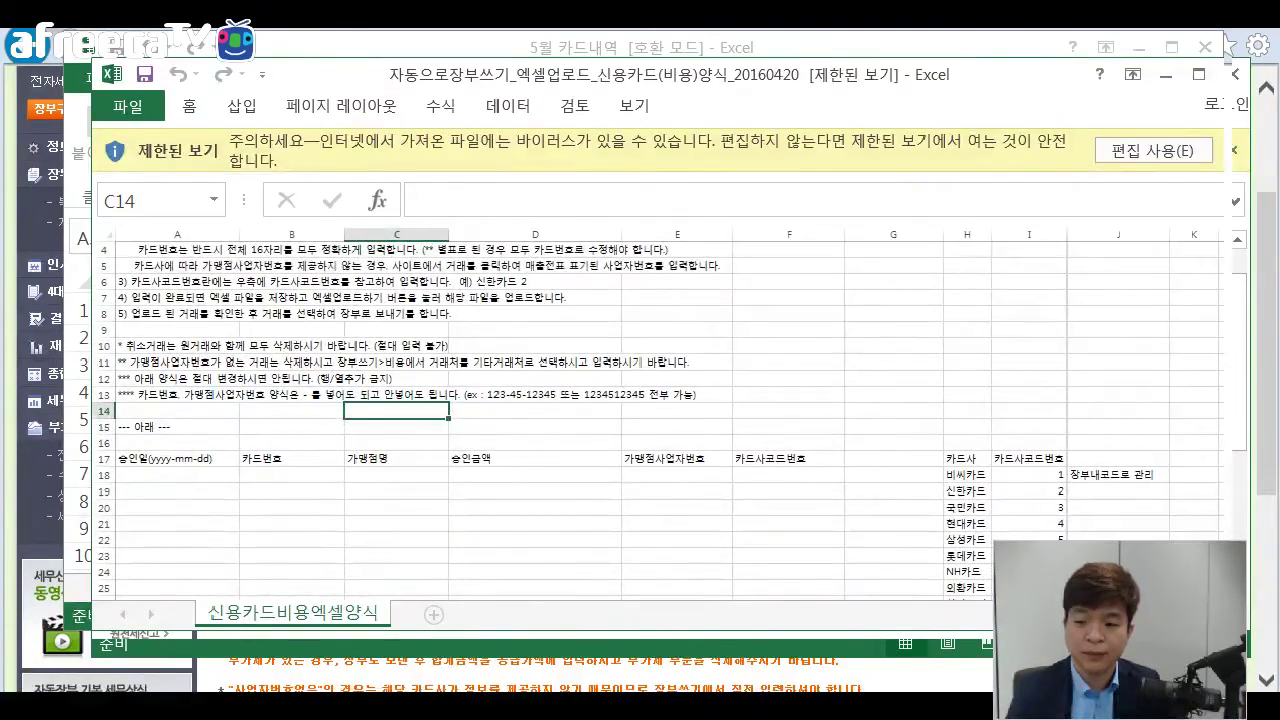
{"action": "left_click", "coordinate": [535, 379]}
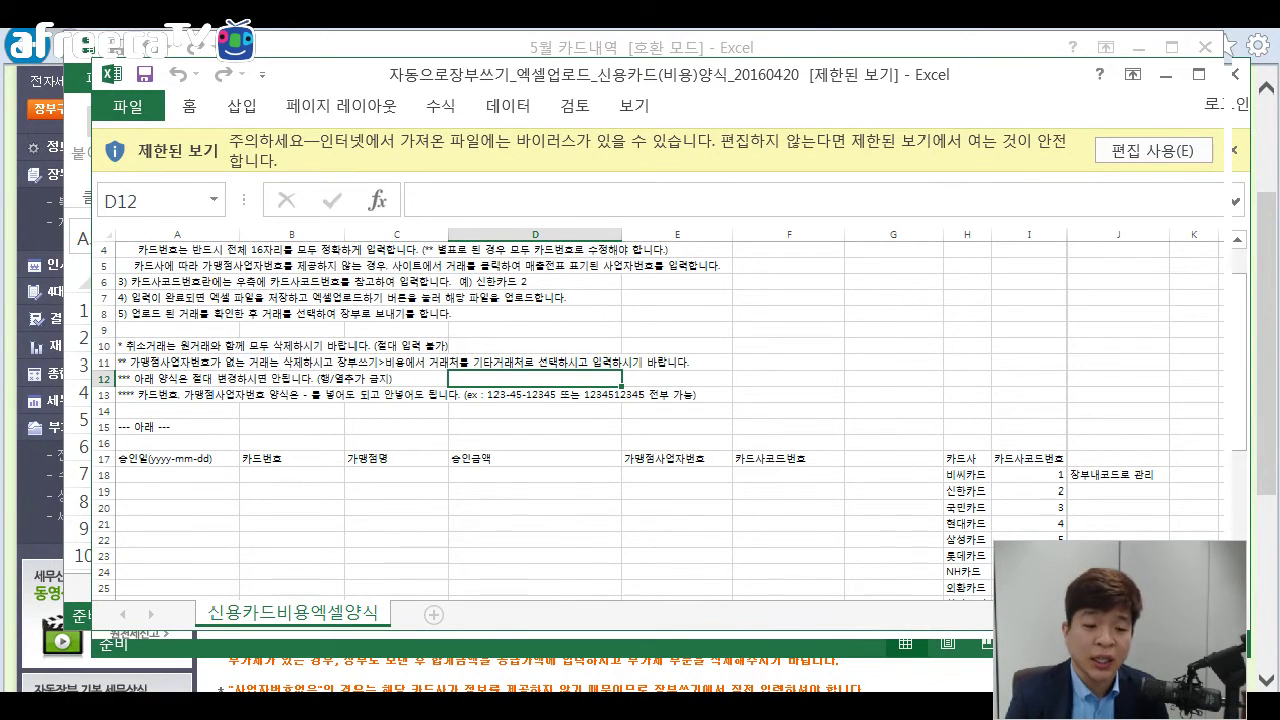
{"action": "left_click", "coordinate": [178, 459]}
{"action": "left_click", "coordinate": [291, 459]}
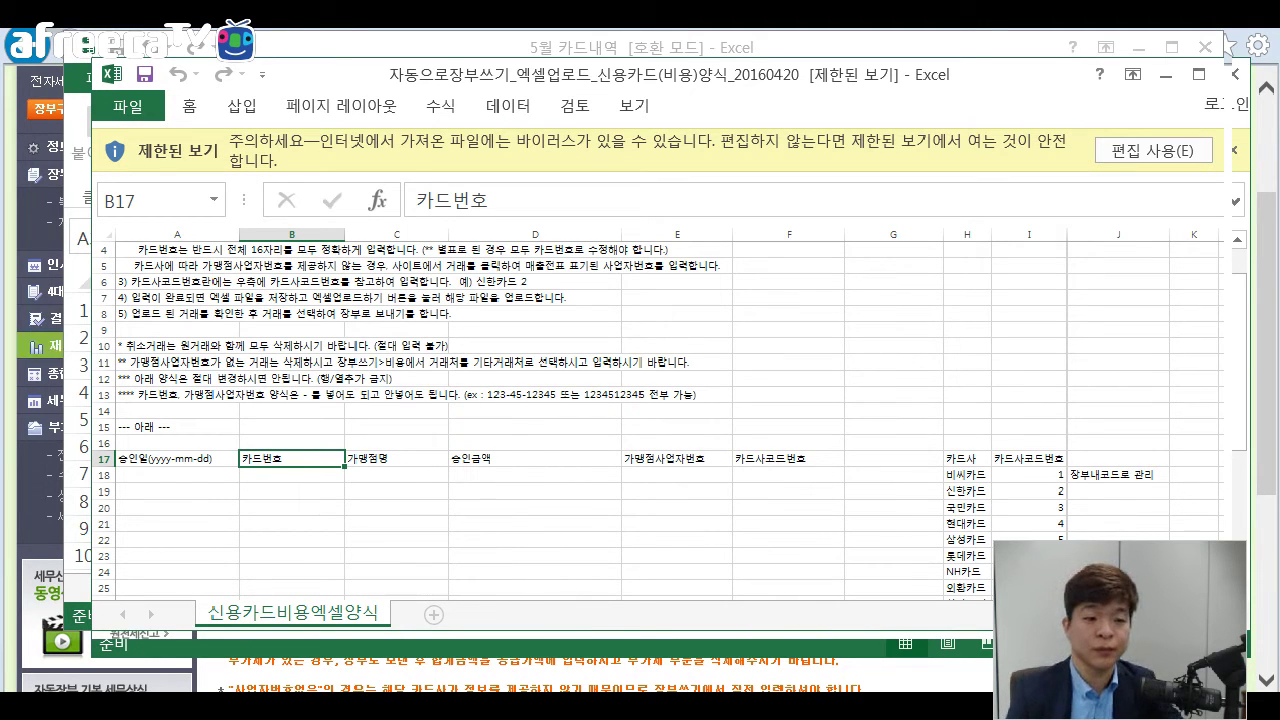
Bring the 5월 카드내역 card statement workbook back to the front.
{"action": "left_click", "coordinate": [77, 346]}
{"action": "scroll", "coordinate": [640, 420], "scroll_direction": "down", "scroll_amount": 1}
{"action": "scroll", "coordinate": [557, 453], "scroll_direction": "down", "scroll_amount": 2}
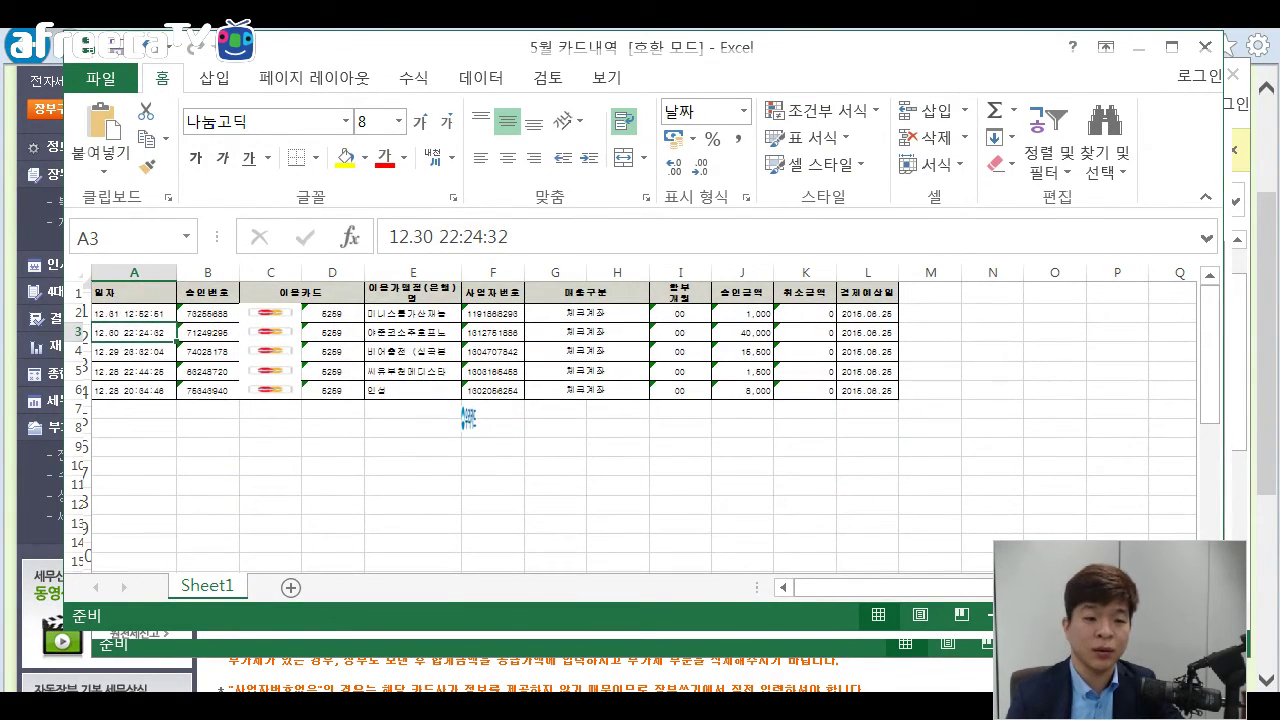
Copy the five approval dates A2:A6 and paste them into the editable template at A18:A22.
{"action": "key", "text": "Up"}
{"action": "key", "text": "ctrl+shift+Down"}
{"action": "key", "text": "ctrl+c"}
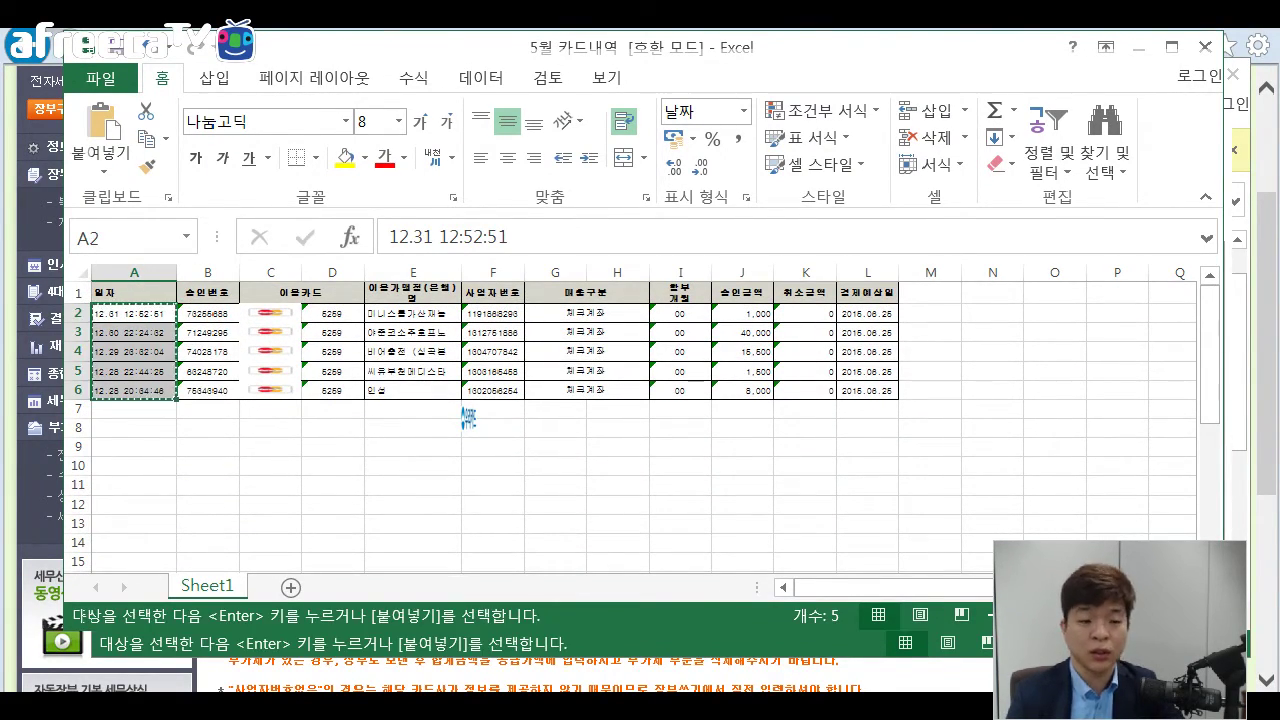
{"action": "key", "text": "alt+Tab"}
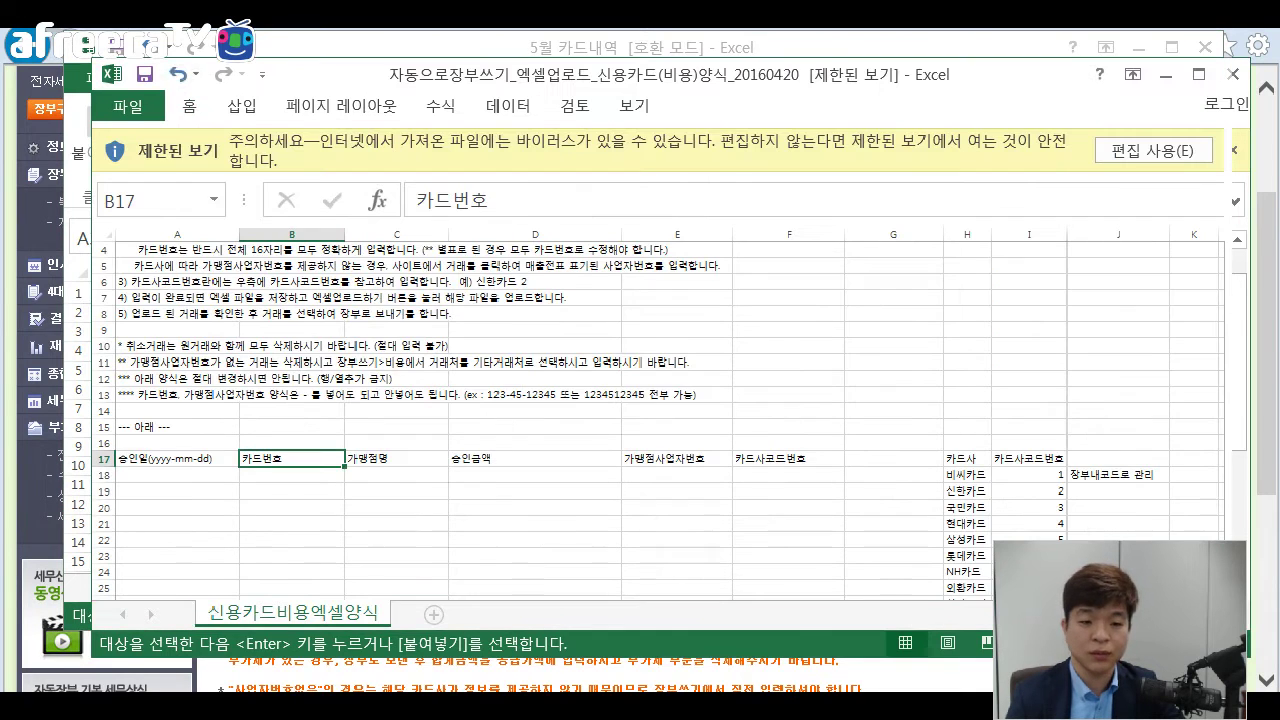
{"action": "left_click", "coordinate": [177, 475]}
{"action": "left_click", "coordinate": [1153, 151]}
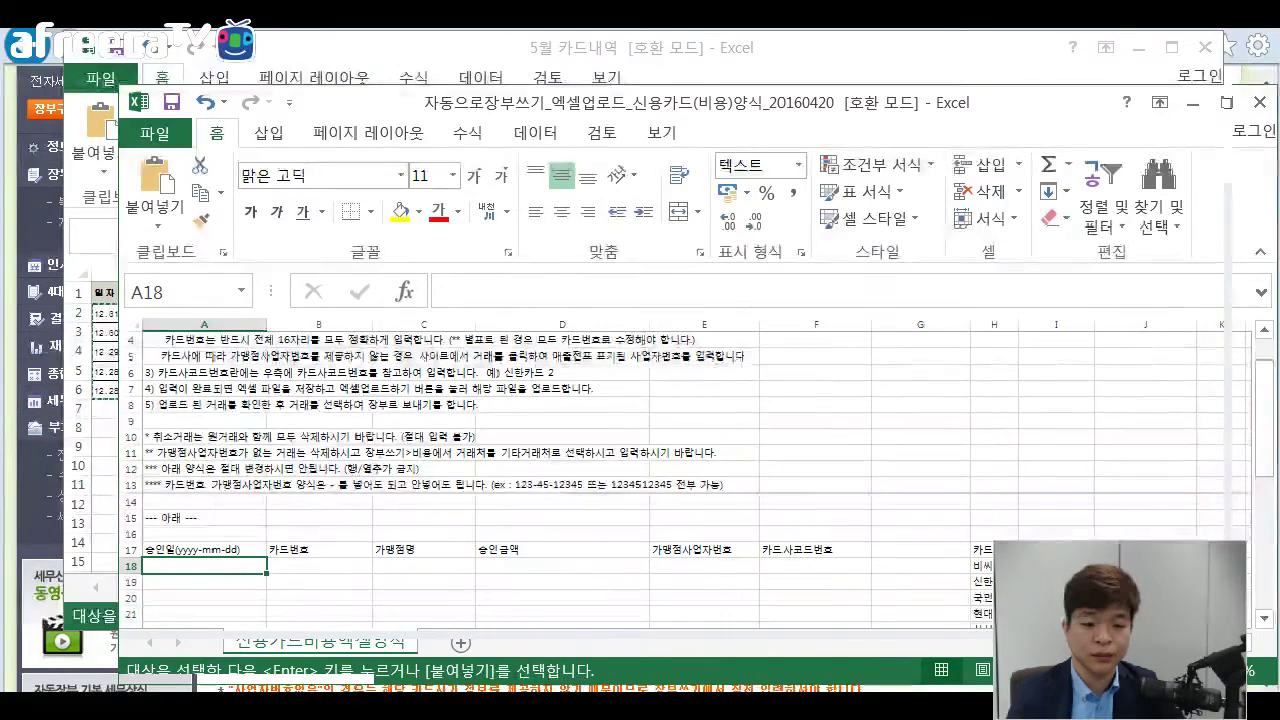
{"action": "key", "text": "ctrl+v"}
Compare the first pasted date with the yyyy-mm-dd format the 승인일 header requires.
{"action": "scroll", "coordinate": [680, 480], "scroll_direction": "down", "scroll_amount": 2}
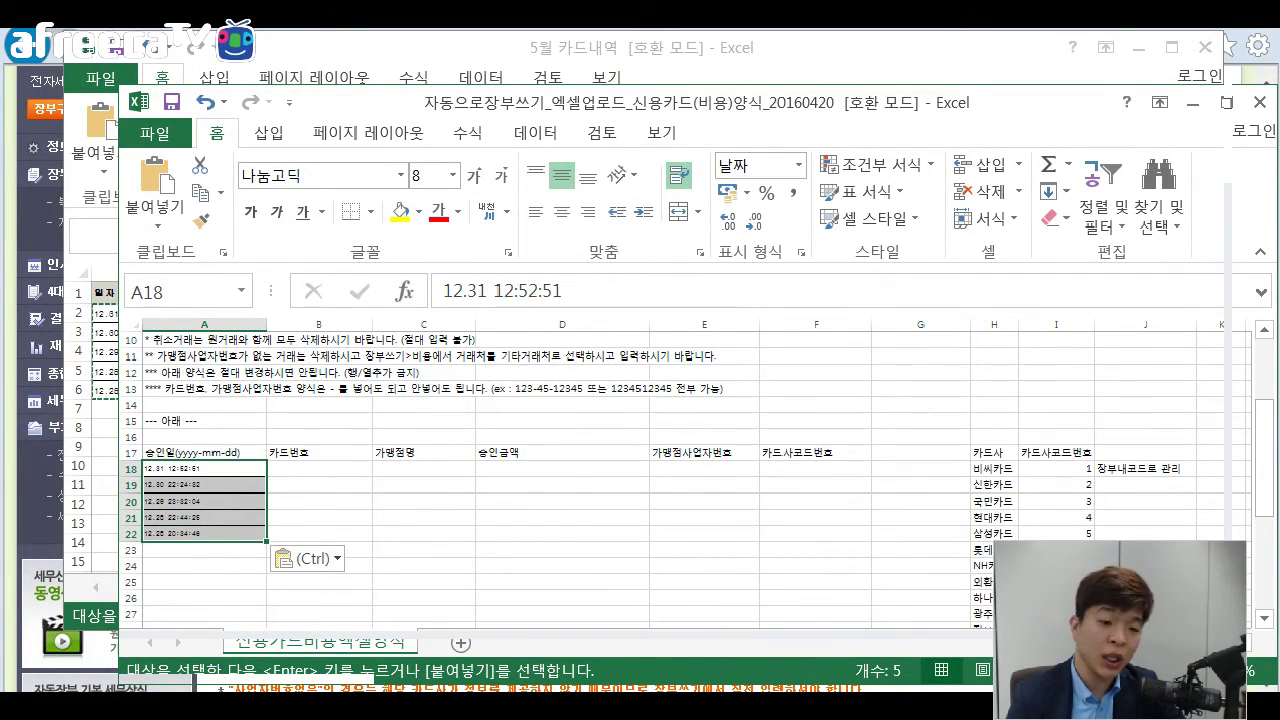
{"action": "key", "text": "shift+Up"}
{"action": "key", "text": "shift+Up"}
{"action": "key", "text": "F2"}
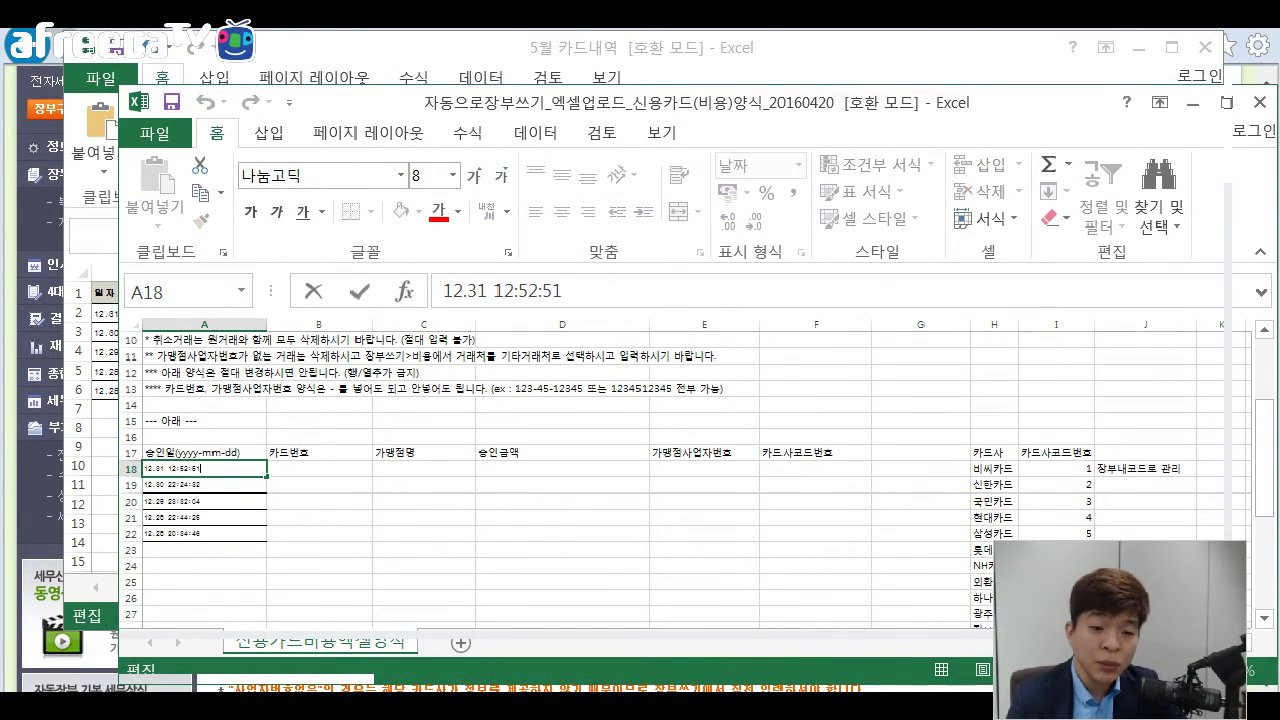
{"action": "left_click", "coordinate": [204, 437]}
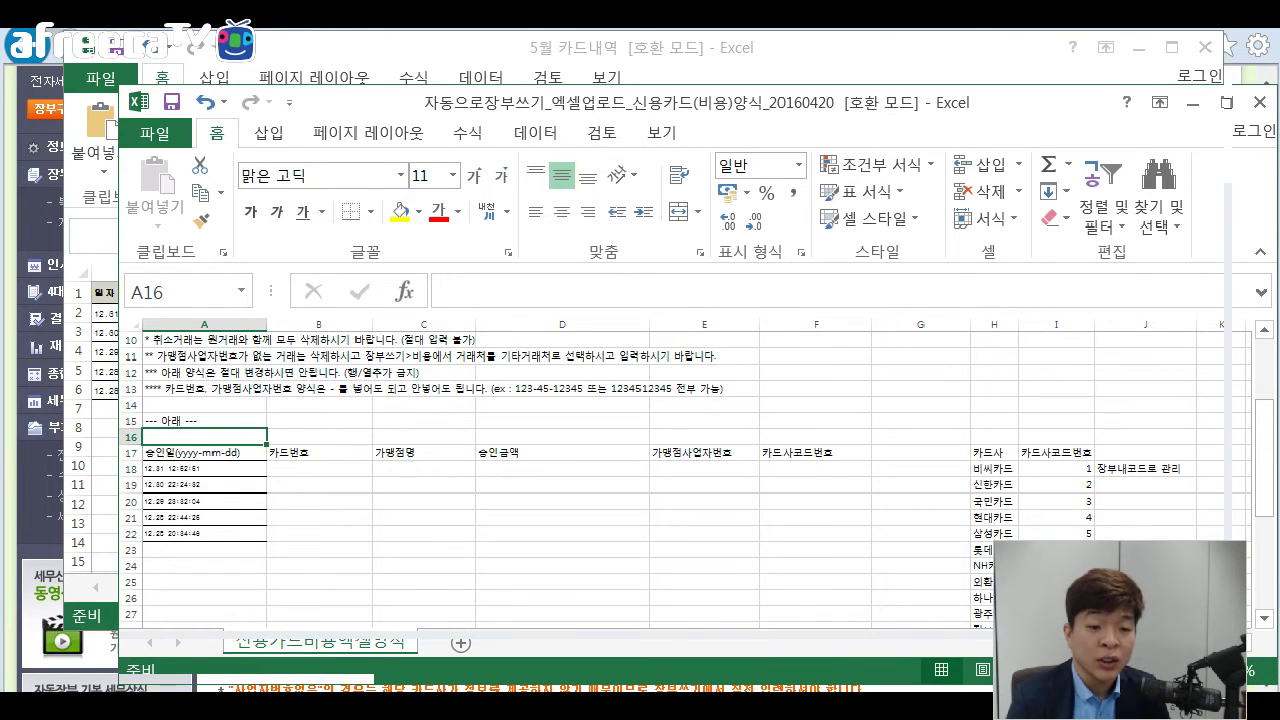
{"action": "double_click", "coordinate": [212, 452]}
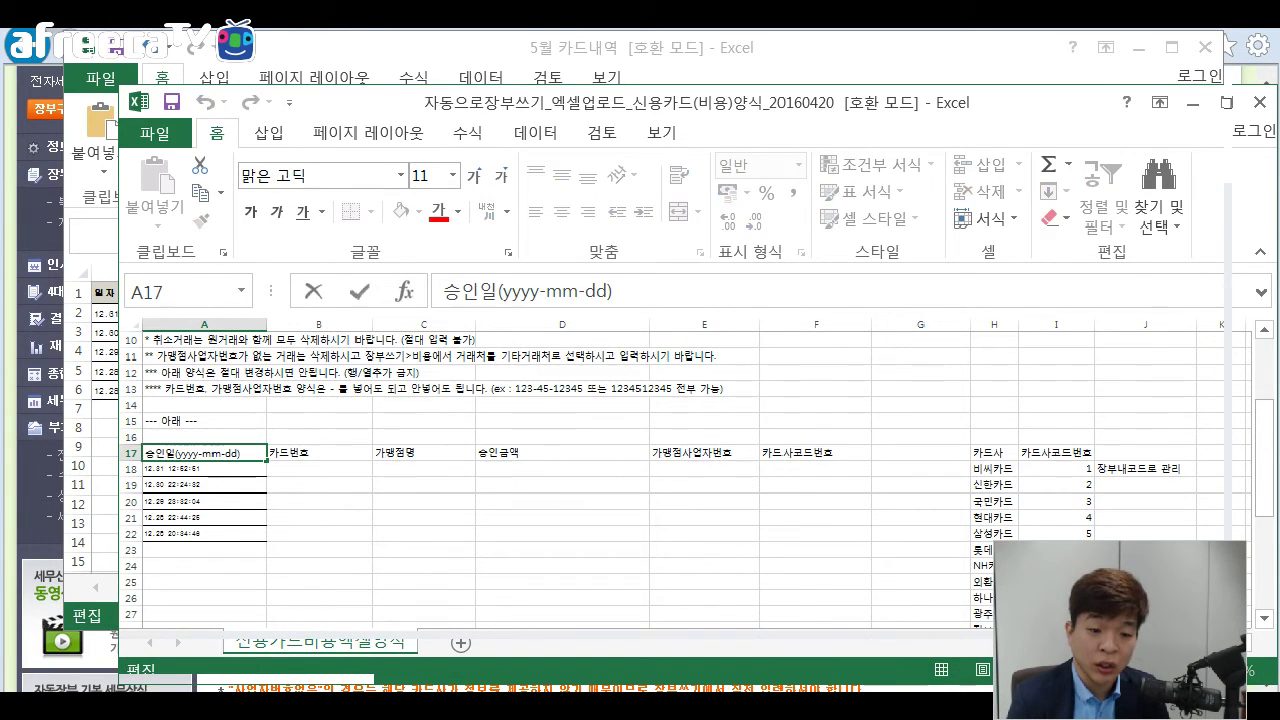
{"action": "left_click_drag", "start_coordinate": [176, 452], "coordinate": [240, 452]}
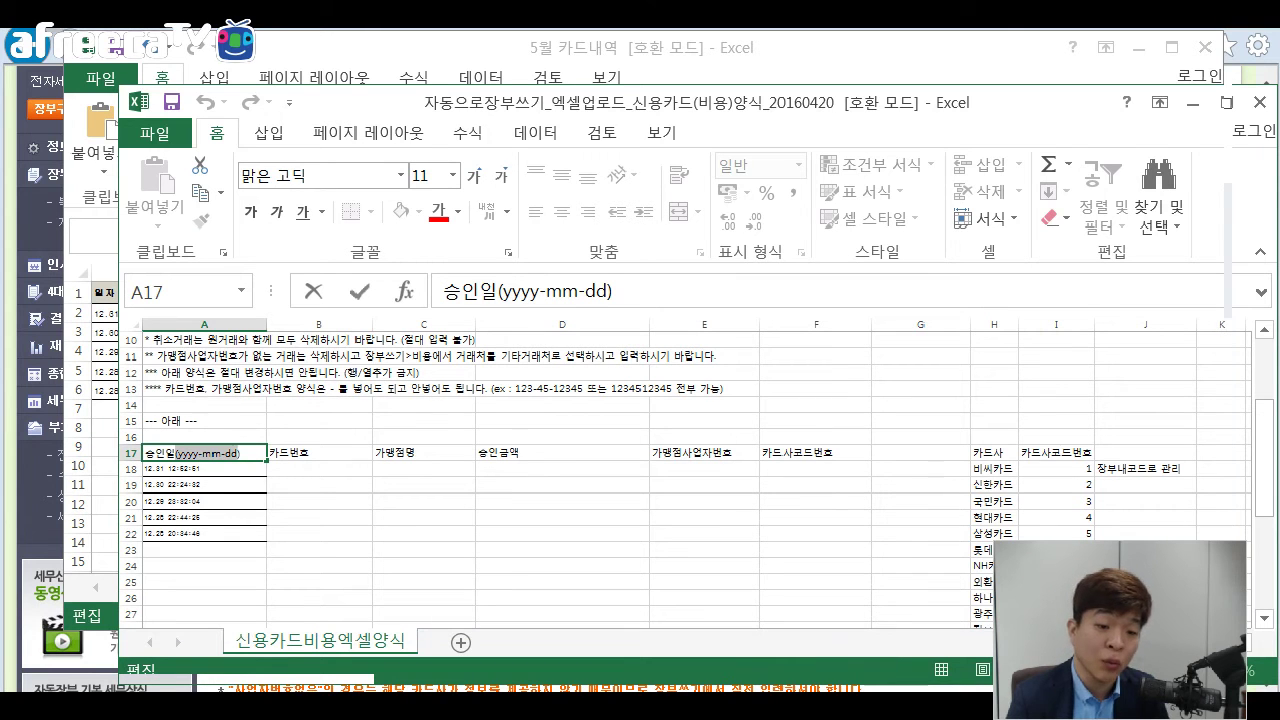
{"action": "left_click", "coordinate": [310, 485]}
{"action": "left_click", "coordinate": [225, 469]}
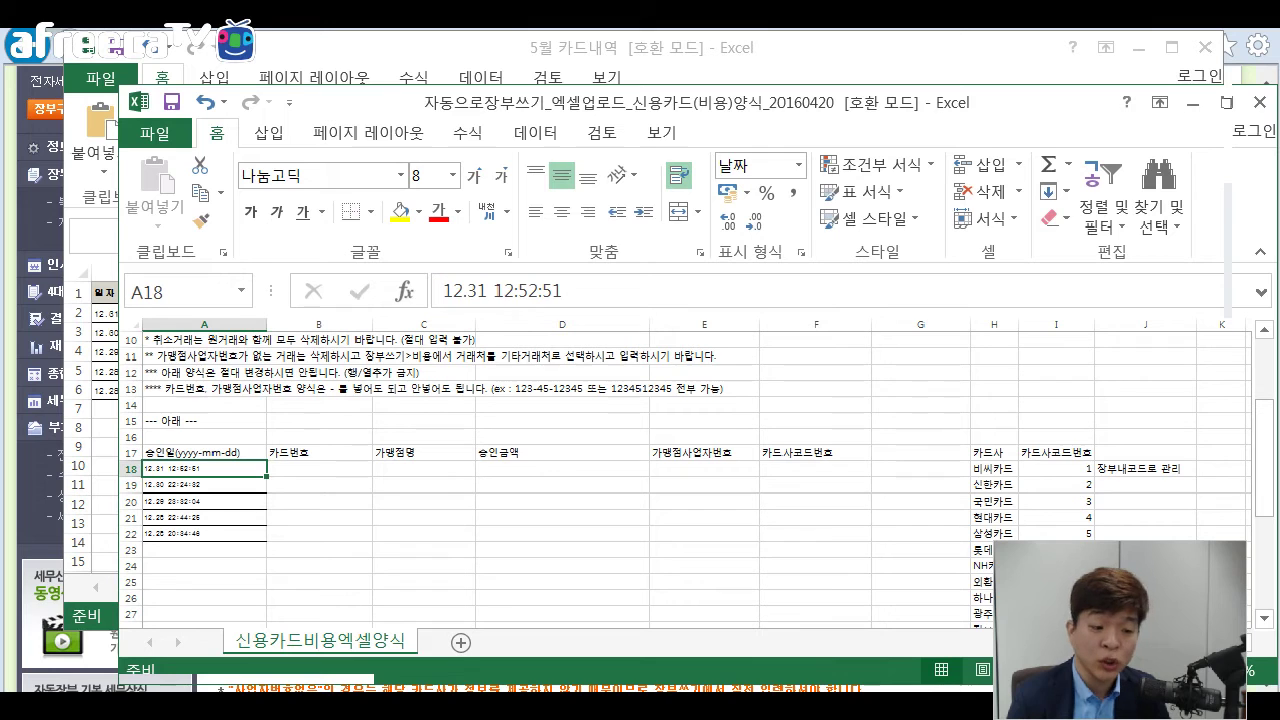
{"action": "left_click", "coordinate": [205, 452]}
{"action": "left_click", "coordinate": [205, 469]}
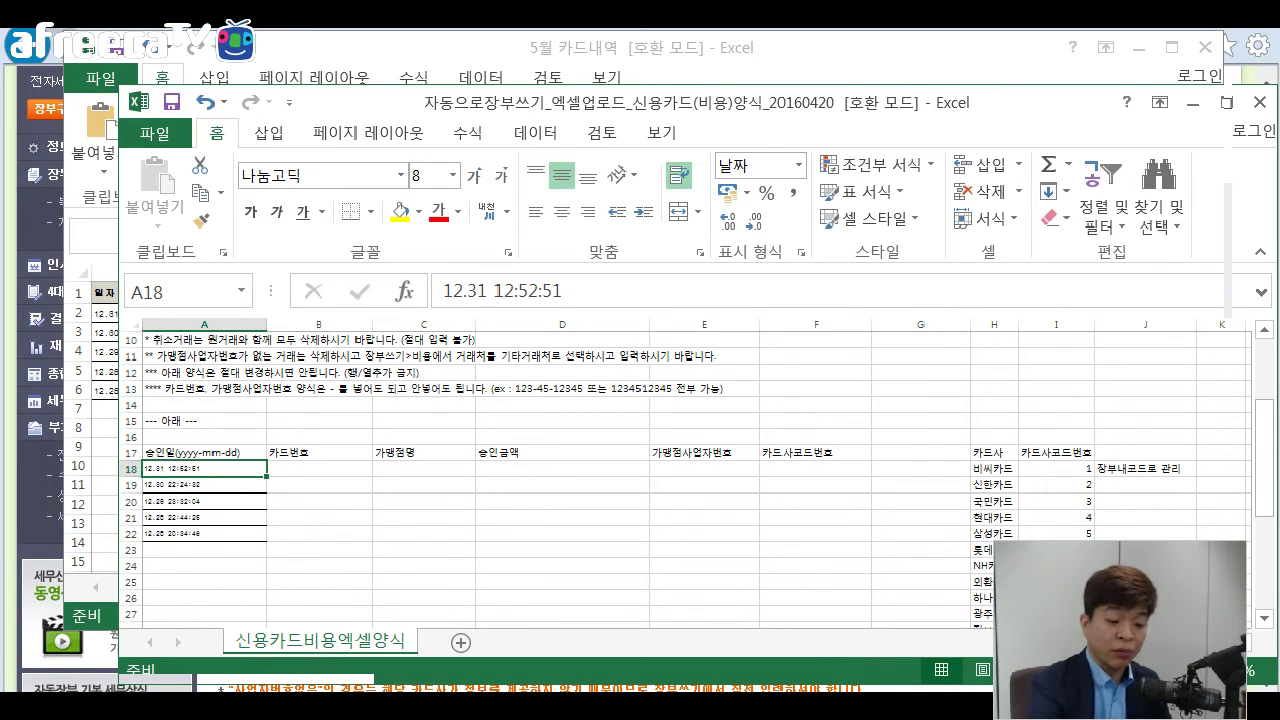
Retype the approval date in A18 as 2016-12-31.
{"action": "type", "text": "22"}
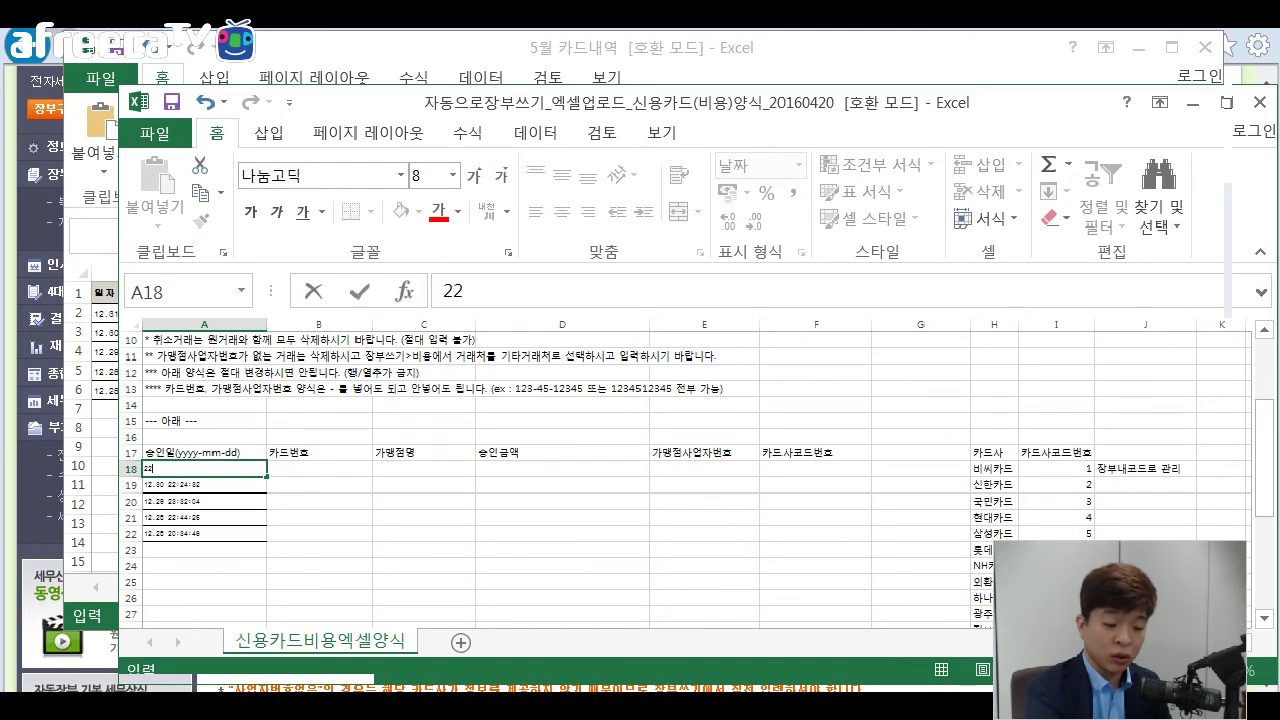
{"action": "key", "text": "BackSpace"}
{"action": "type", "text": "016"}
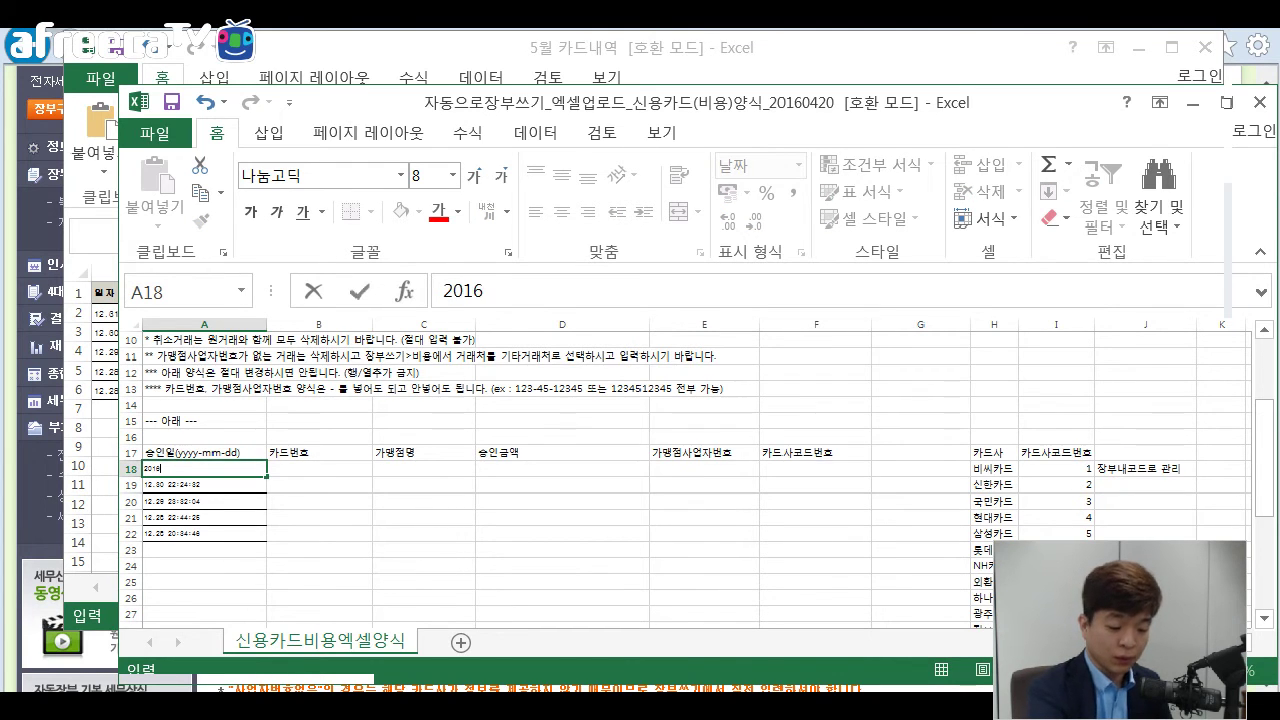
{"action": "type", "text": "-12-31"}
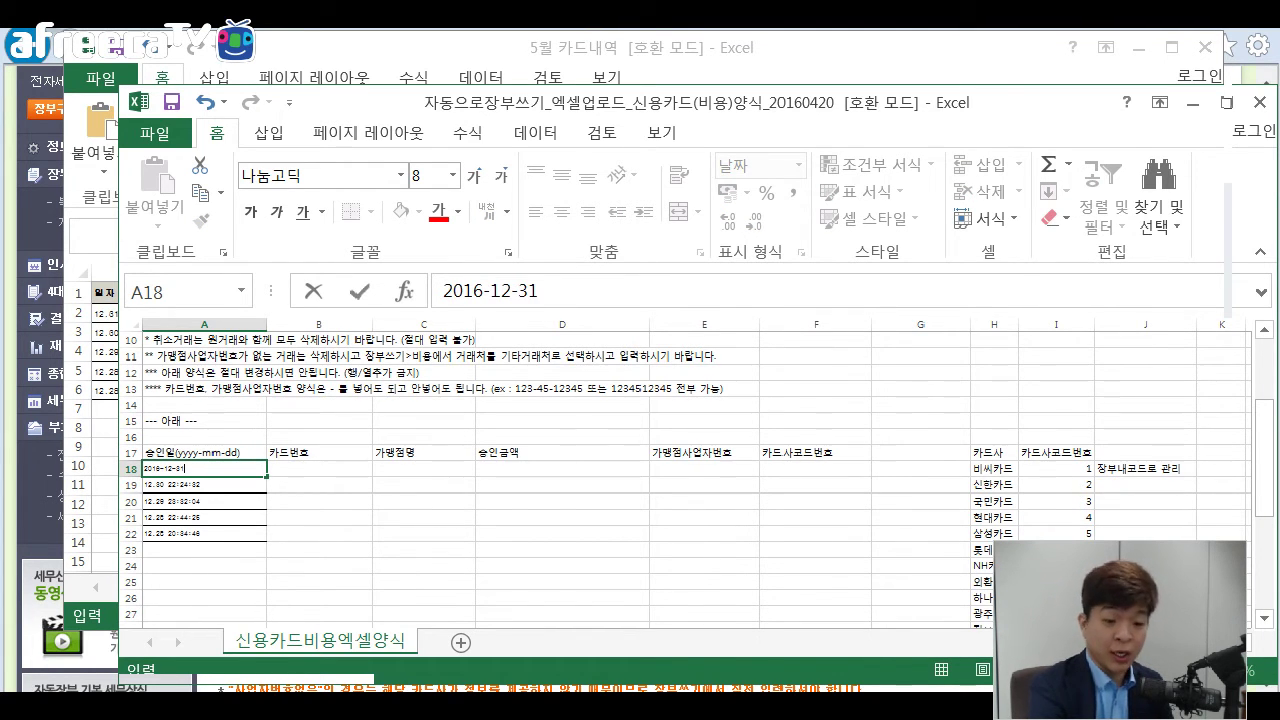
{"action": "key", "text": "Return"}
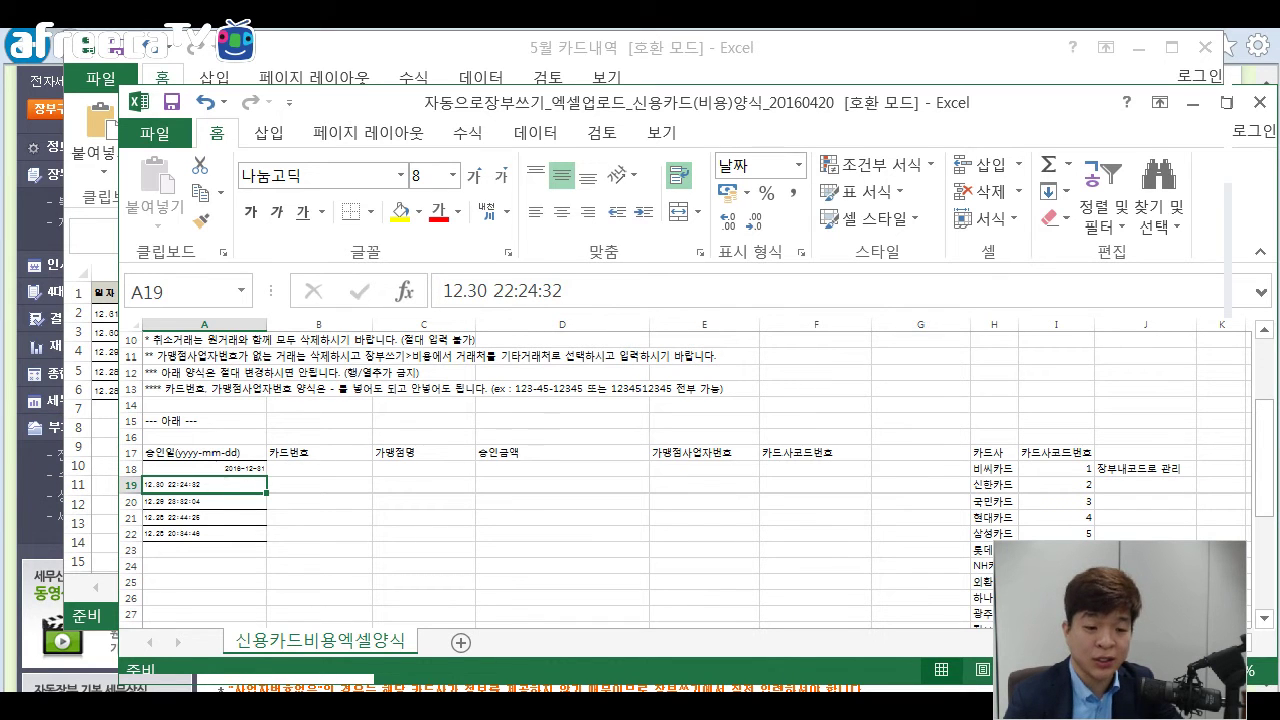
Select the four remaining approval dates in A19:A22.
{"action": "scroll", "coordinate": [670, 475], "scroll_direction": "up", "scroll_amount": 2}
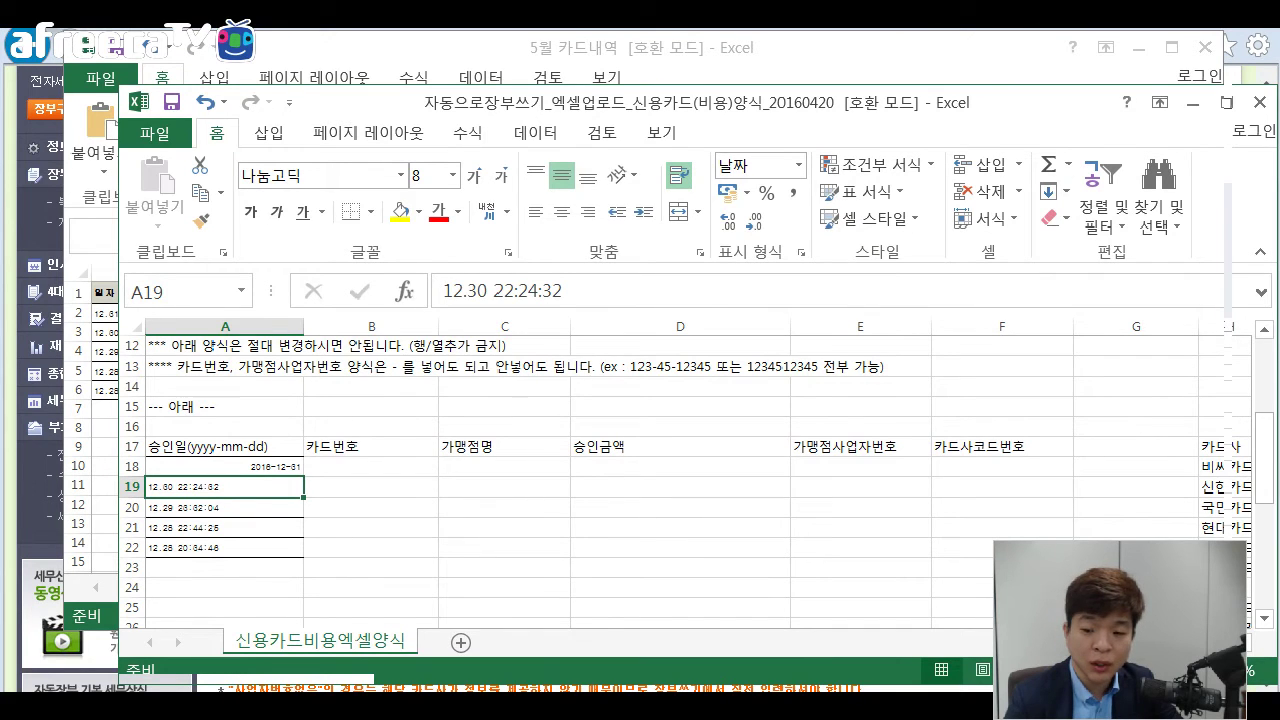
{"action": "scroll", "coordinate": [670, 475], "scroll_direction": "down", "scroll_amount": 1}
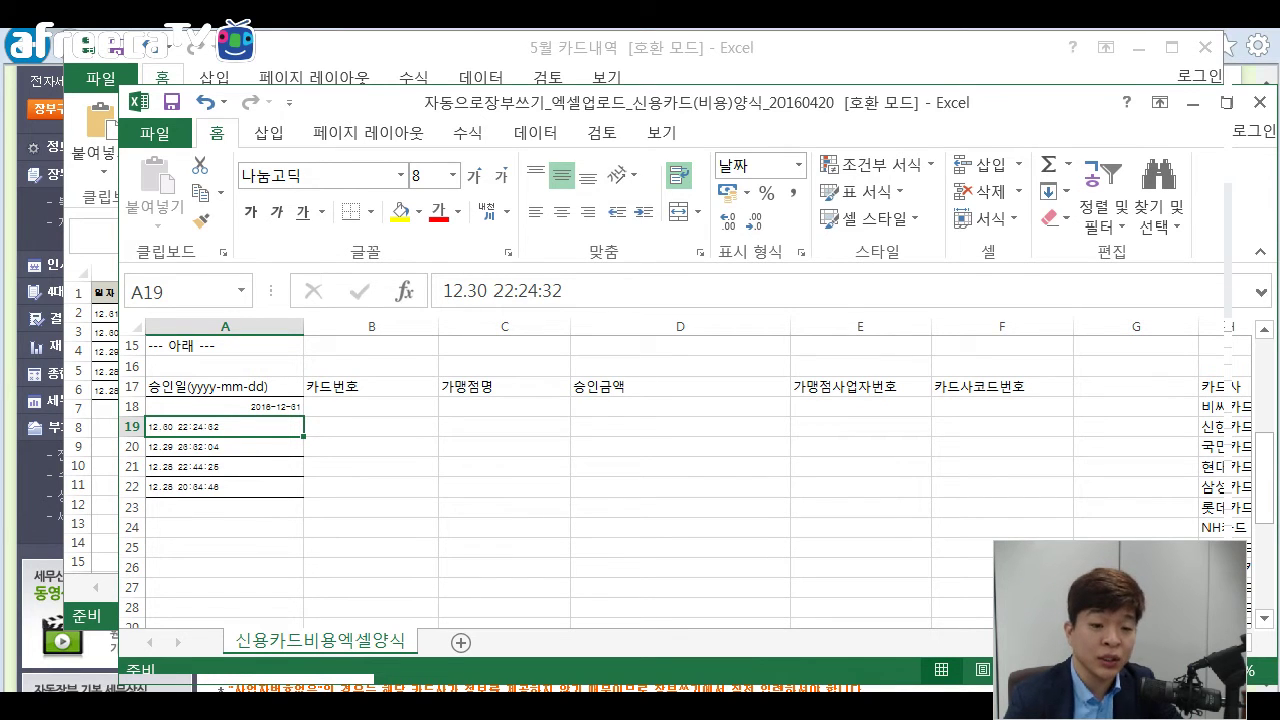
{"action": "key", "text": "ctrl+shift+Down"}
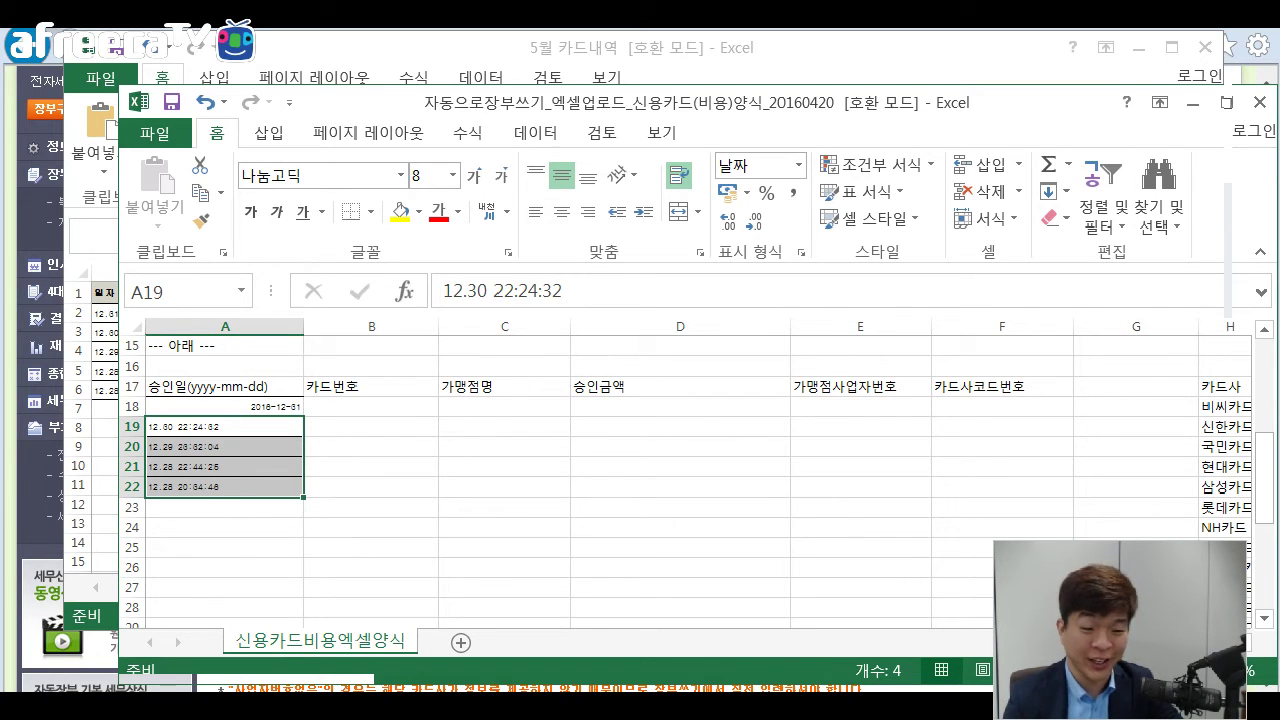
{"action": "left_click", "coordinate": [225, 427]}
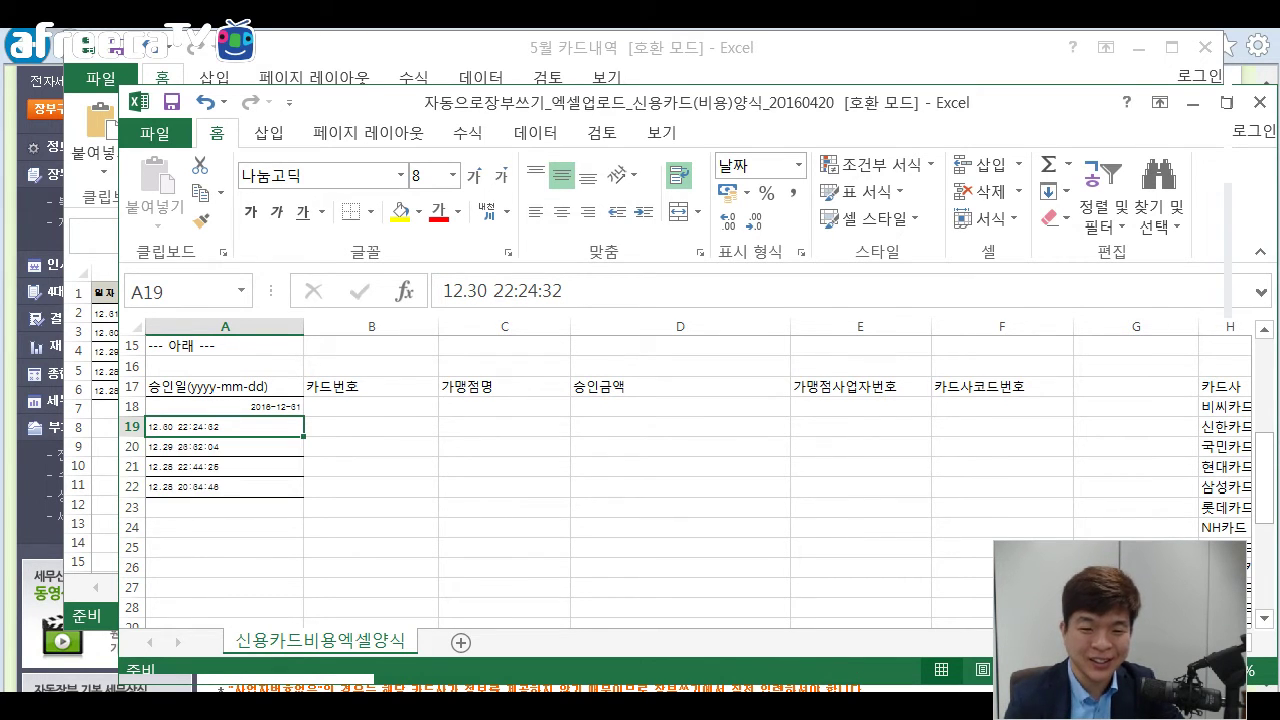
{"action": "left_click_drag", "start_coordinate": [225, 427], "coordinate": [225, 487]}
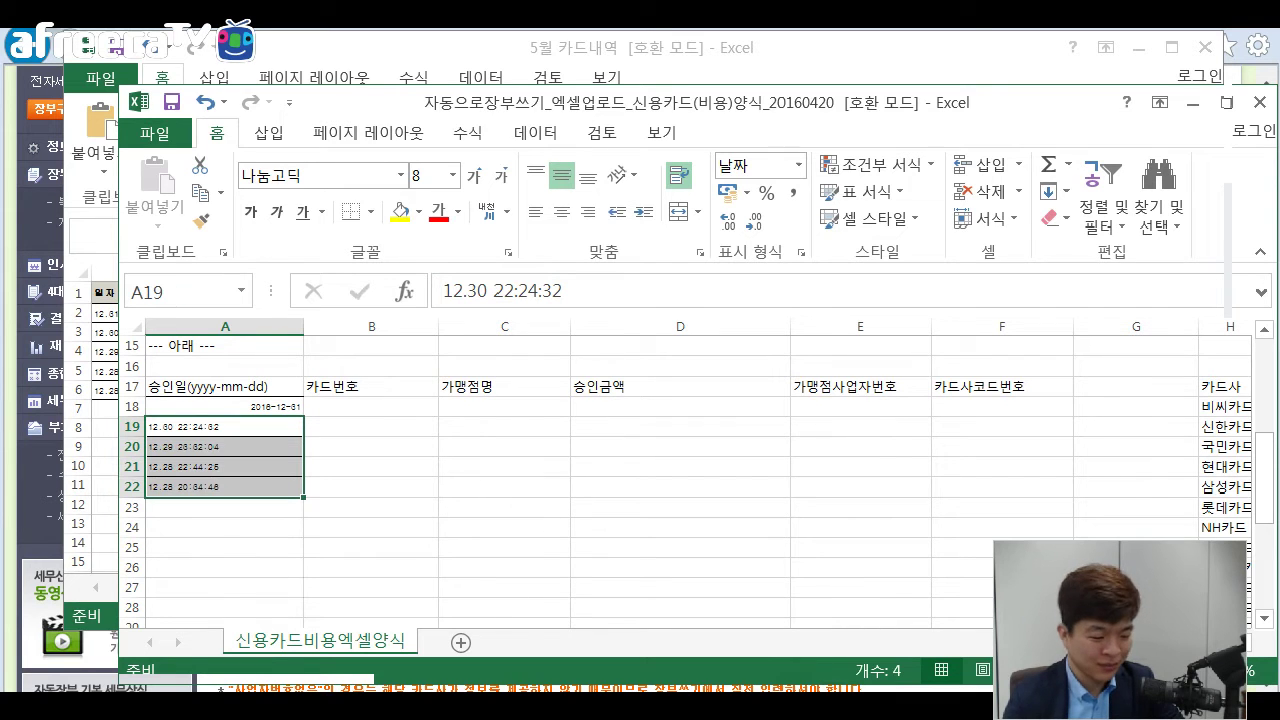
{"action": "left_click", "coordinate": [225, 427]}
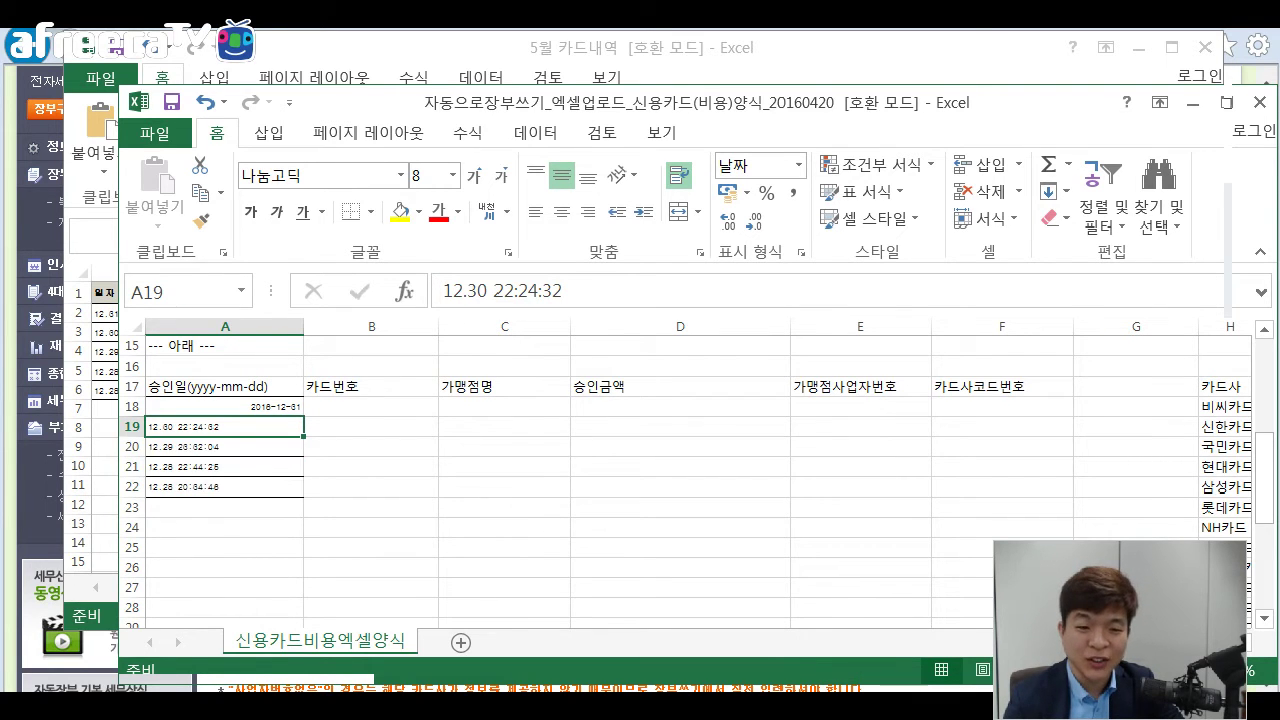
{"action": "left_click_drag", "start_coordinate": [225, 427], "coordinate": [225, 487]}
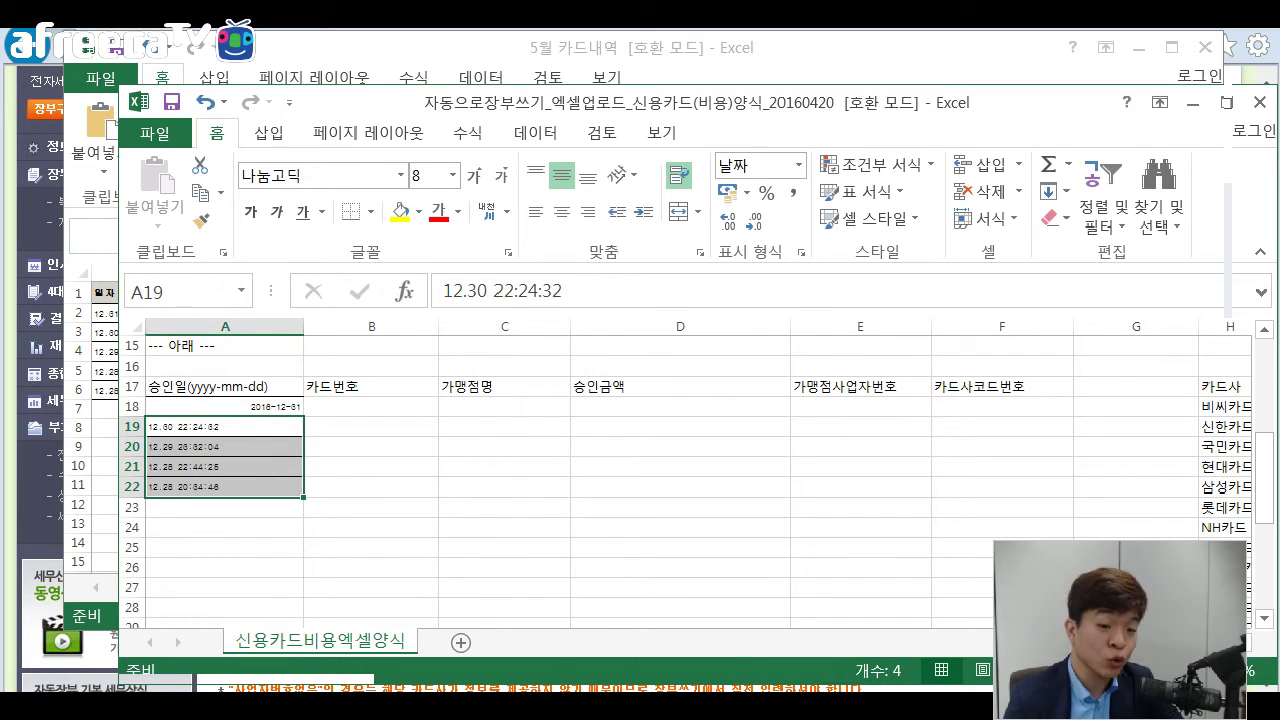
Replace all "12." with "2016-12-" in A19:A22, converting four dates.
{"action": "key", "text": "ctrl+f"}
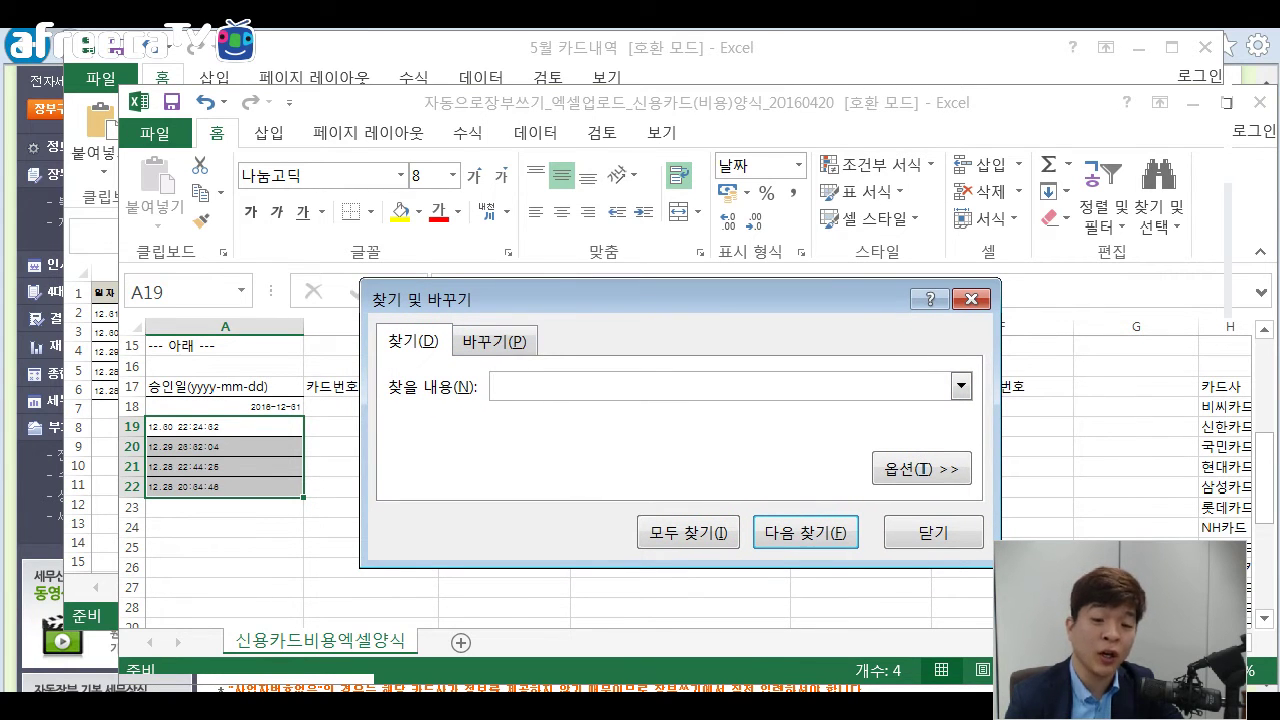
{"action": "key", "text": "ctrl+h"}
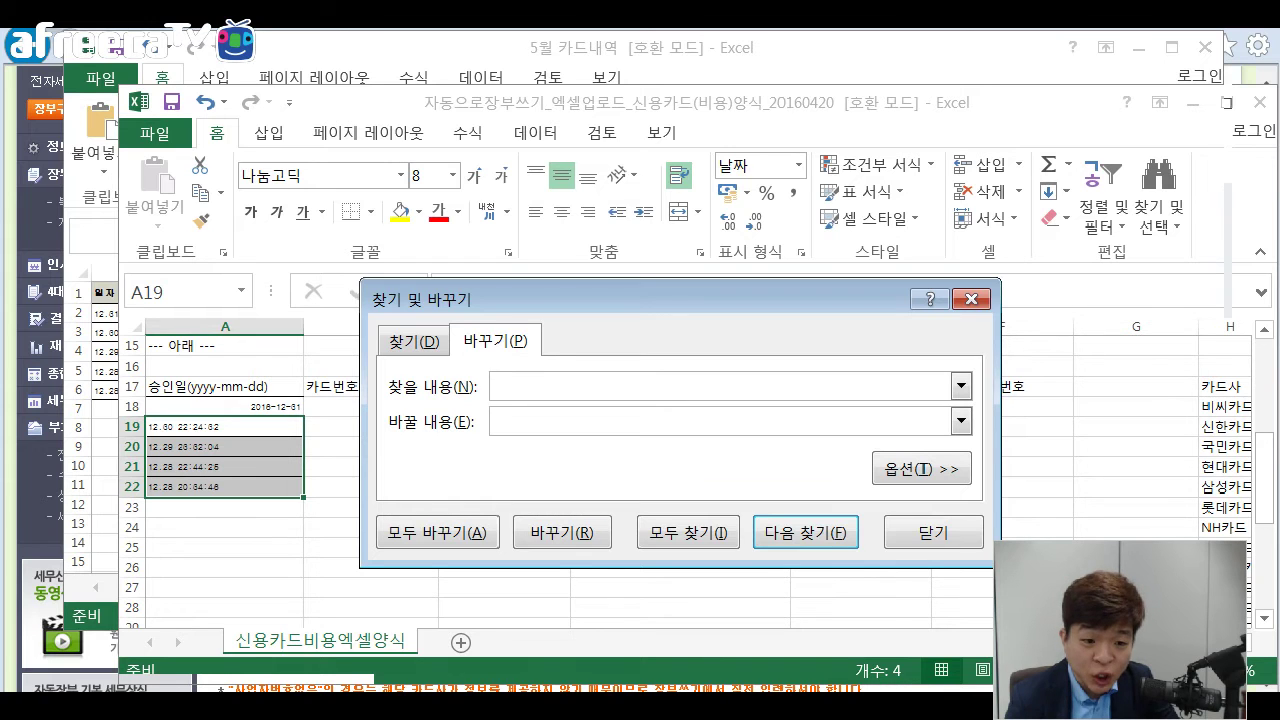
{"action": "type", "text": "12."}
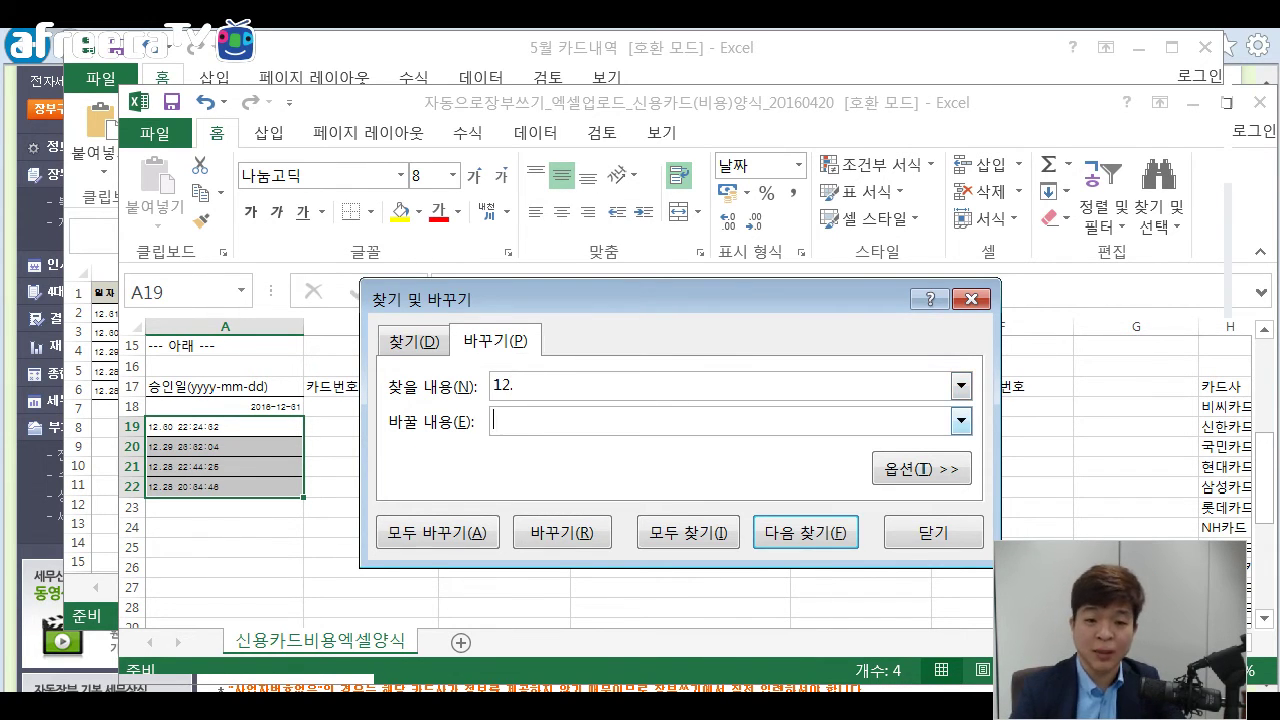
{"action": "type", "text": "2016"}
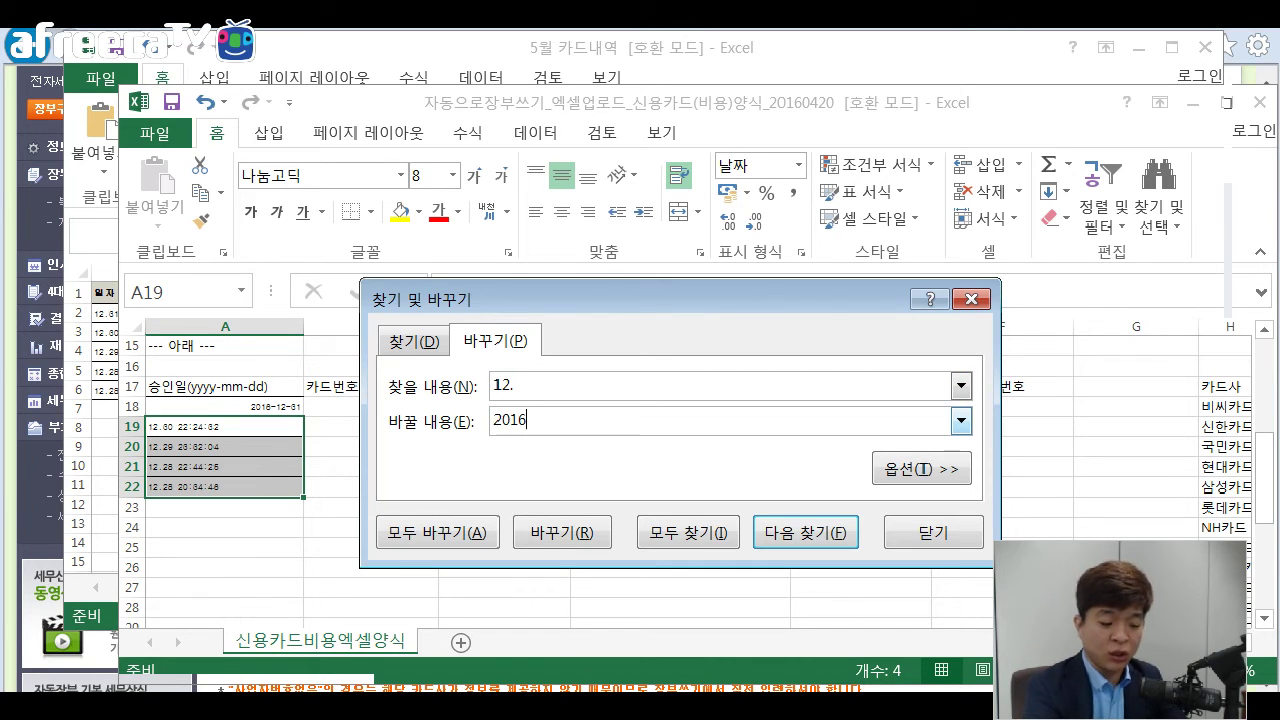
{"action": "type", "text": "-12"}
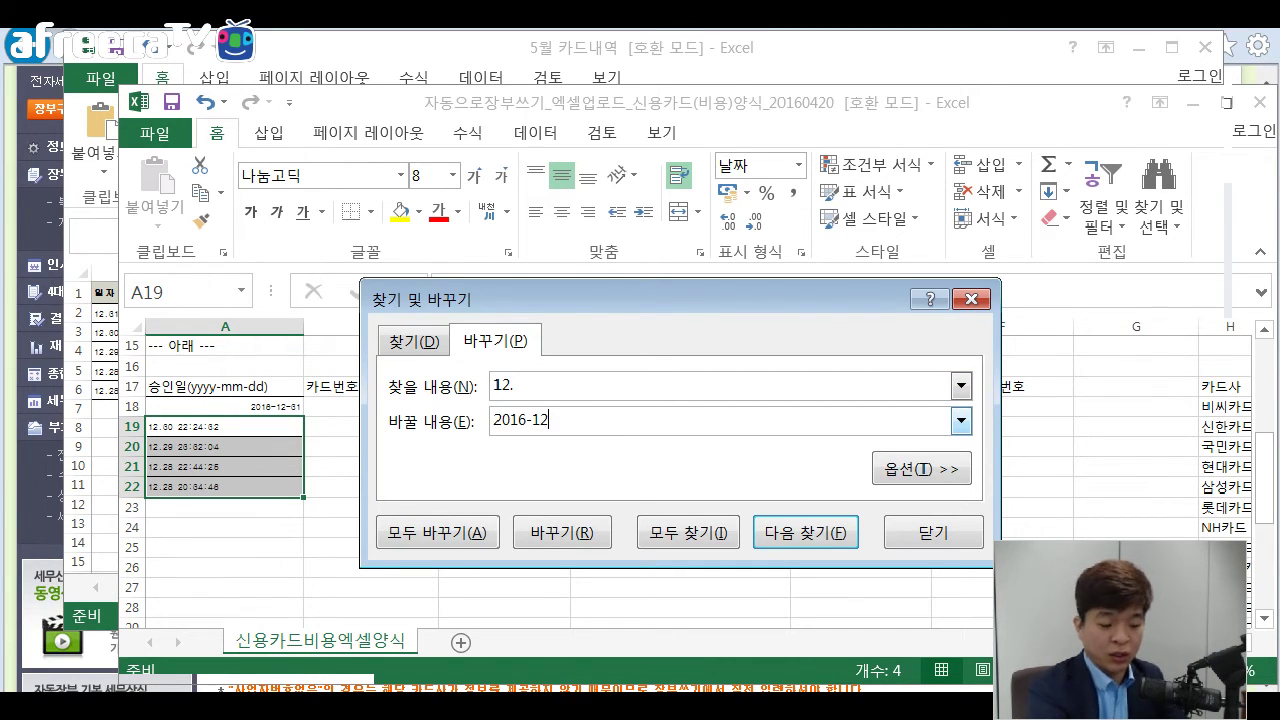
{"action": "type", "text": "-"}
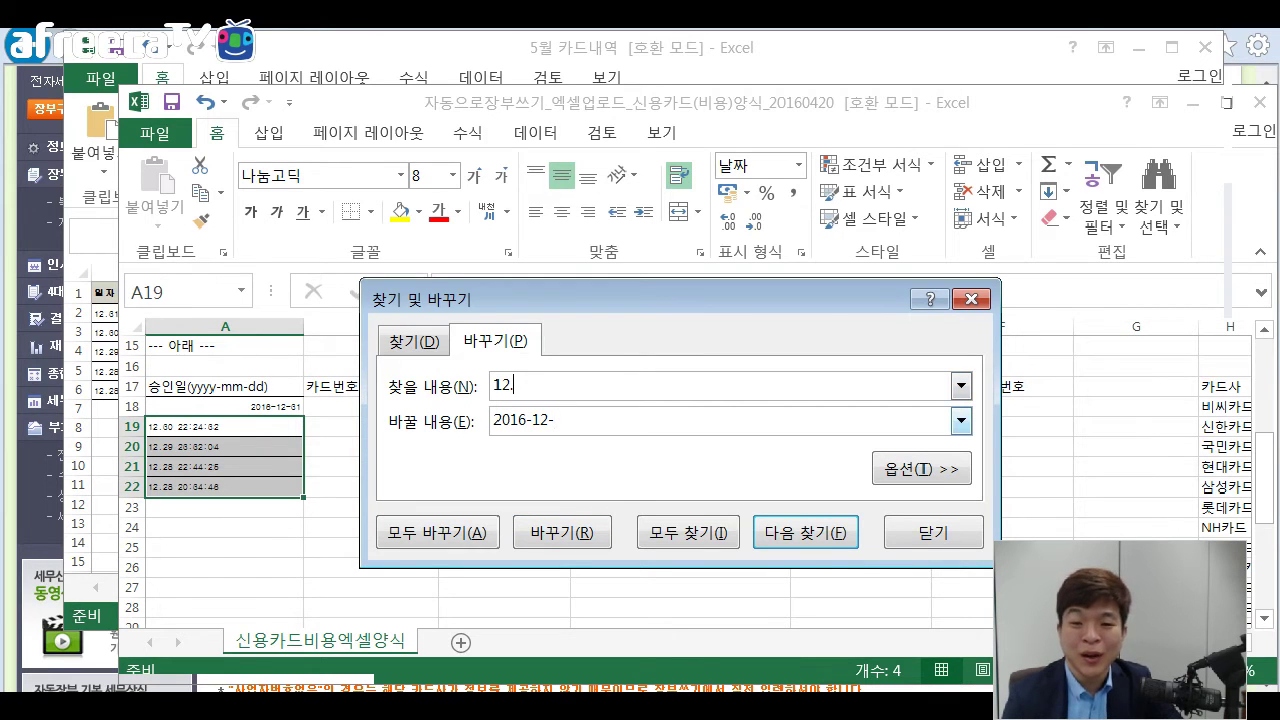
{"action": "left_click", "coordinate": [514, 386]}
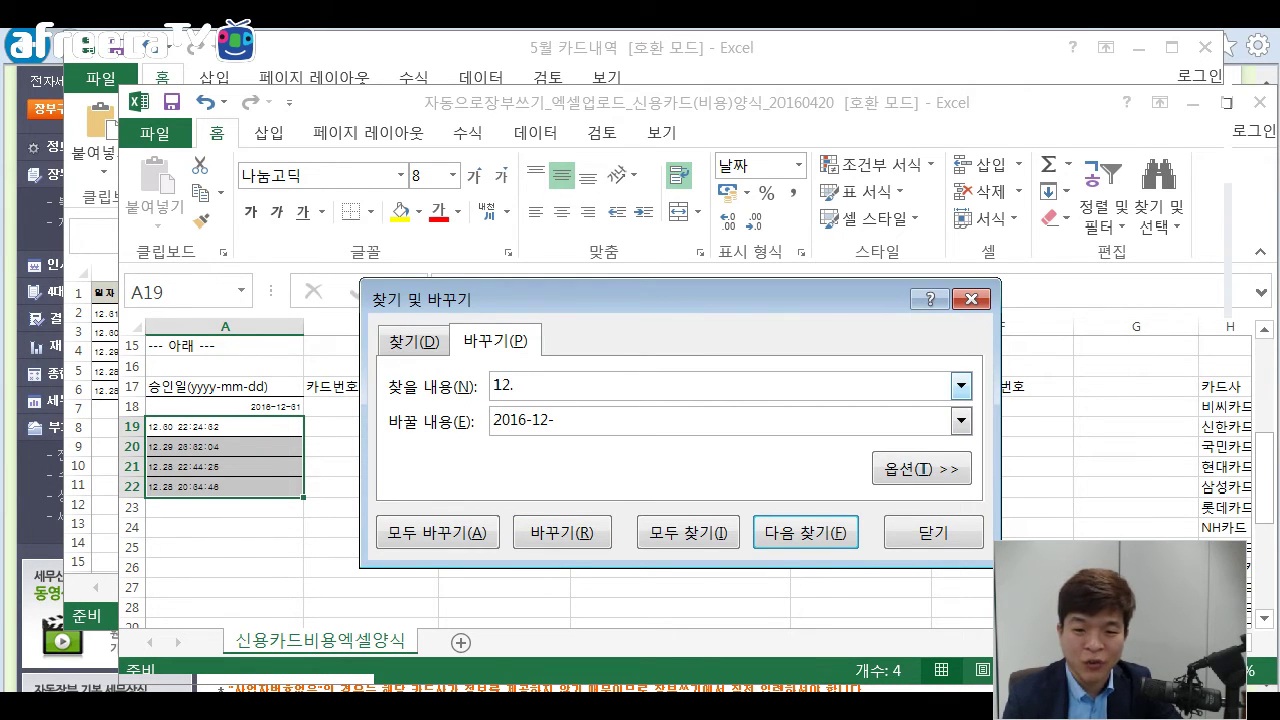
{"action": "left_click", "coordinate": [555, 420]}
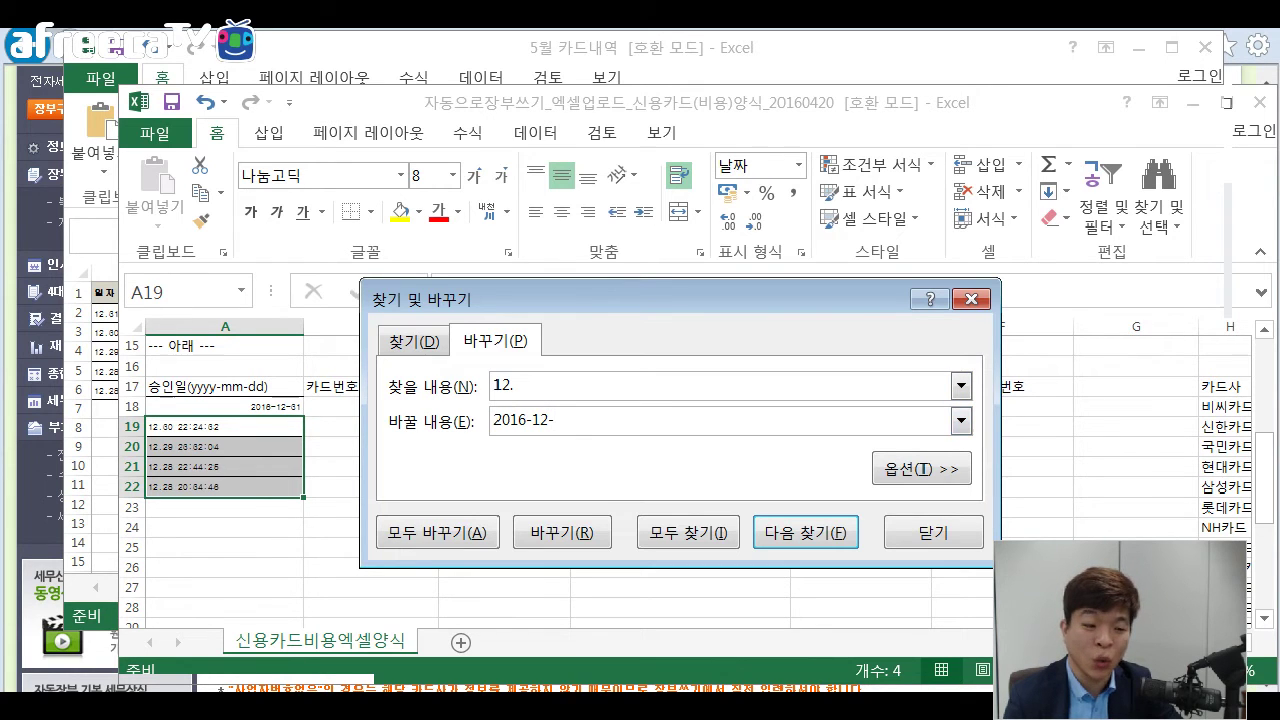
{"action": "left_click", "coordinate": [437, 532]}
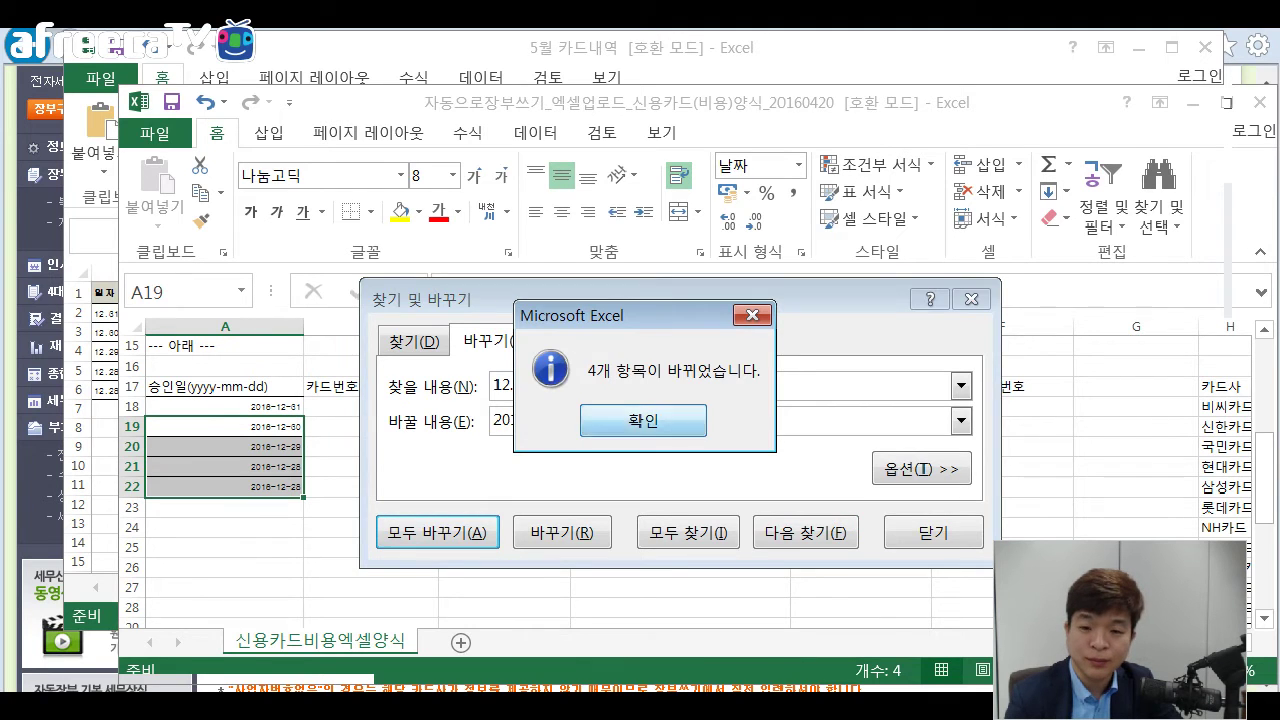
{"action": "left_click", "coordinate": [630, 419]}
{"action": "left_click", "coordinate": [970, 299]}
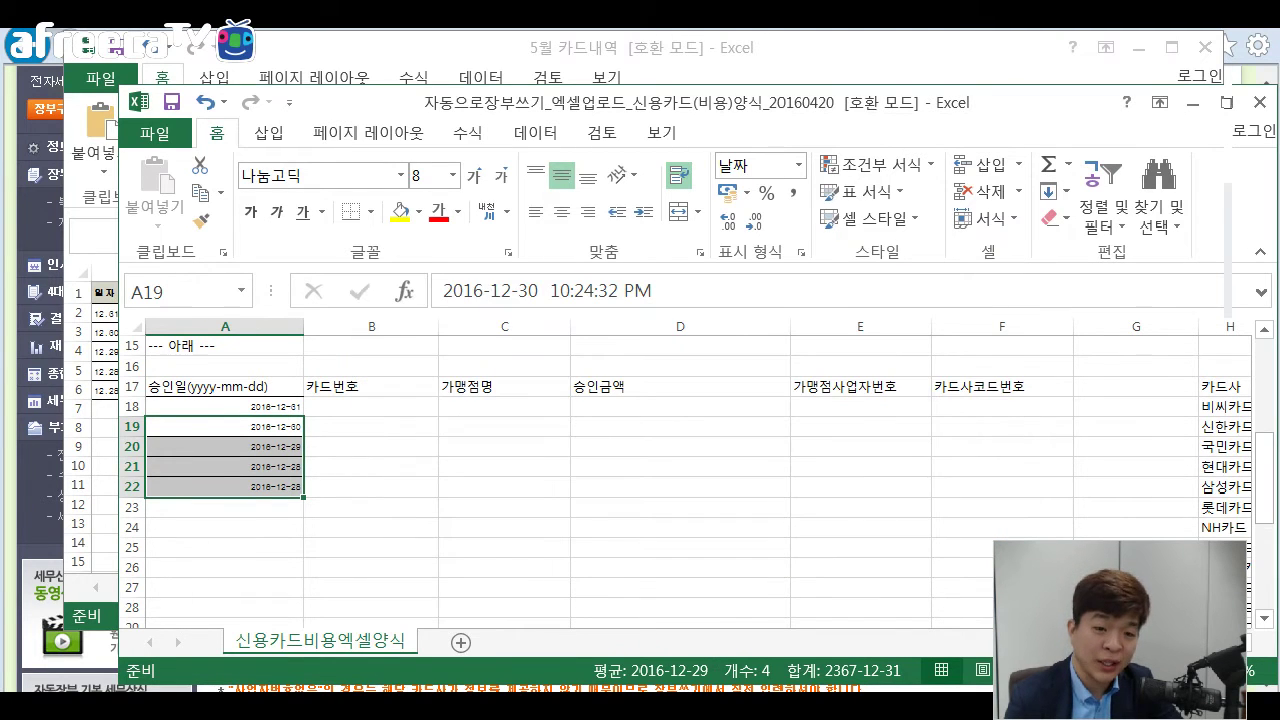
Check the converted dates in A18 and A19.
{"action": "key", "text": "Down"}
{"action": "key", "text": "Down"}
{"action": "key", "text": "Down"}
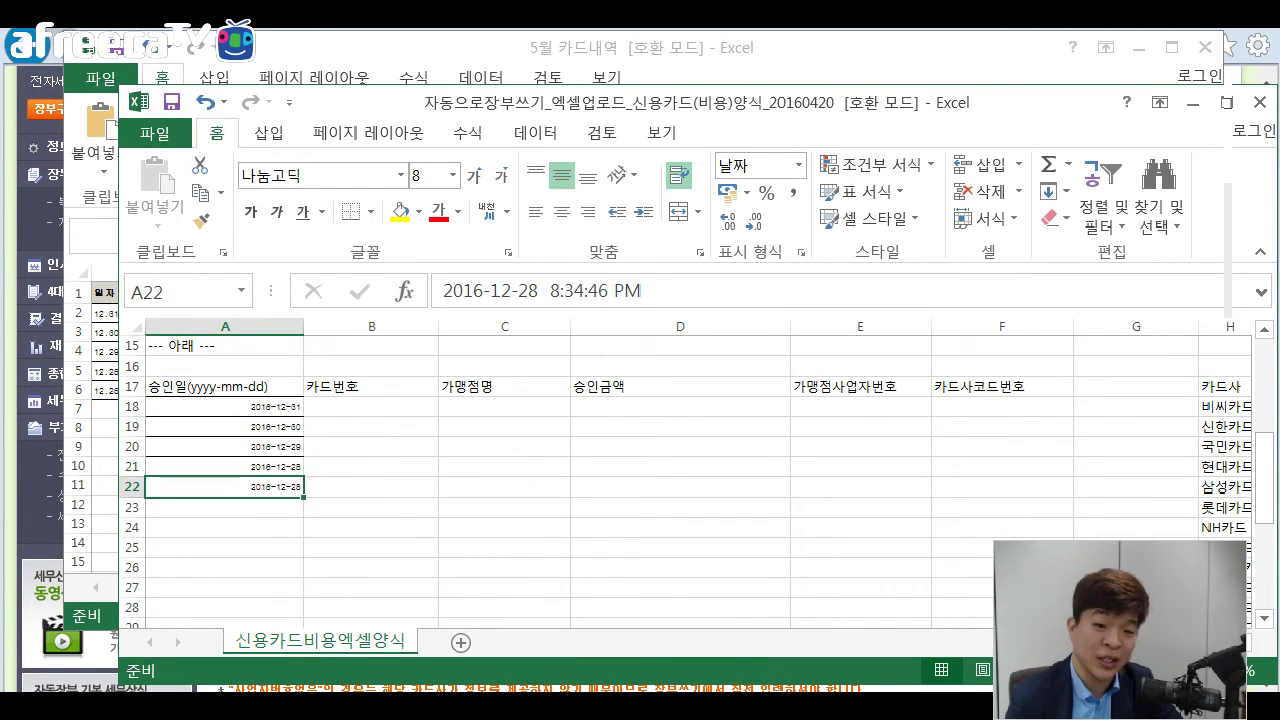
{"action": "left_click", "coordinate": [225, 407]}
{"action": "left_click", "coordinate": [225, 427]}
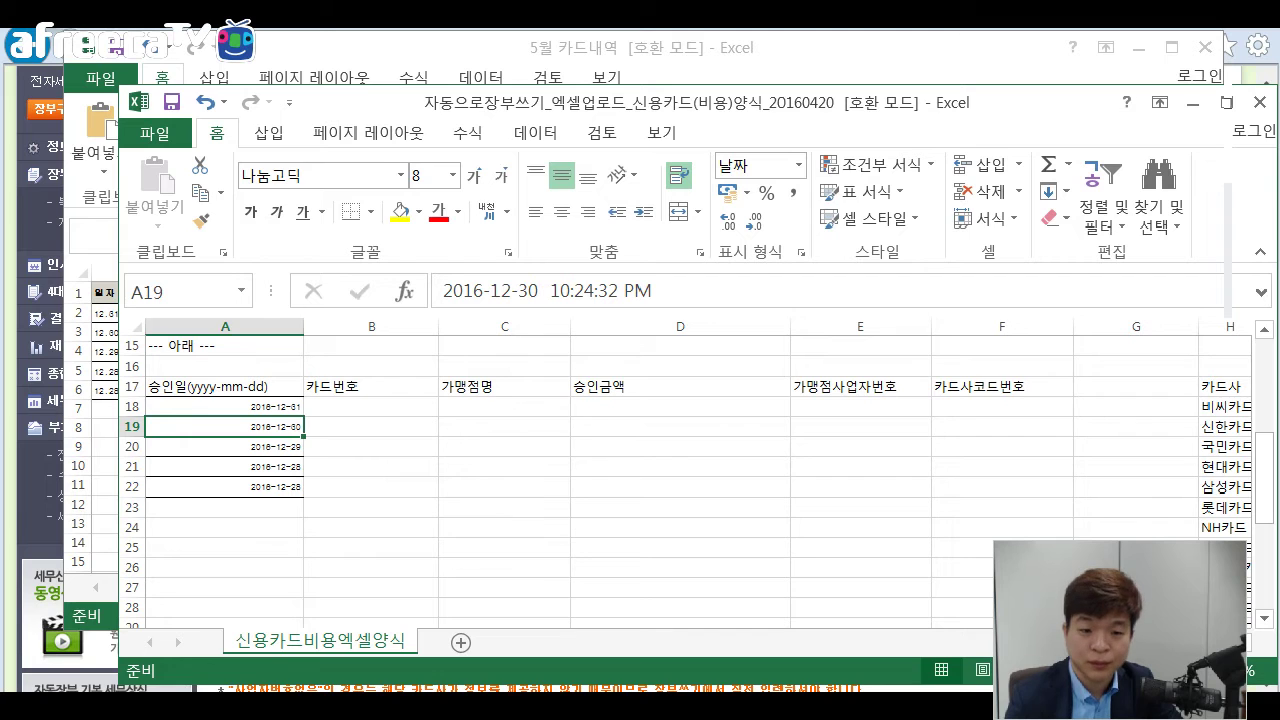
Enter a placeholder card number in B18 and copy it down through B22.
{"action": "left_click", "coordinate": [371, 407]}
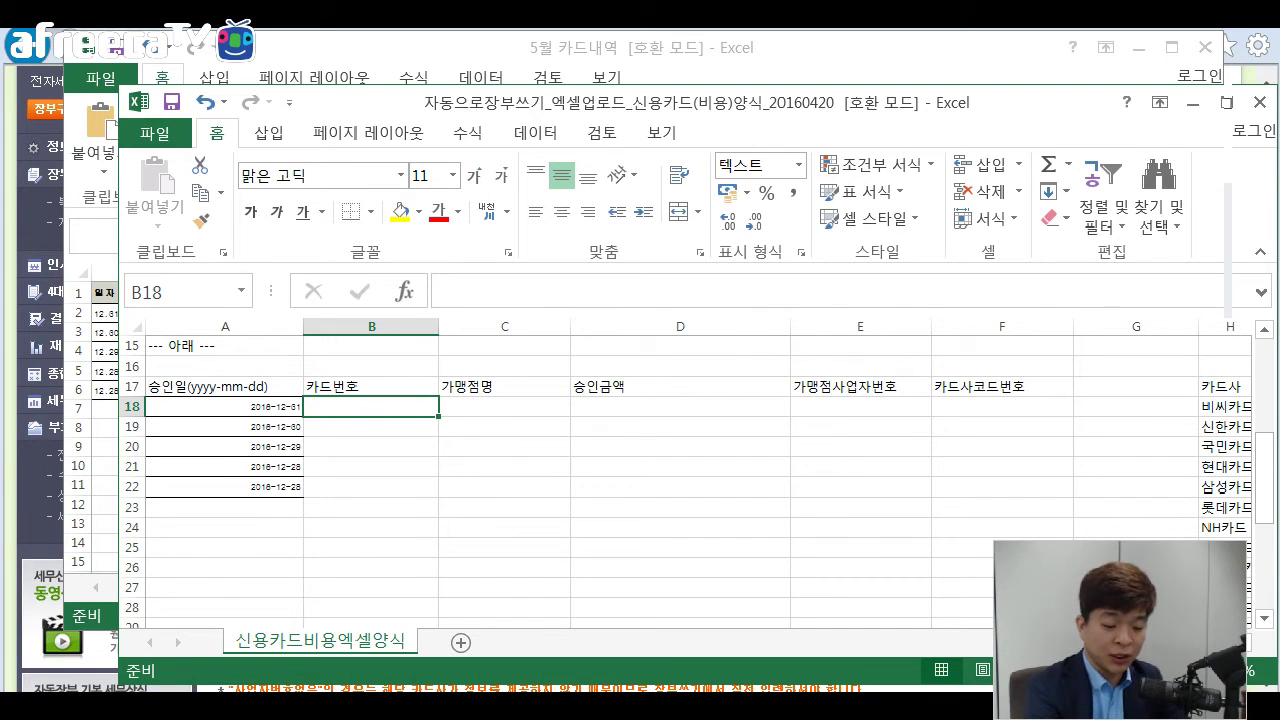
{"action": "type", "text": "1111"}
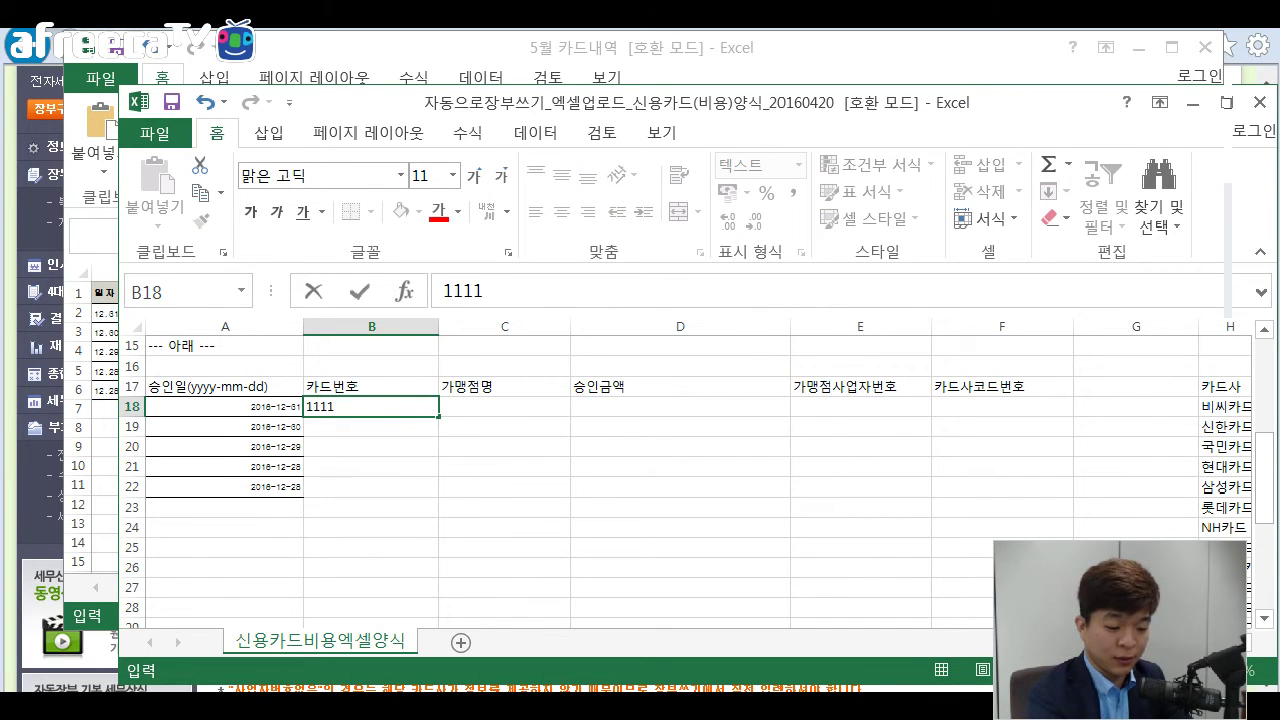
{"action": "type", "text": "-1111-1111"}
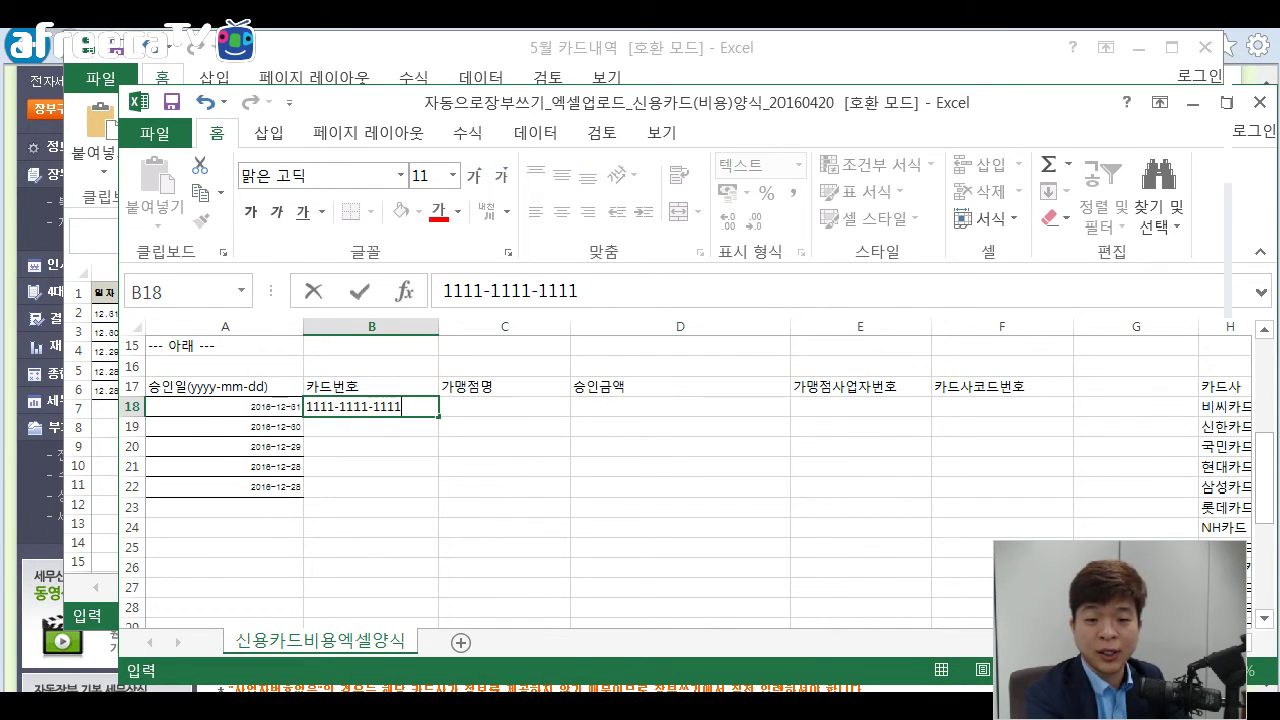
{"action": "type", "text": "-111"}
{"action": "key", "text": "Return"}
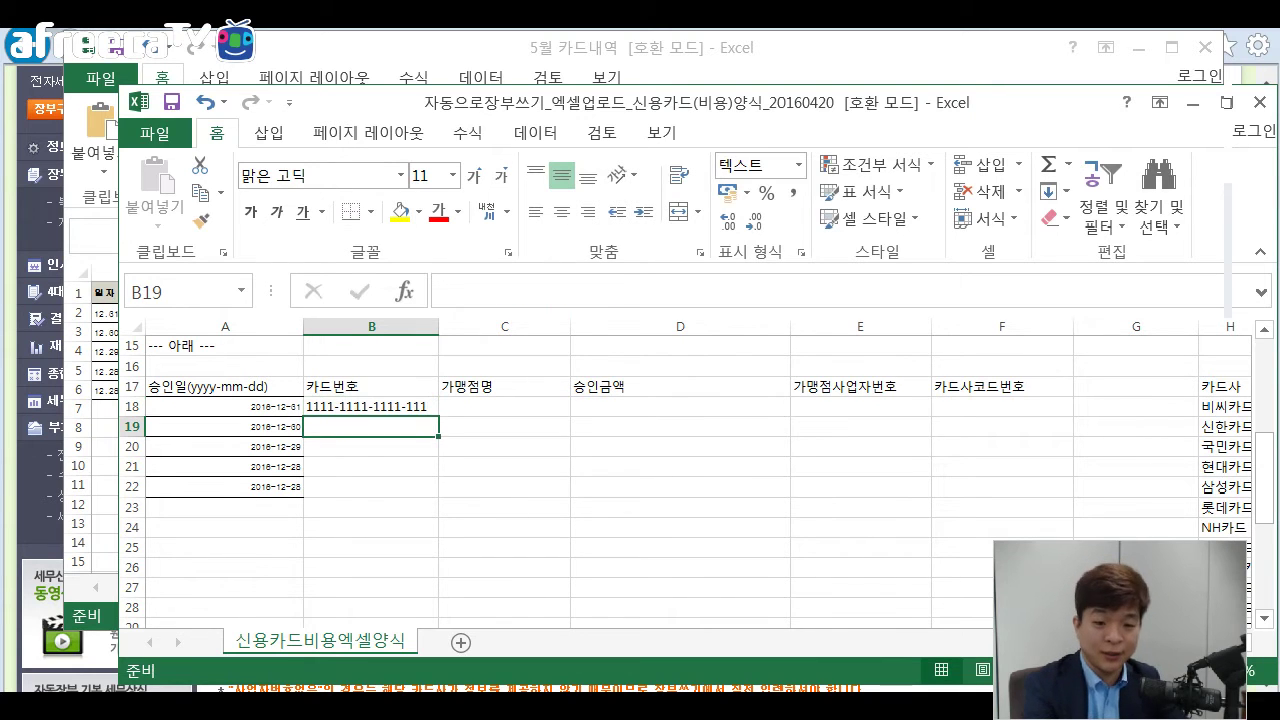
{"action": "left_click", "coordinate": [370, 406]}
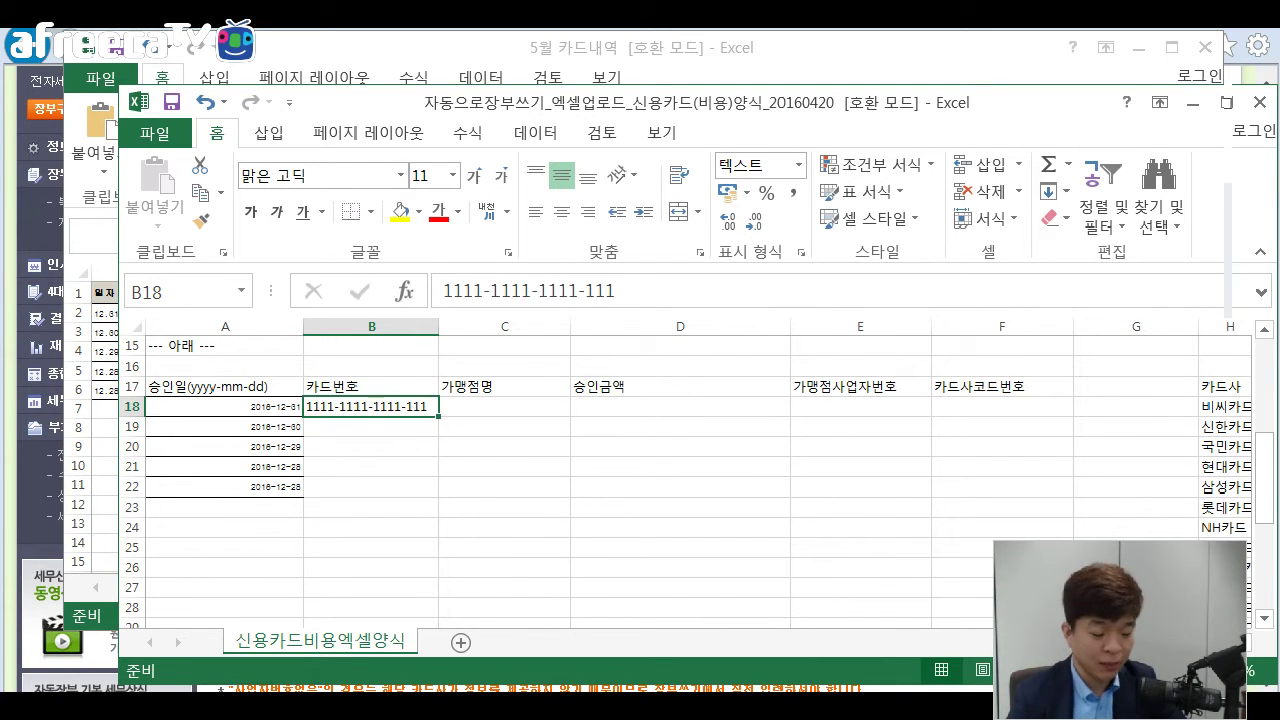
{"action": "key", "text": "ctrl+c"}
{"action": "key", "text": "shift+Down"}
{"action": "key", "text": "shift+Down"}
{"action": "key", "text": "shift+Down"}
{"action": "key", "text": "shift+Down"}
{"action": "key", "text": "Return"}
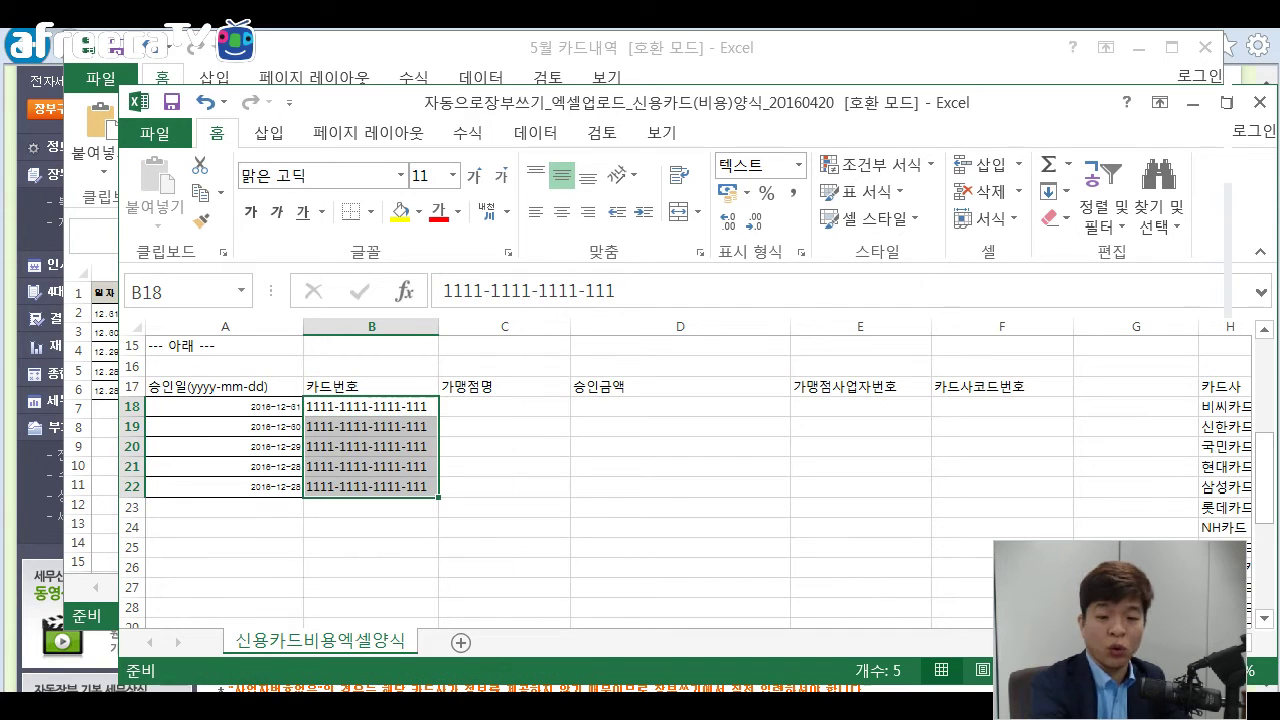
{"action": "key", "text": "alt+Tab"}
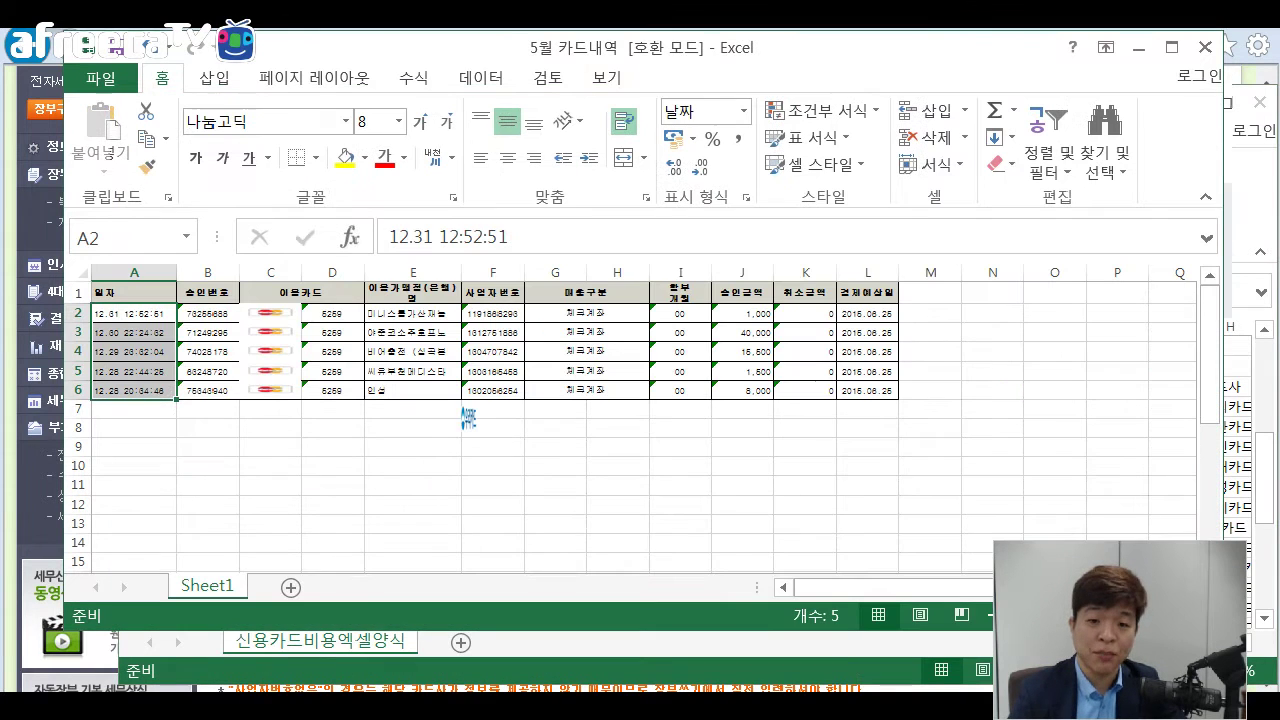
Paste the five merchant names from E2:E6 into C18:C22 of the template.
{"action": "key", "text": "Right"}
{"action": "key", "text": "Right"}
{"action": "key", "text": "Right"}
{"action": "key", "text": "Right"}
{"action": "scroll", "coordinate": [466, 418], "scroll_direction": "up", "scroll_amount": 3}
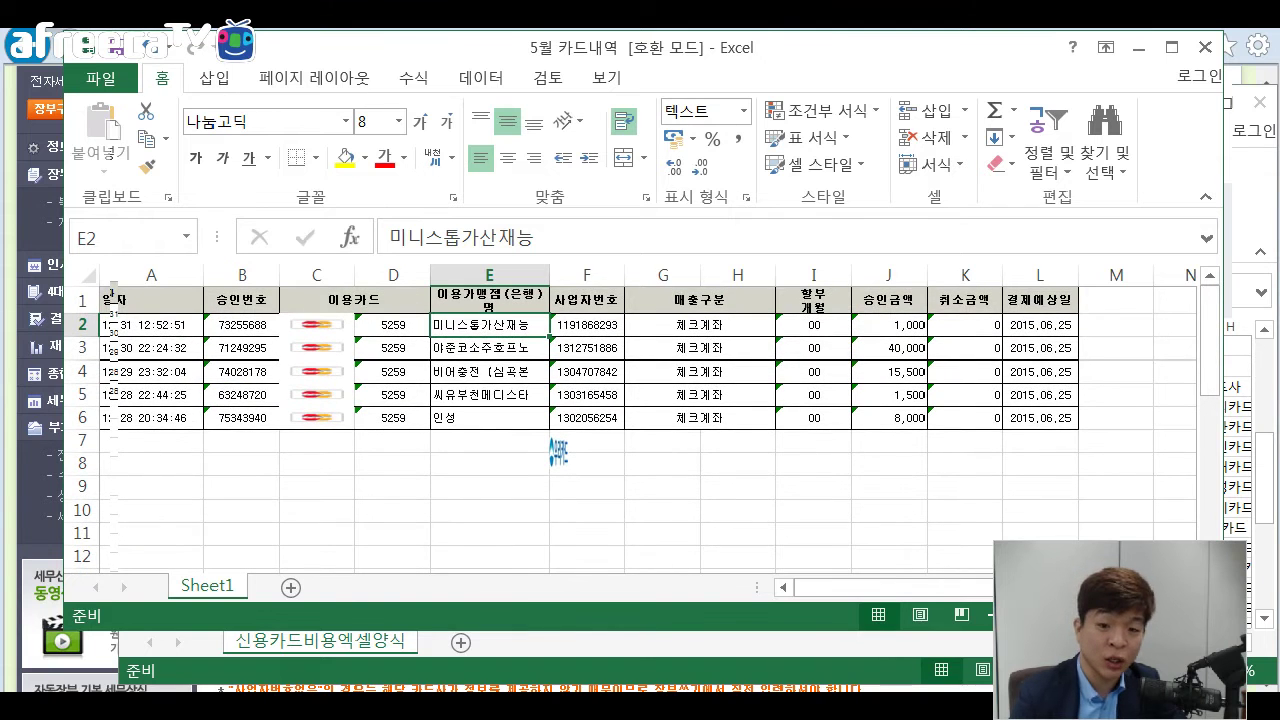
{"action": "key", "text": "ctrl+shift+Down"}
{"action": "key", "text": "alt+Tab"}
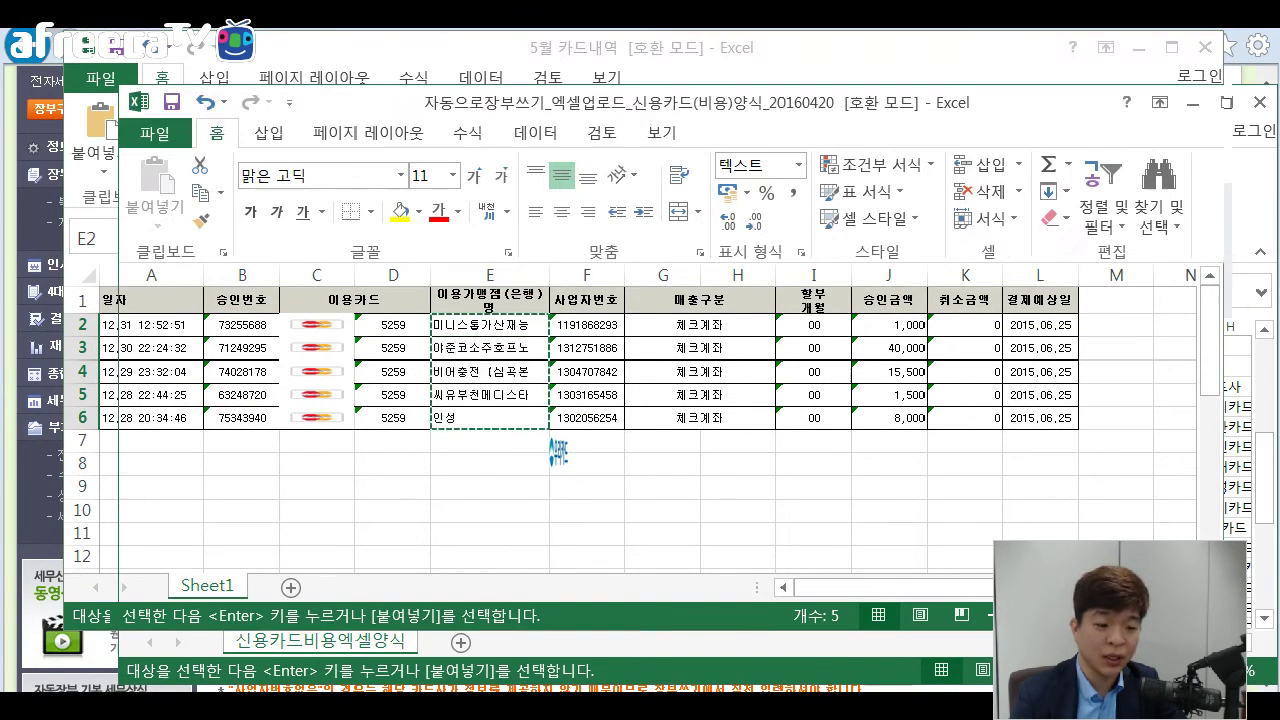
{"action": "left_click", "coordinate": [505, 406]}
{"action": "key", "text": "ctrl+v"}
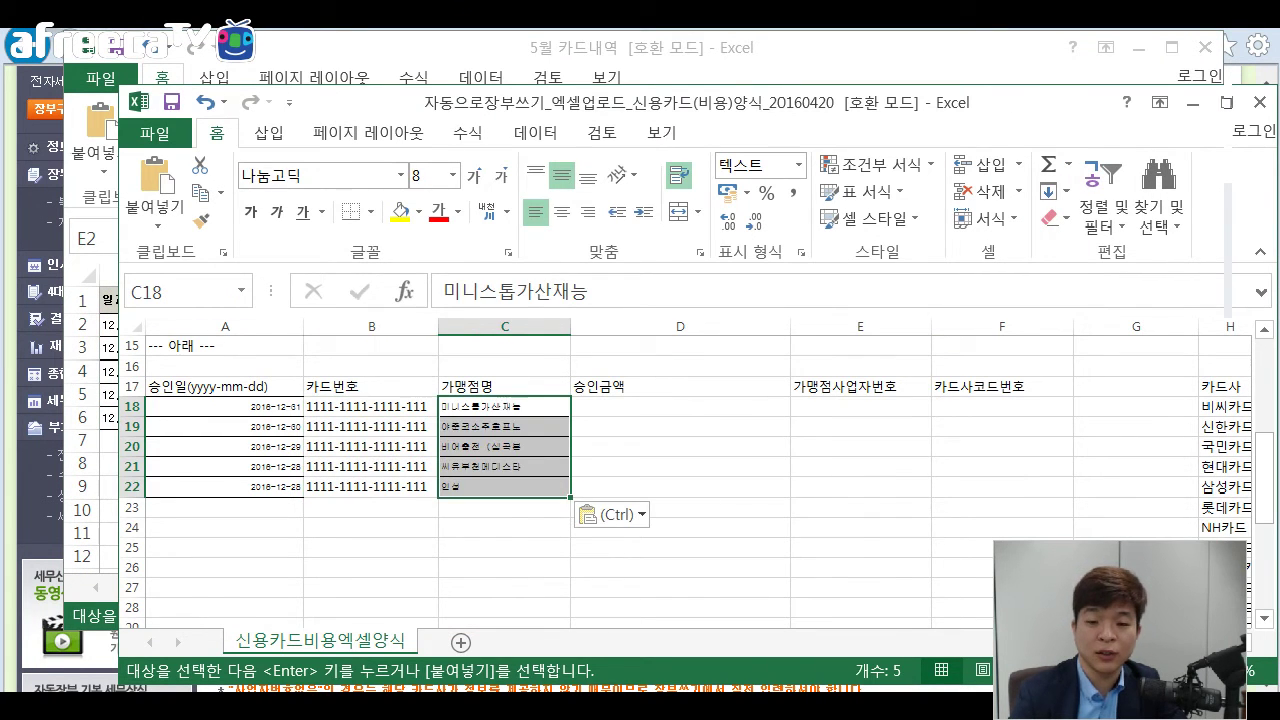
Copy the approval amounts J2:J6 into the template's 승인금액 cells D18:D22.
{"action": "left_click", "coordinate": [680, 407]}
{"action": "key", "text": "alt+Tab"}
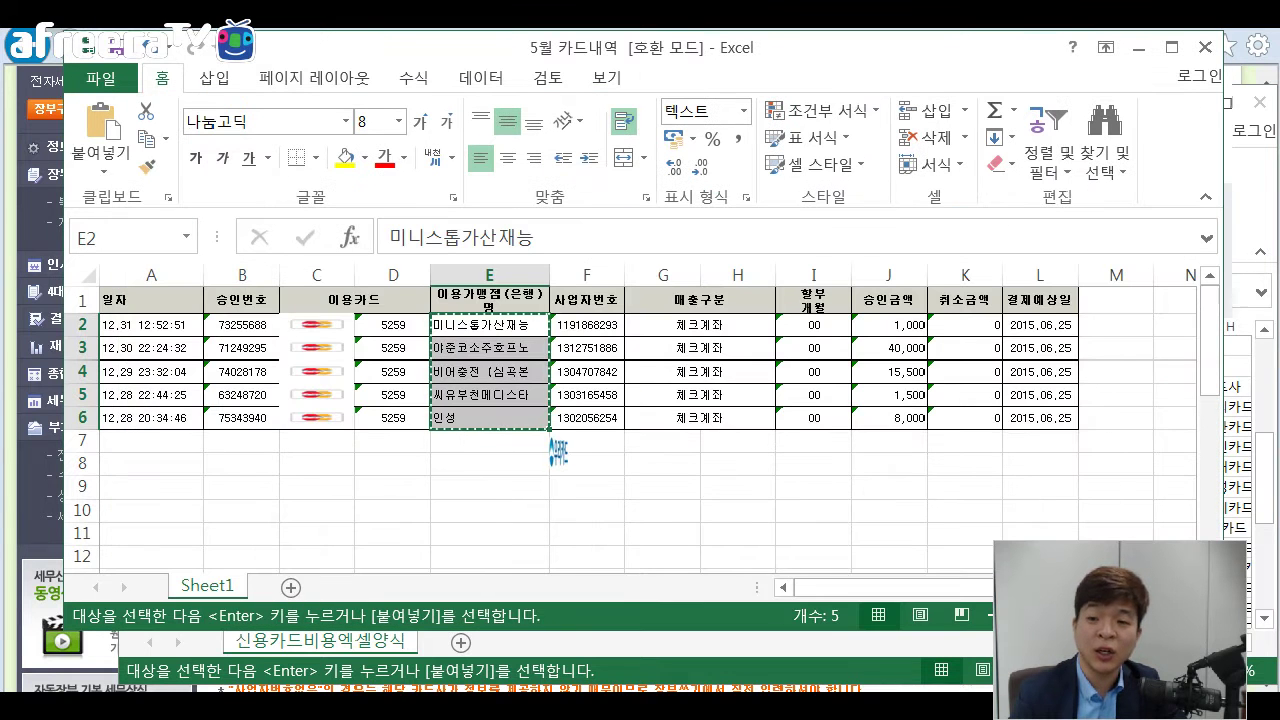
{"action": "key", "text": "Right"}
{"action": "key", "text": "Right"}
{"action": "key", "text": "Right"}
{"action": "key", "text": "Right"}
{"action": "key", "text": "Right"}
{"action": "key", "text": "shift+Down"}
{"action": "key", "text": "shift+Down"}
{"action": "key", "text": "shift+Down"}
{"action": "key", "text": "shift+Down"}
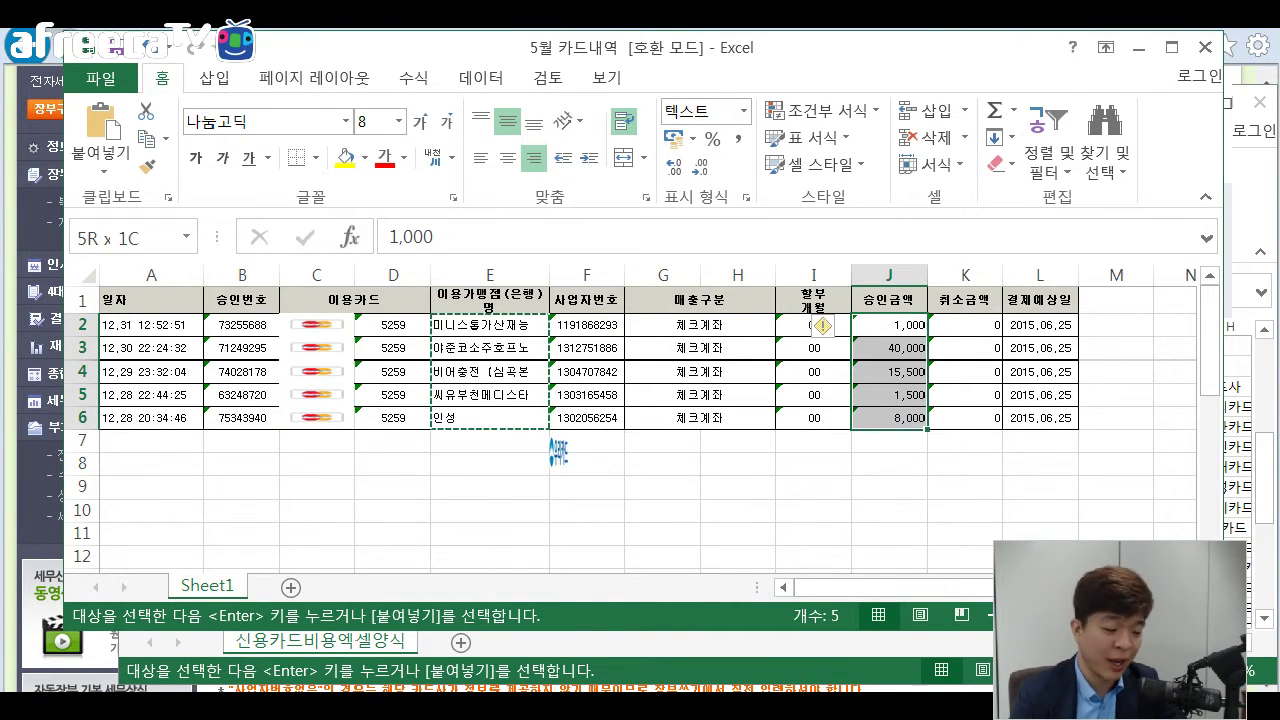
{"action": "key", "text": "ctrl+c"}
{"action": "key", "text": "alt+Tab"}
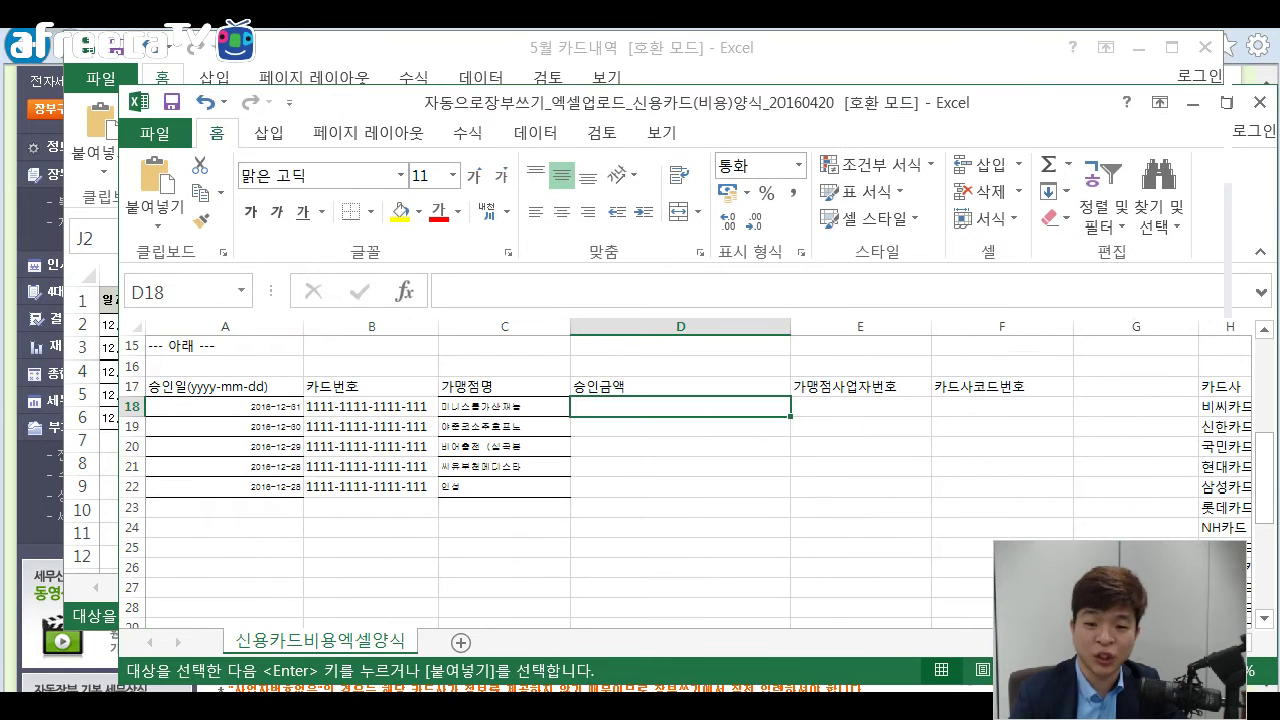
{"action": "key", "text": "ctrl+v"}
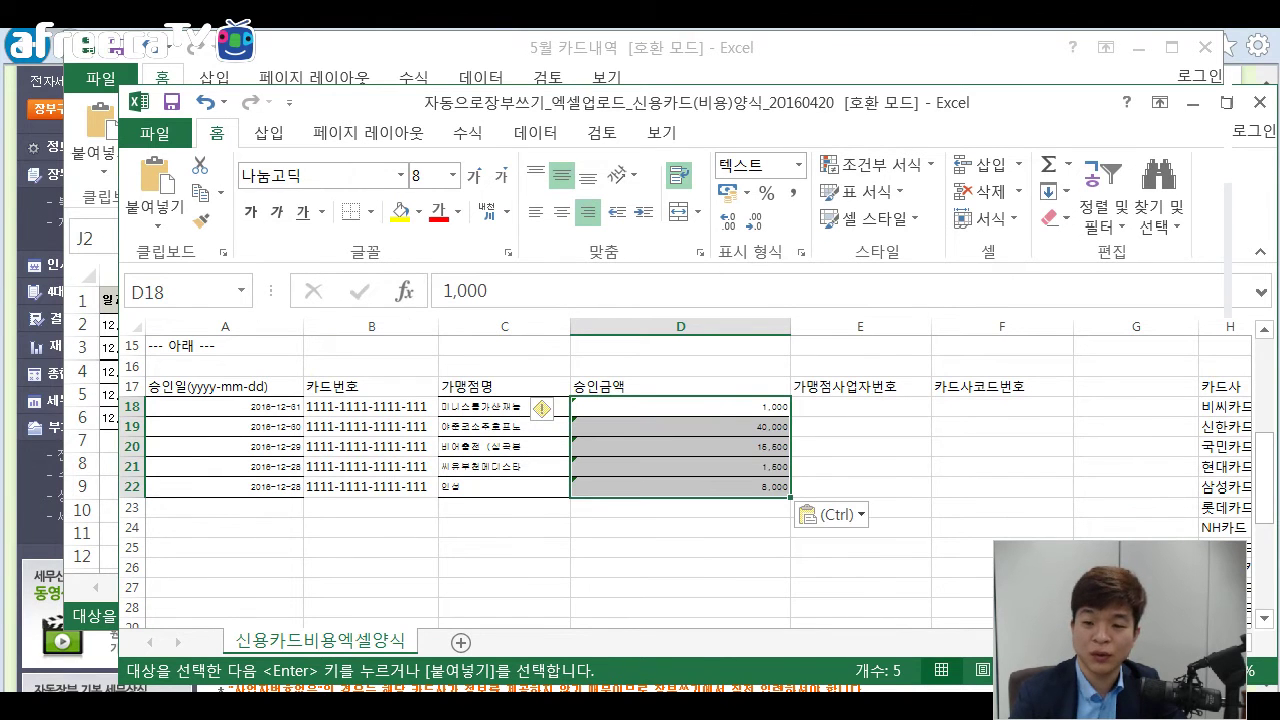
Copy the merchant business numbers F2:F6 into E18:E22.
{"action": "left_click", "coordinate": [861, 407]}
{"action": "key", "text": "alt+Tab"}
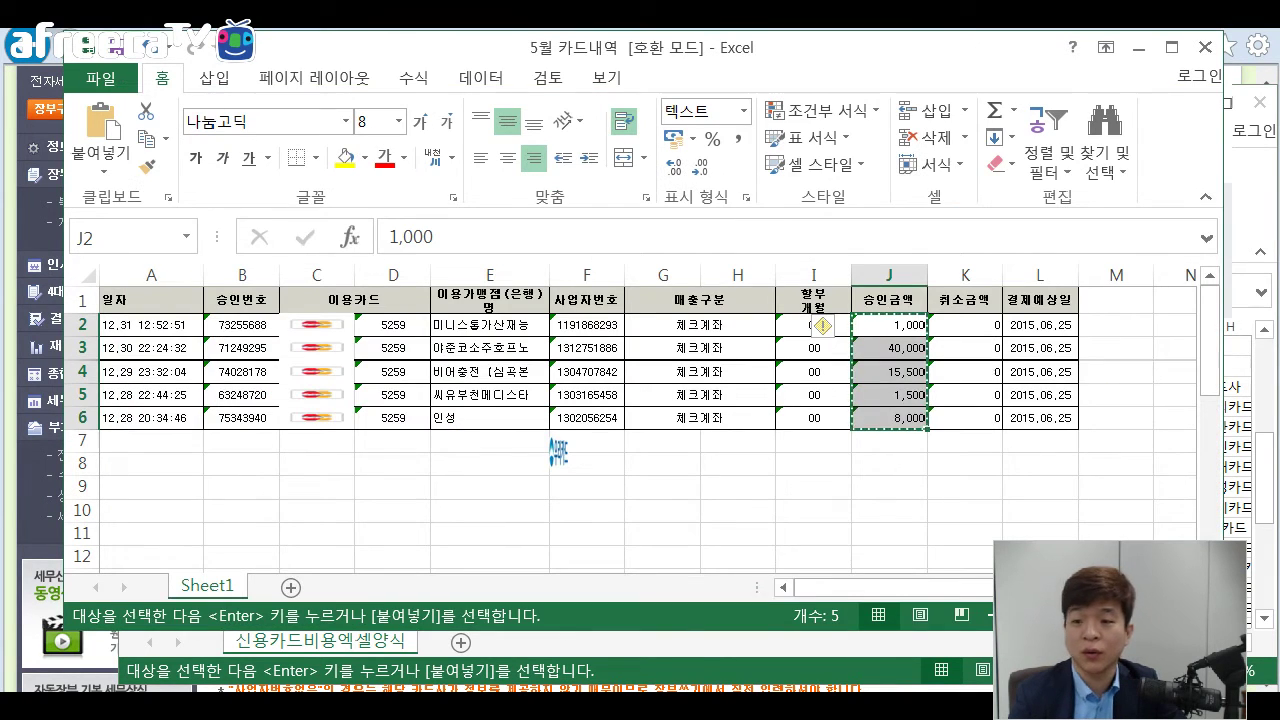
{"action": "key", "text": "Left"}
{"action": "key", "text": "Left"}
{"action": "key", "text": "Left"}
{"action": "key", "text": "Left"}
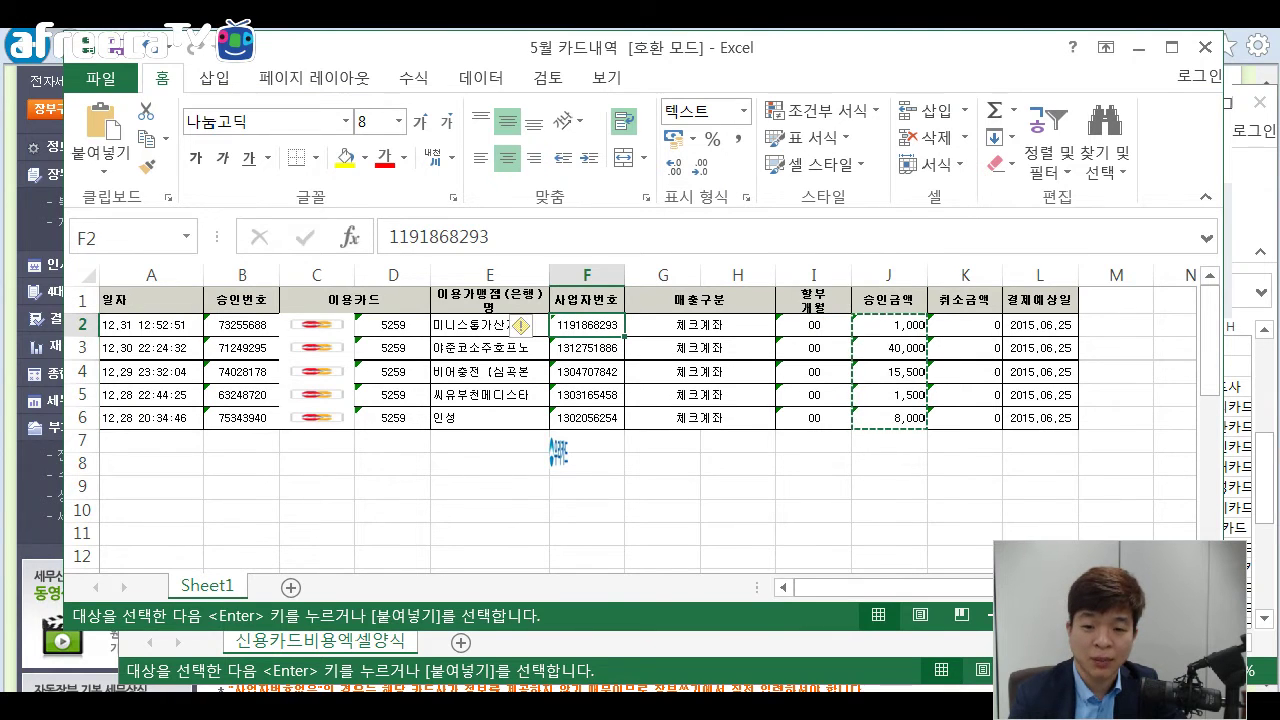
{"action": "key", "text": "shift+Down"}
{"action": "key", "text": "shift+Down"}
{"action": "key", "text": "shift+Down"}
{"action": "key", "text": "shift+Down"}
{"action": "key", "text": "ctrl+c"}
{"action": "key", "text": "alt+Tab"}
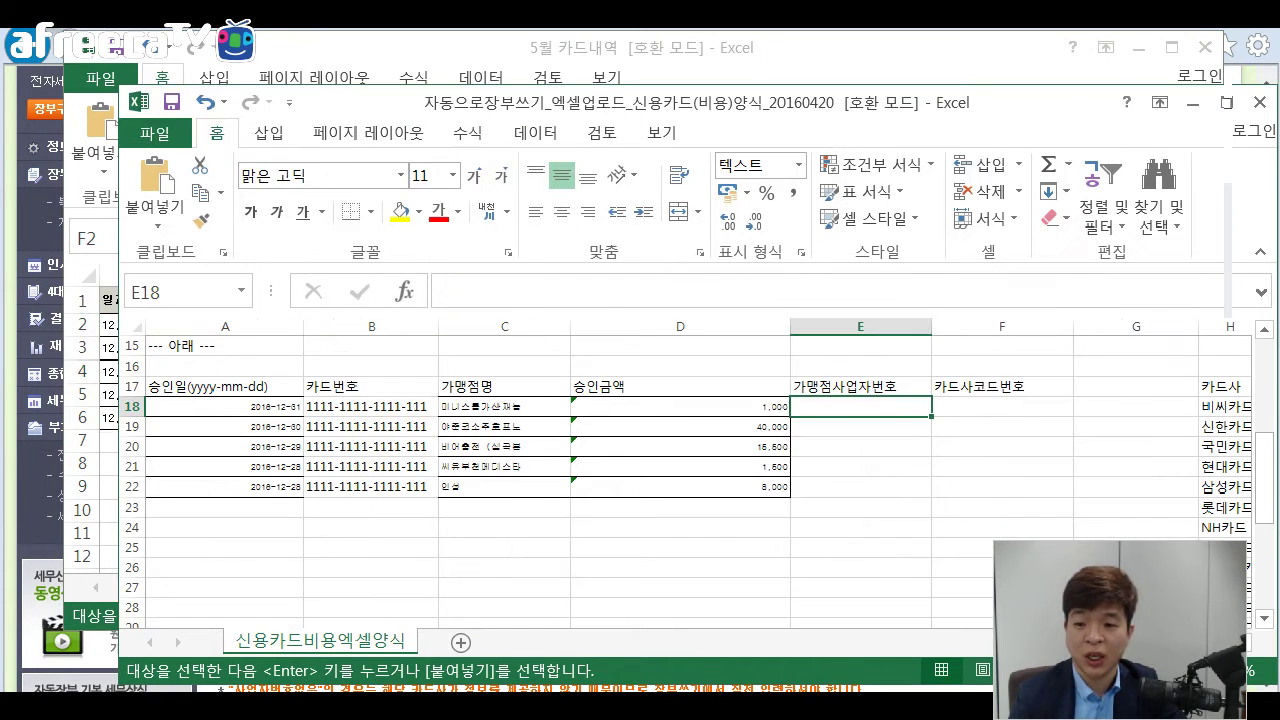
{"action": "key", "text": "ctrl+v"}
{"action": "key", "text": "Right"}
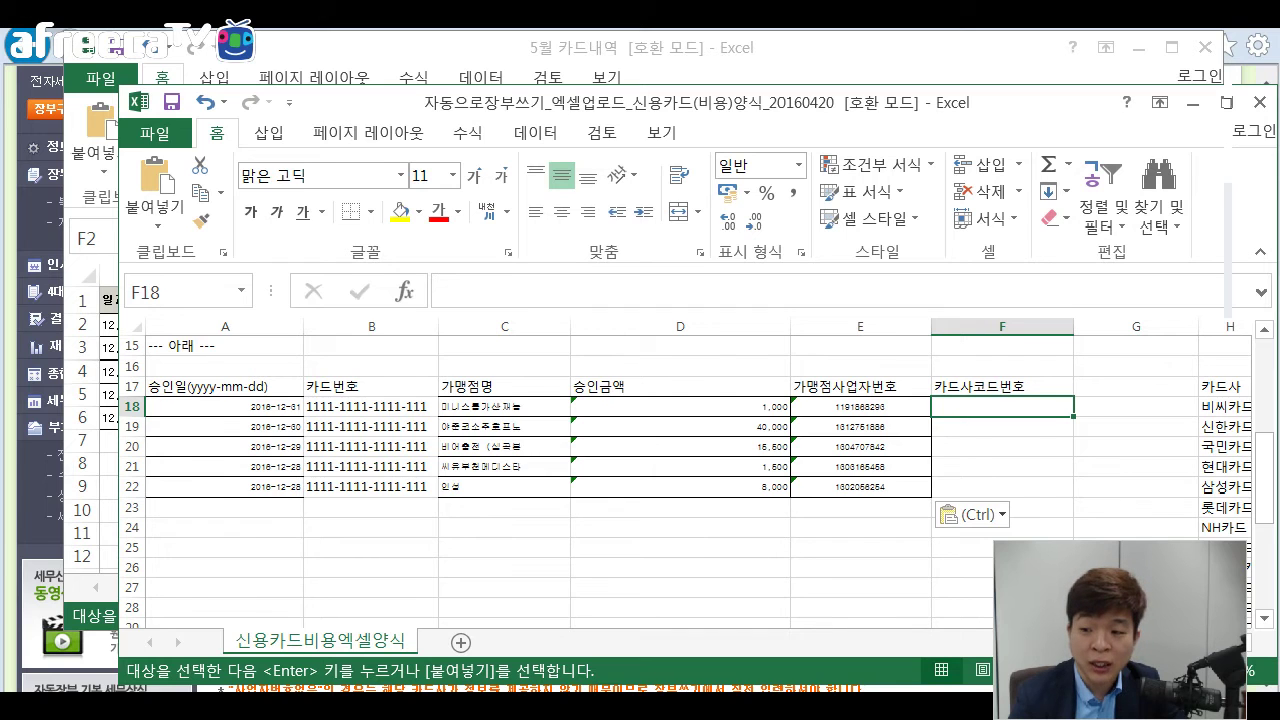
Put the 신한카드 card company code 2 from the card list into F18.
{"action": "scroll", "coordinate": [698, 480], "scroll_direction": "right", "scroll_amount": 2}
{"action": "left_click", "coordinate": [1016, 427]}
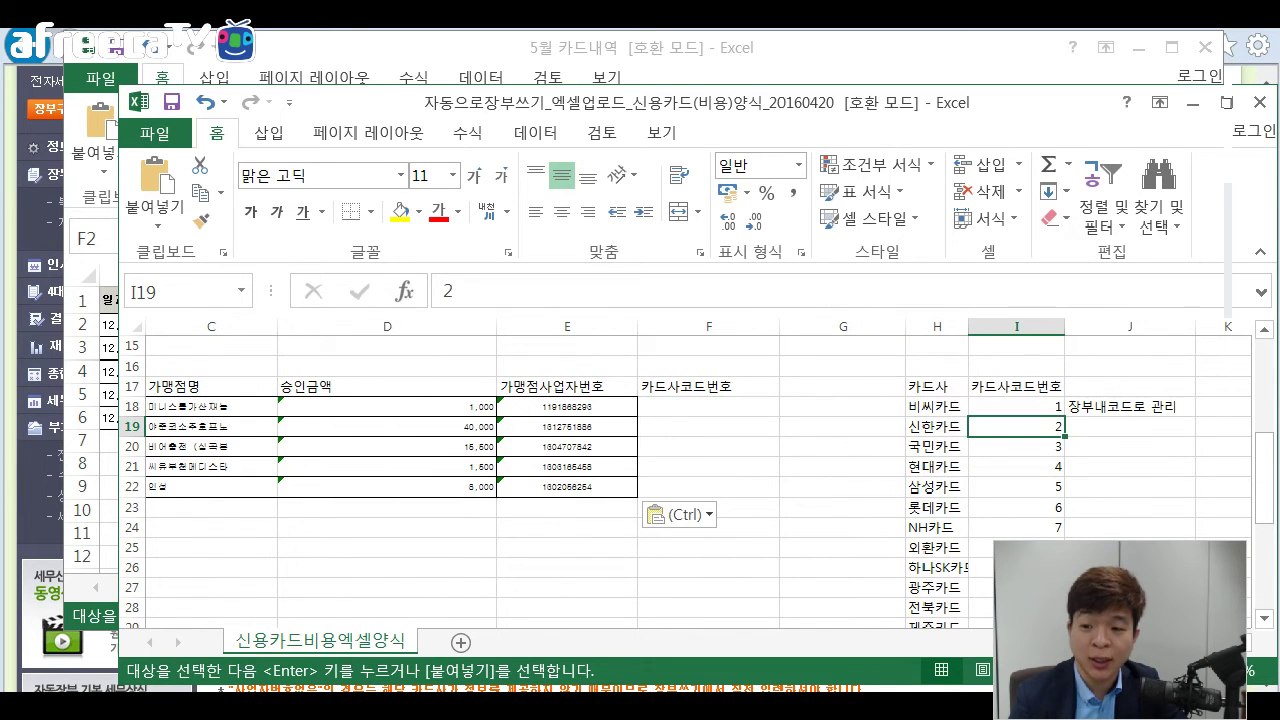
{"action": "left_click", "coordinate": [937, 427]}
{"action": "left_click", "coordinate": [1016, 407]}
{"action": "left_click", "coordinate": [1016, 427]}
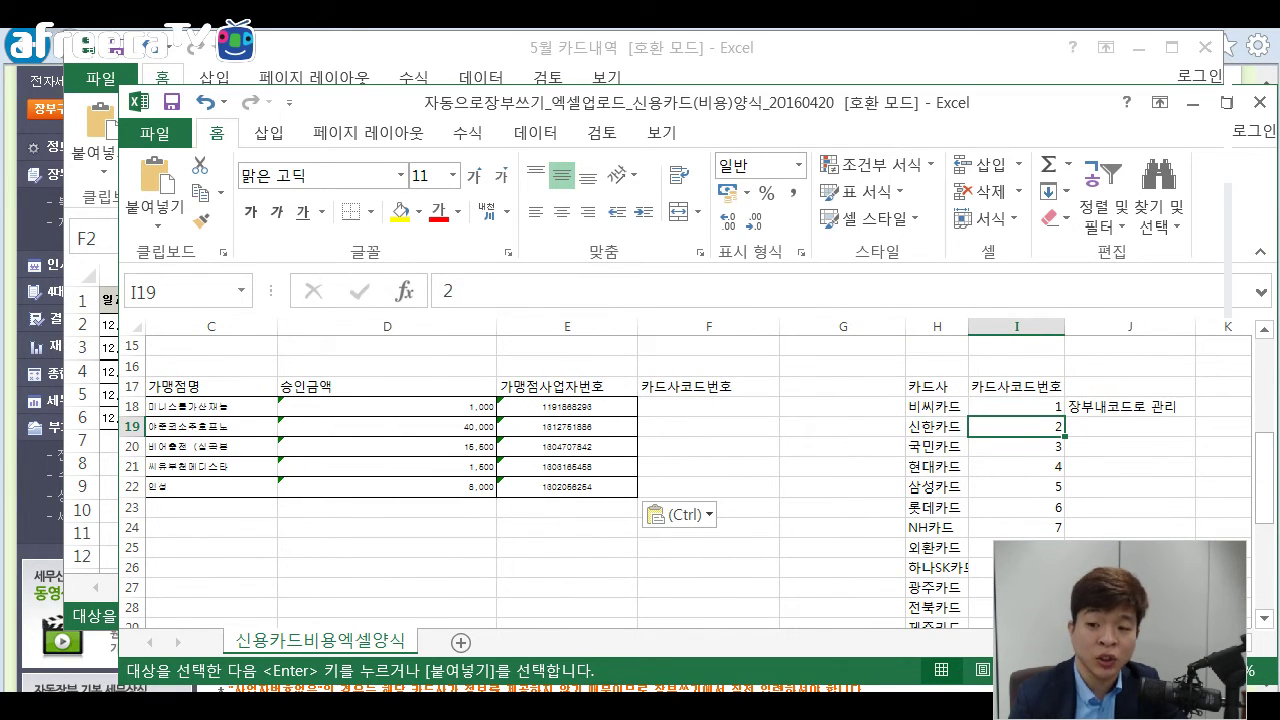
{"action": "left_click", "coordinate": [937, 427]}
{"action": "left_click", "coordinate": [1016, 427]}
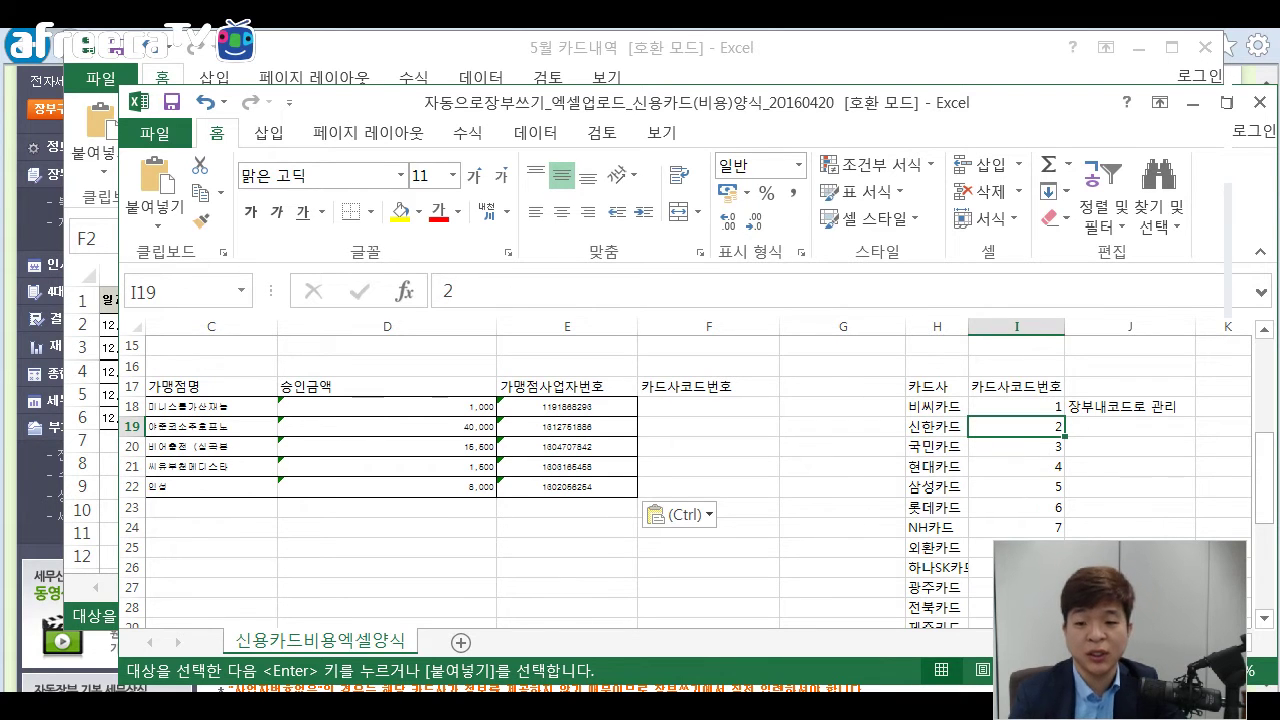
{"action": "left_click", "coordinate": [709, 407]}
{"action": "key", "text": "Return"}
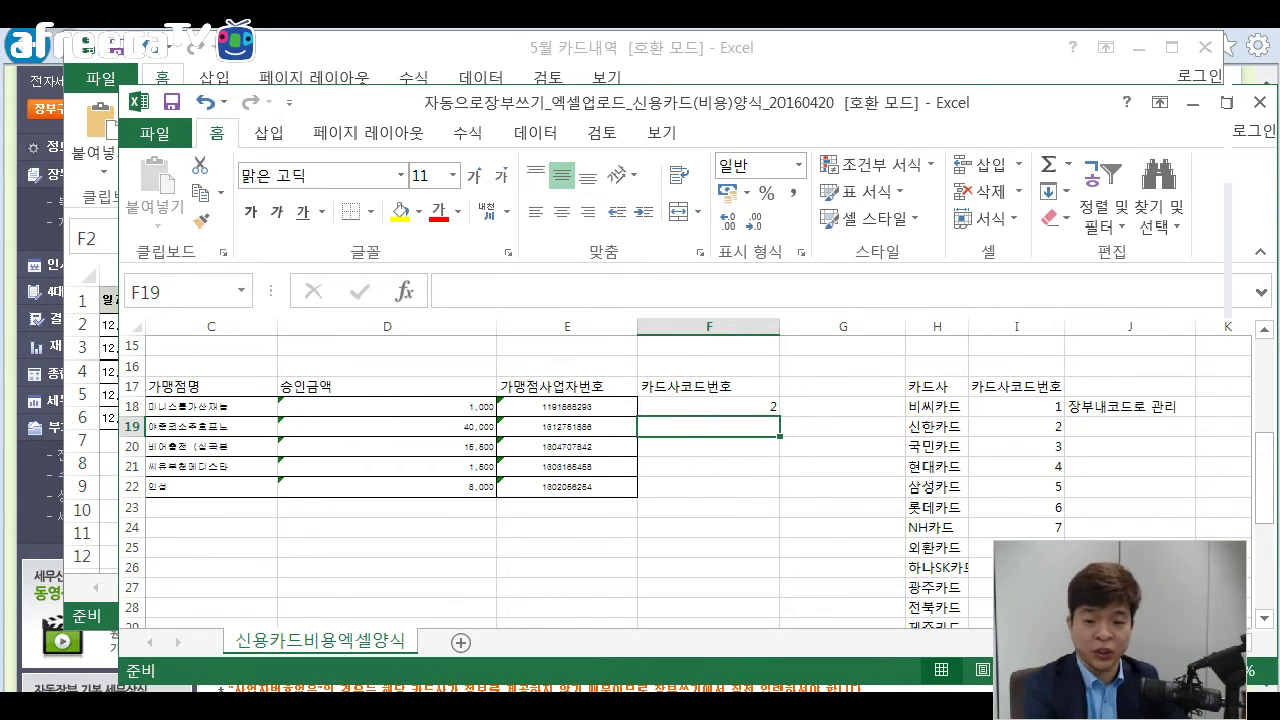
Fill code 2 down F18:F22.
{"action": "left_click", "coordinate": [709, 407]}
{"action": "key", "text": "ctrl+c"}
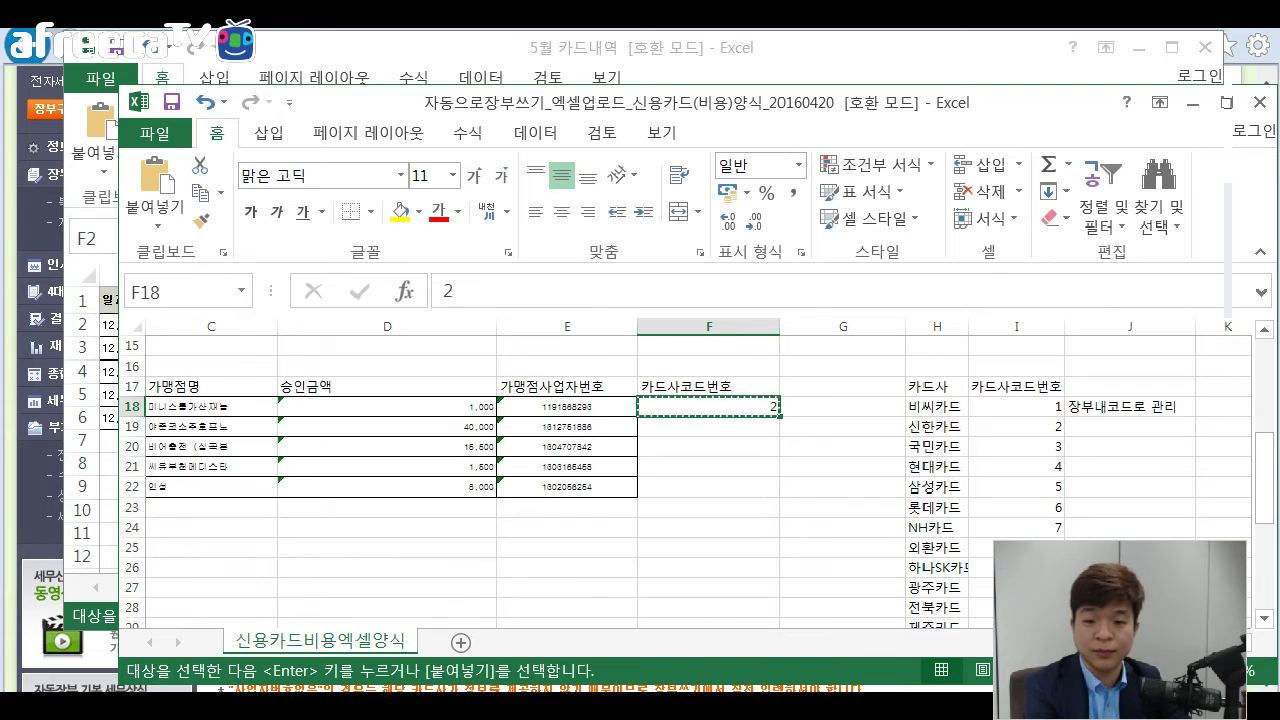
{"action": "left_click_drag", "start_coordinate": [709, 407], "coordinate": [709, 487]}
{"action": "key", "text": "ctrl+v"}
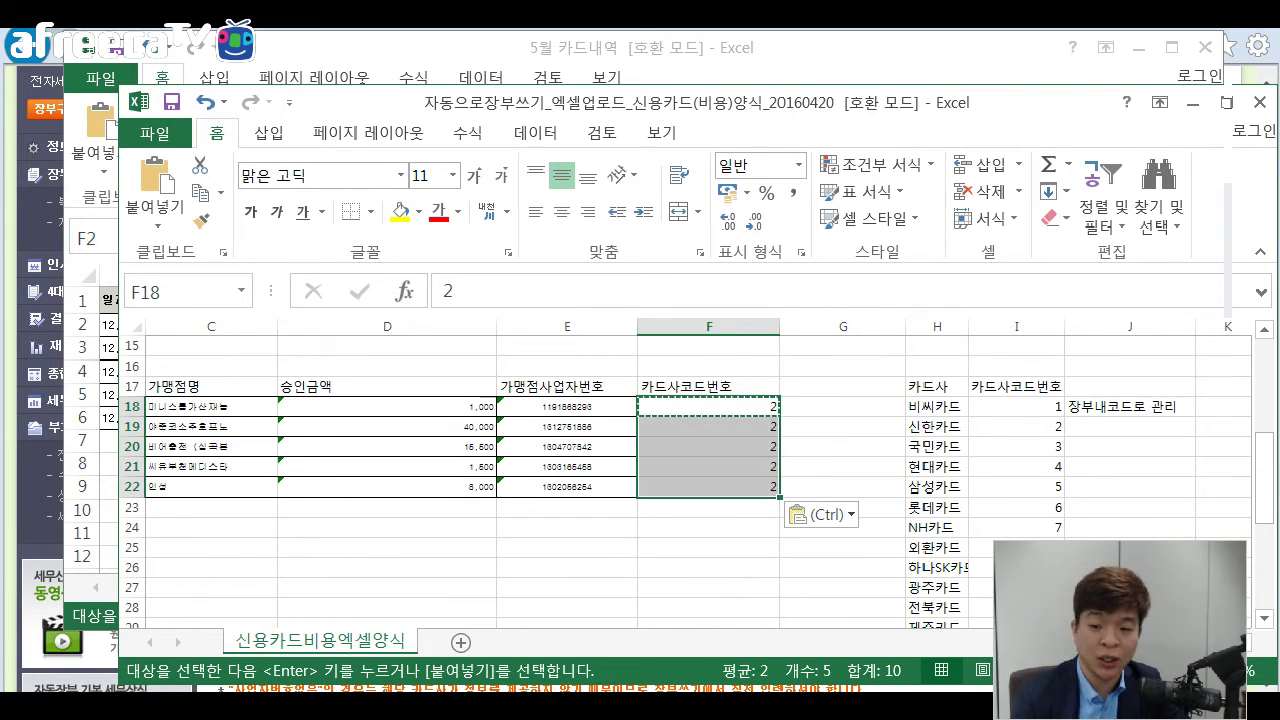
{"action": "scroll", "coordinate": [680, 470], "scroll_direction": "left", "scroll_amount": 2}
{"action": "left_click", "coordinate": [680, 527]}
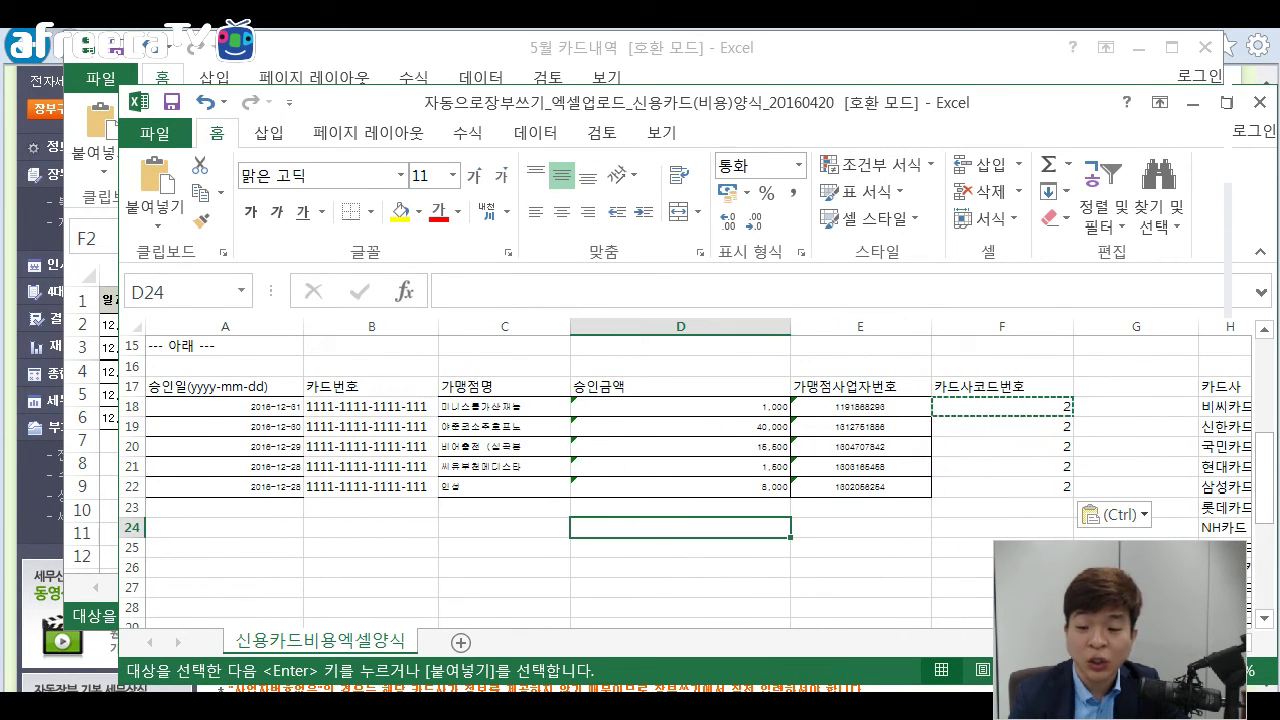
{"action": "key", "text": "Escape"}
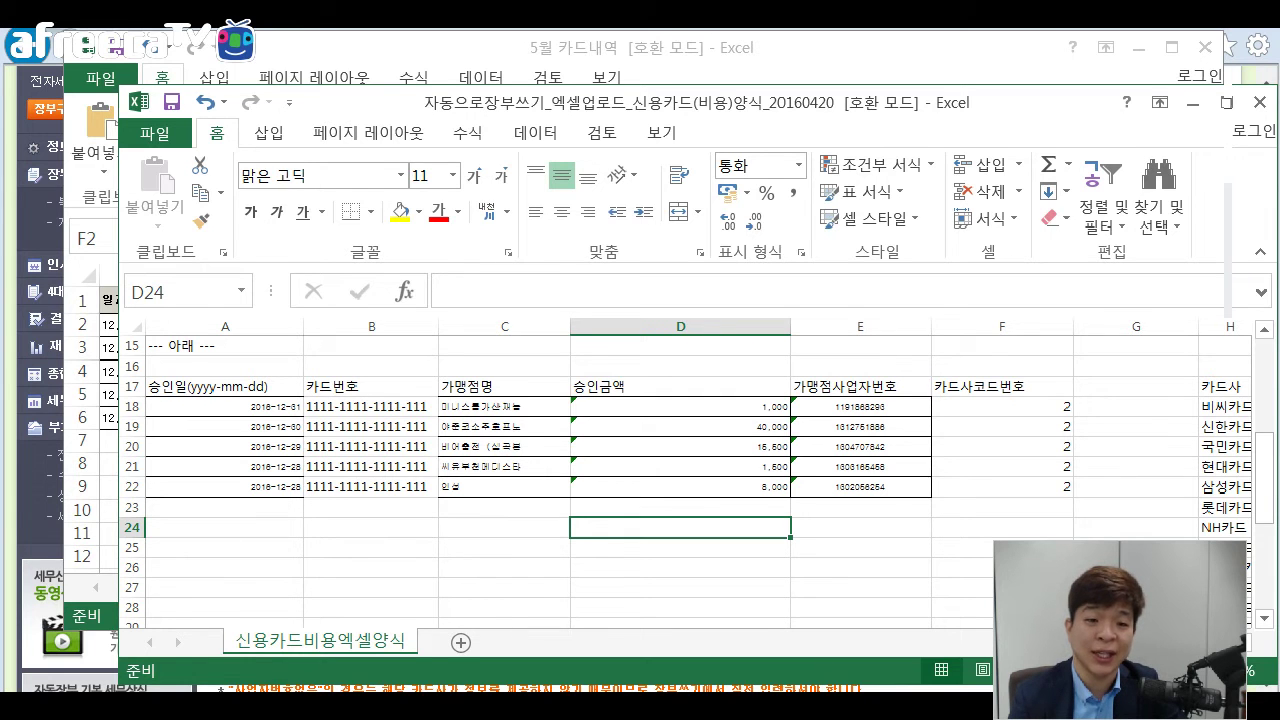
Move the template aside to view 5월 카드내역, then return to EASYSHOP.
{"action": "left_click_drag", "start_coordinate": [697, 103], "coordinate": [0, 120]}
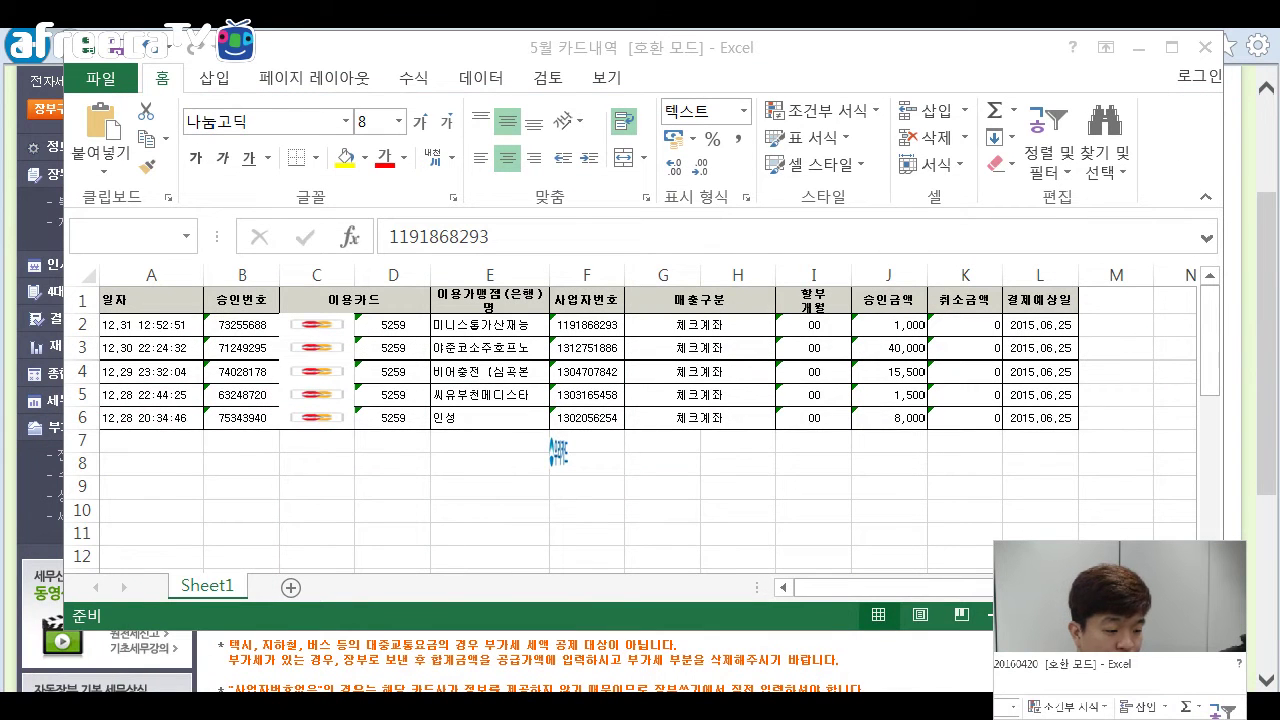
{"action": "key", "text": "F2"}
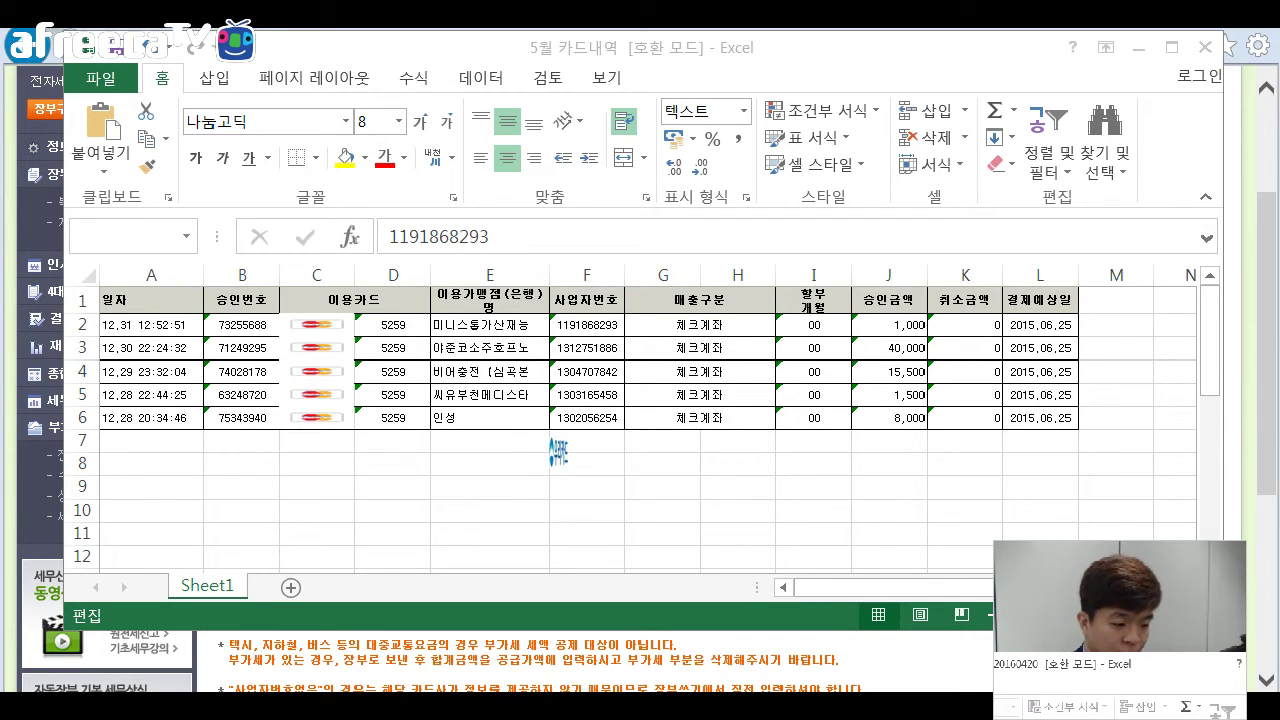
{"action": "key", "text": "ctrl+c"}
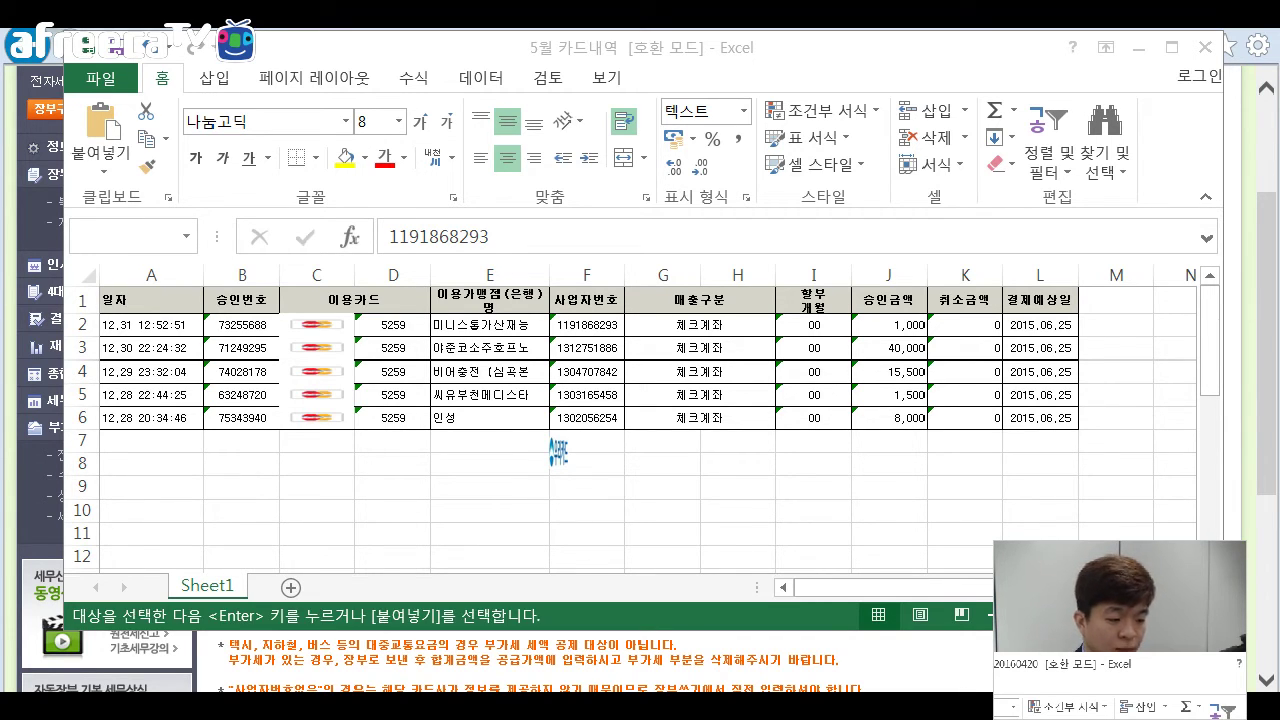
{"action": "key", "text": "Escape"}
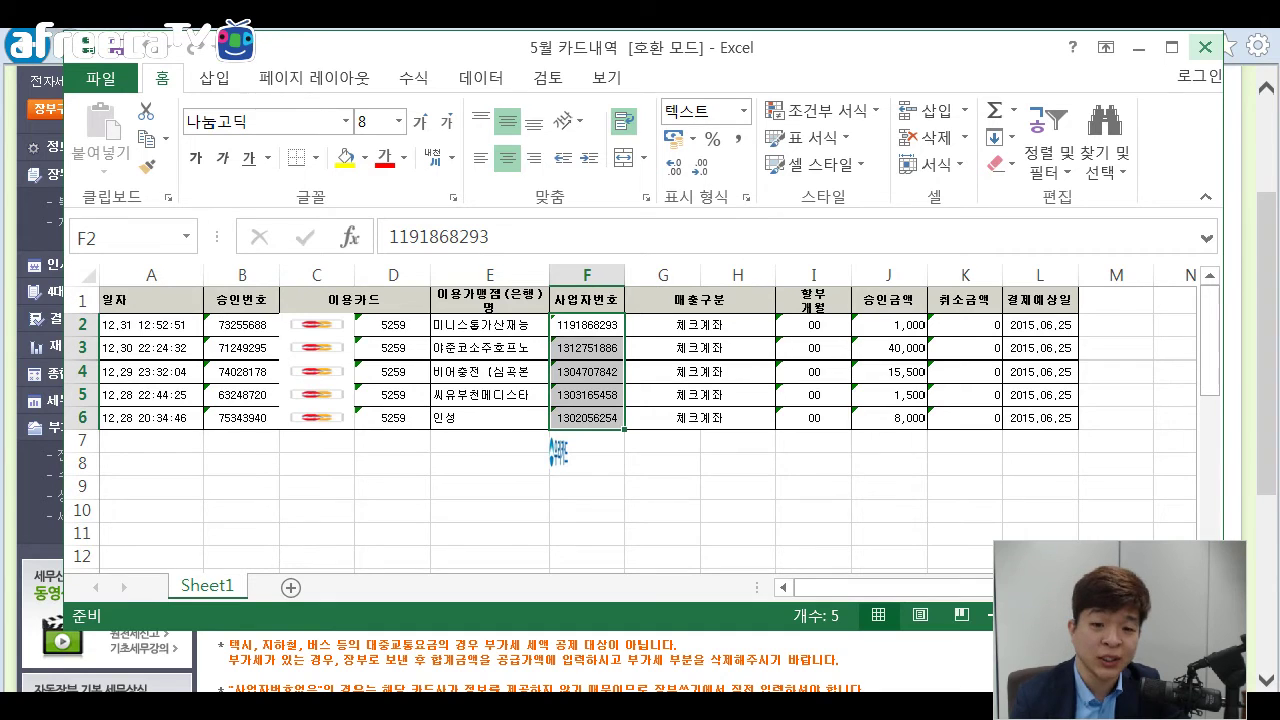
{"action": "left_click", "coordinate": [1205, 47]}
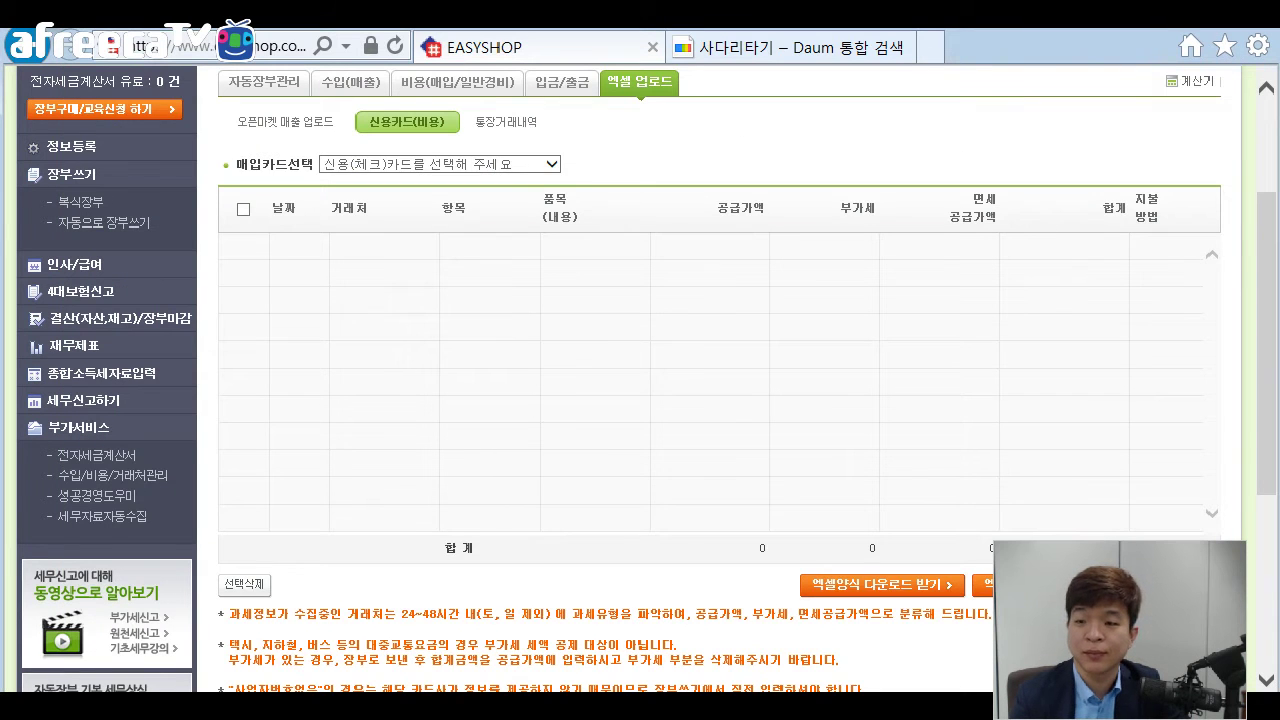
Upload the filled 자동으로장부쓰기 credit-card template and dismiss the local-file-option notice.
{"action": "scroll", "coordinate": [700, 350], "scroll_direction": "down", "scroll_amount": 1}
{"action": "scroll", "coordinate": [647, 378], "scroll_direction": "down", "scroll_amount": 1}
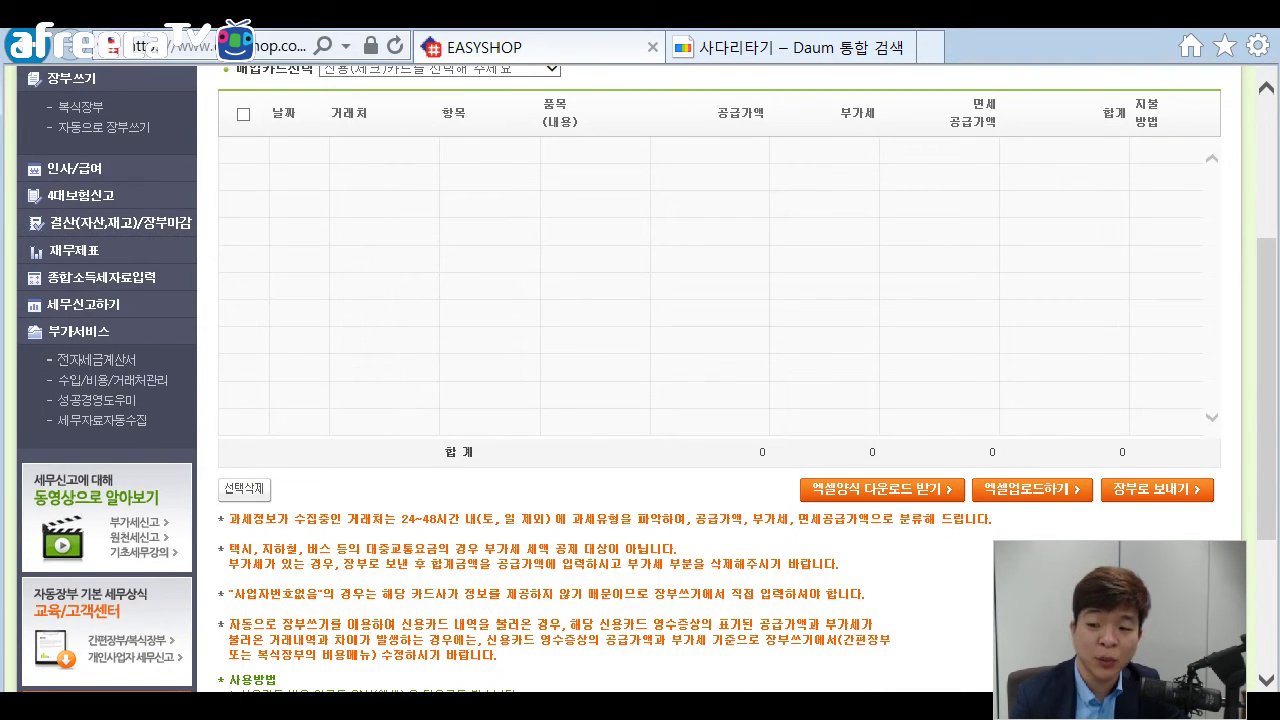
{"action": "left_click", "coordinate": [1032, 490]}
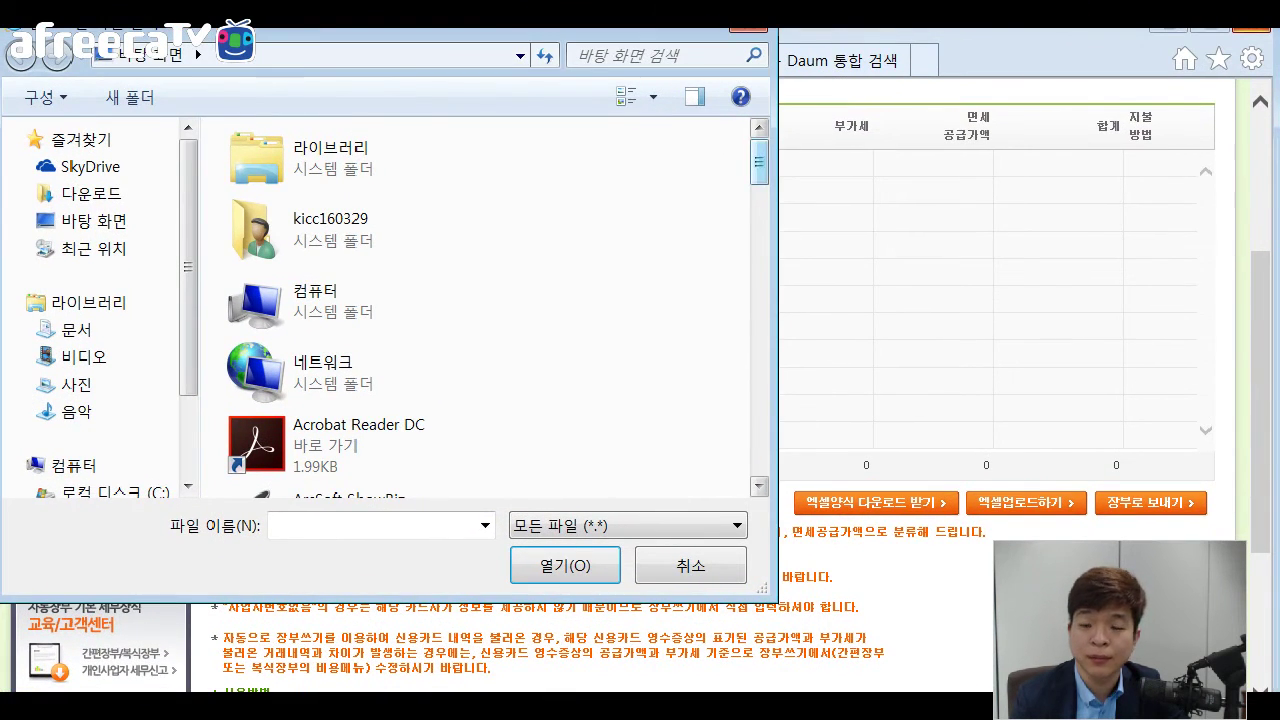
{"action": "scroll", "coordinate": [475, 305], "scroll_direction": "down", "scroll_amount": 15}
{"action": "scroll", "coordinate": [475, 305], "scroll_direction": "down", "scroll_amount": 10}
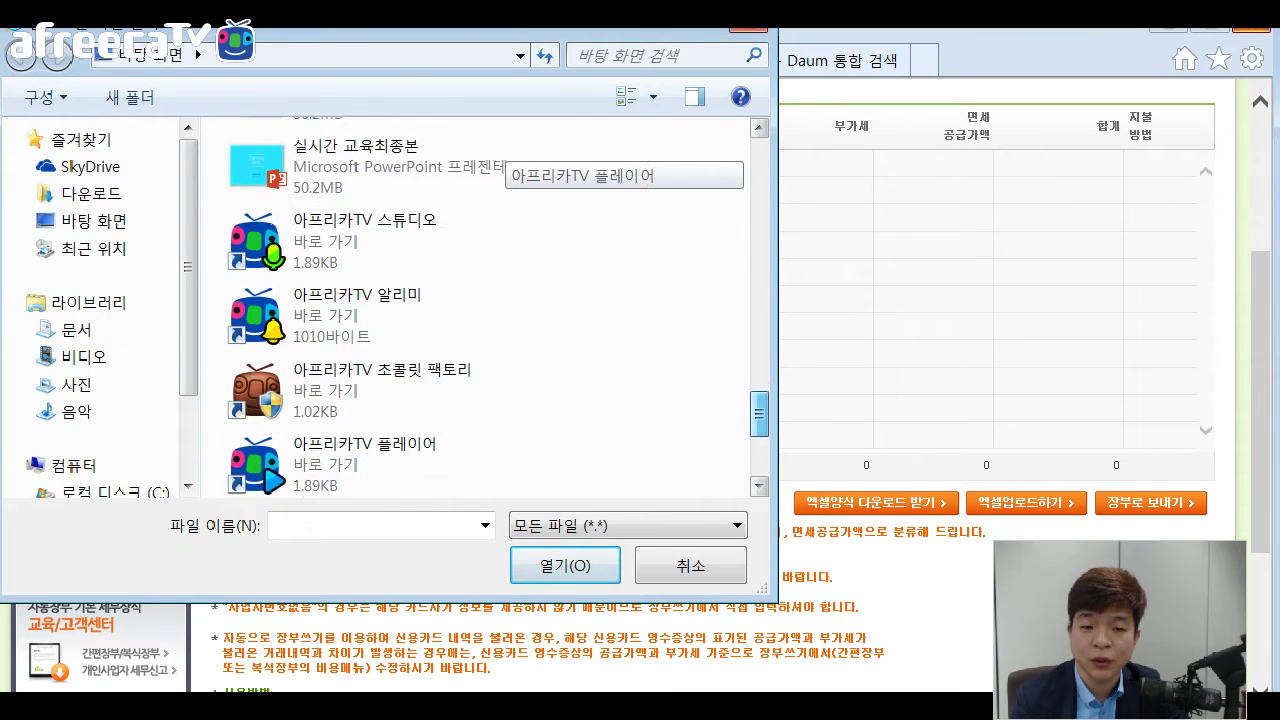
{"action": "left_click", "coordinate": [380, 314]}
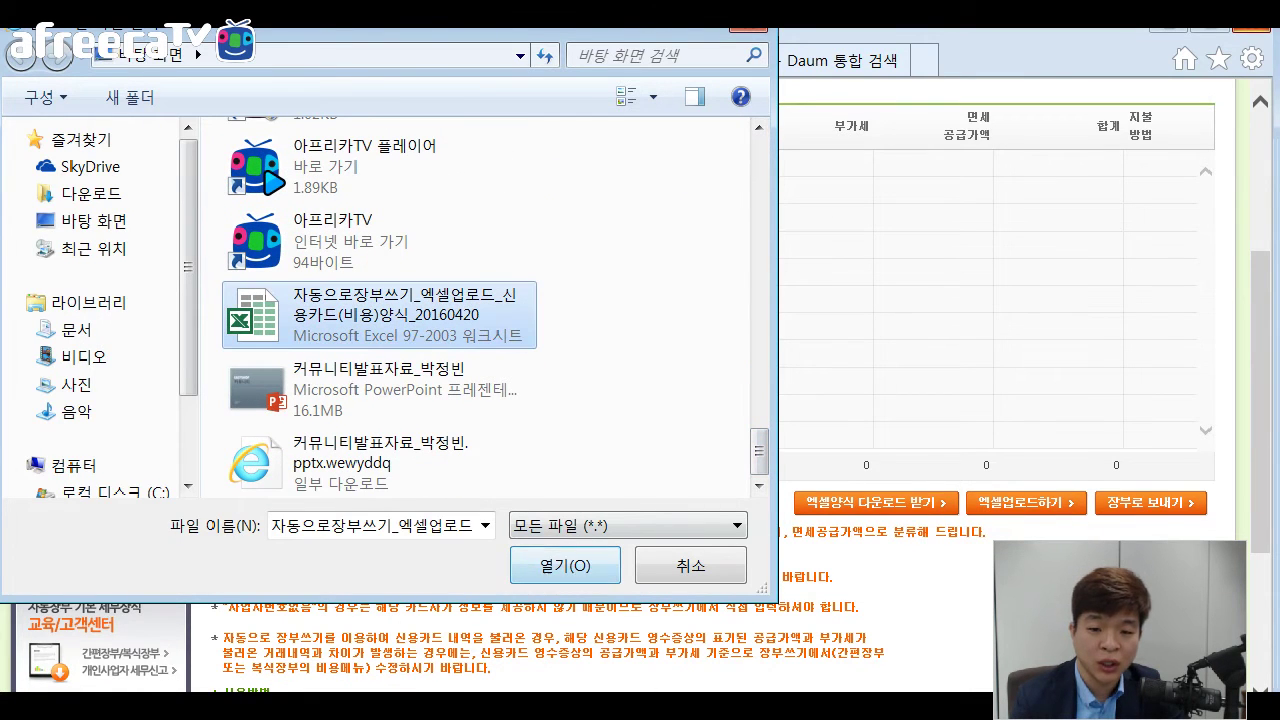
{"action": "left_click", "coordinate": [565, 565]}
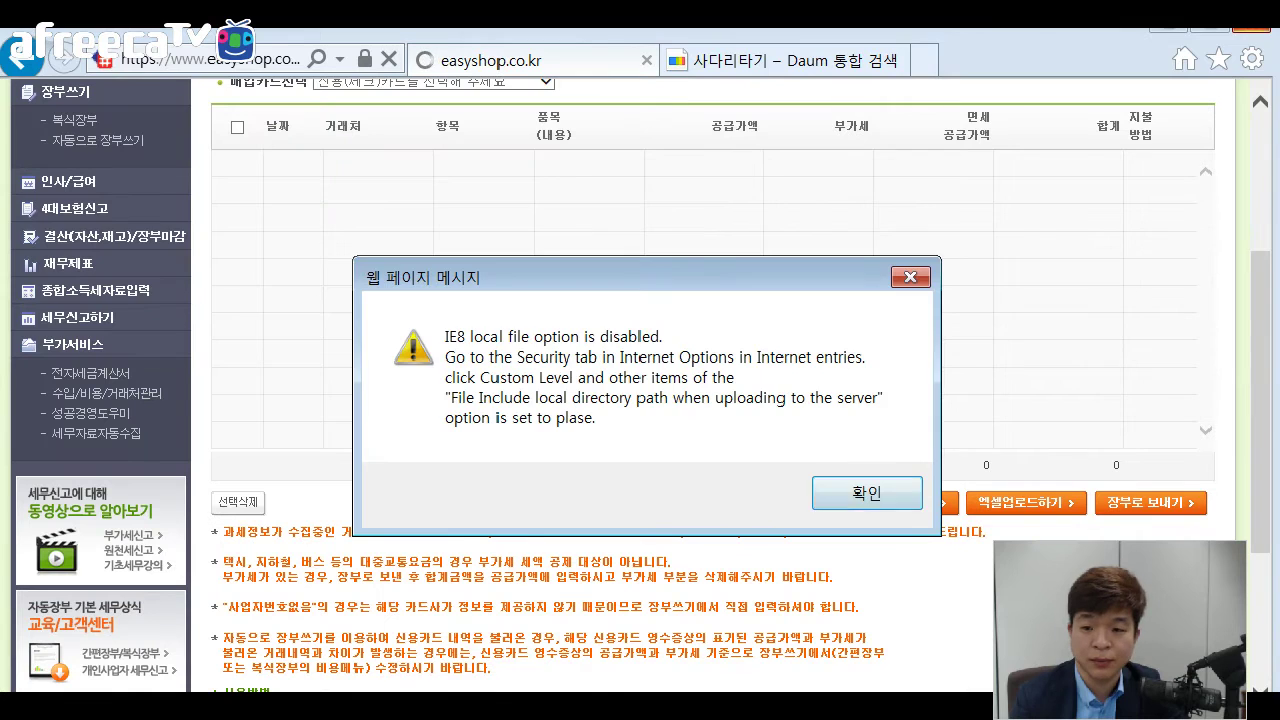
{"action": "left_click", "coordinate": [851, 493]}
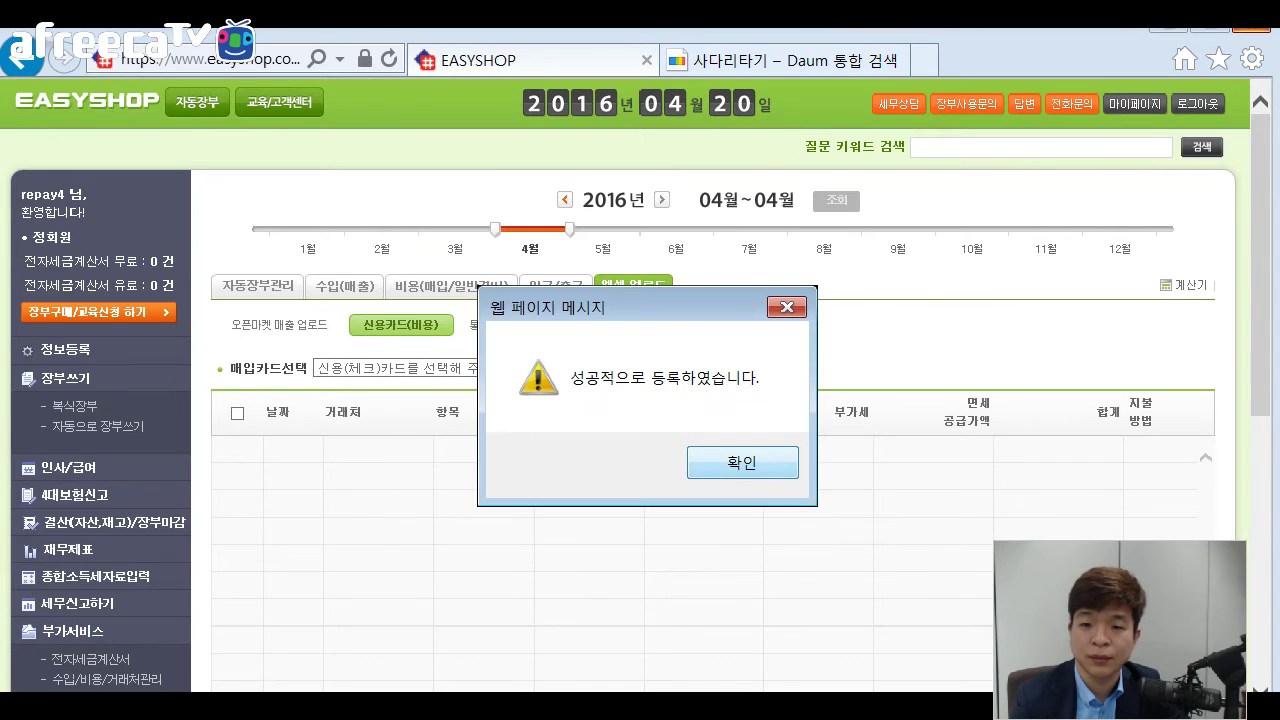
Close the success message and list December's 신한카드 card transactions.
{"action": "key", "text": "Return"}
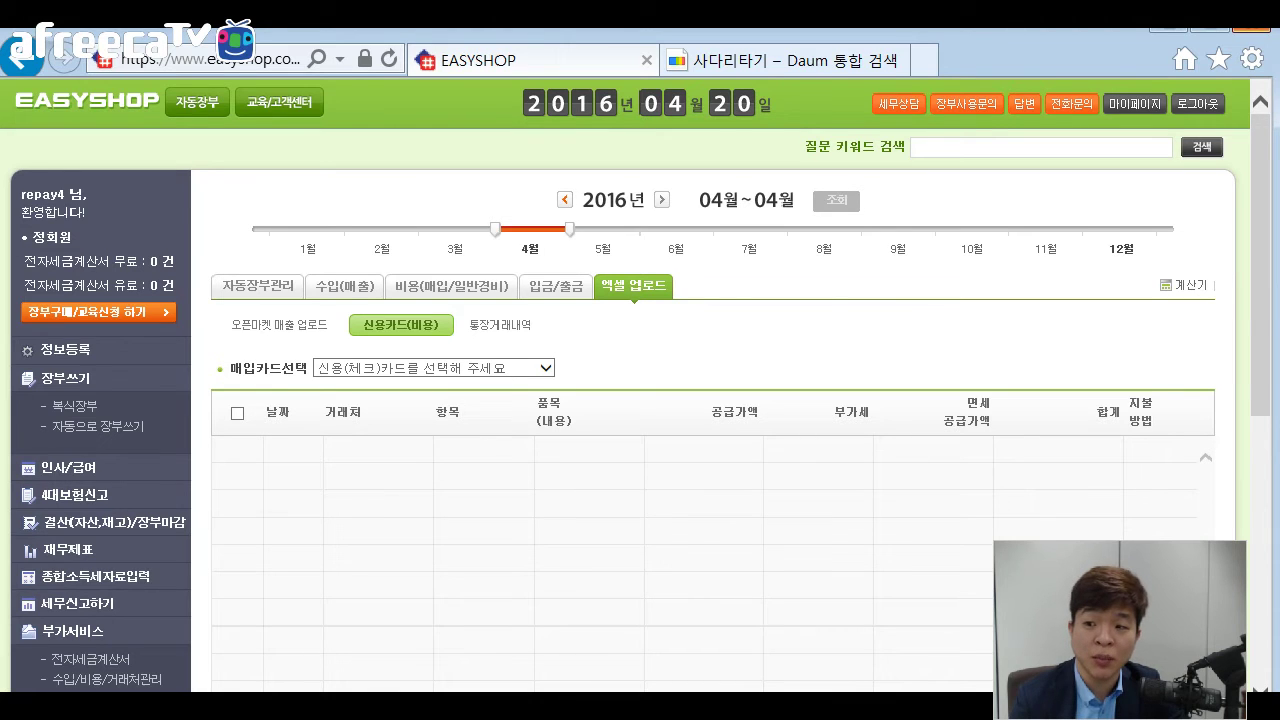
{"action": "left_click", "coordinate": [1121, 249]}
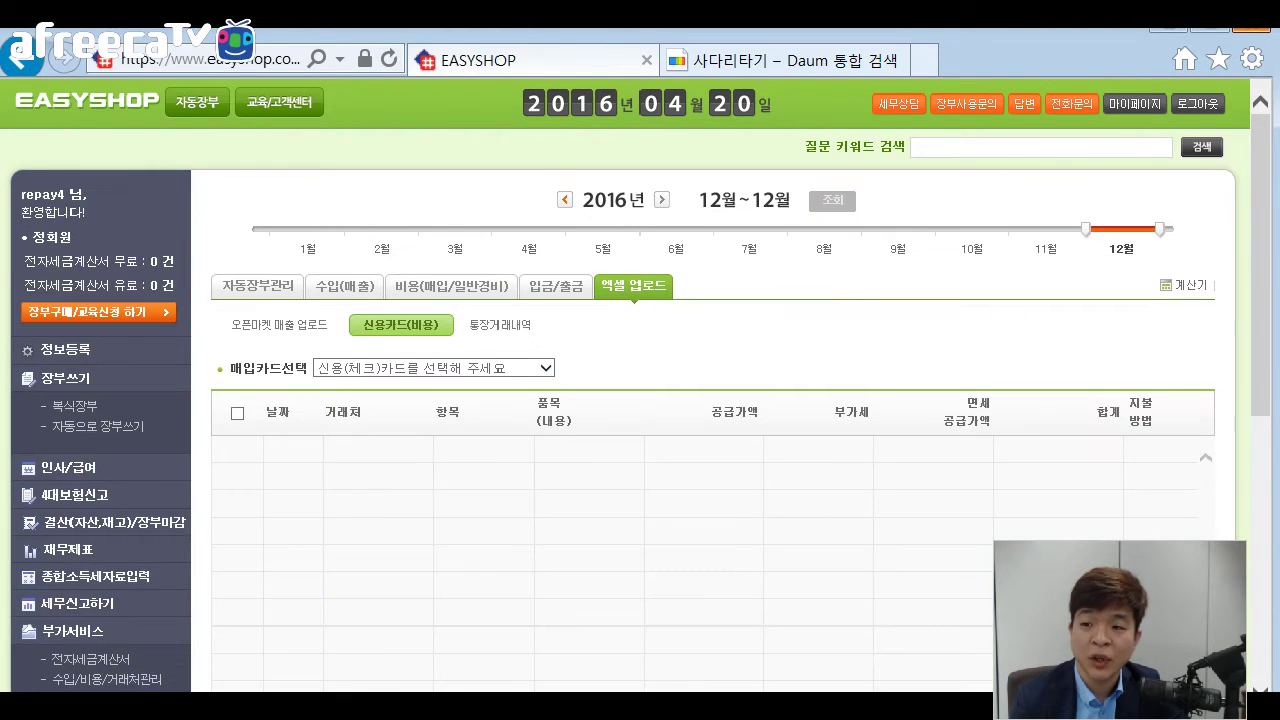
{"action": "left_click", "coordinate": [545, 368]}
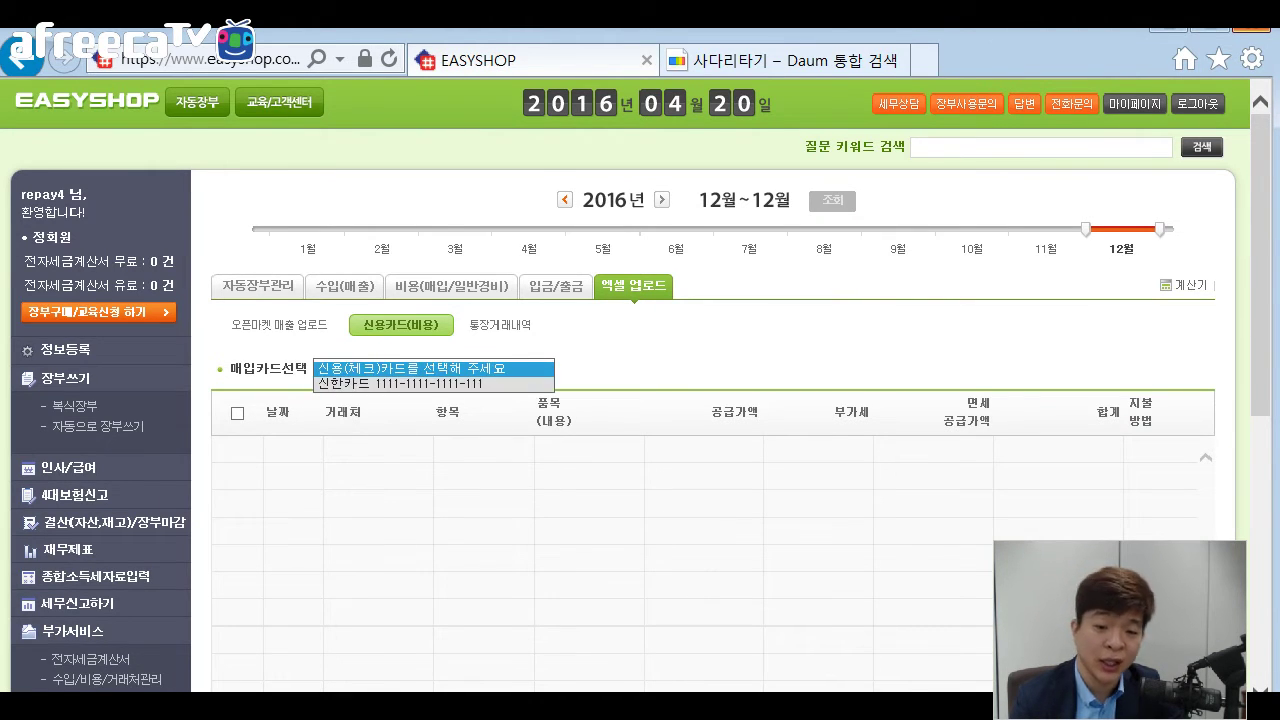
{"action": "left_click", "coordinate": [420, 383]}
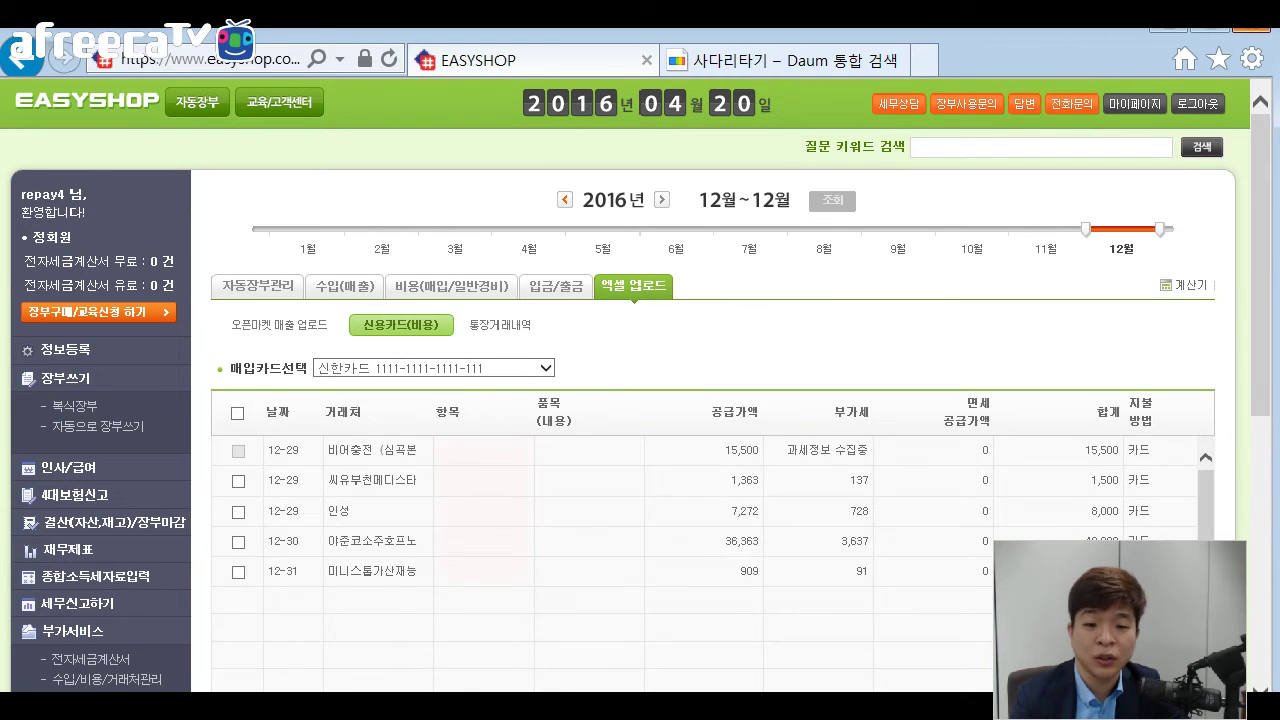
{"action": "scroll", "coordinate": [700, 400], "scroll_direction": "down", "scroll_amount": 2}
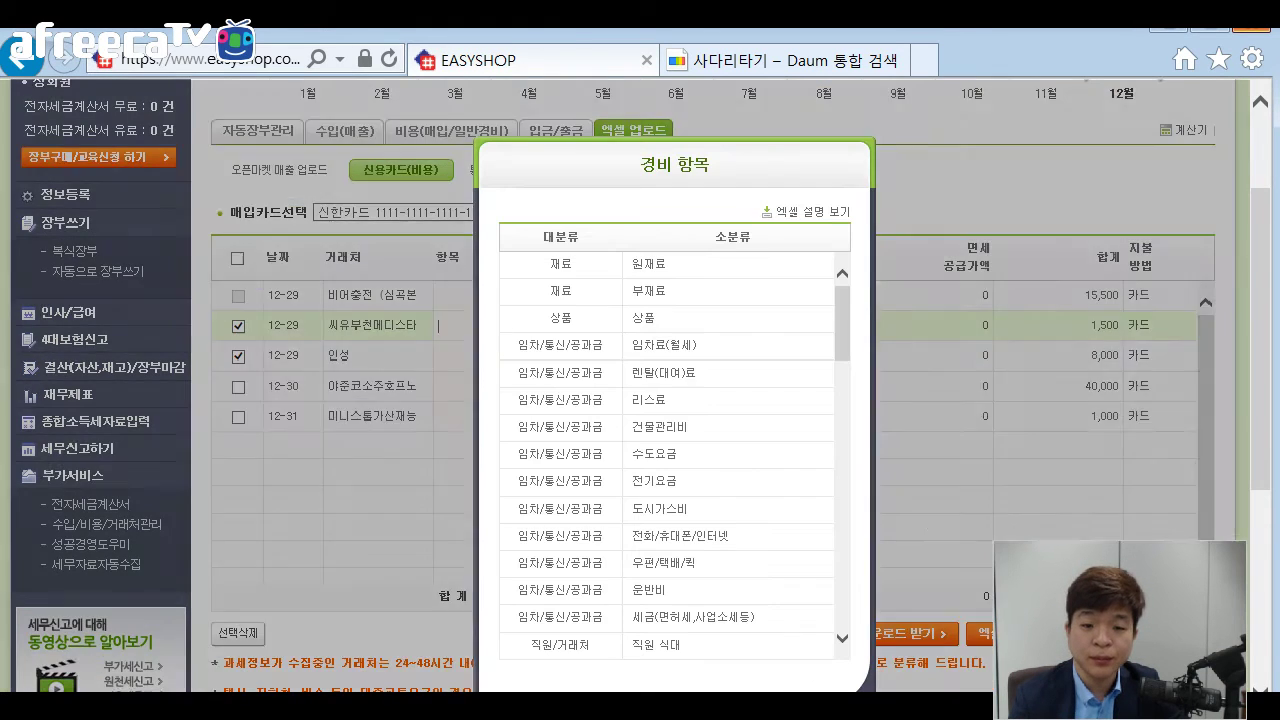
Assign 원재료 to 씨유부천메디스타 and 부재료 to 인성, then confirm registration.
{"action": "left_click", "coordinate": [483, 385]}
{"action": "left_click", "coordinate": [648, 264]}
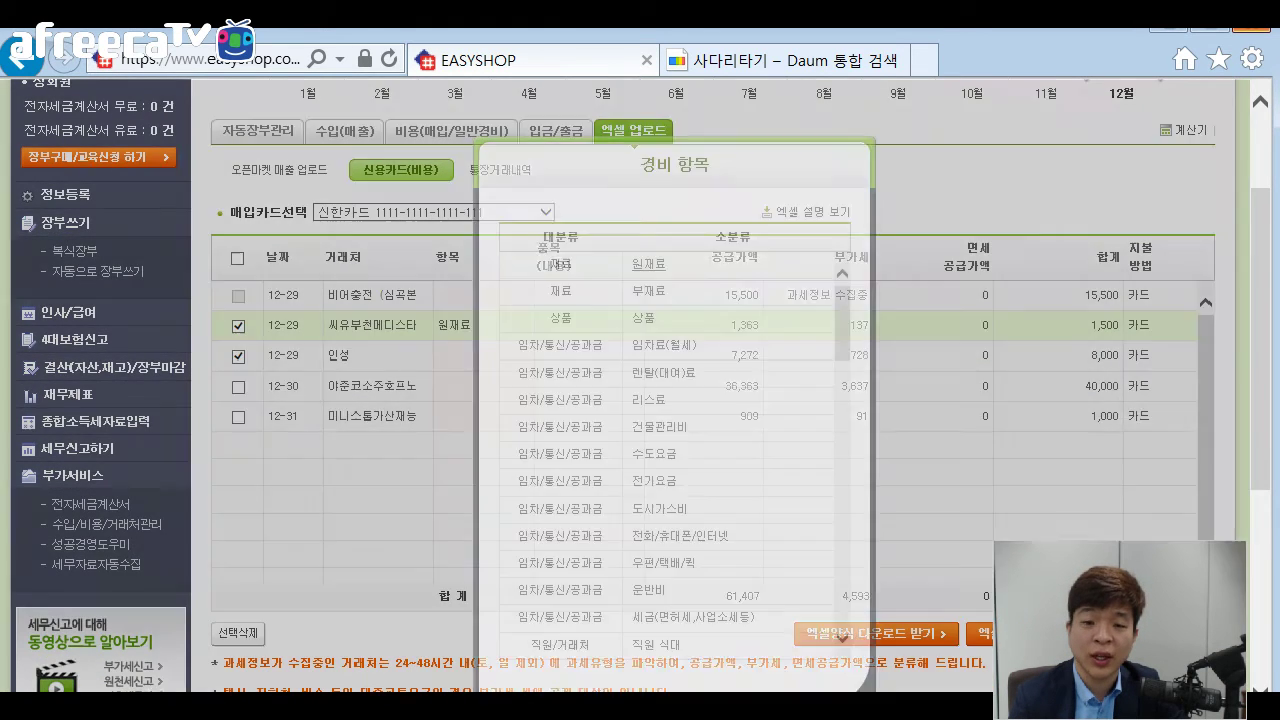
{"action": "left_click", "coordinate": [447, 355]}
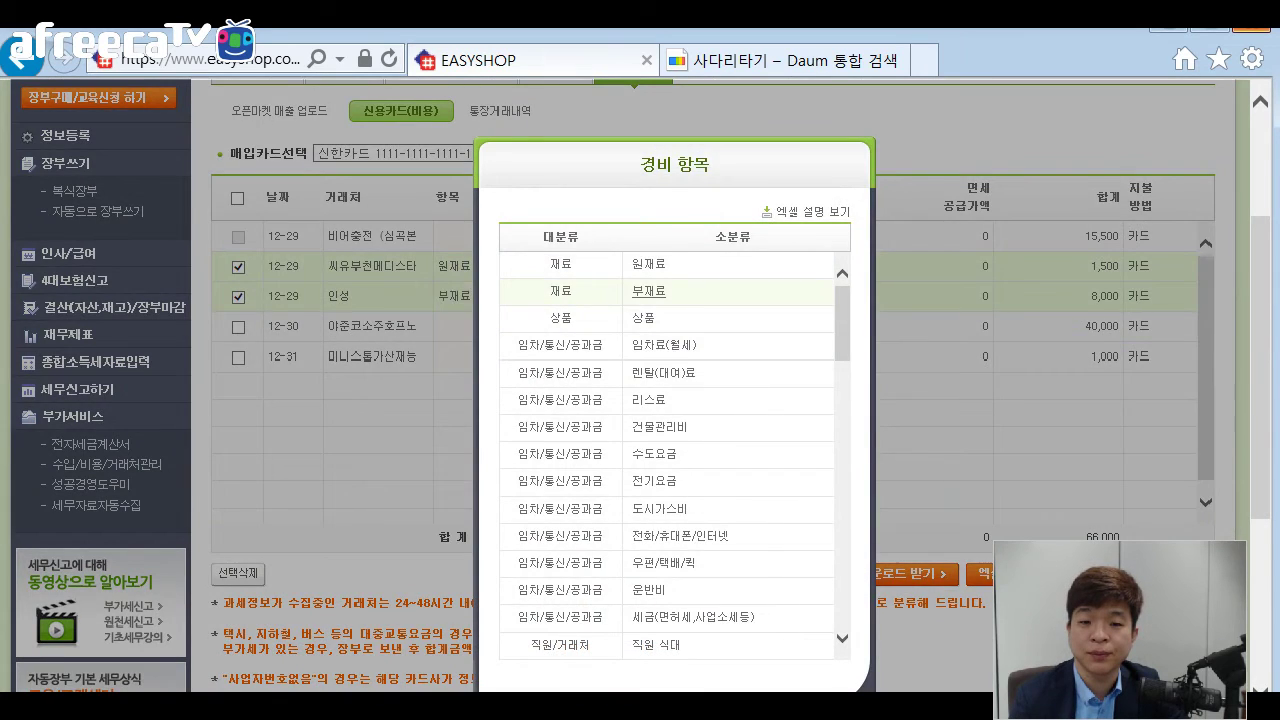
{"action": "left_click", "coordinate": [648, 291]}
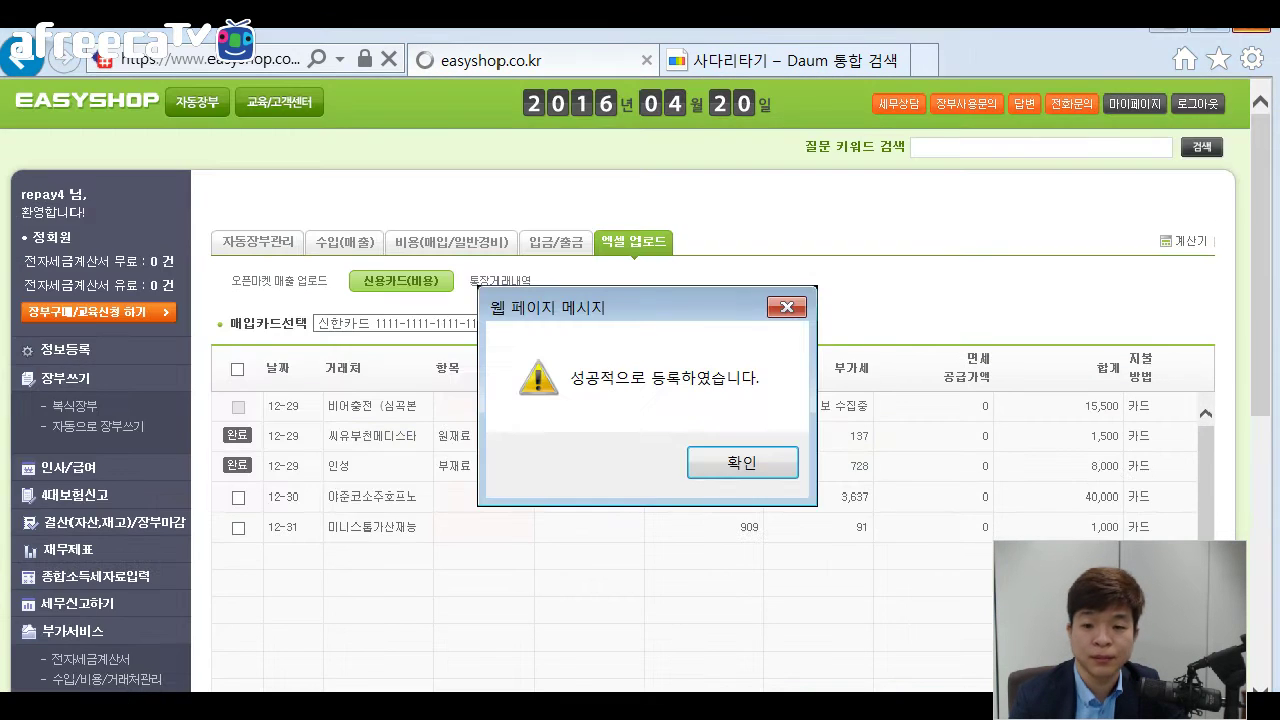
{"action": "left_click", "coordinate": [737, 459]}
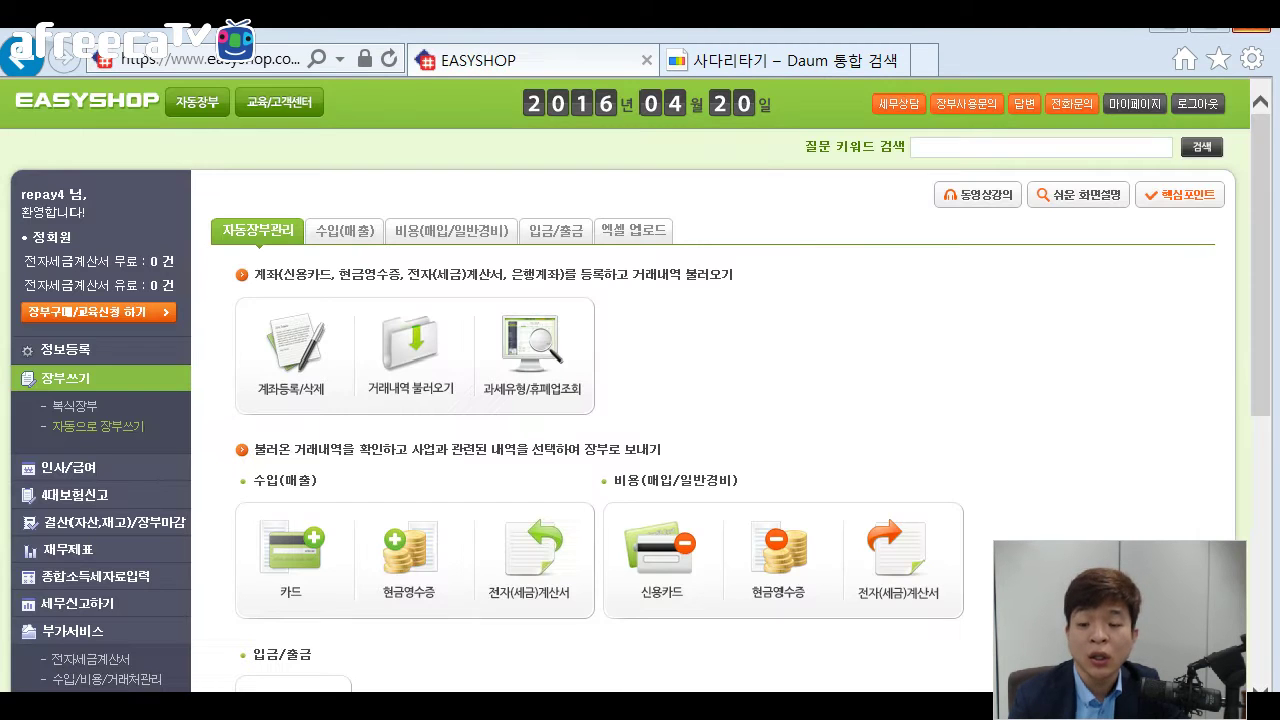
Reopen the credit-card expense upload list and select 신한카드 as the purchase card.
{"action": "scroll", "coordinate": [640, 400], "scroll_direction": "down", "scroll_amount": 4}
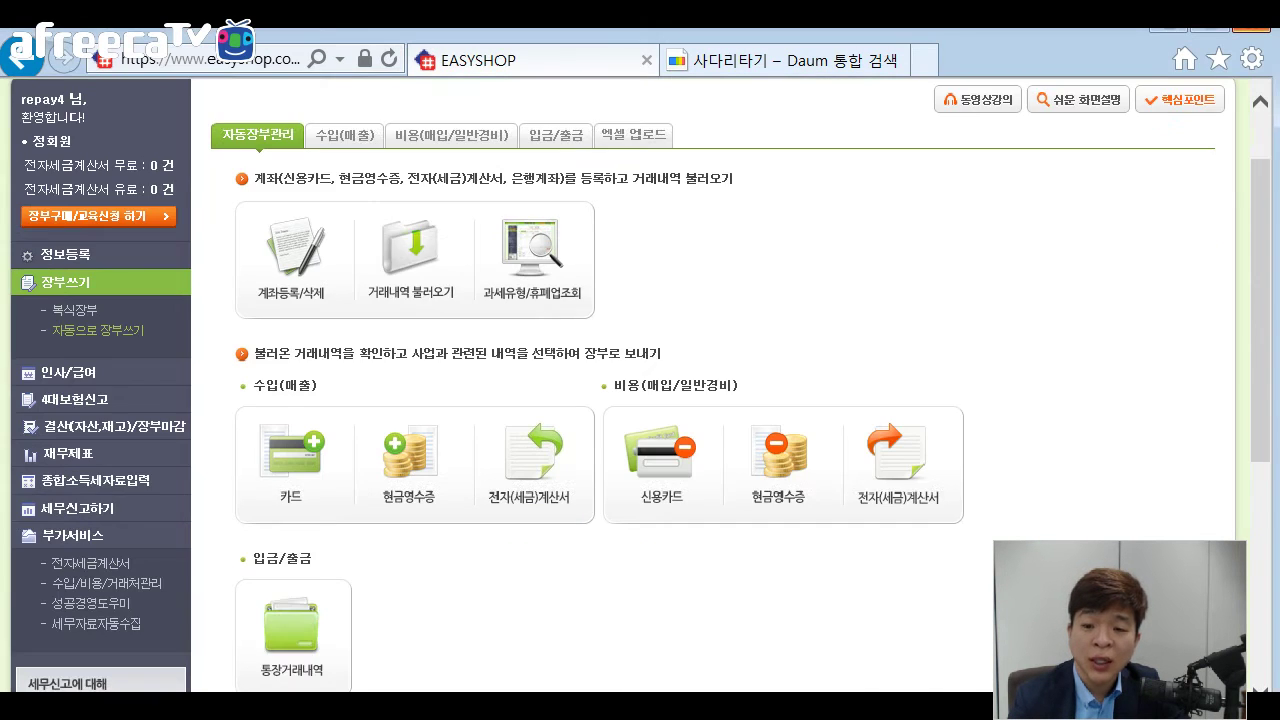
{"action": "left_click", "coordinate": [661, 565]}
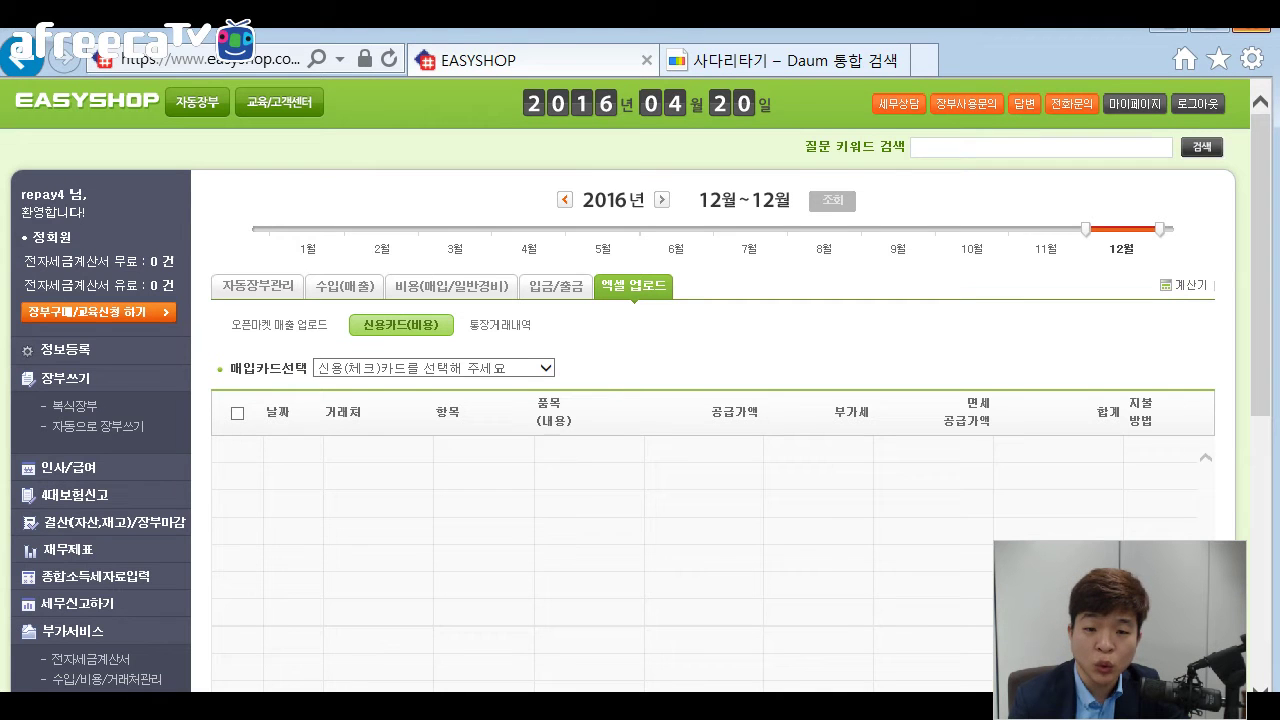
{"action": "left_click", "coordinate": [433, 368]}
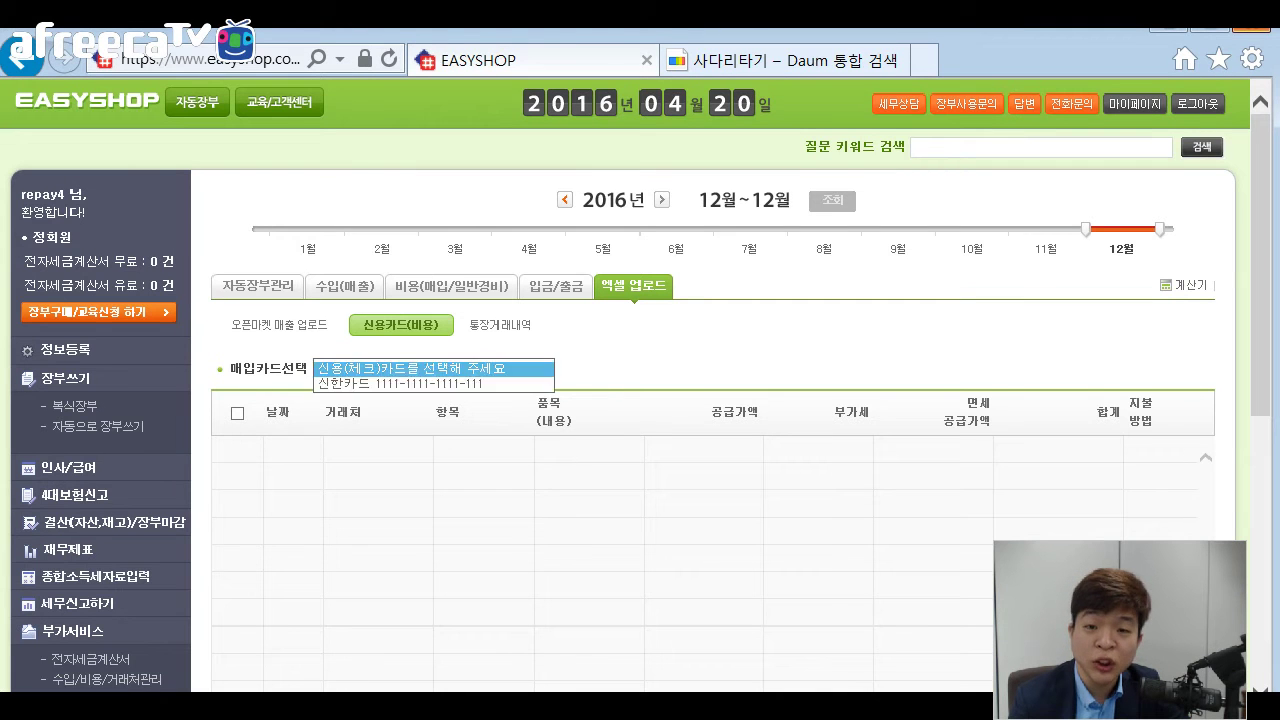
{"action": "left_click", "coordinate": [410, 381]}
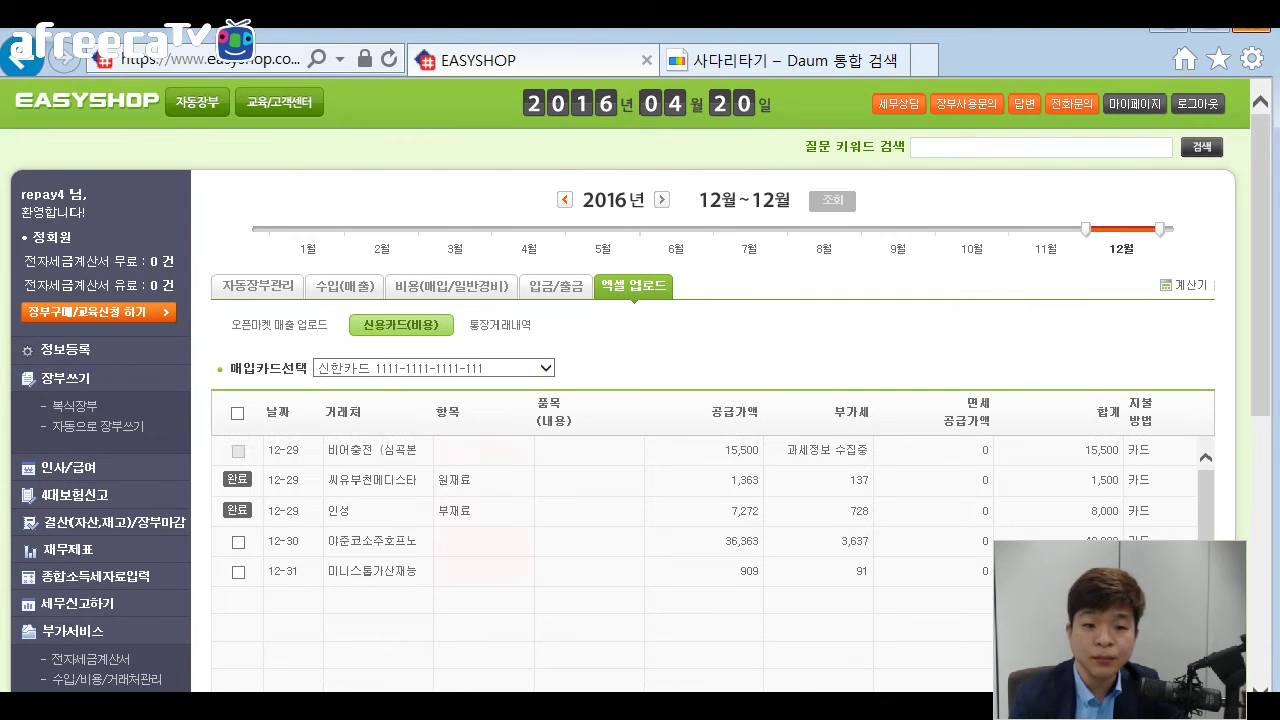
Scroll to the completed rows and highlight the first row's vendor name.
{"action": "scroll", "coordinate": [700, 400], "scroll_direction": "down", "scroll_amount": 1}
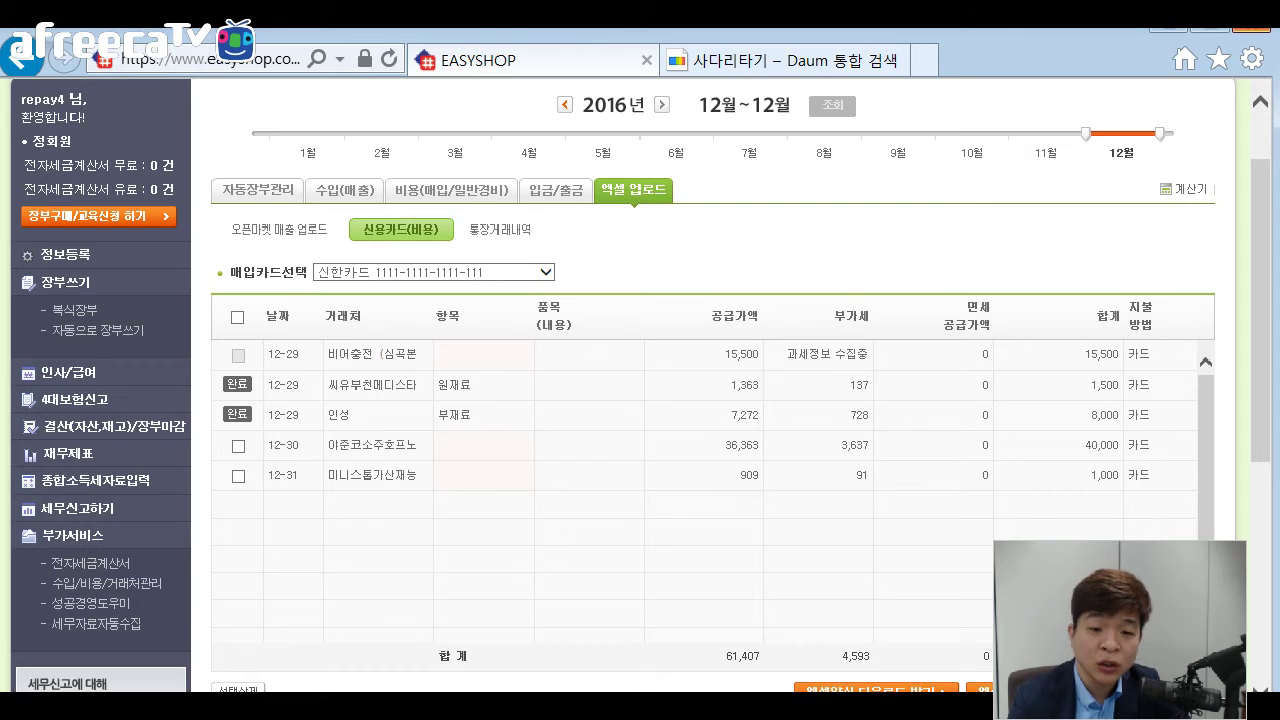
{"action": "left_click_drag", "start_coordinate": [330, 415], "coordinate": [238, 446]}
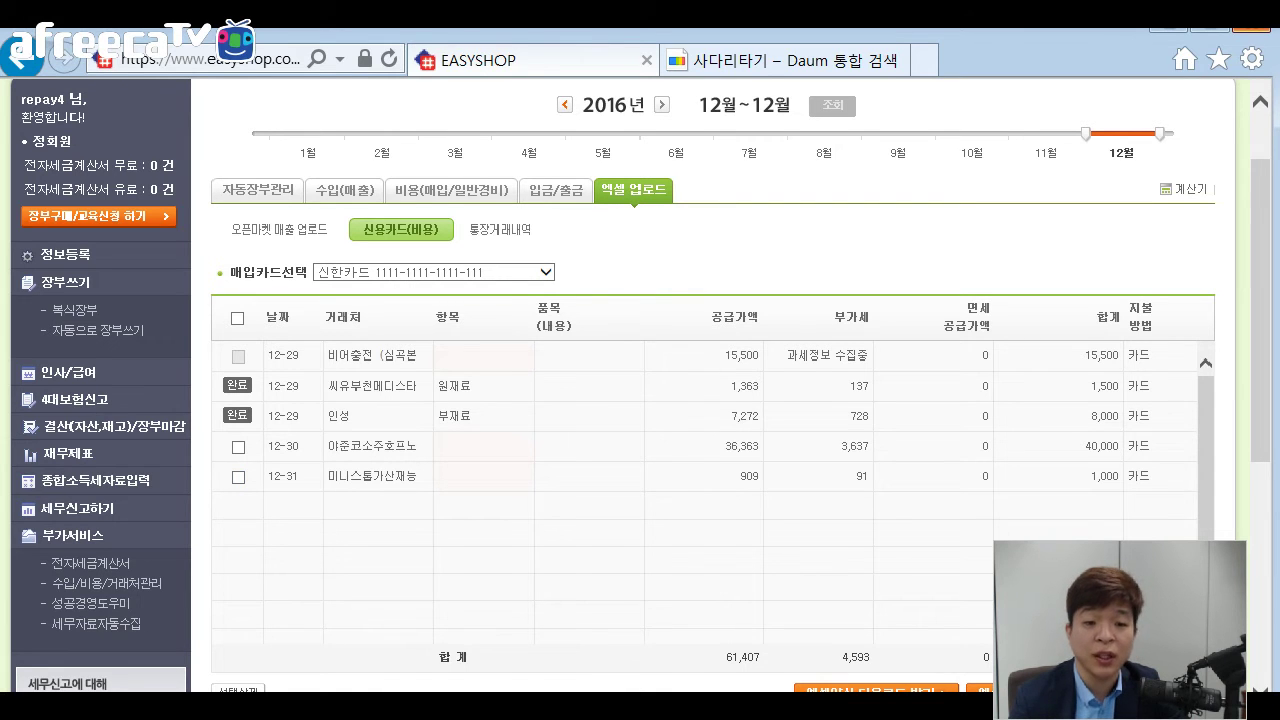
{"action": "left_click_drag", "start_coordinate": [329, 356], "coordinate": [420, 356]}
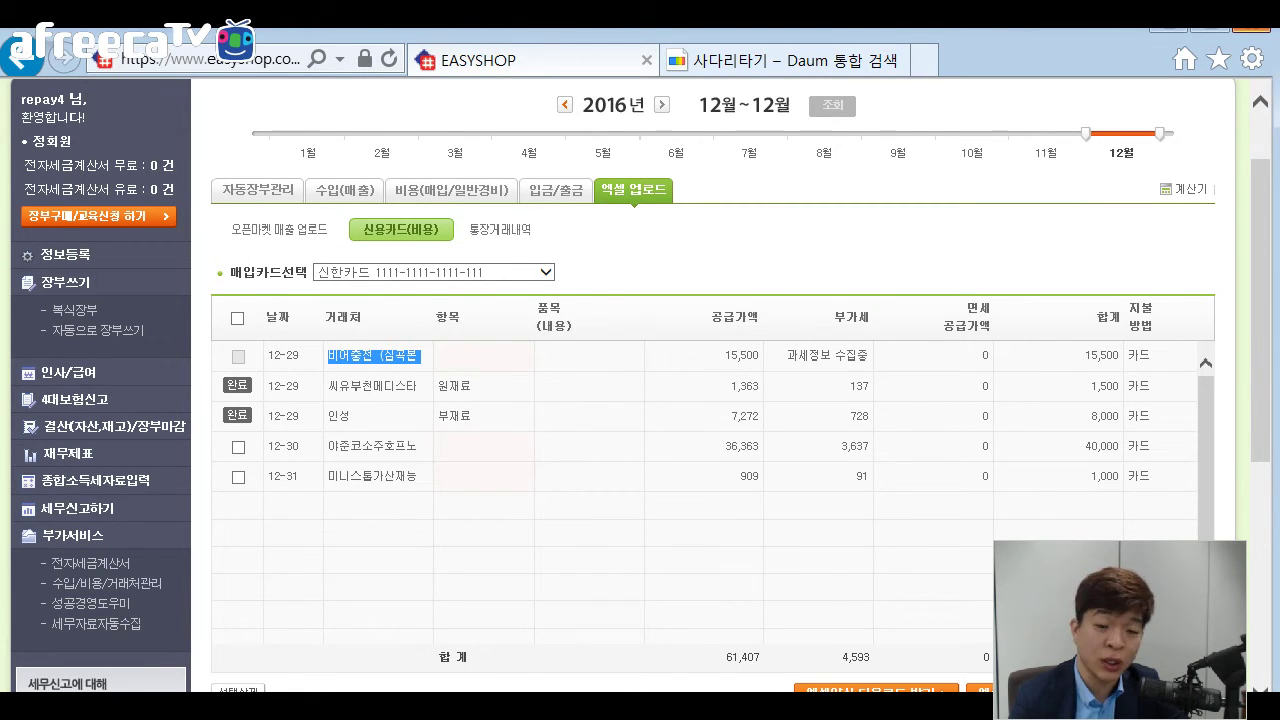
Inspect the first row's pending tax status and its 137 VAT amount.
{"action": "left_click_drag", "start_coordinate": [788, 356], "coordinate": [868, 356]}
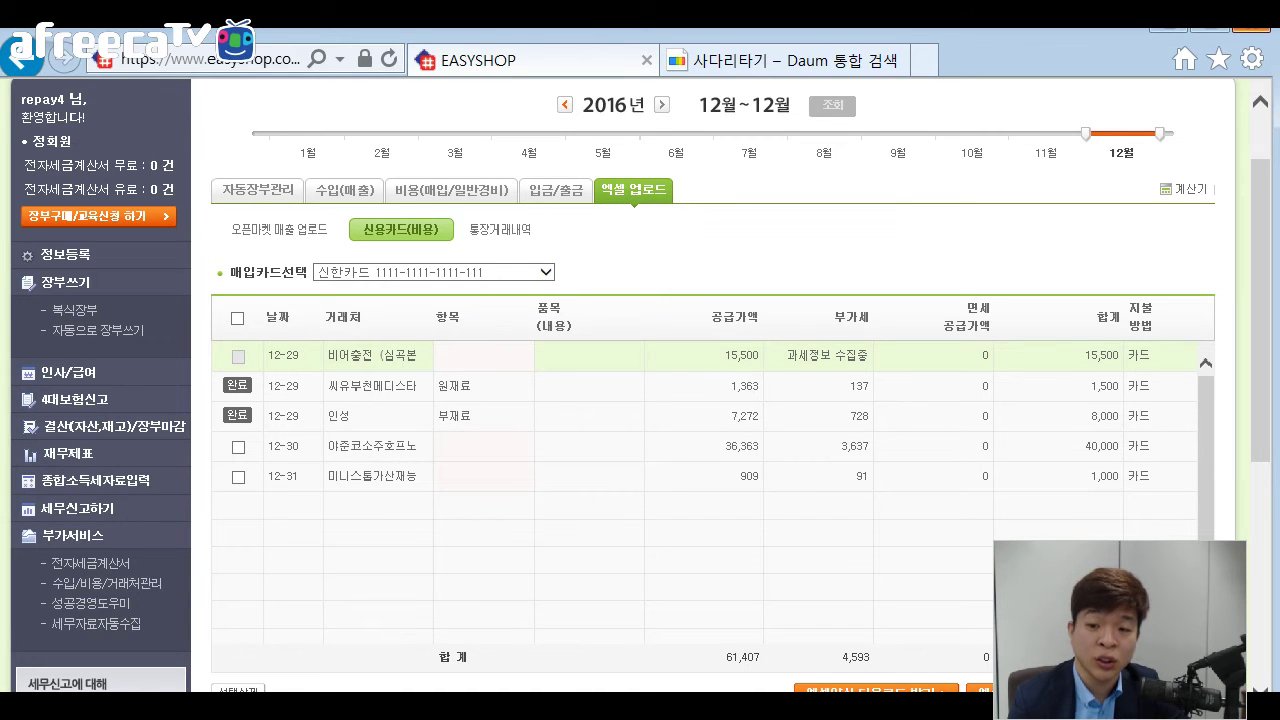
{"action": "double_click", "coordinate": [855, 386]}
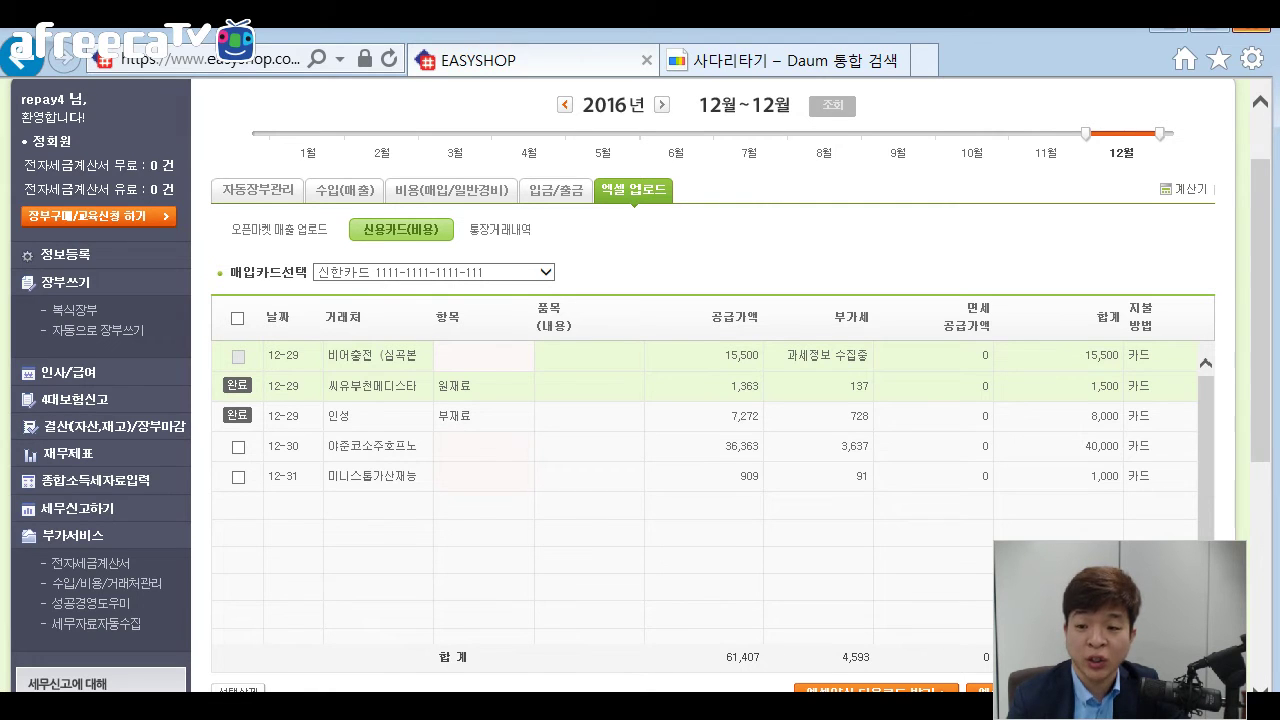
{"action": "left_click_drag", "start_coordinate": [788, 355], "coordinate": [868, 356]}
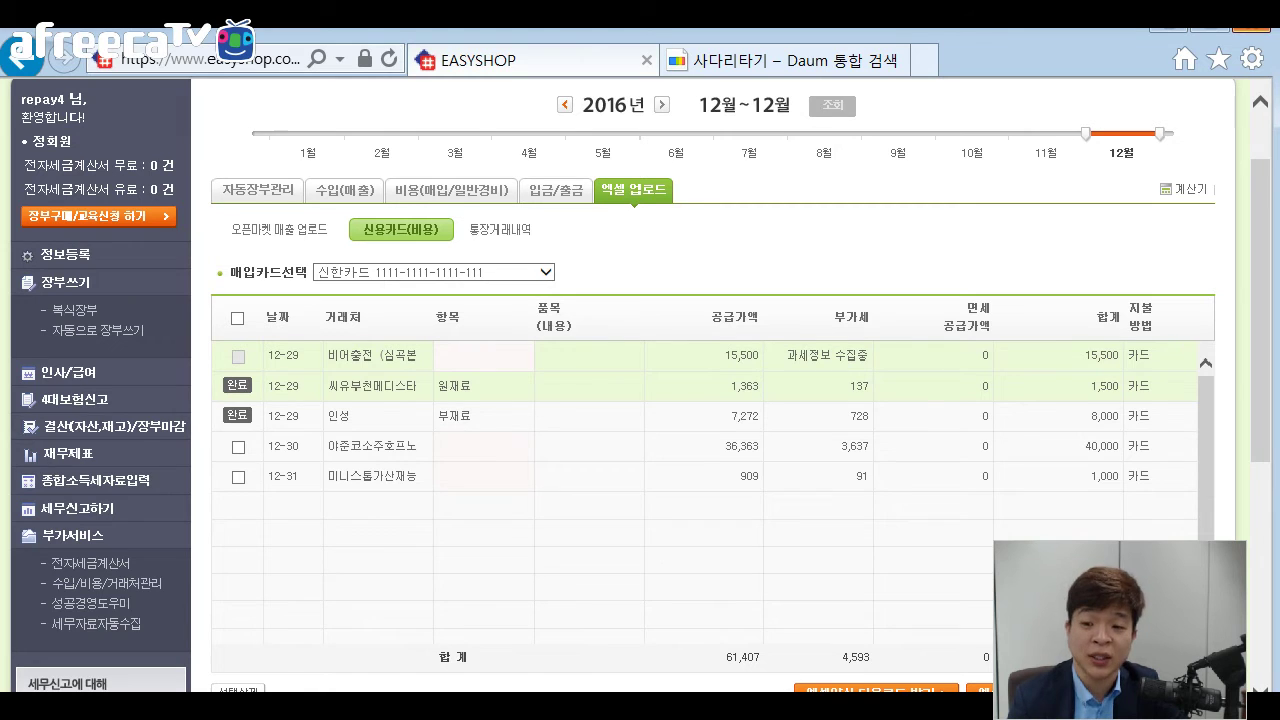
Advance the PowerPoint slide show to the 통장 입/출금내역(복식장부) slide.
{"action": "scroll", "coordinate": [700, 400], "scroll_direction": "down", "scroll_amount": 1}
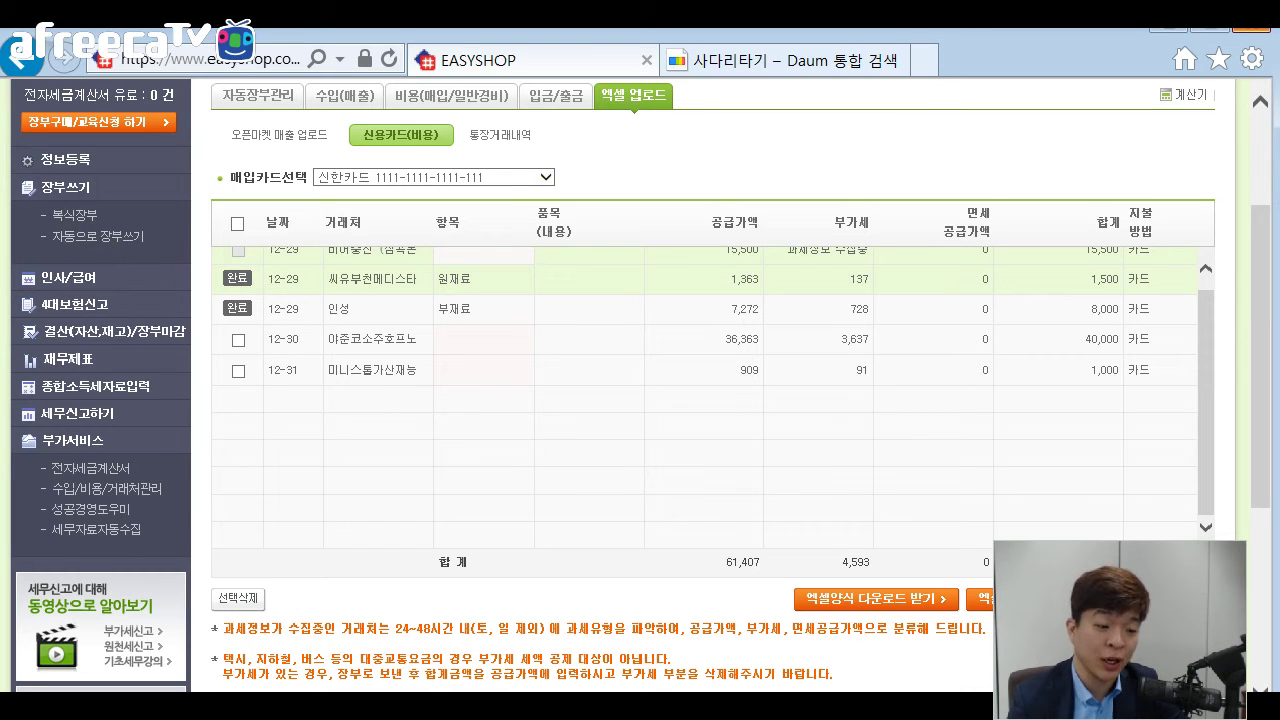
{"action": "scroll", "coordinate": [640, 400], "scroll_direction": "up", "scroll_amount": 4}
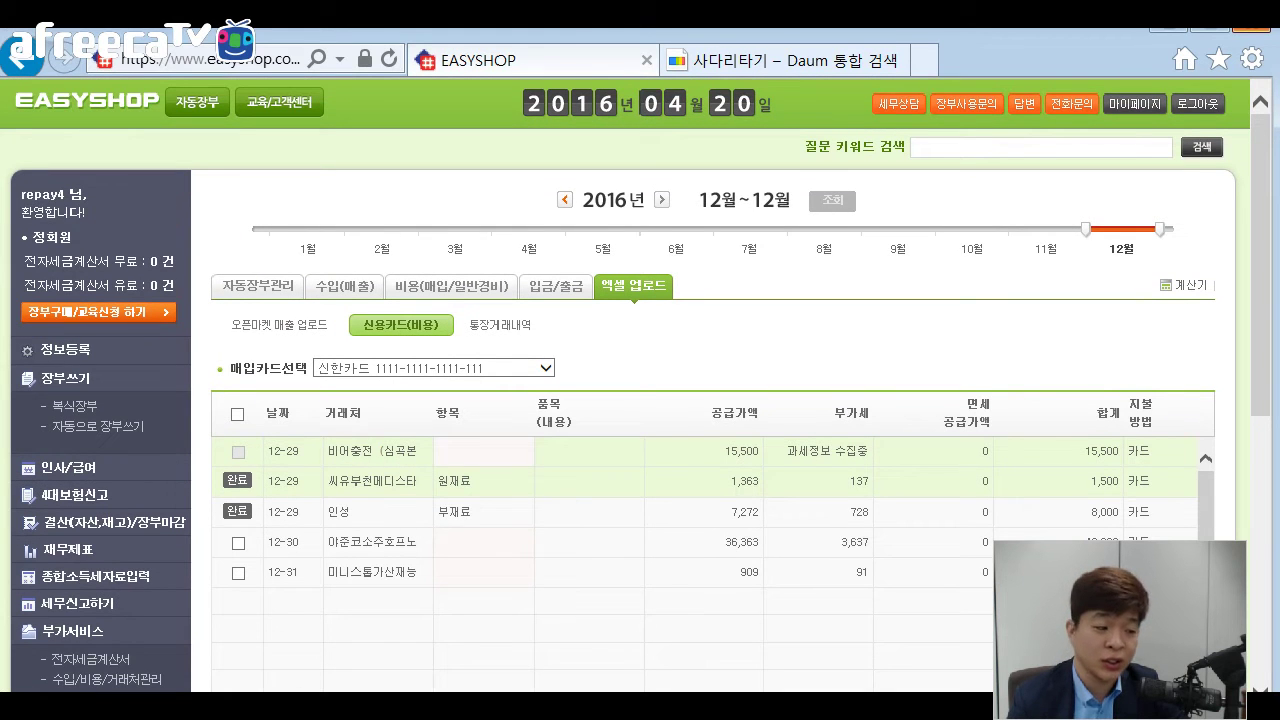
{"action": "key", "text": "alt+Tab"}
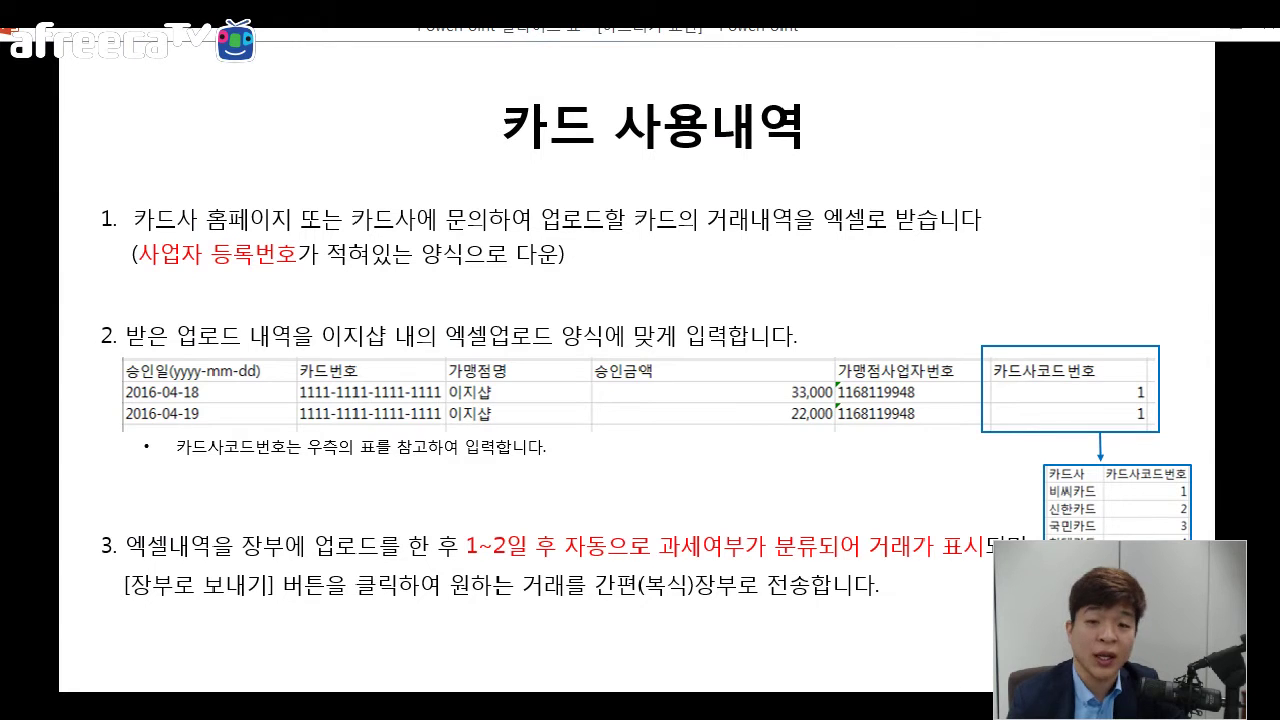
{"action": "key", "text": "Right"}
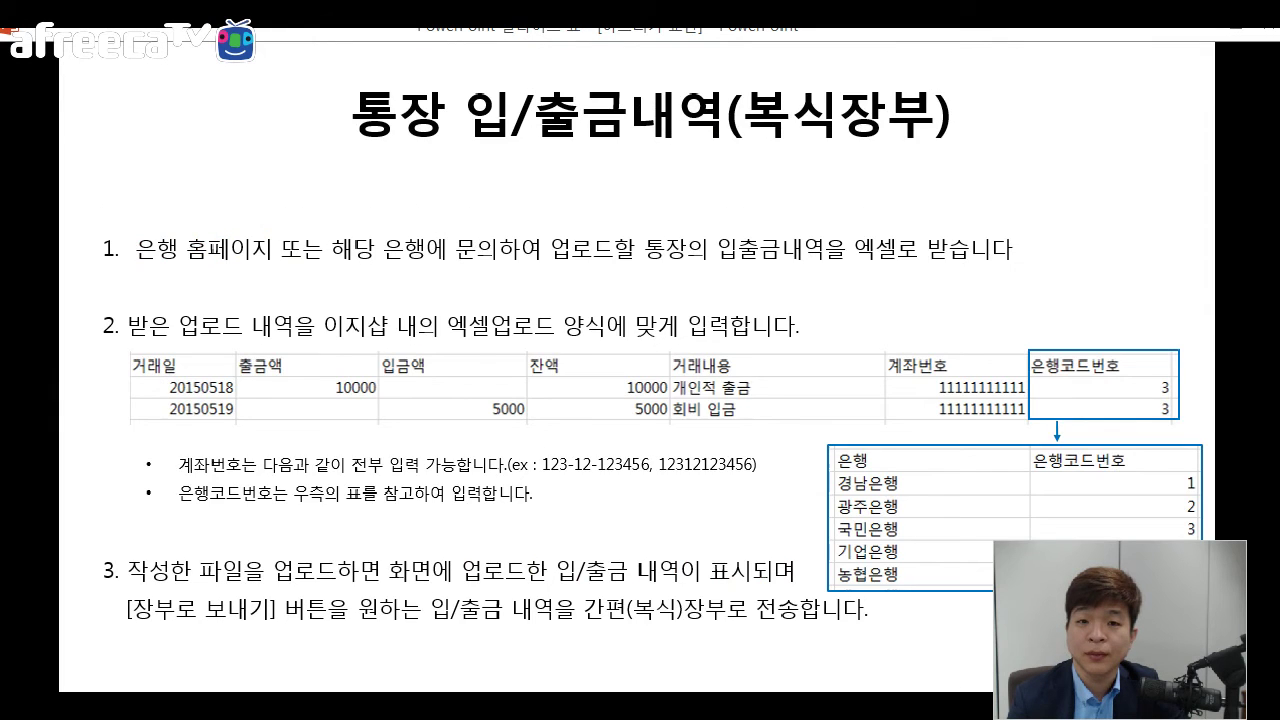
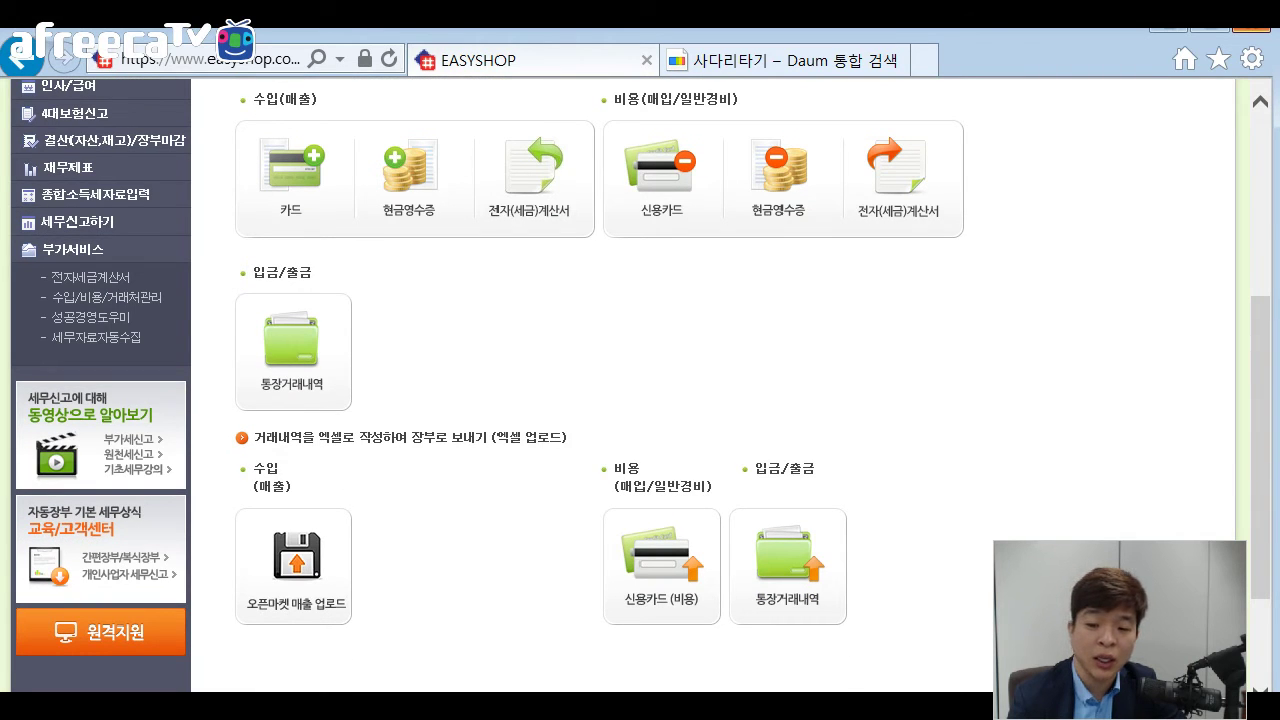
Open the 통장거래내역 Excel upload page, showing the empty December 2016 transaction table.
{"action": "left_click", "coordinate": [788, 566]}
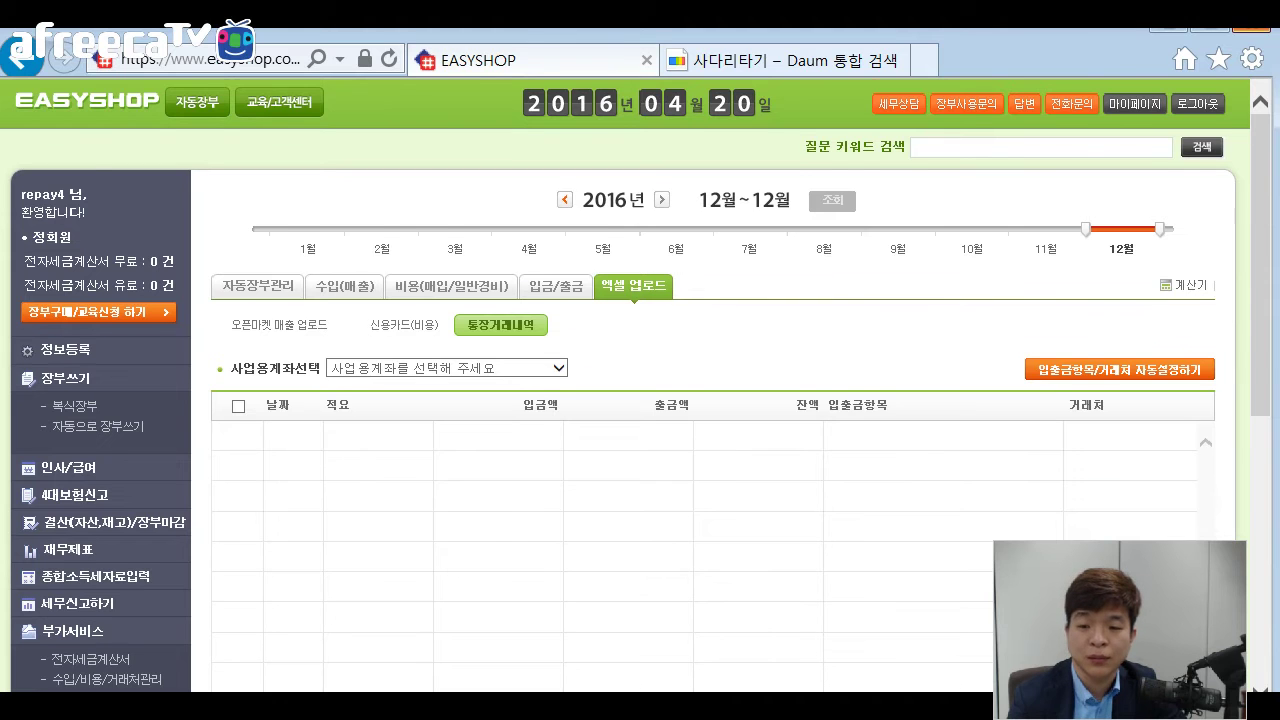
Save the template 통장거래내역양식_20160420.xls to the desktop and open it in Excel.
{"action": "scroll", "coordinate": [640, 400], "scroll_direction": "down", "scroll_amount": 2}
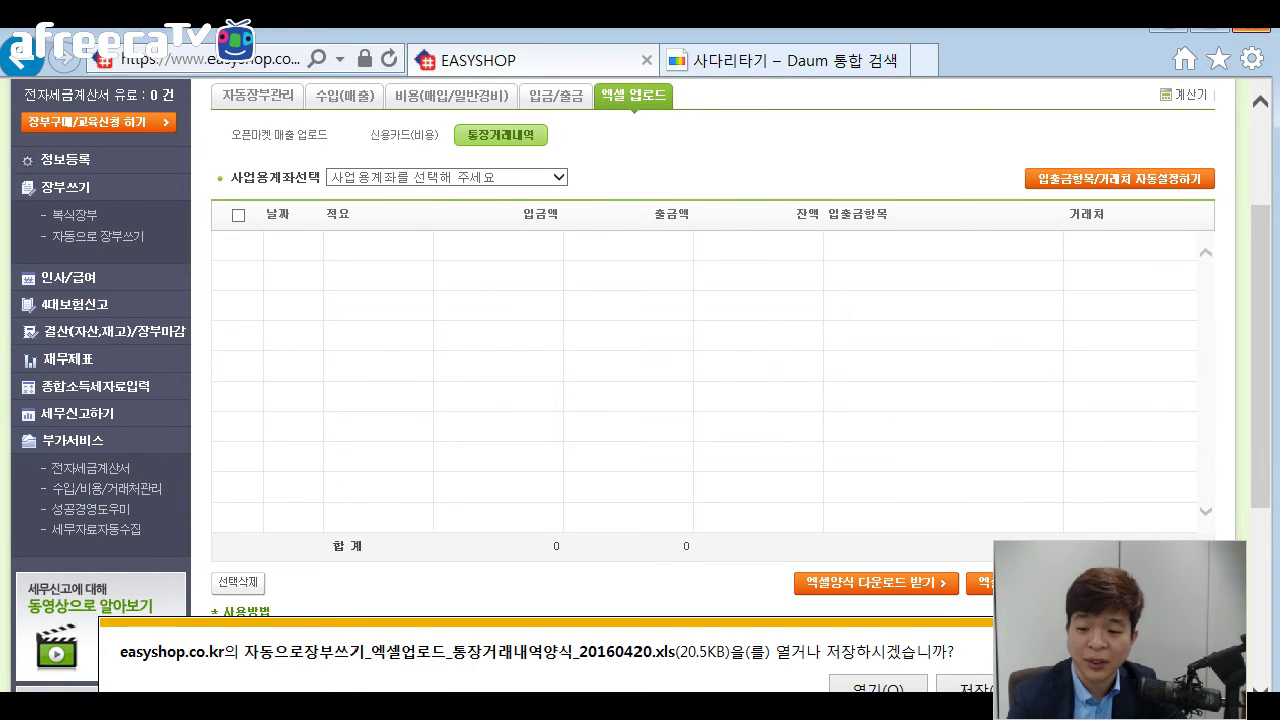
{"action": "left_click", "coordinate": [1005, 680]}
{"action": "left_click", "coordinate": [857, 654]}
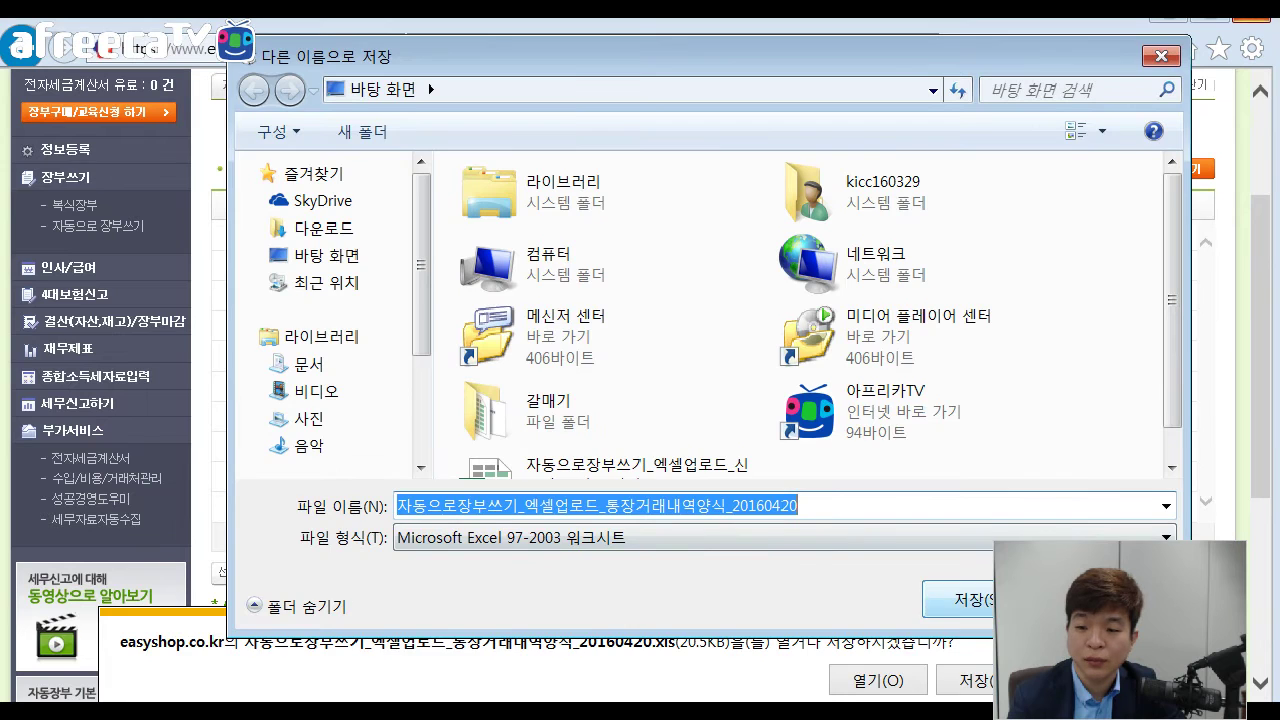
{"action": "left_click", "coordinate": [972, 600]}
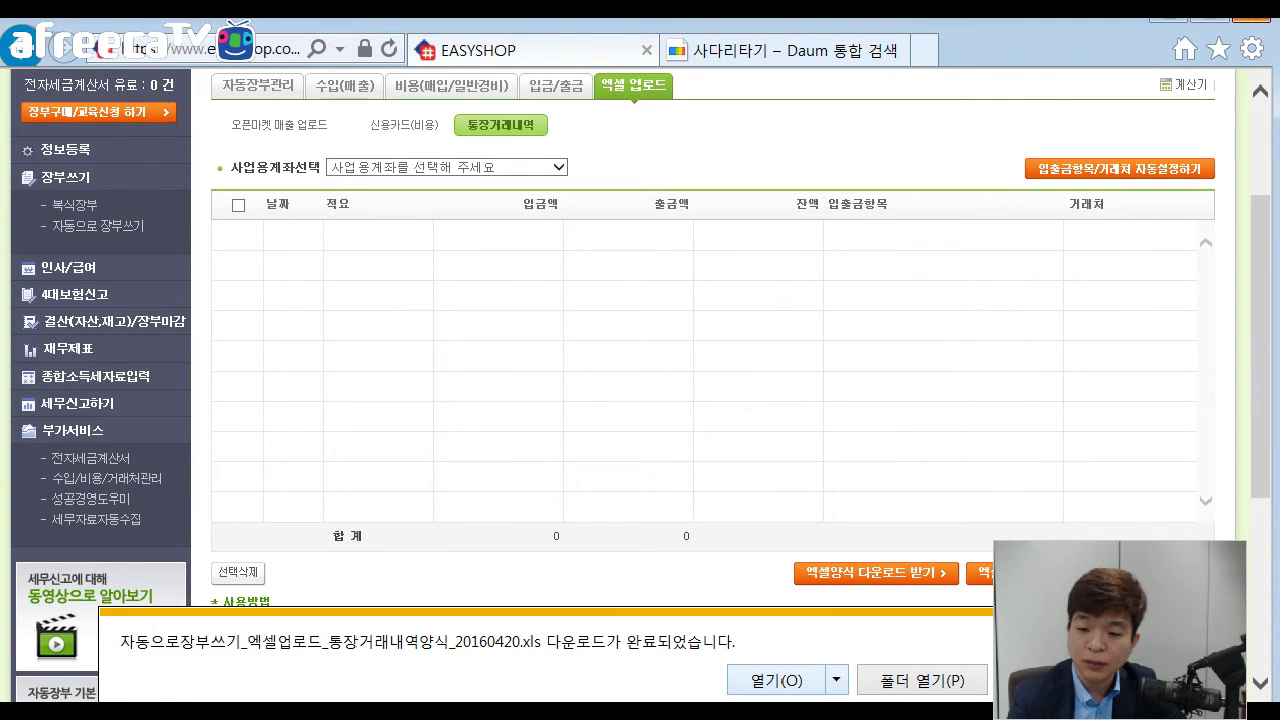
{"action": "key", "text": "alt+o"}
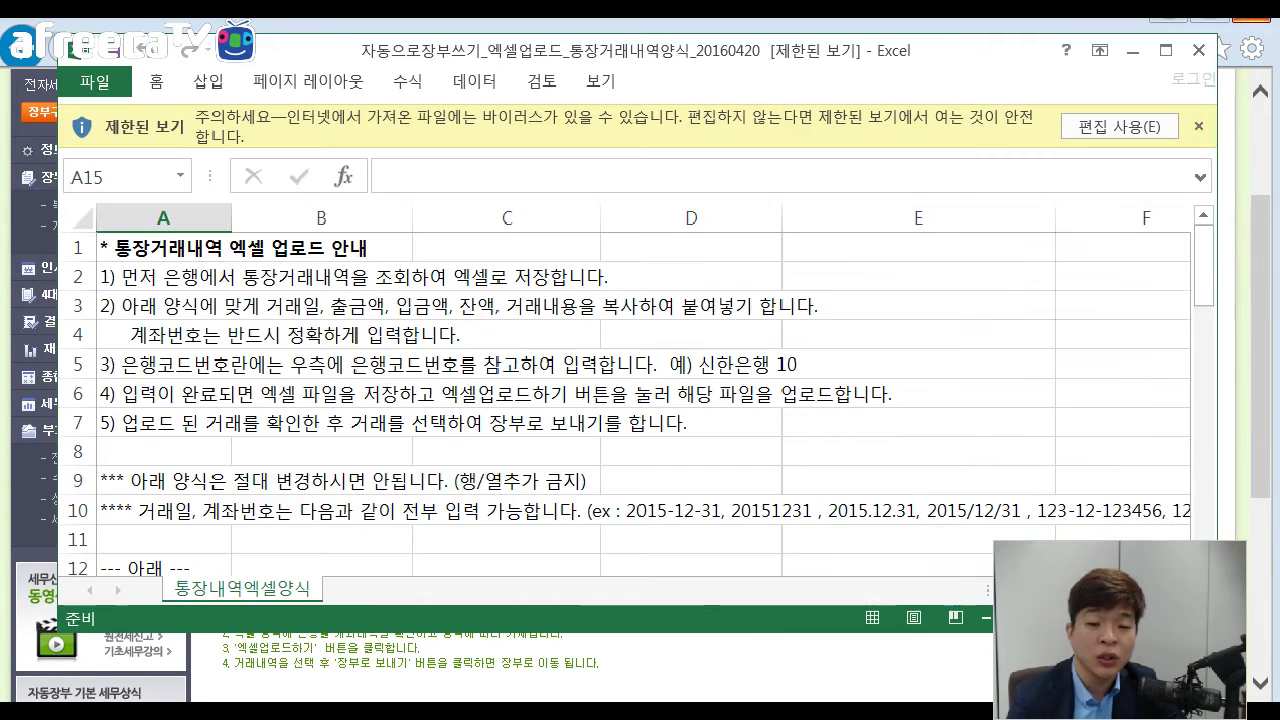
Enable editing on the template and read its upload instructions.
{"action": "left_click", "coordinate": [1119, 126]}
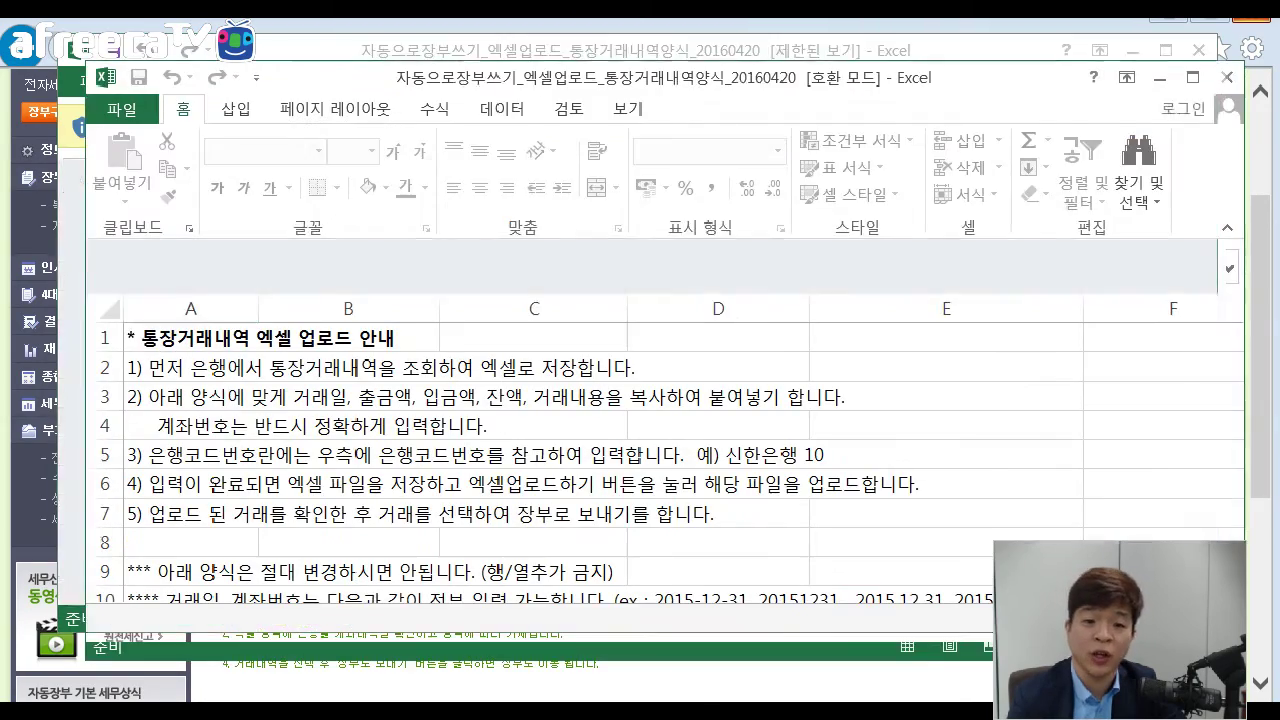
{"action": "left_click", "coordinate": [533, 397]}
{"action": "scroll", "coordinate": [533, 397], "scroll_direction": "down", "scroll_amount": 2}
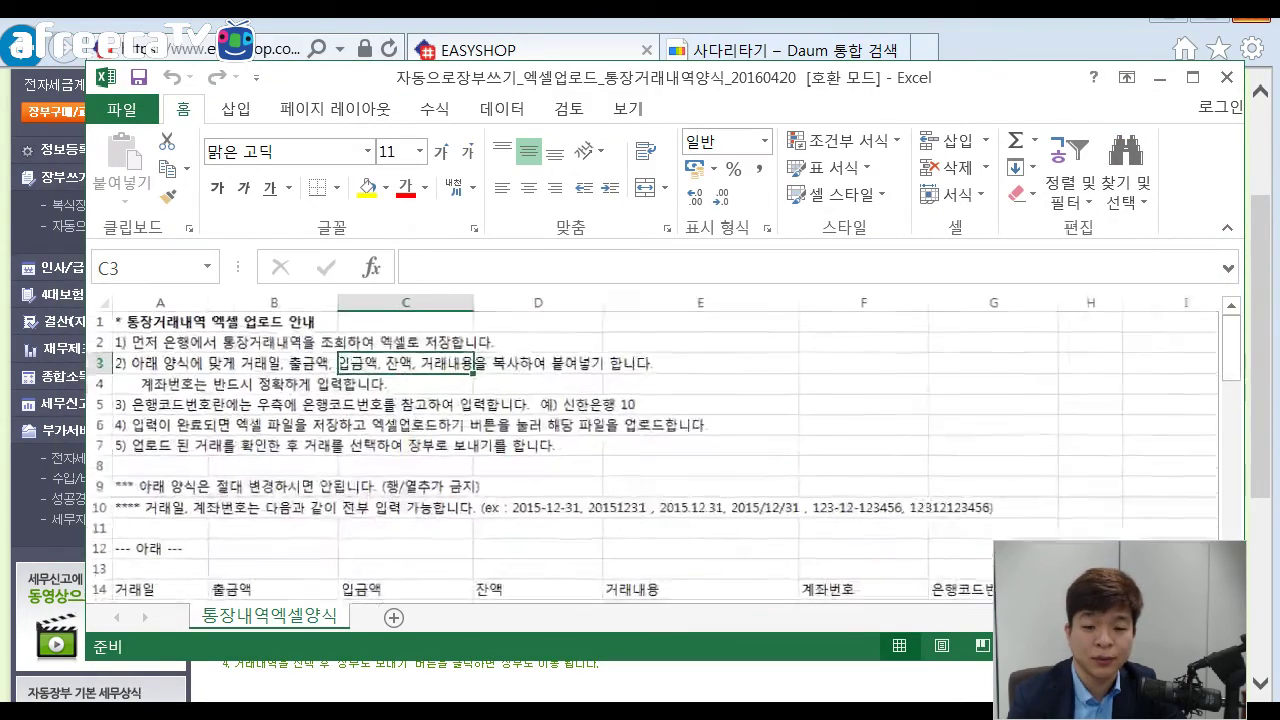
{"action": "left_click_drag", "start_coordinate": [1231, 355], "coordinate": [1231, 376]}
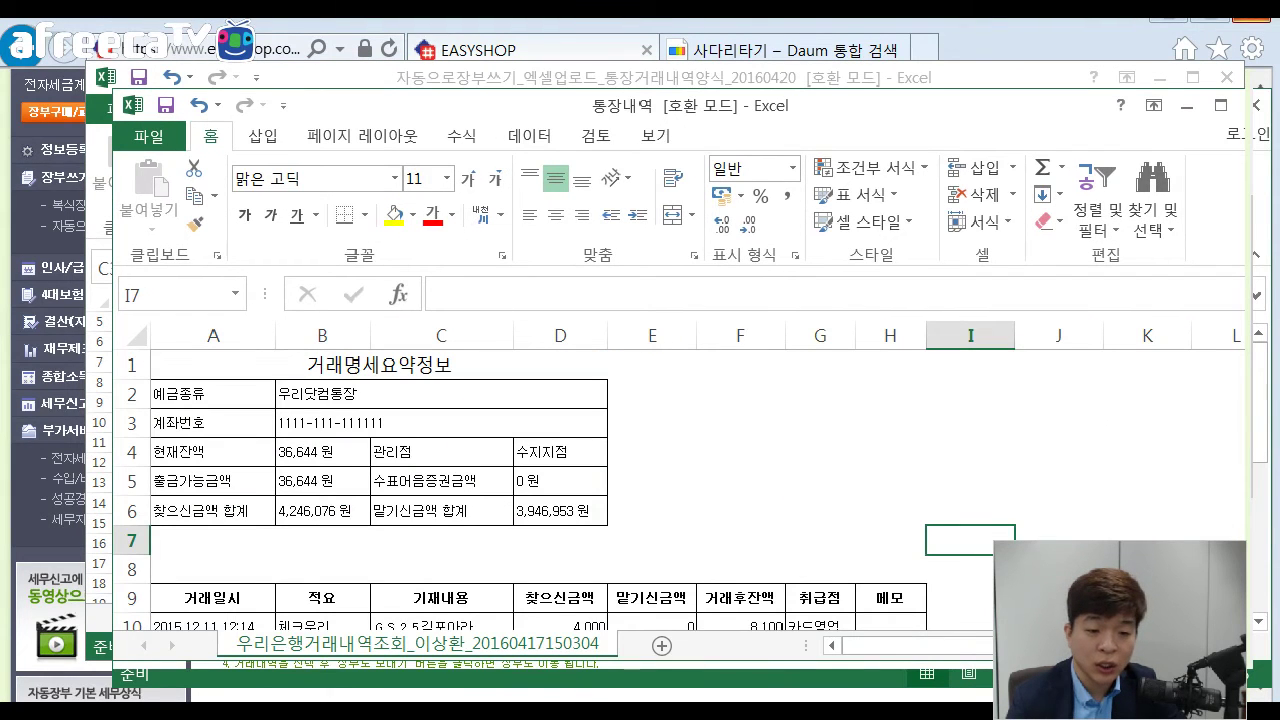
Review the transaction dates and descriptions in the 통장내역 bank-statement workbook.
{"action": "left_click", "coordinate": [652, 481]}
{"action": "scroll", "coordinate": [652, 481], "scroll_direction": "down", "scroll_amount": 1}
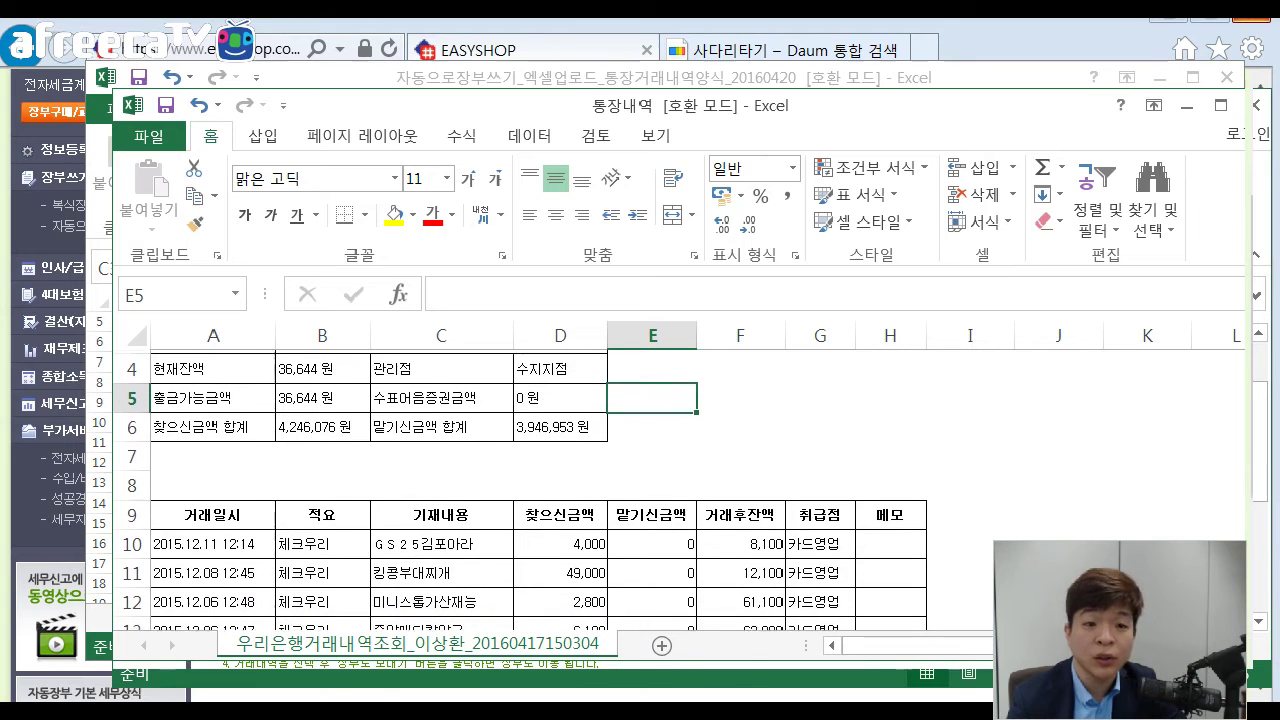
{"action": "scroll", "coordinate": [652, 481], "scroll_direction": "down", "scroll_amount": 1}
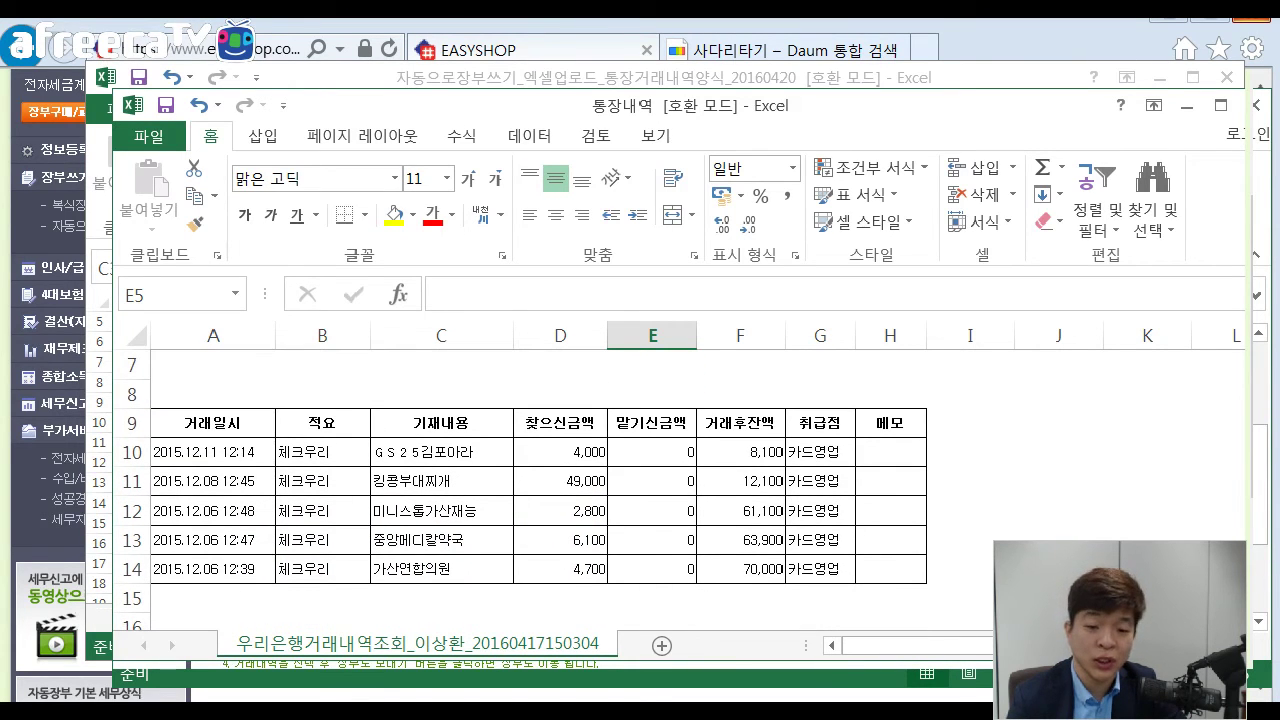
{"action": "left_click", "coordinate": [212, 481]}
{"action": "left_click", "coordinate": [212, 540]}
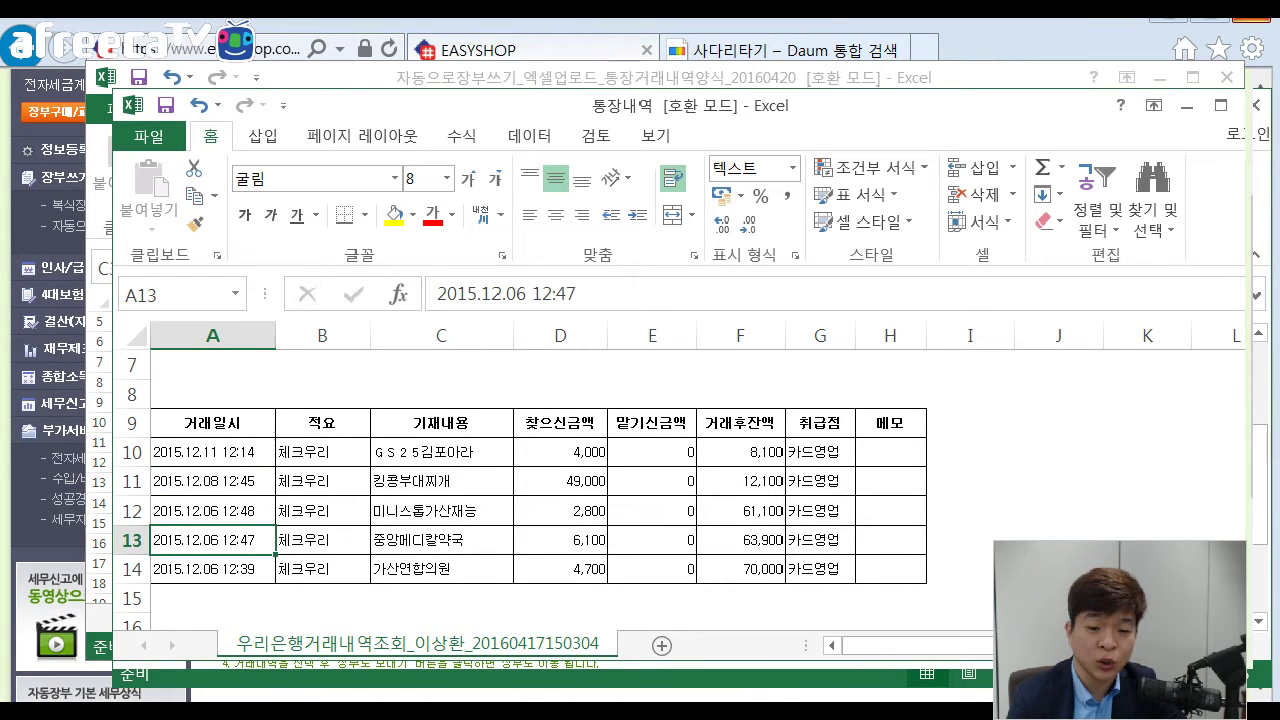
{"action": "left_click", "coordinate": [441, 540]}
{"action": "left_click_drag", "start_coordinate": [441, 569], "coordinate": [441, 540]}
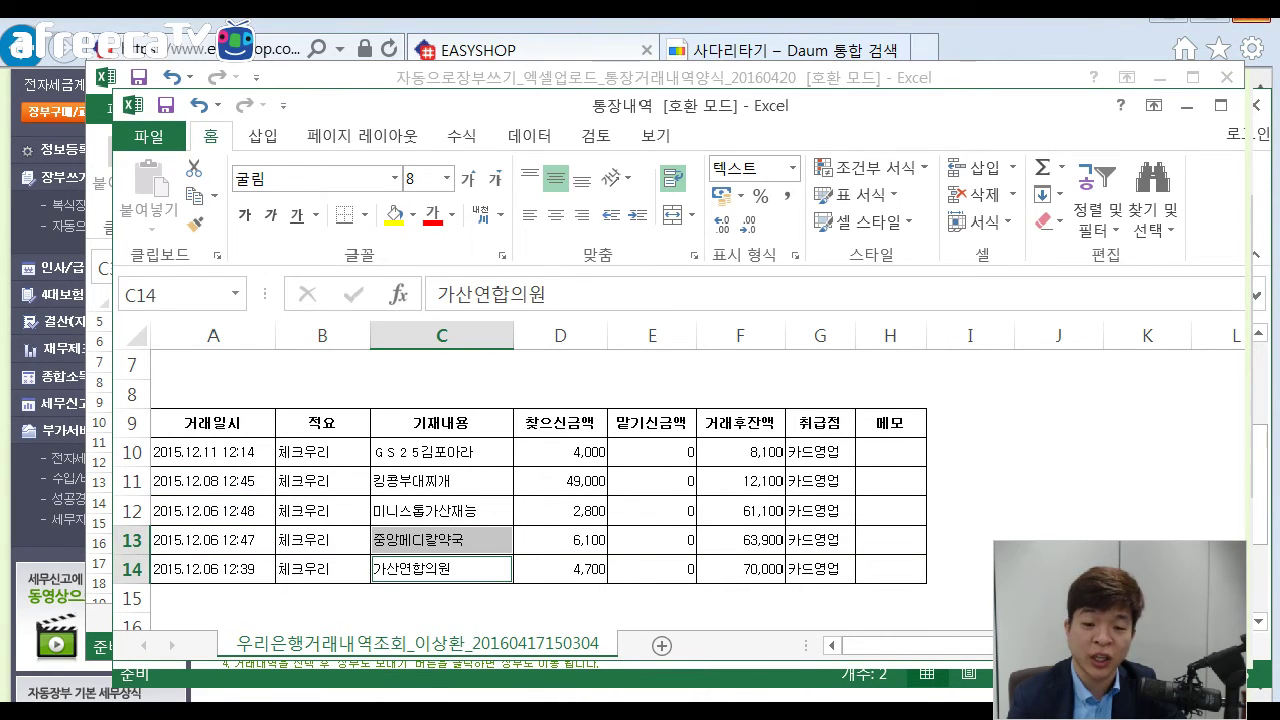
{"action": "left_click", "coordinate": [441, 511]}
Check withdrawals D10–D14 and the running-balance formulas in F10 and F11, then switch windows.
{"action": "left_click", "coordinate": [560, 452]}
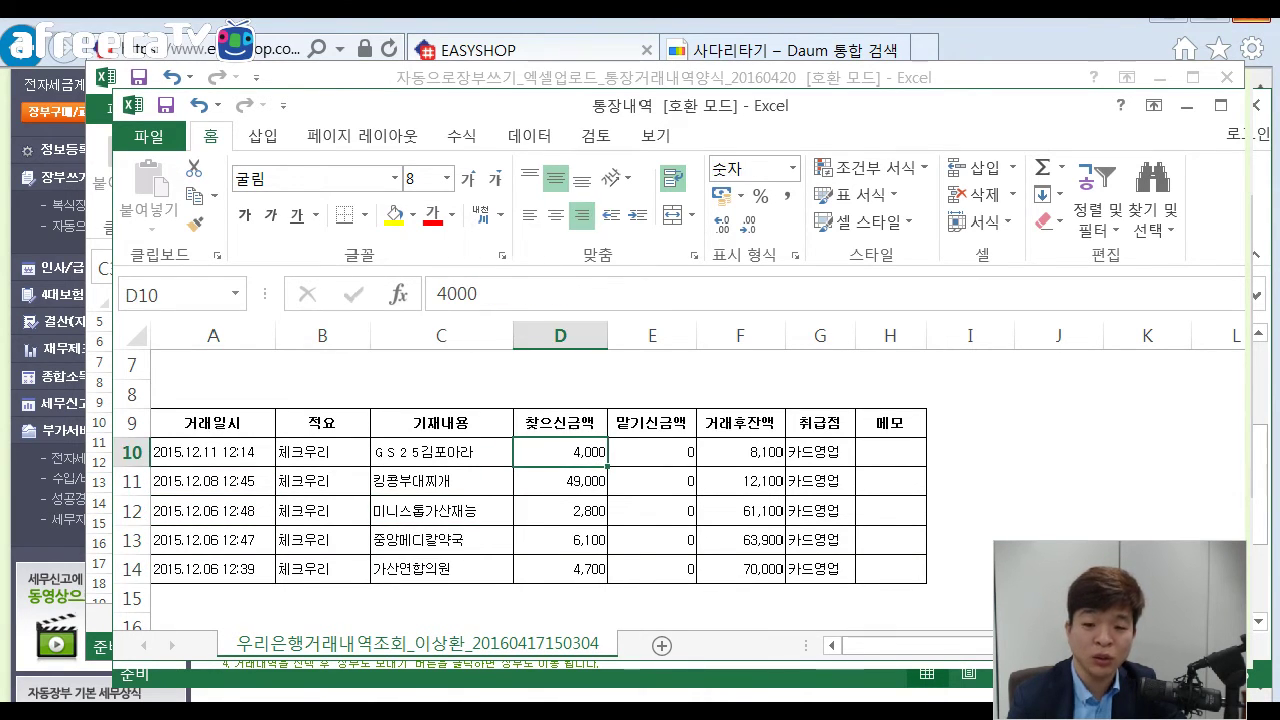
{"action": "left_click_drag", "start_coordinate": [560, 481], "coordinate": [560, 452]}
{"action": "left_click", "coordinate": [560, 511], "text": "ctrl"}
{"action": "left_click", "coordinate": [560, 540], "text": "ctrl"}
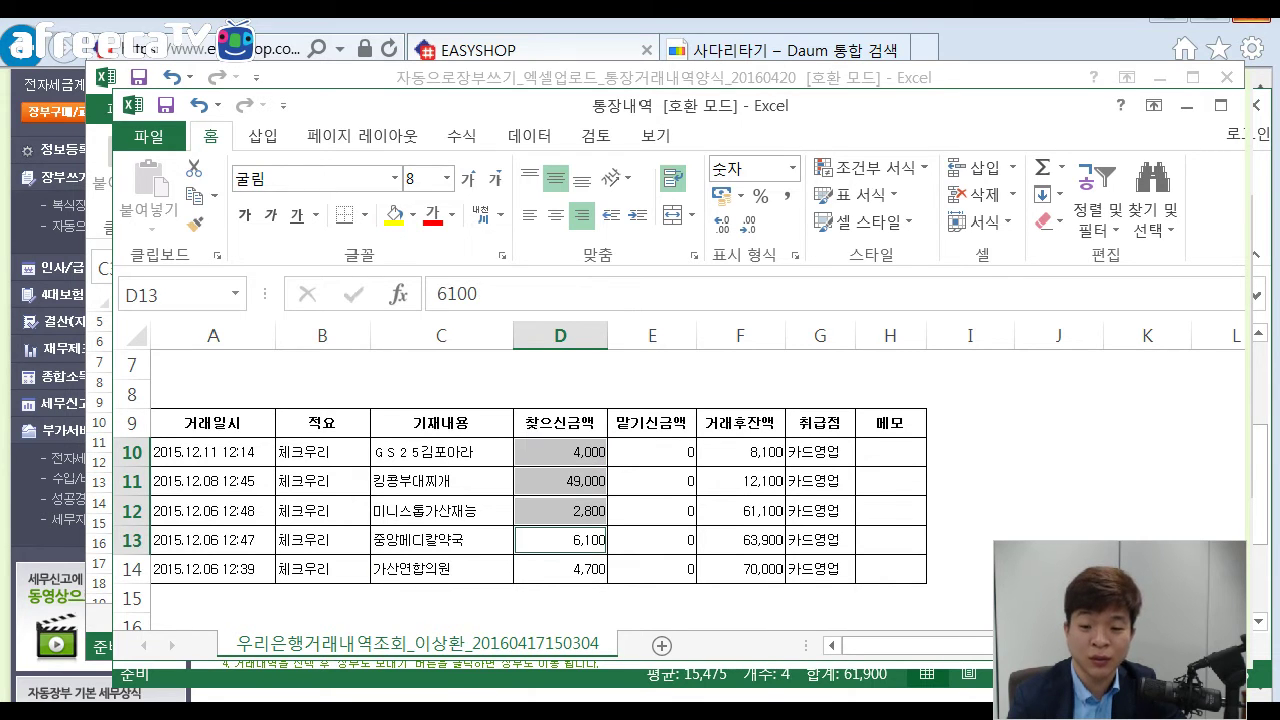
{"action": "left_click", "coordinate": [560, 569], "text": "ctrl"}
{"action": "left_click", "coordinate": [740, 481]}
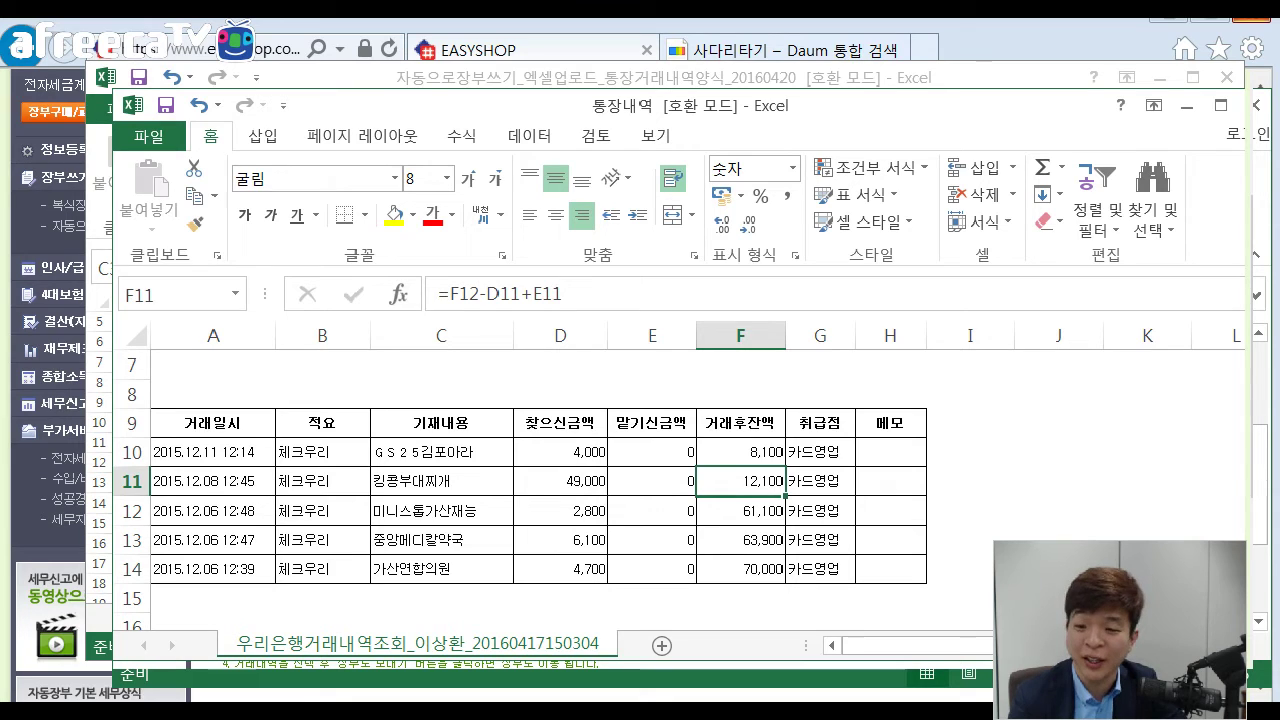
{"action": "left_click", "coordinate": [740, 452]}
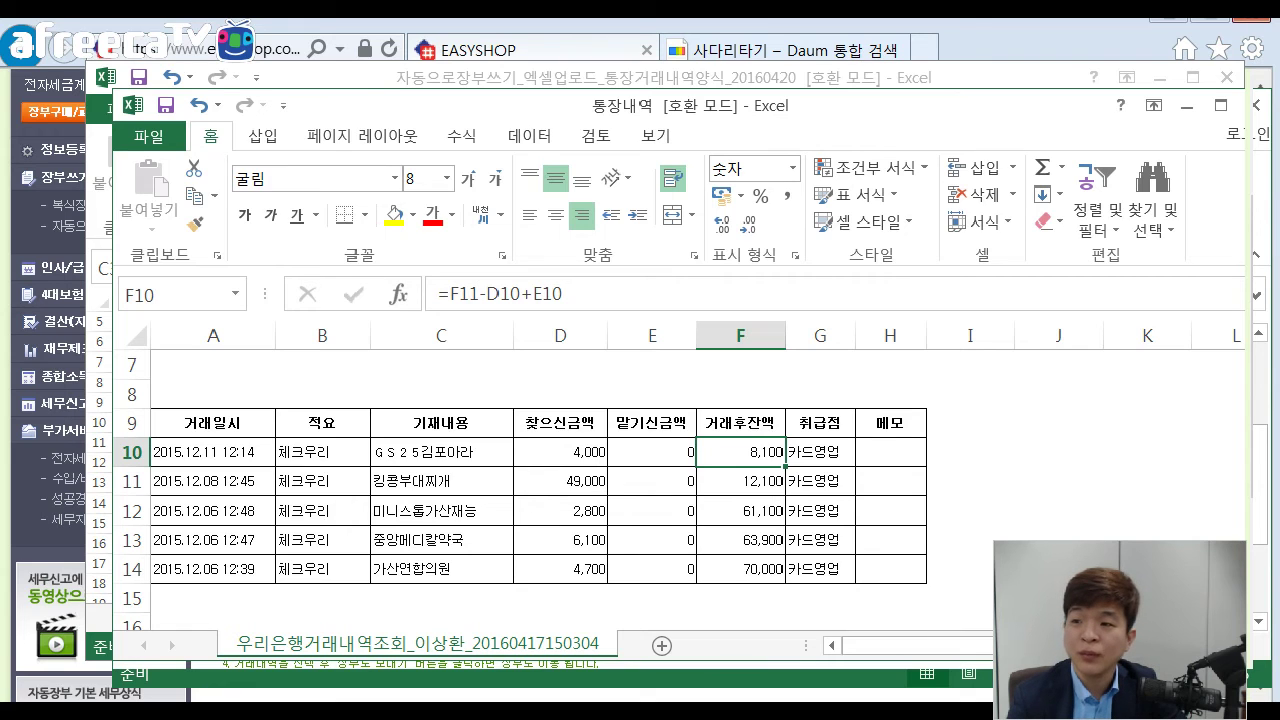
{"action": "left_click", "coordinate": [1227, 77]}
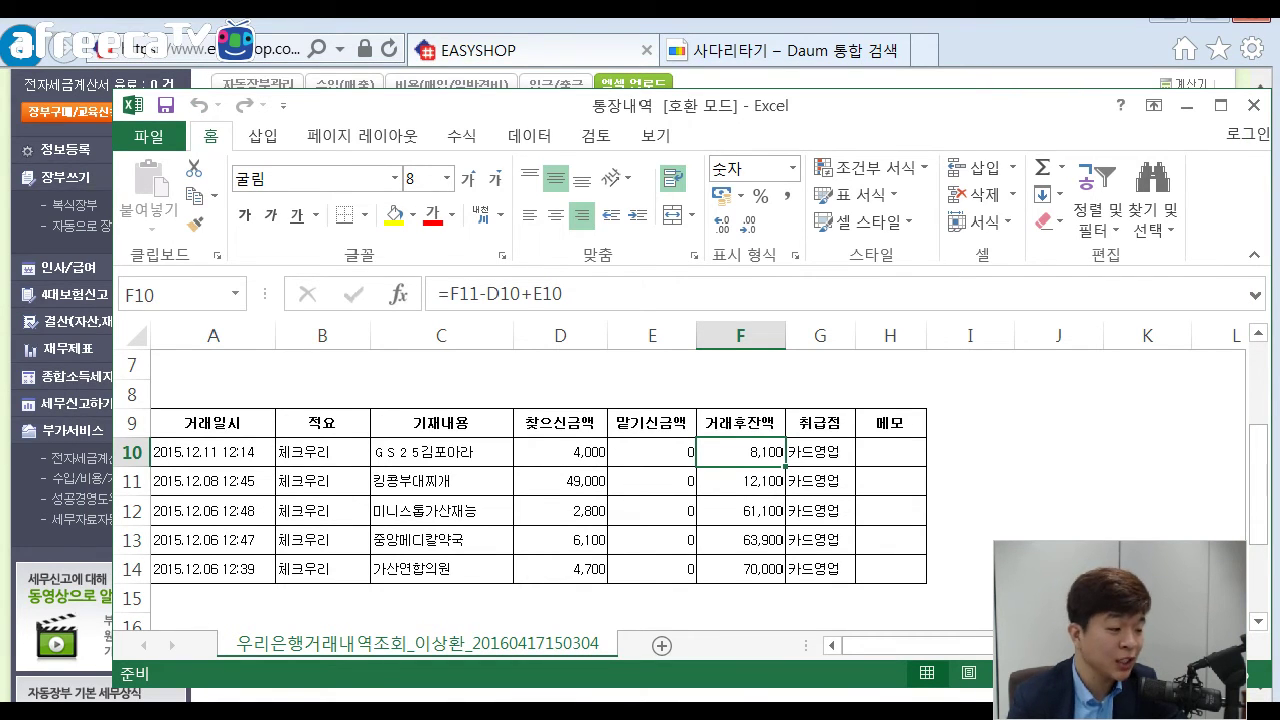
{"action": "key", "text": "alt+Tab"}
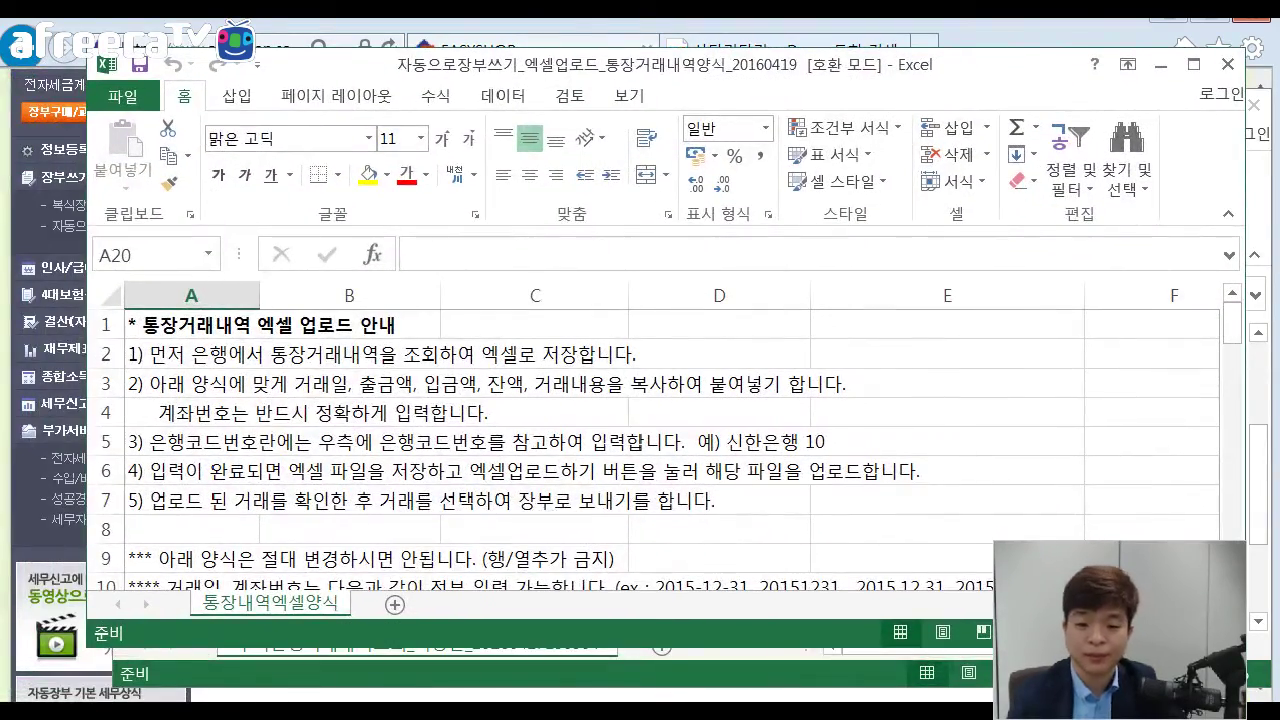
Check the template's 49,000 보너스 deposit row and its account number in F16.
{"action": "left_click", "coordinate": [534, 501]}
{"action": "scroll", "coordinate": [338, 366], "scroll_direction": "down", "scroll_amount": 3, "text": "ctrl"}
{"action": "scroll", "coordinate": [338, 366], "scroll_direction": "down", "scroll_amount": 1}
{"action": "scroll", "coordinate": [338, 366], "scroll_direction": "down", "scroll_amount": 1}
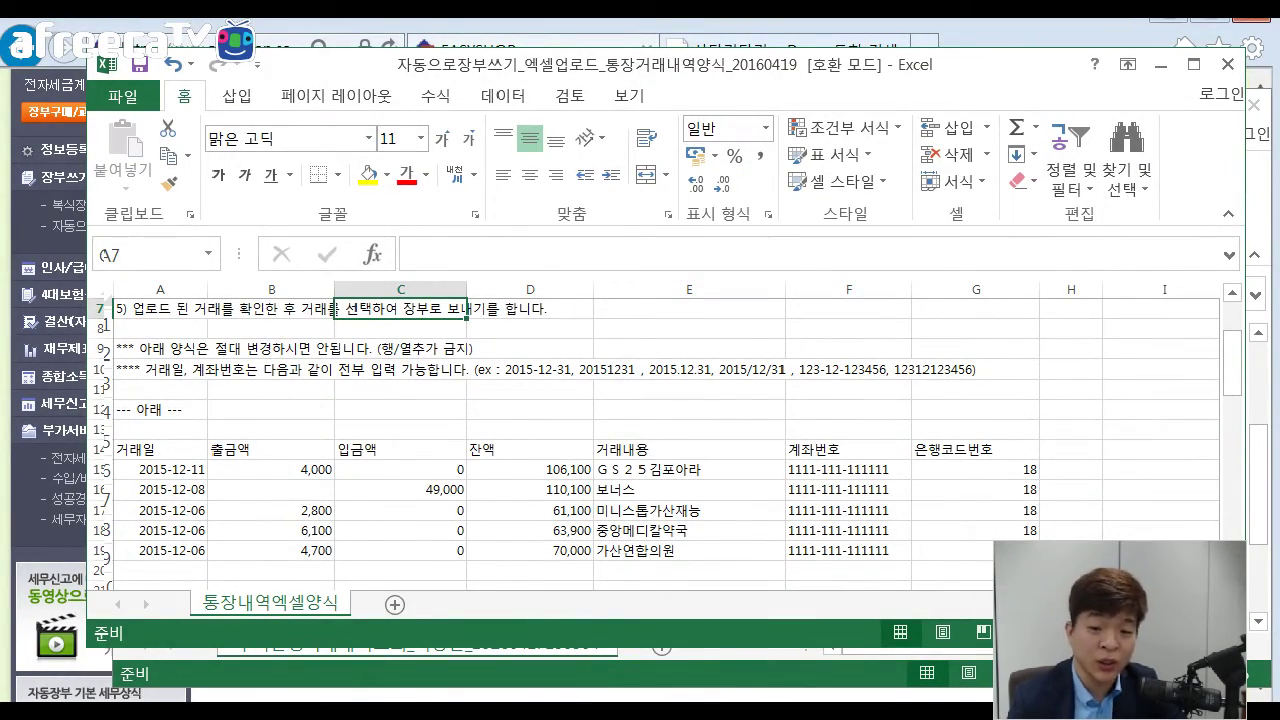
{"action": "left_click", "coordinate": [849, 490]}
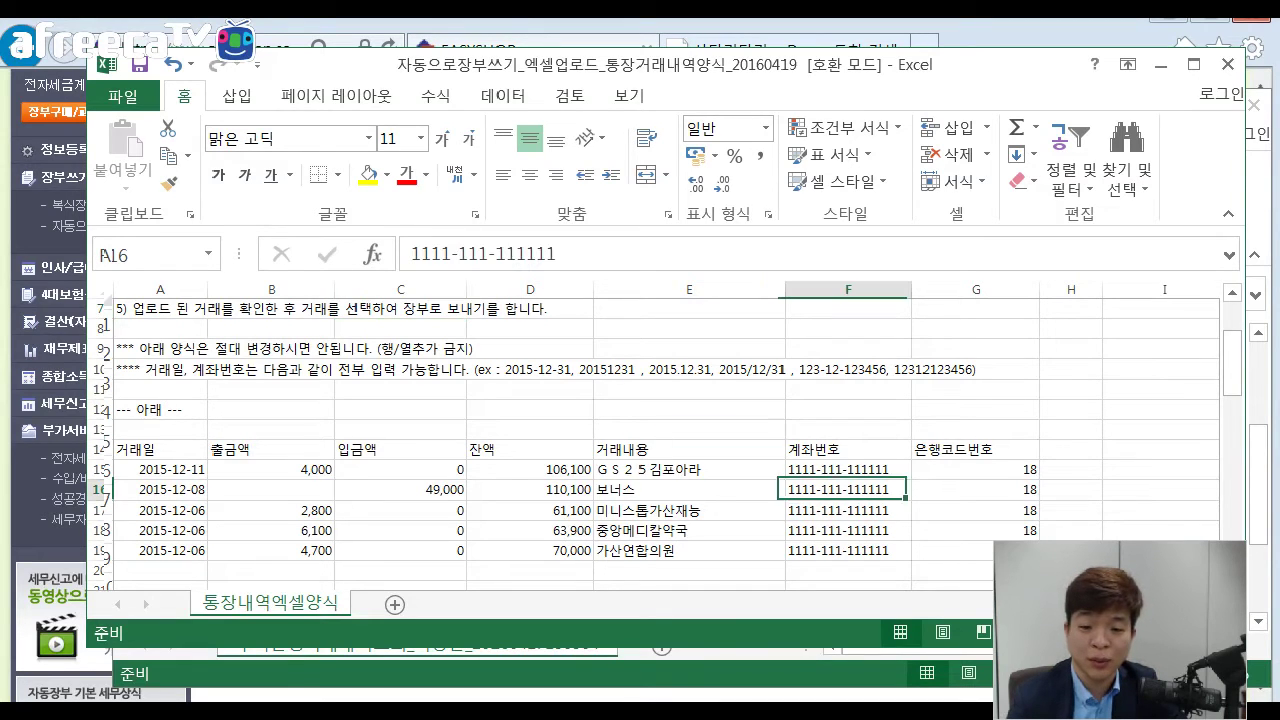
{"action": "left_click", "coordinate": [401, 490]}
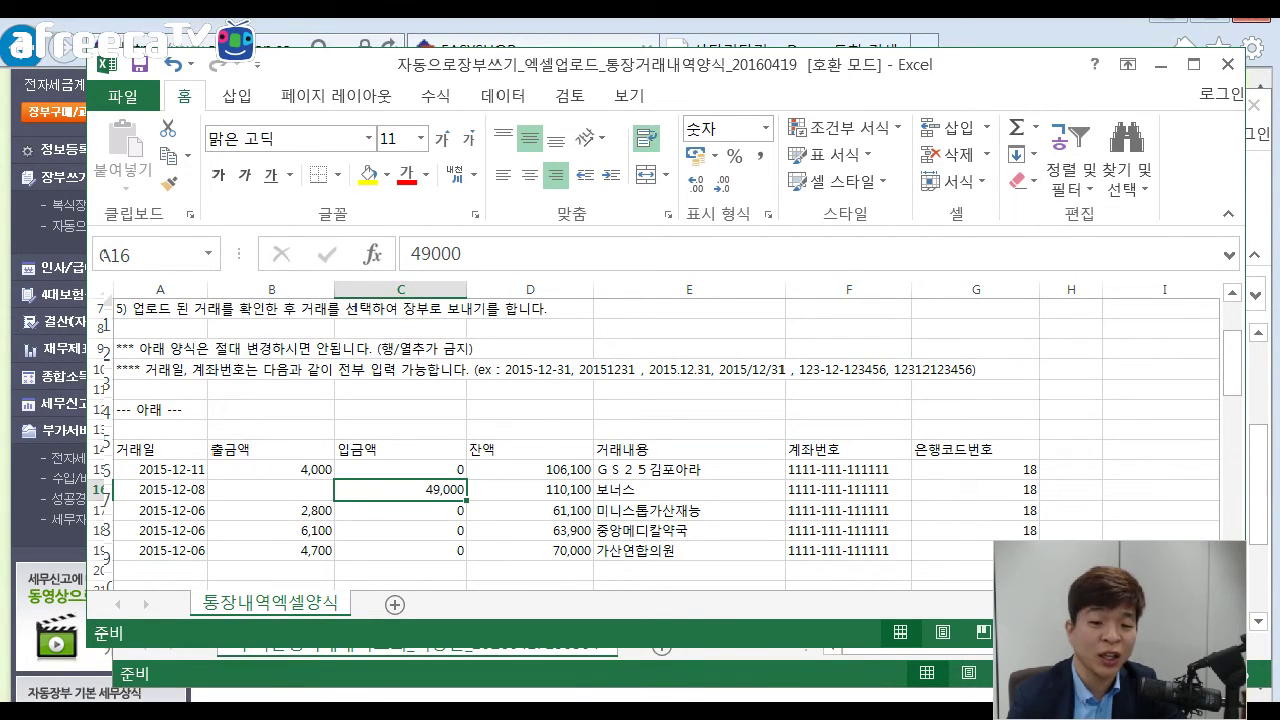
{"action": "left_click", "coordinate": [271, 490]}
{"action": "left_click", "coordinate": [401, 490]}
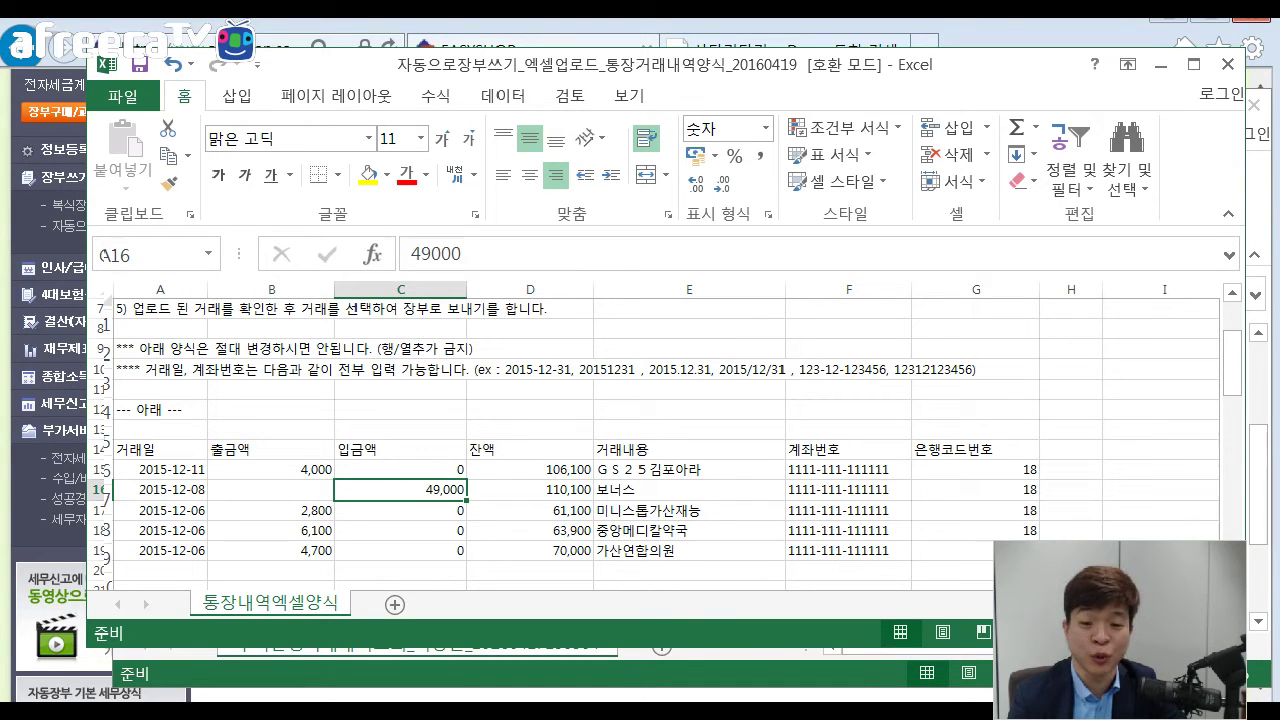
{"action": "left_click", "coordinate": [689, 490]}
{"action": "left_click", "coordinate": [976, 449]}
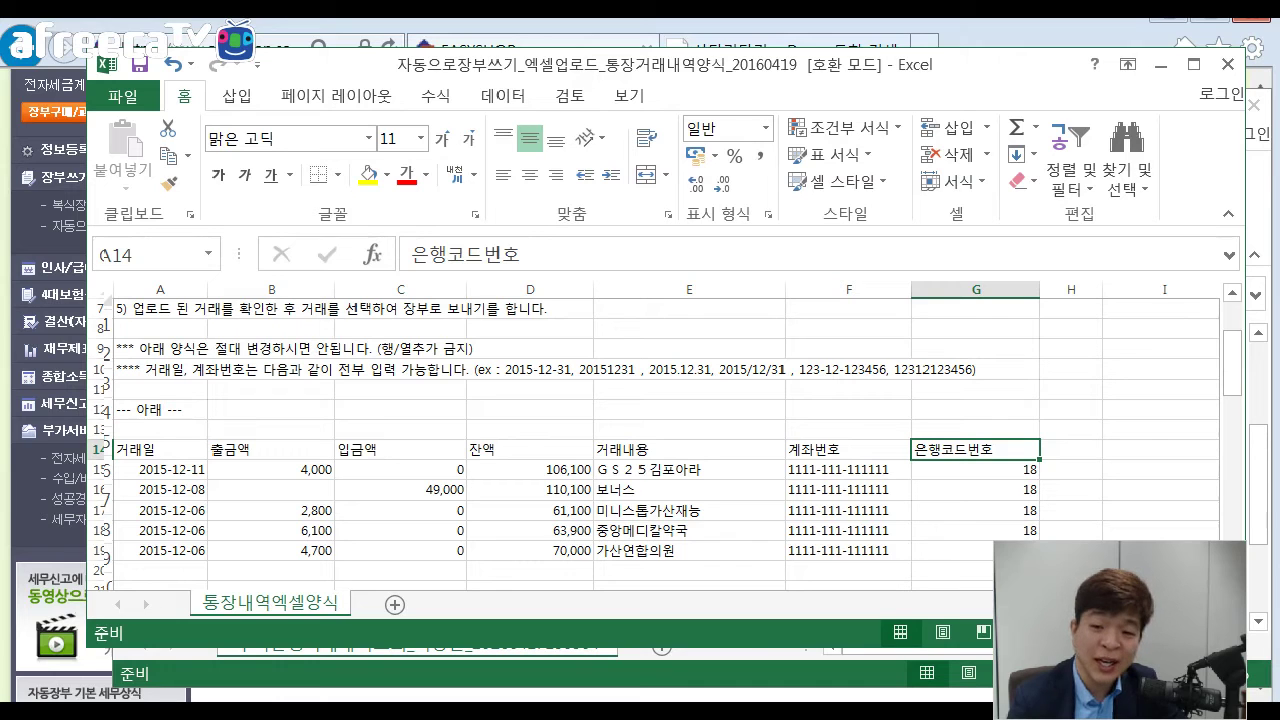
Walk the template's column headers from 거래일 across to 계좌번호.
{"action": "left_click", "coordinate": [160, 470]}
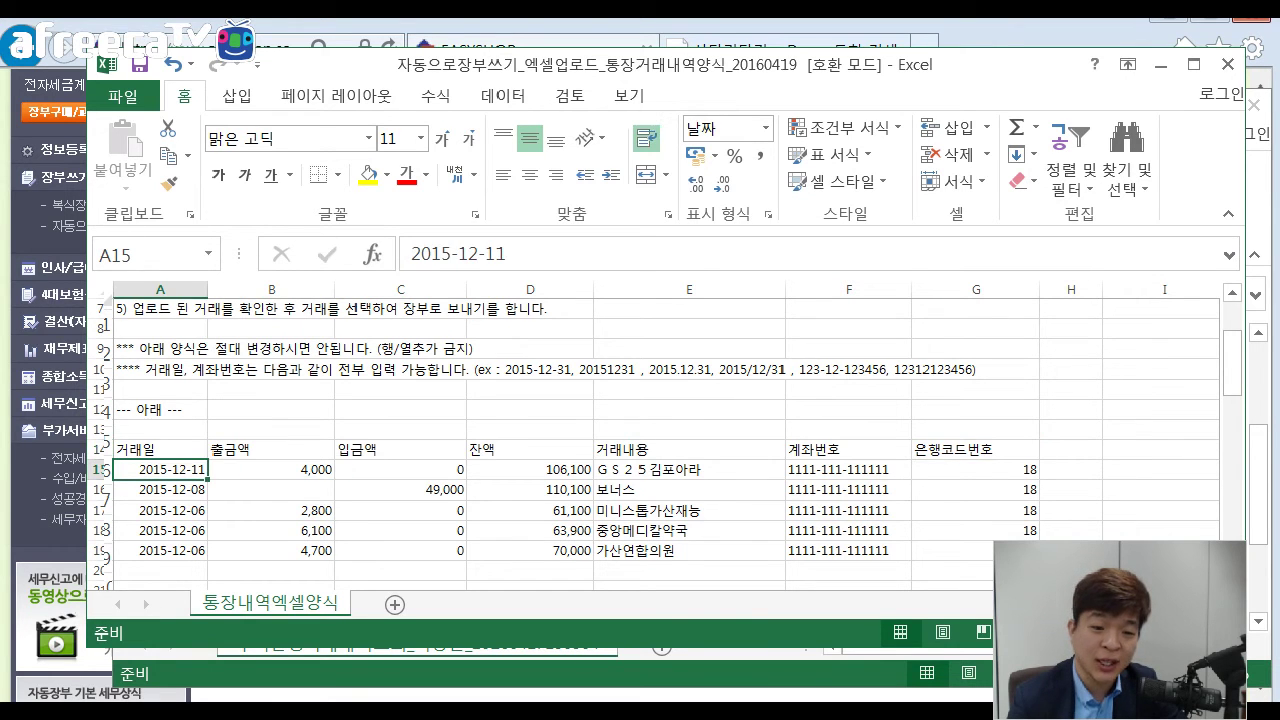
{"action": "key", "text": "Up"}
{"action": "key", "text": "Right"}
{"action": "key", "text": "Right"}
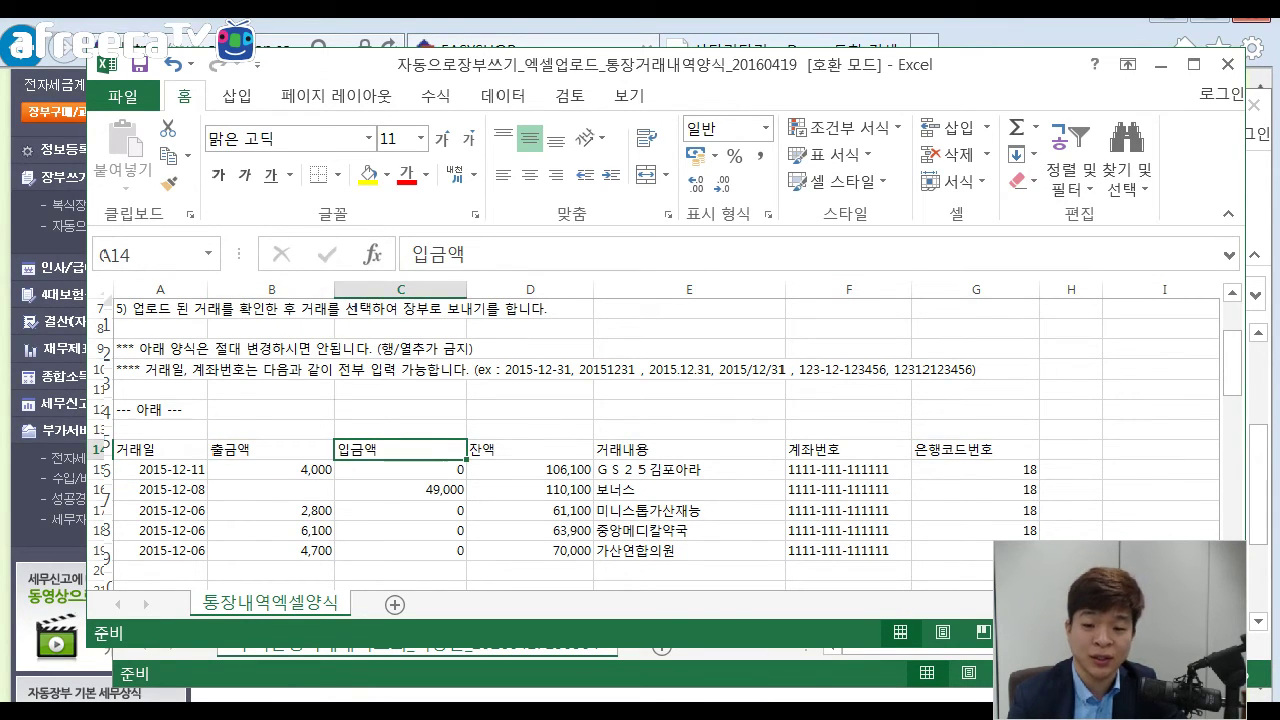
{"action": "key", "text": "Right"}
{"action": "key", "text": "Right"}
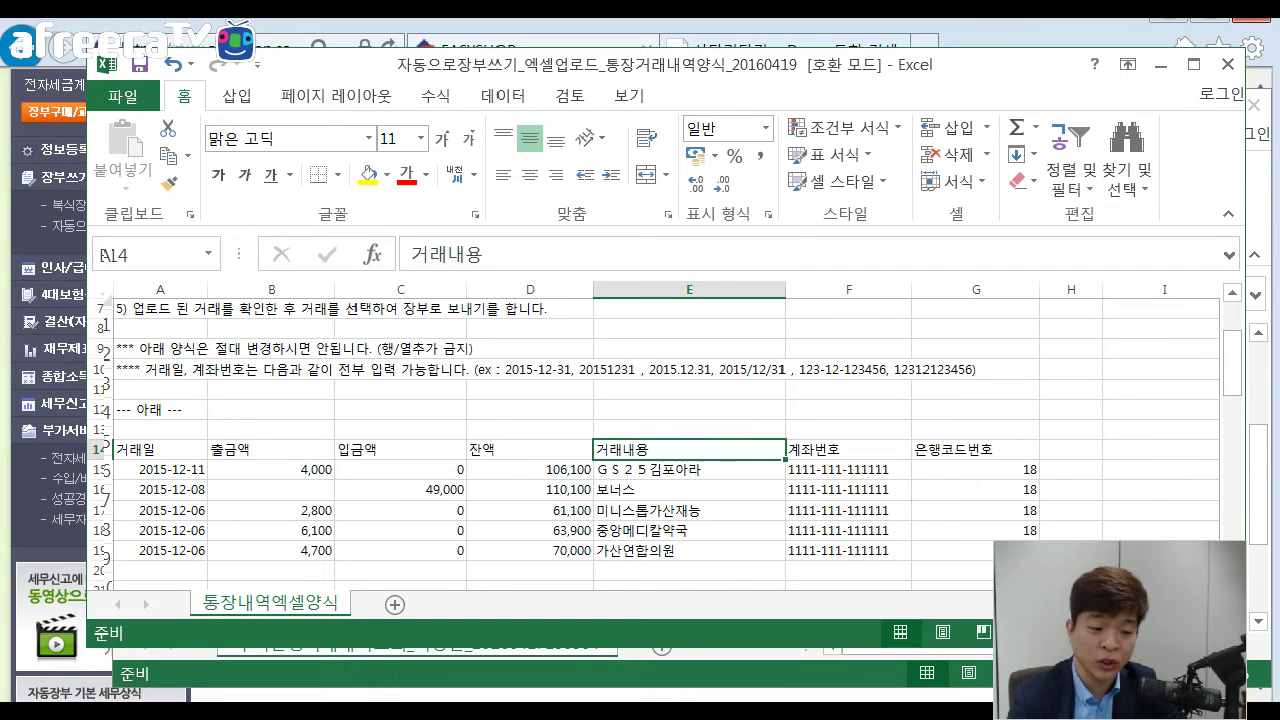
{"action": "key", "text": "Right"}
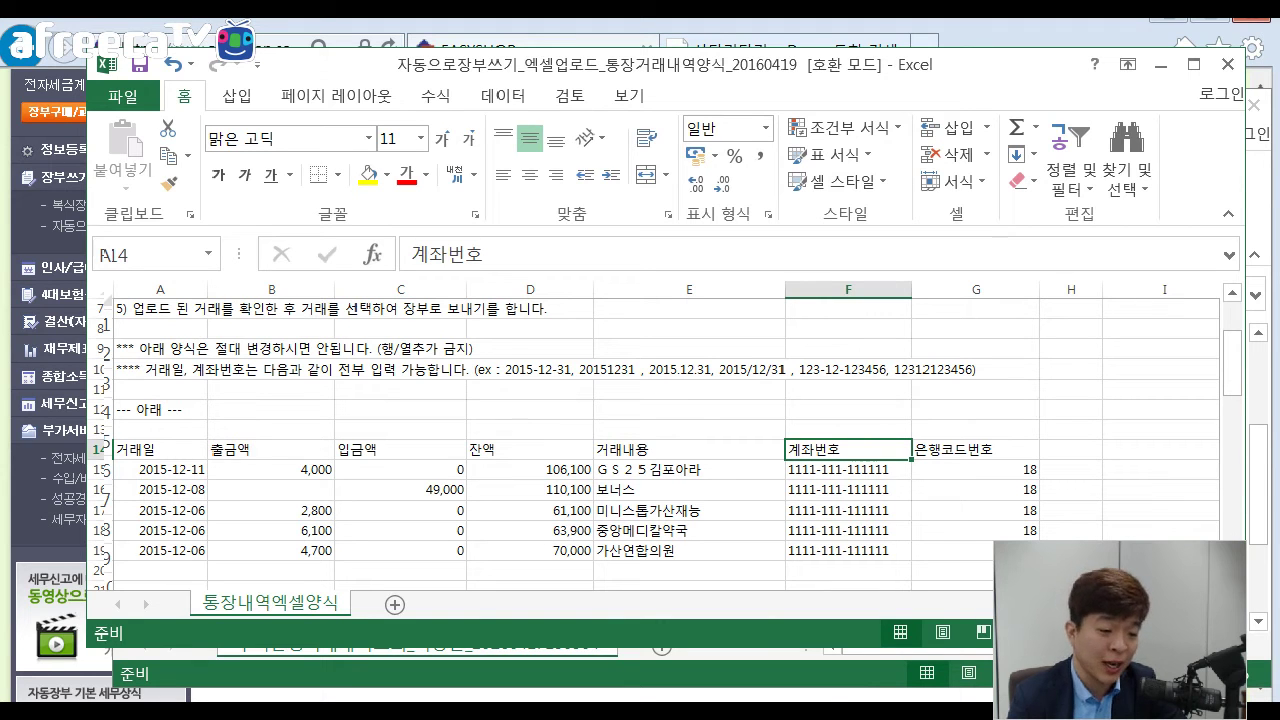
{"action": "left_click", "coordinate": [848, 490]}
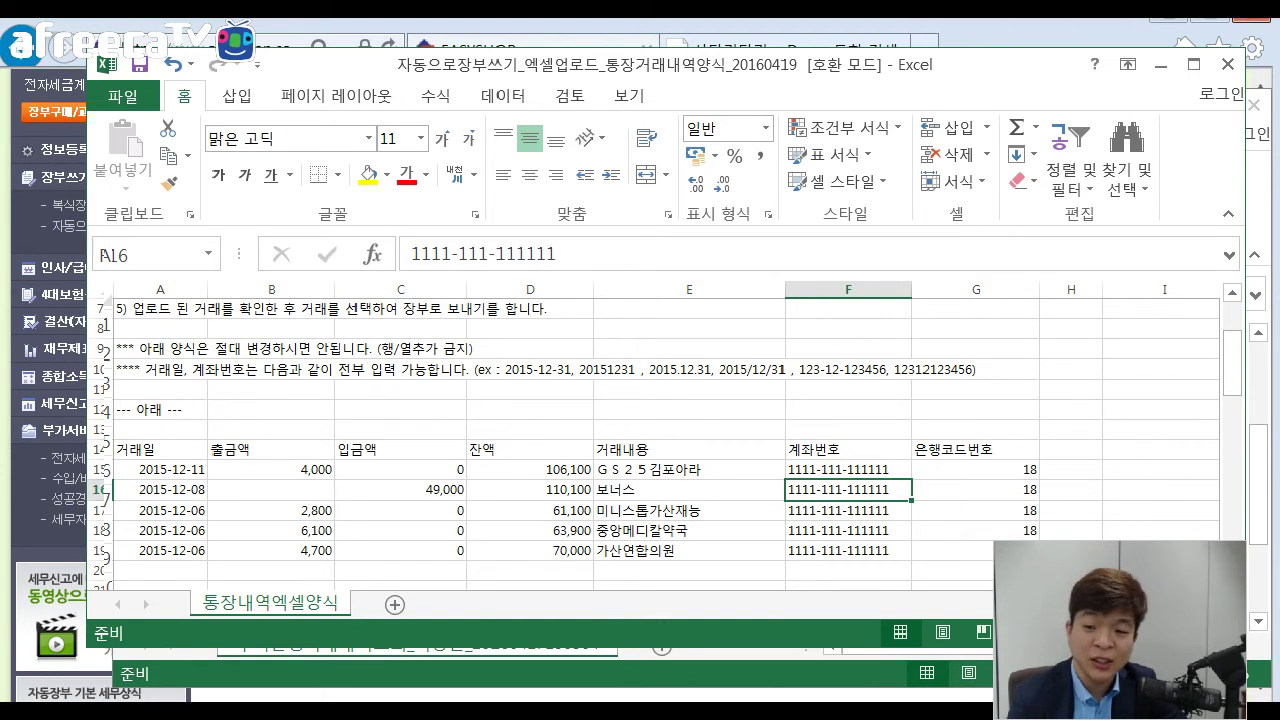
{"action": "left_click_drag", "start_coordinate": [848, 470], "coordinate": [848, 450]}
{"action": "key", "text": "Up"}
{"action": "key", "text": "Up"}
{"action": "key", "text": "Up"}
{"action": "key", "text": "Up"}
{"action": "key", "text": "Down"}
{"action": "key", "text": "Down"}
{"action": "key", "text": "Down"}
{"action": "scroll", "coordinate": [664, 444], "scroll_direction": "down", "scroll_amount": 1}
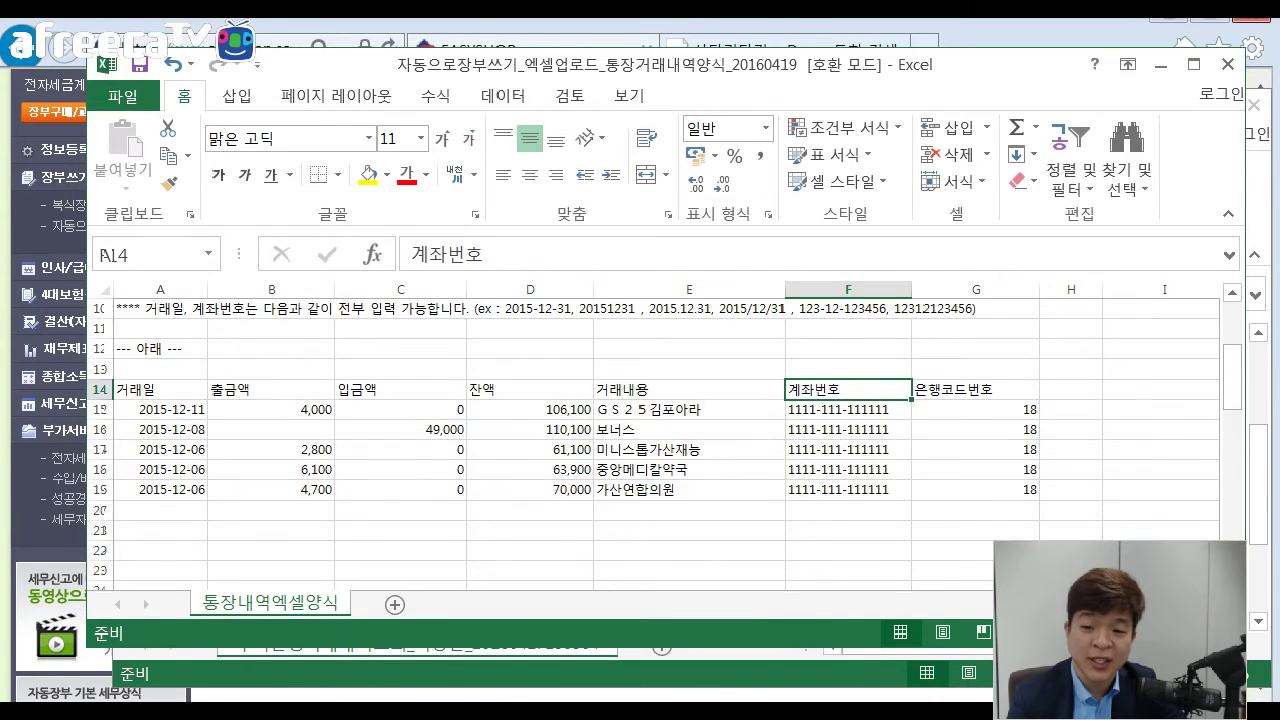
Verify the account number and bank code on each transaction row.
{"action": "left_click", "coordinate": [848, 409]}
{"action": "left_click", "coordinate": [848, 429]}
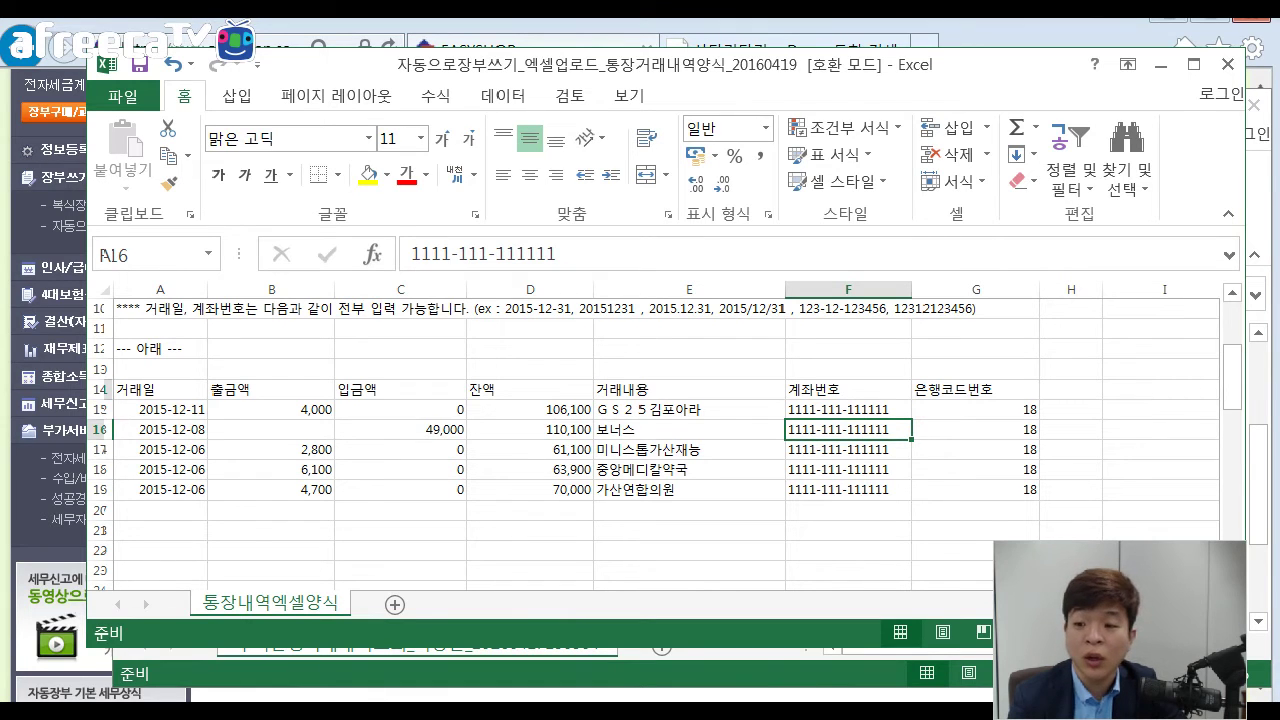
{"action": "left_click", "coordinate": [976, 409]}
{"action": "left_click", "coordinate": [976, 429]}
{"action": "left_click", "coordinate": [976, 449]}
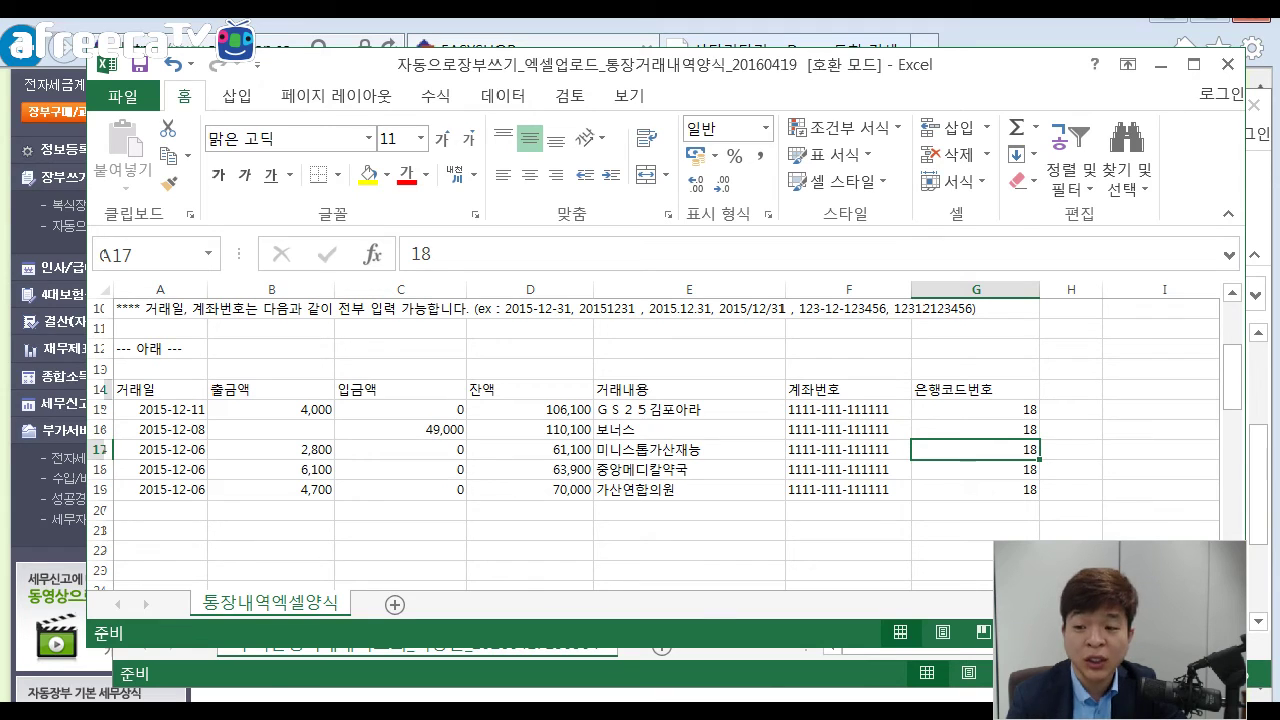
Find 우리은행's code 18 in the bank code list, then close the template.
{"action": "scroll", "coordinate": [636, 435], "scroll_direction": "right", "scroll_amount": 5}
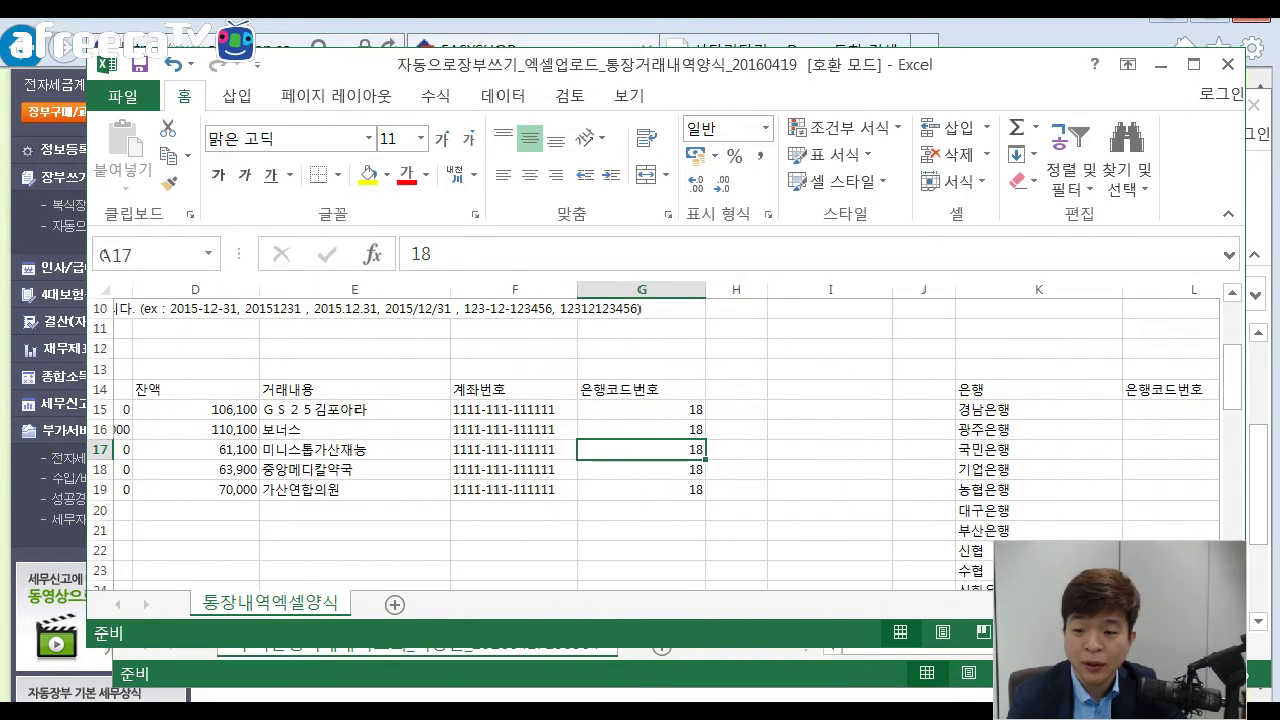
{"action": "scroll", "coordinate": [636, 435], "scroll_direction": "right", "scroll_amount": 1}
{"action": "left_click", "coordinate": [892, 469]}
{"action": "scroll", "coordinate": [664, 445], "scroll_direction": "down", "scroll_amount": 2}
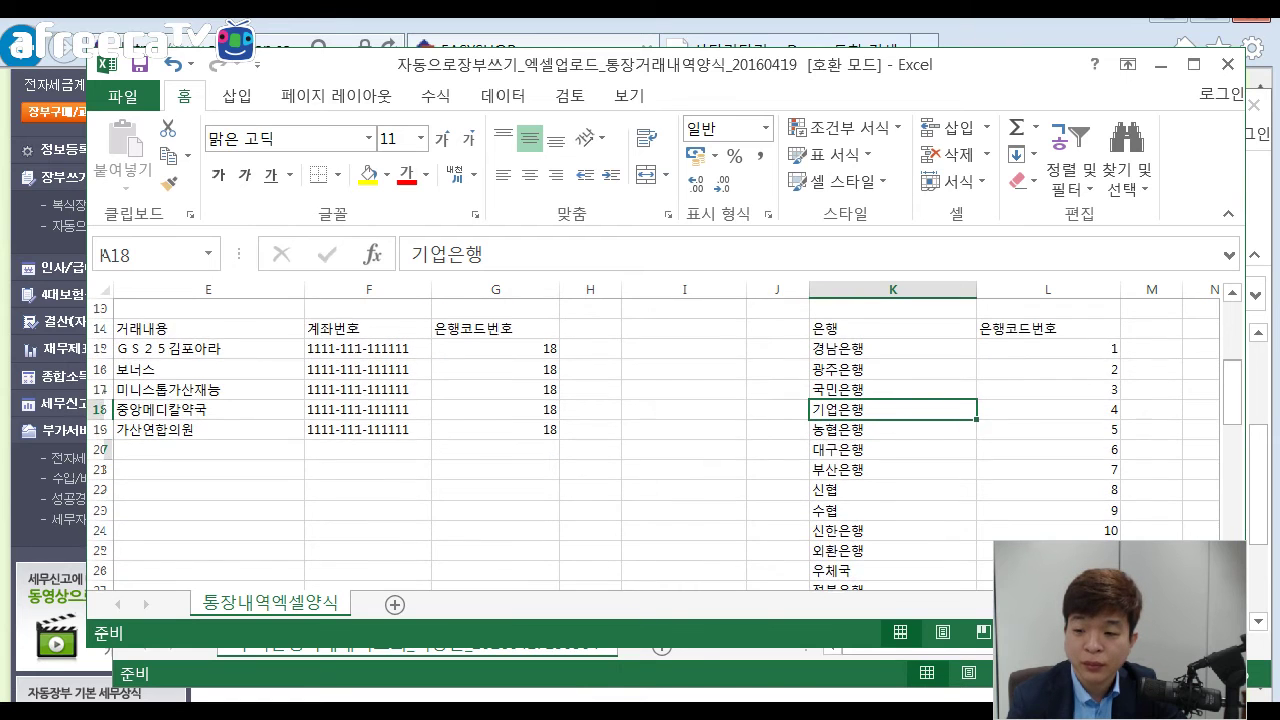
{"action": "left_click", "coordinate": [495, 369]}
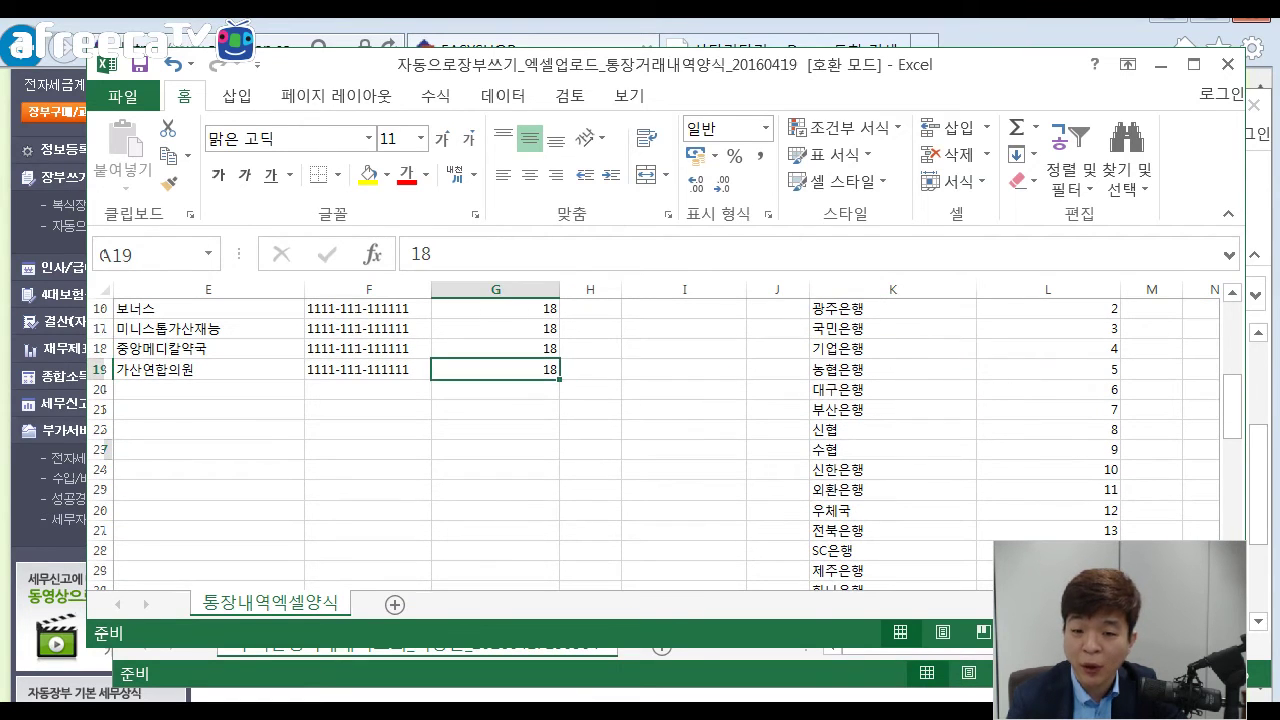
{"action": "scroll", "coordinate": [495, 369], "scroll_direction": "down", "scroll_amount": 1}
{"action": "left_click_drag", "start_coordinate": [838, 570], "coordinate": [1040, 570]}
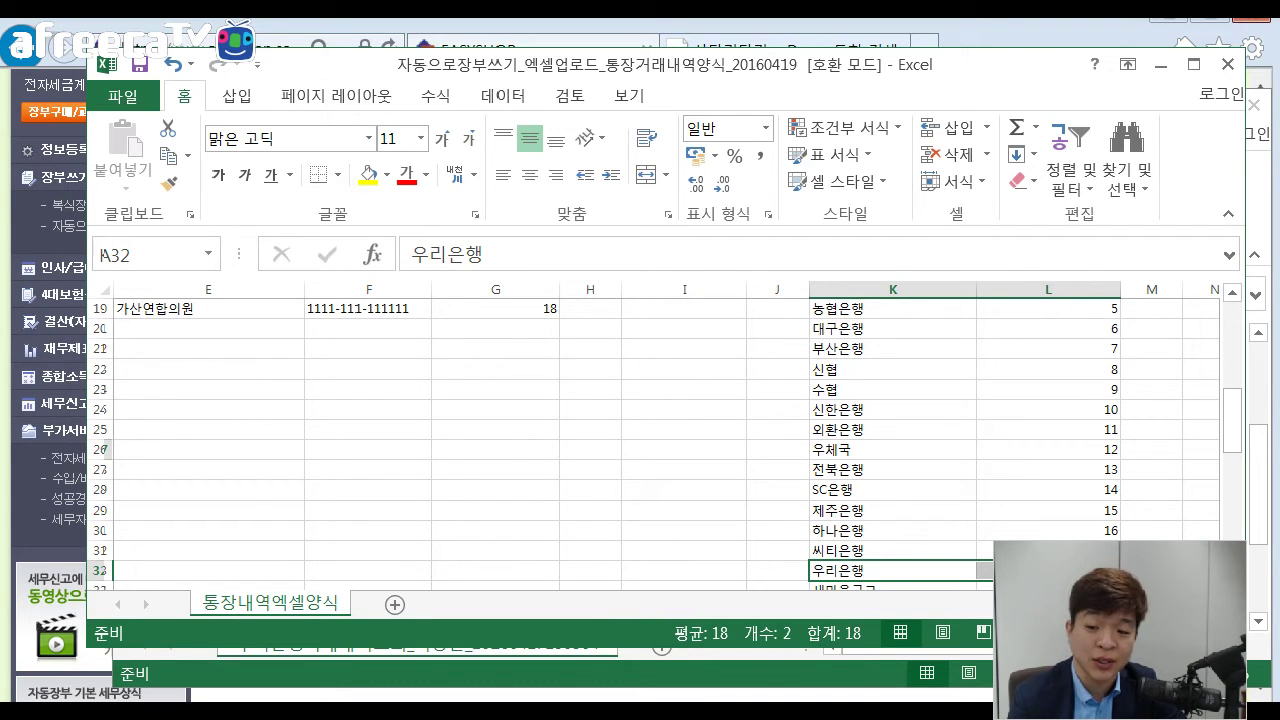
{"action": "left_click", "coordinate": [777, 469]}
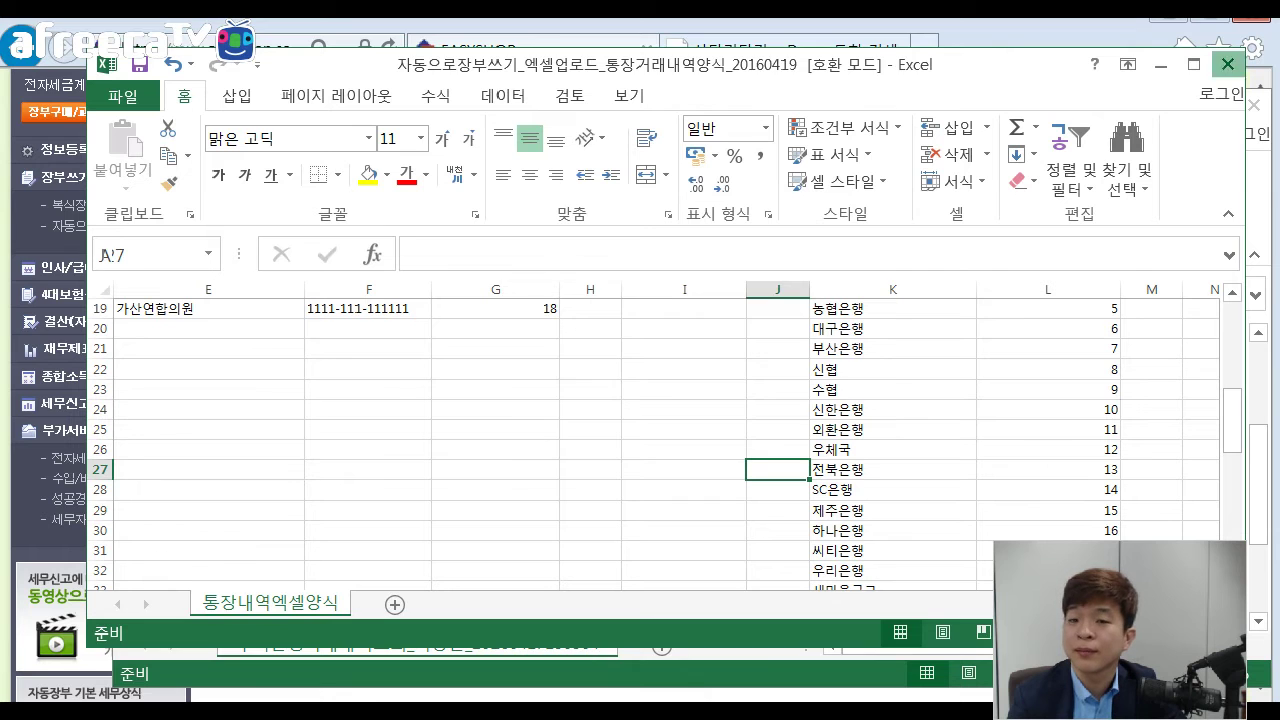
{"action": "left_click", "coordinate": [1227, 63]}
Close both workbooks without saving and upload the 통장거래 file from 갈매기 > 업로드자료.
{"action": "left_click", "coordinate": [637, 398]}
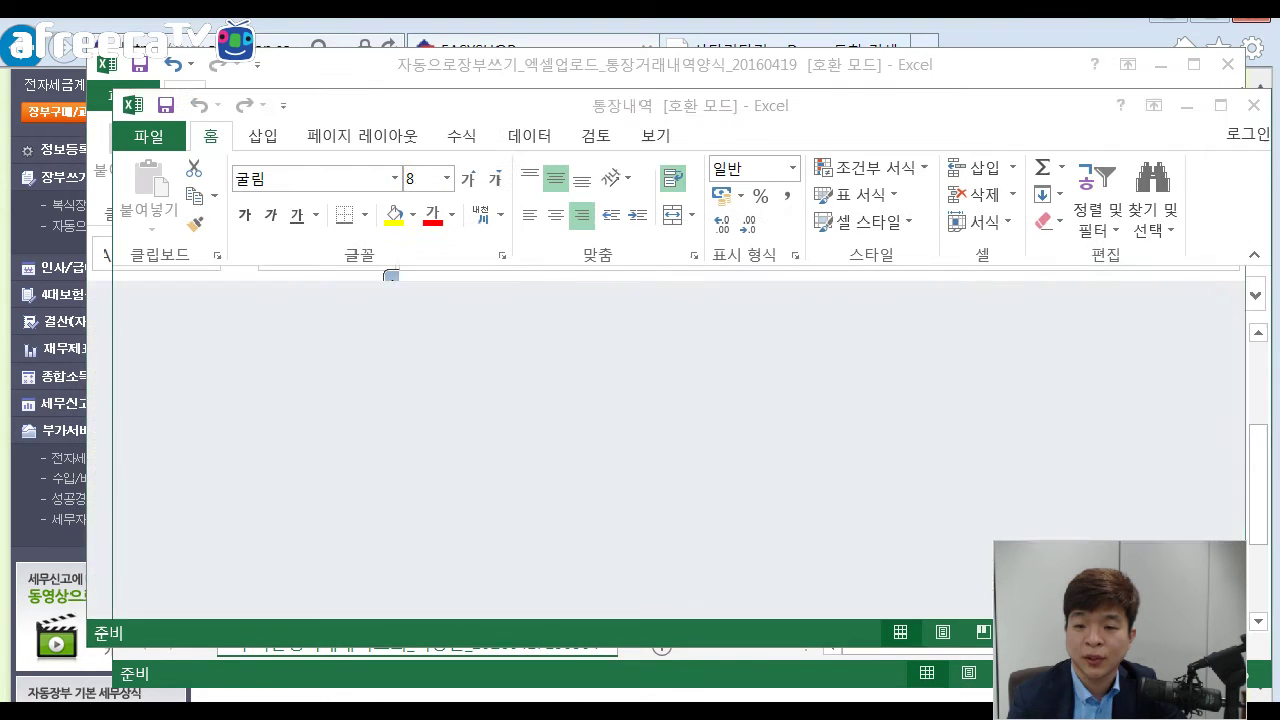
{"action": "left_click", "coordinate": [1253, 105]}
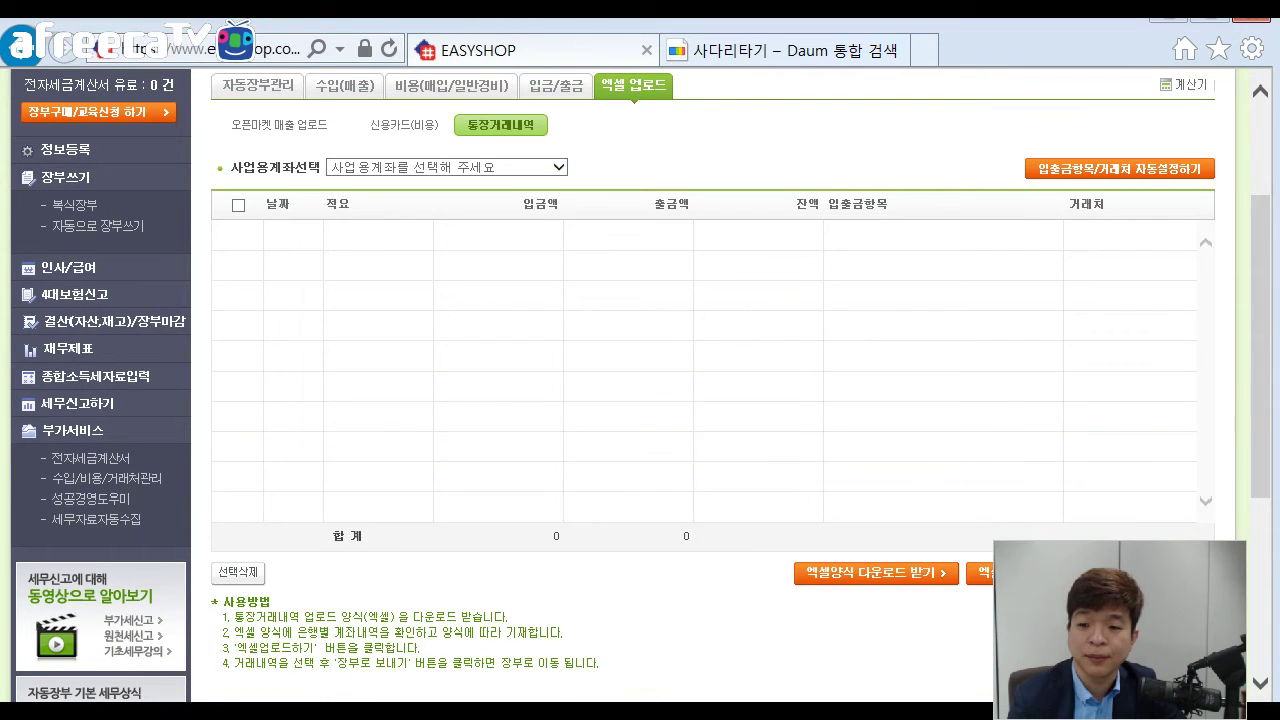
{"action": "scroll", "coordinate": [1058, 320], "scroll_direction": "down", "scroll_amount": 2}
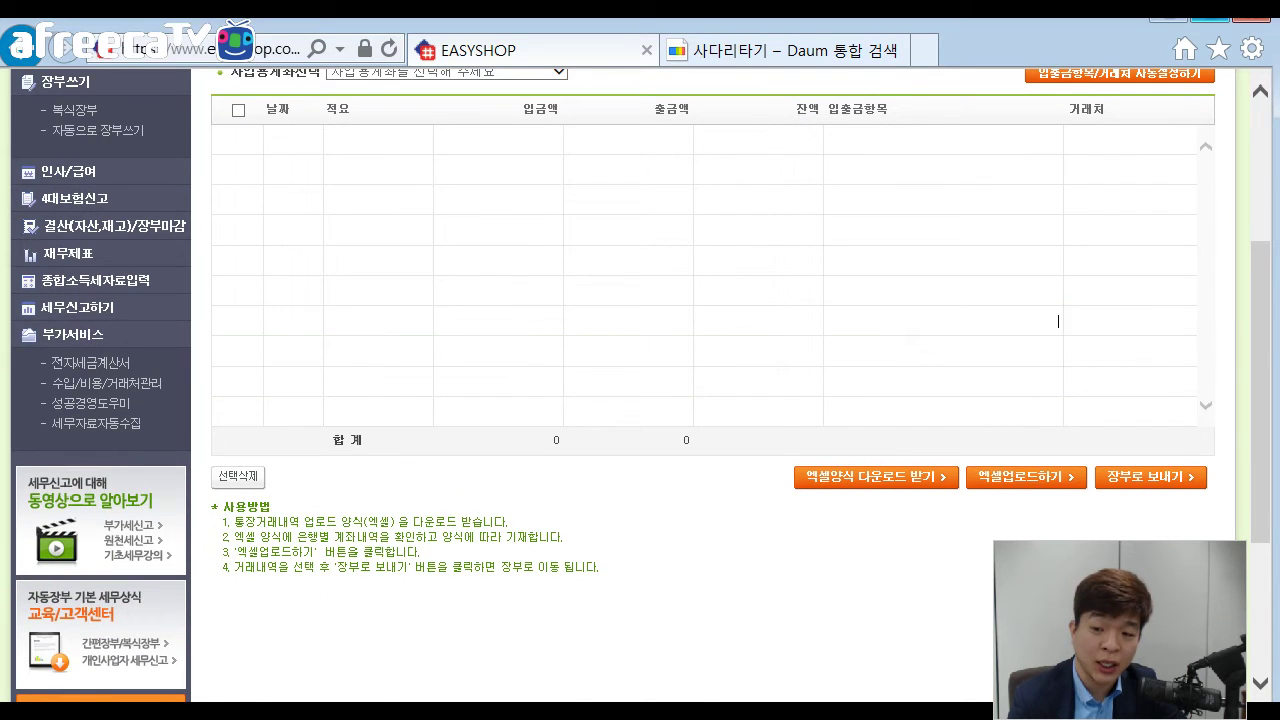
{"action": "left_click", "coordinate": [1025, 476]}
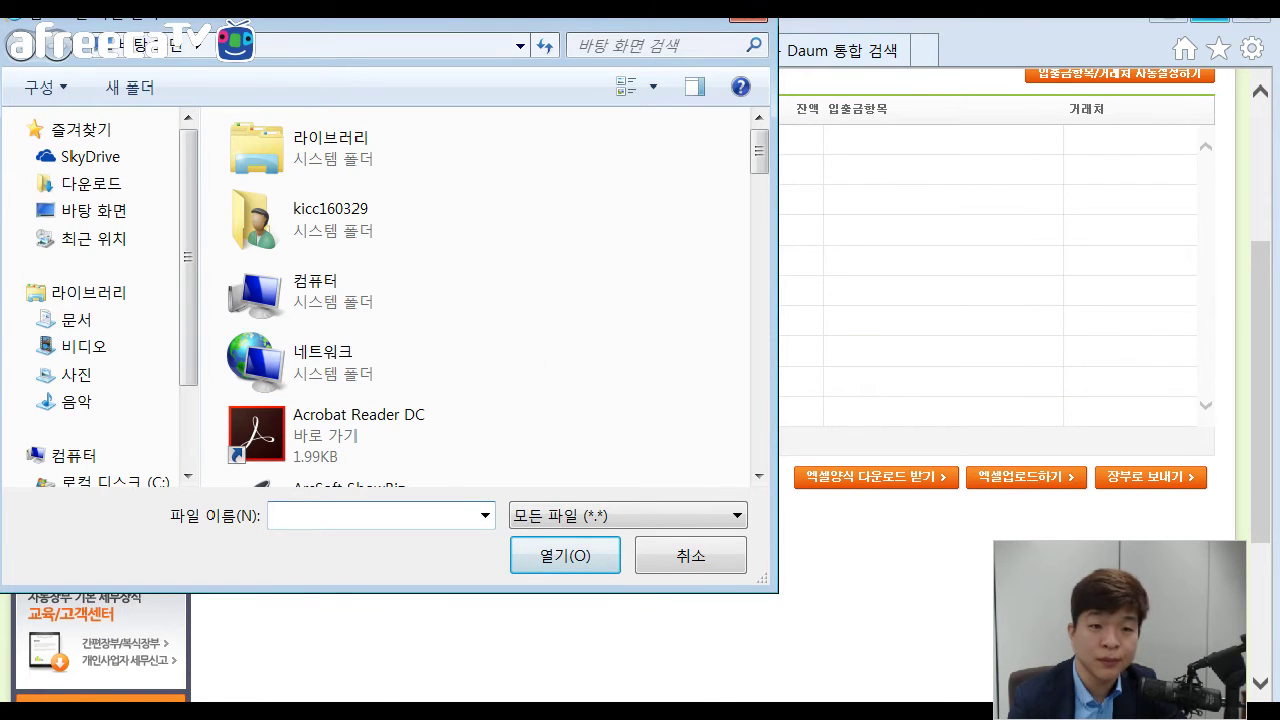
{"action": "scroll", "coordinate": [380, 220], "scroll_direction": "down", "scroll_amount": 2}
{"action": "scroll", "coordinate": [380, 228], "scroll_direction": "down", "scroll_amount": 10}
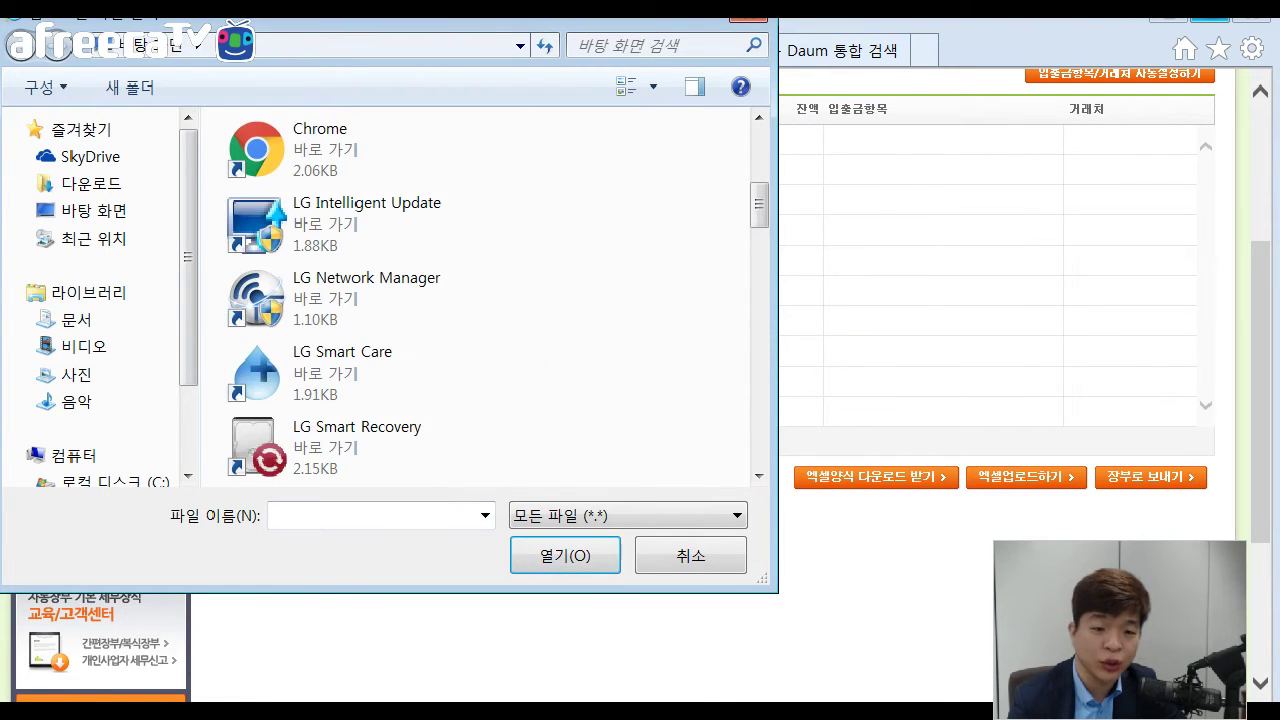
{"action": "scroll", "coordinate": [380, 228], "scroll_direction": "down", "scroll_amount": 3}
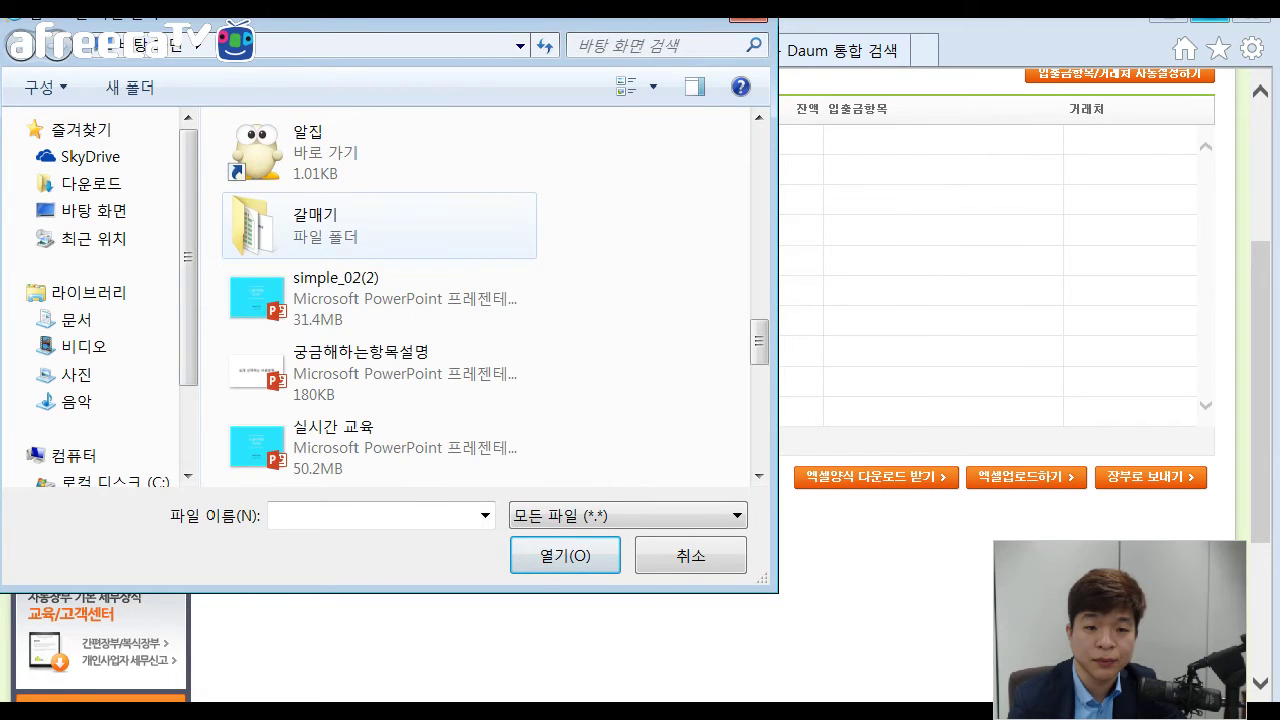
{"action": "double_click", "coordinate": [330, 223]}
{"action": "double_click", "coordinate": [320, 184]}
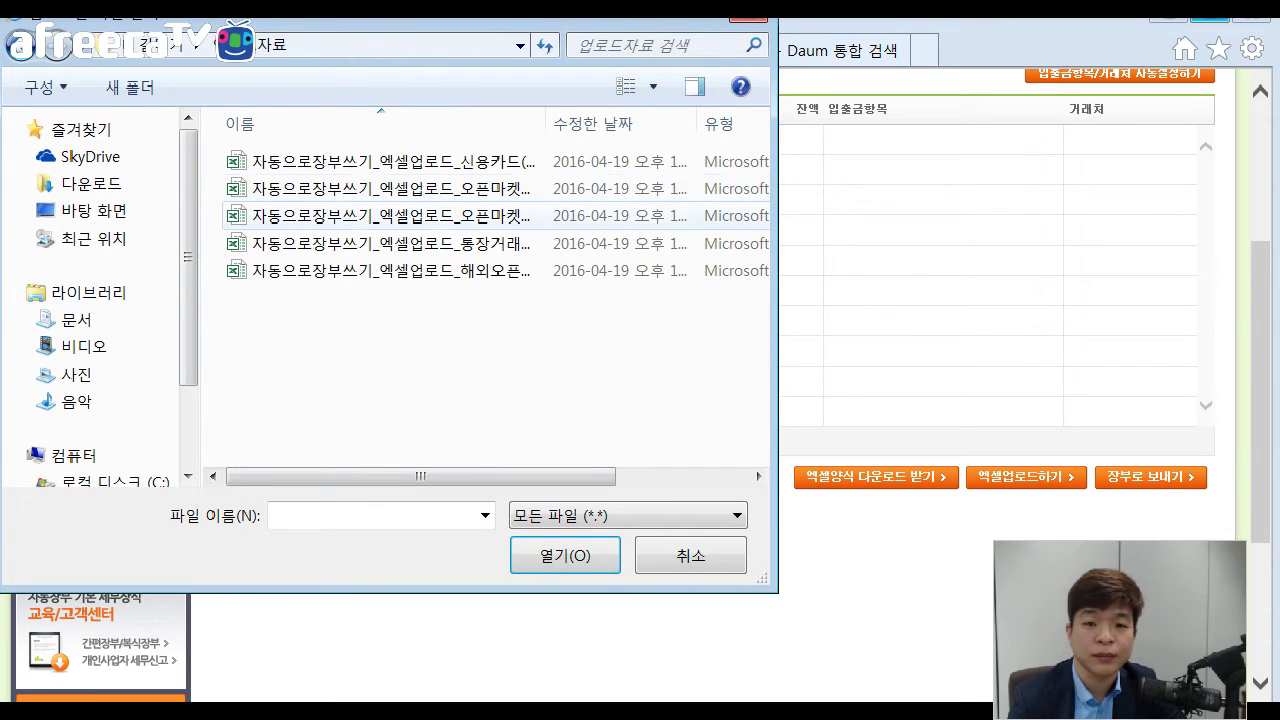
{"action": "double_click", "coordinate": [390, 243]}
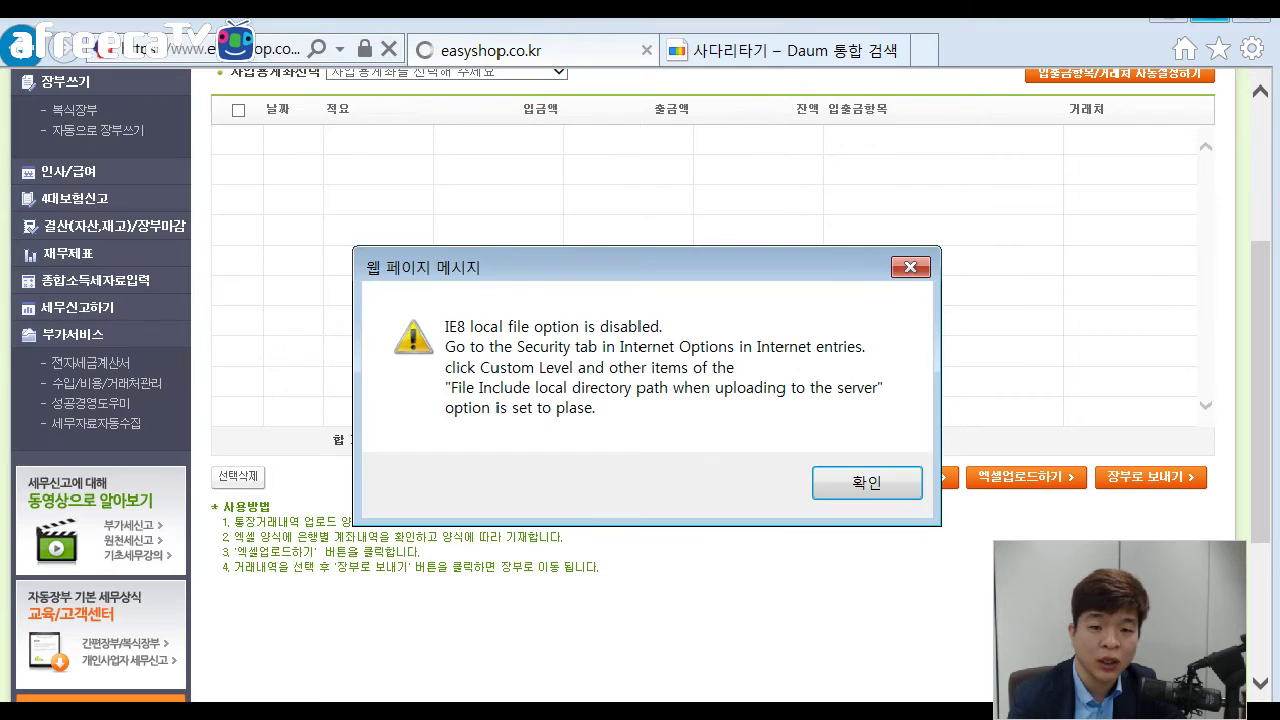
{"action": "left_click", "coordinate": [867, 482]}
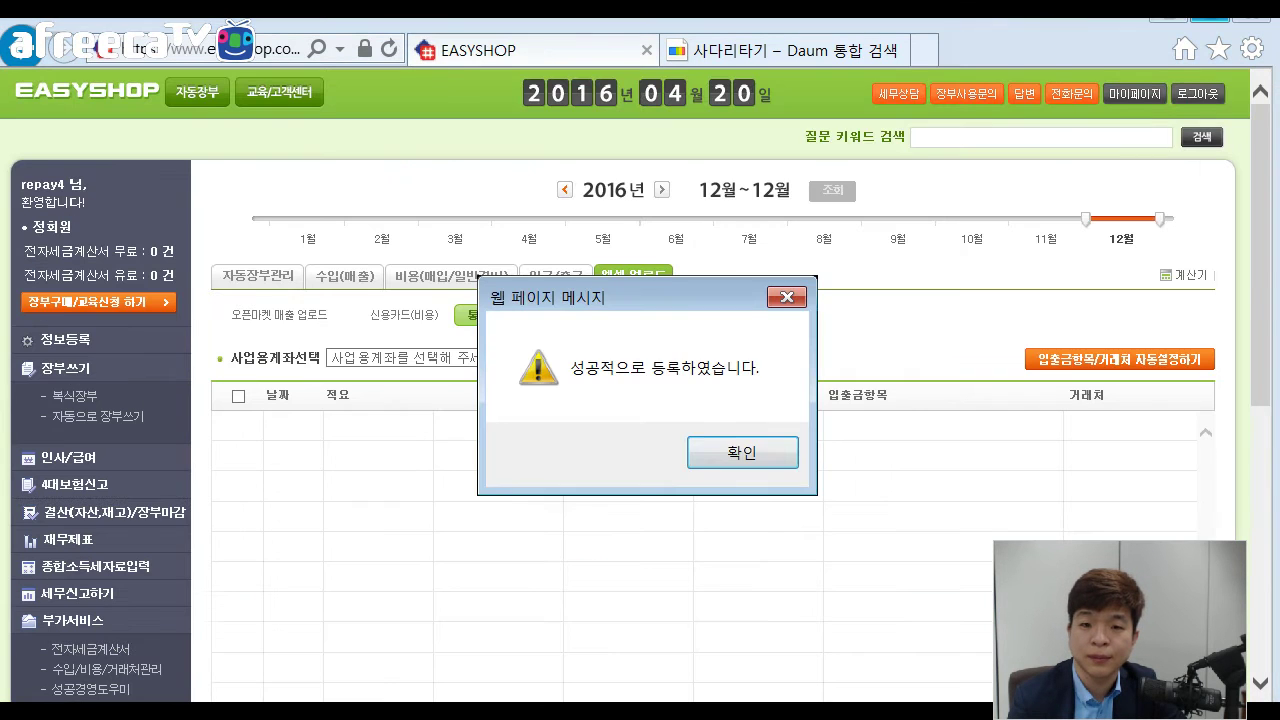
Dismiss the success message and select the 우리 은행 business account to list its five transactions.
{"action": "key", "text": "Return"}
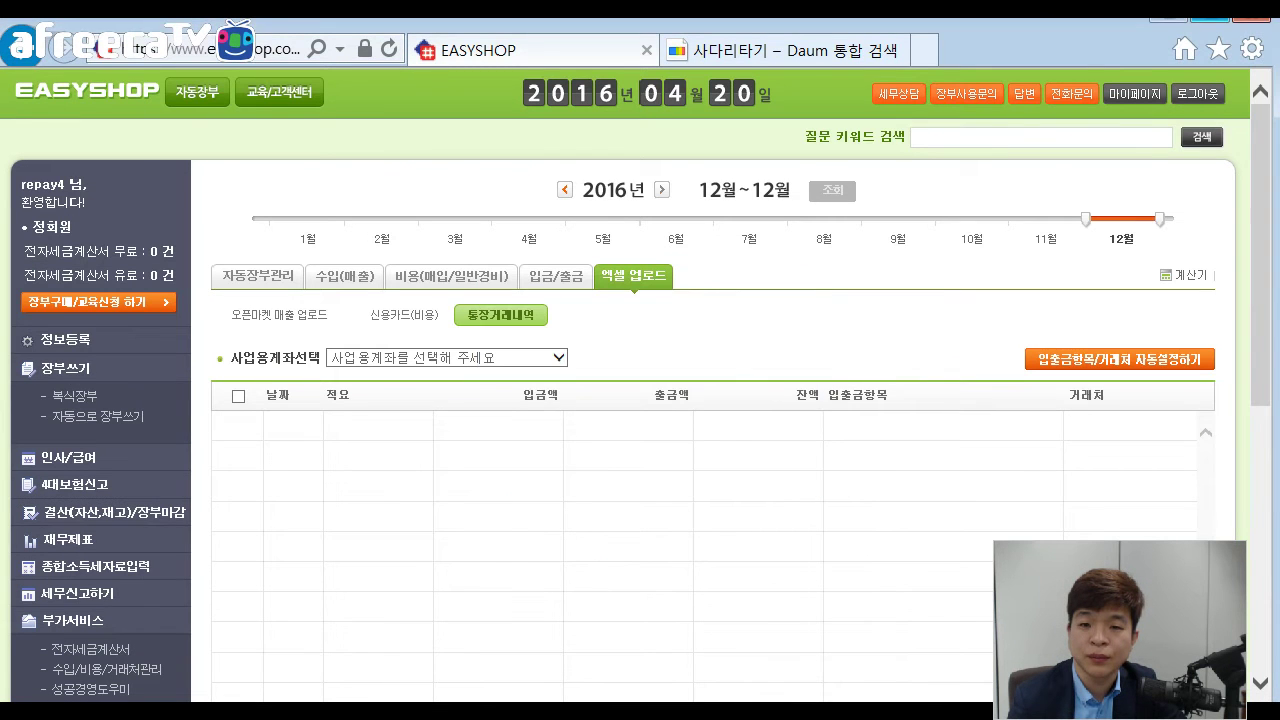
{"action": "key", "text": "alt+Down"}
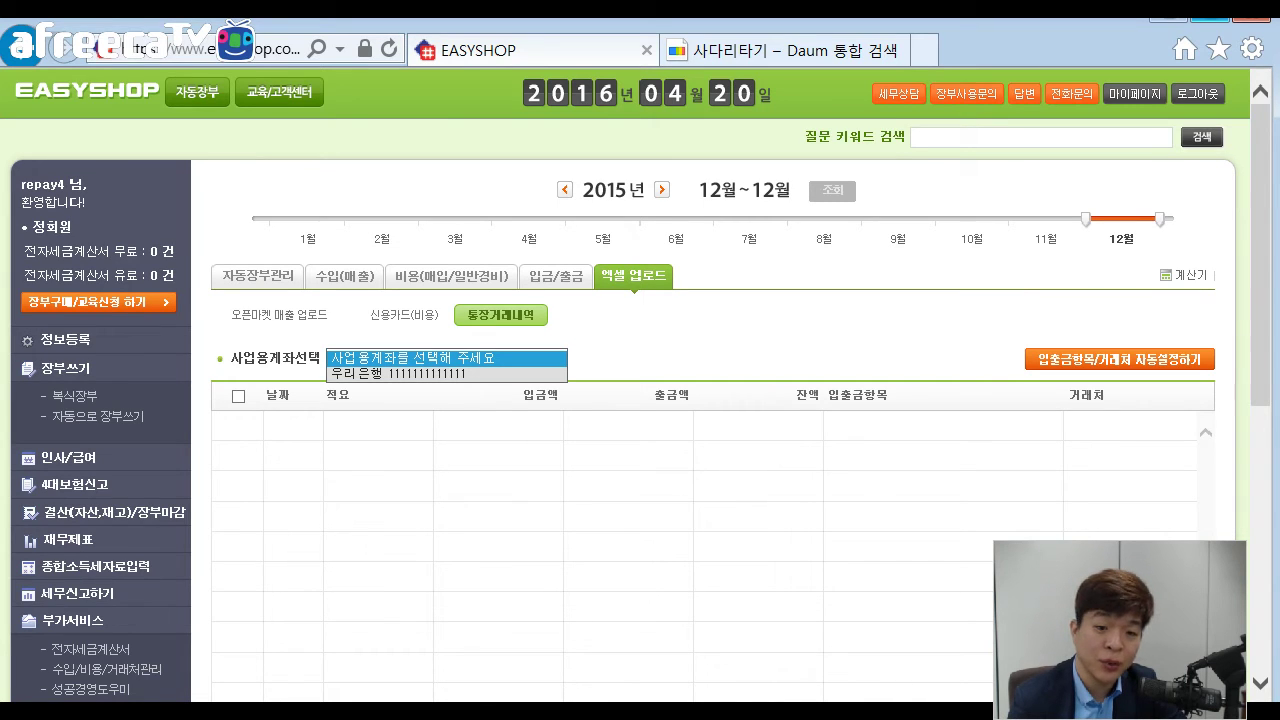
{"action": "key", "text": "Down"}
{"action": "key", "text": "Return"}
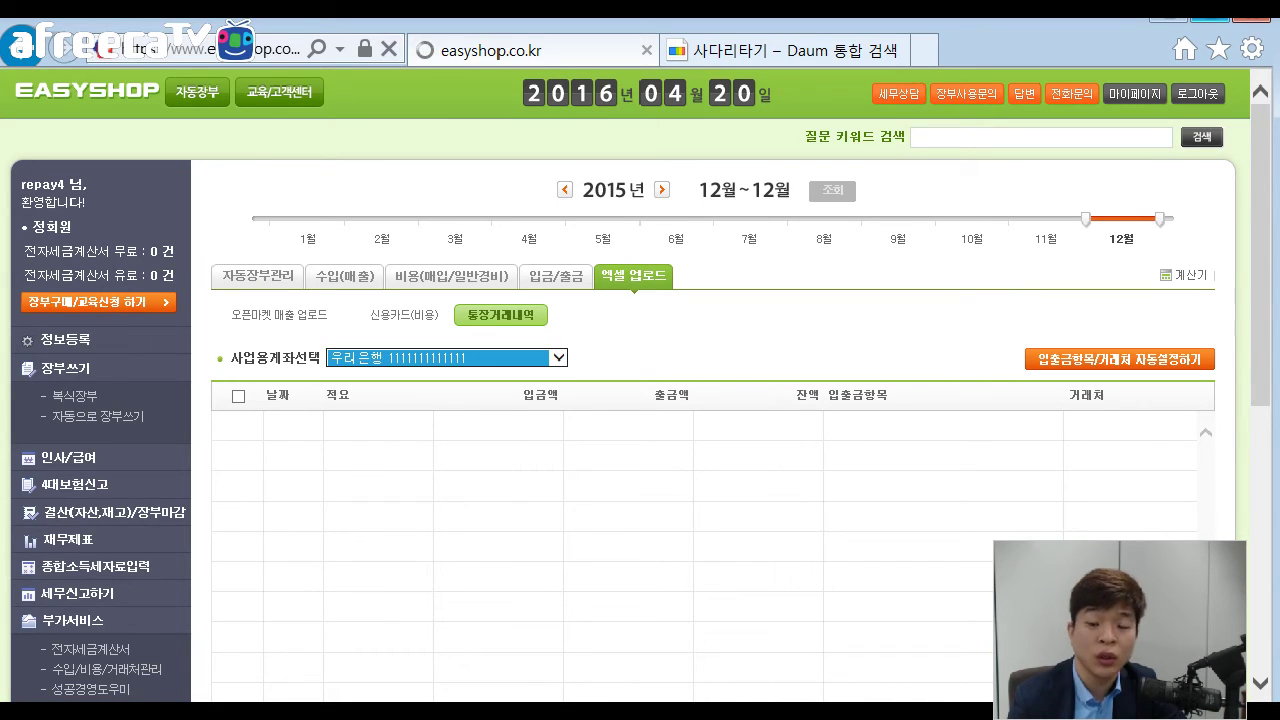
{"action": "scroll", "coordinate": [640, 400], "scroll_direction": "down", "scroll_amount": 1}
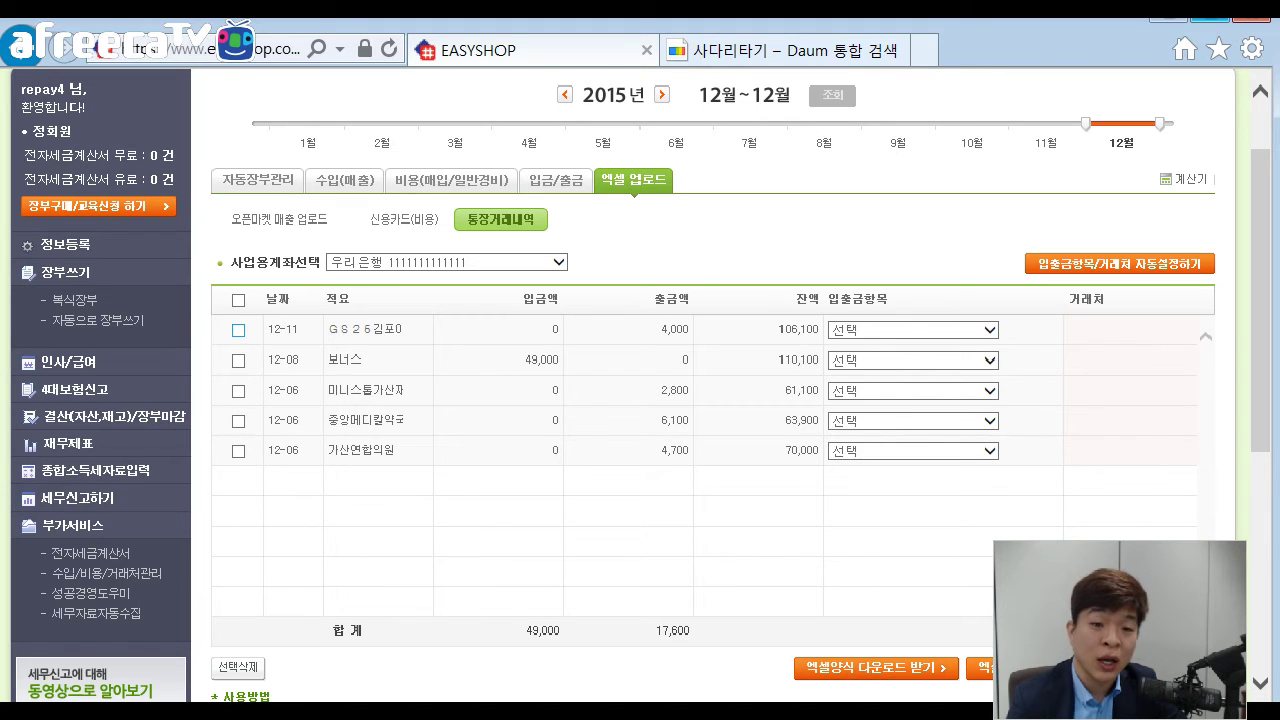
Categorize the 12-11 entry as 계좌에서 현금으로 출금 and the 12-08 보너스 entry as 현금을 계좌로 입금.
{"action": "left_click", "coordinate": [238, 360]}
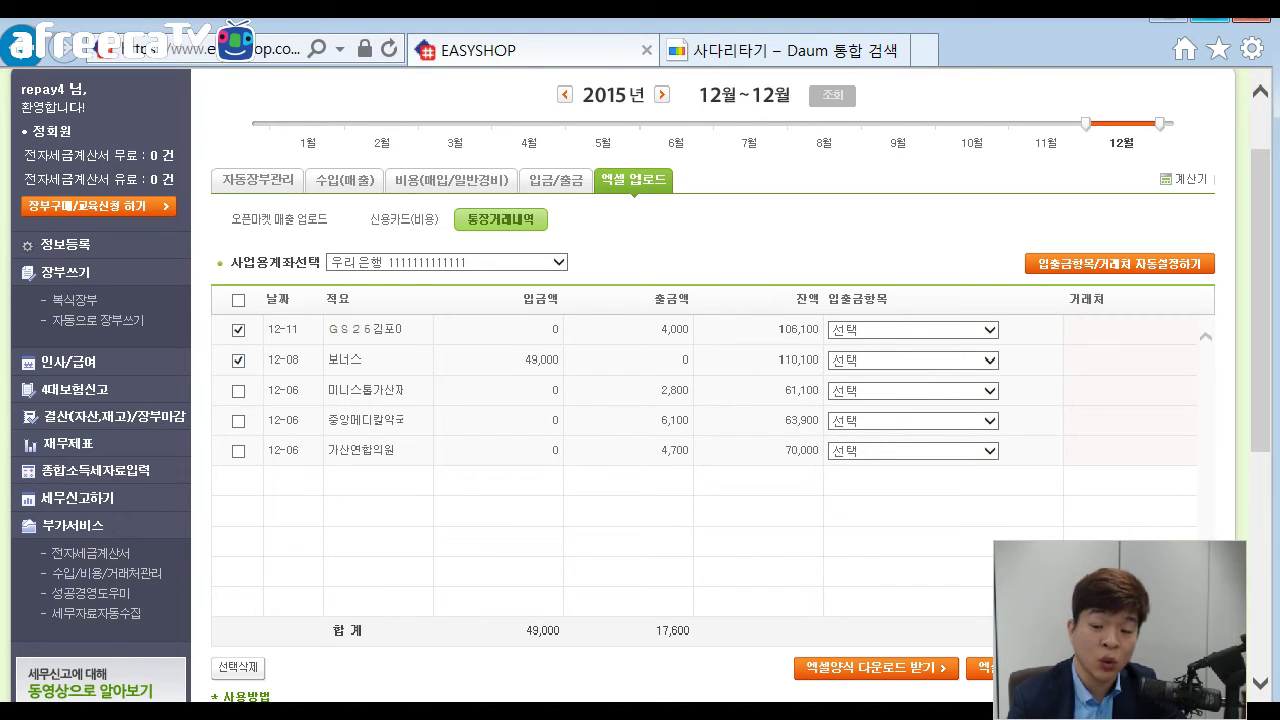
{"action": "left_click", "coordinate": [989, 330]}
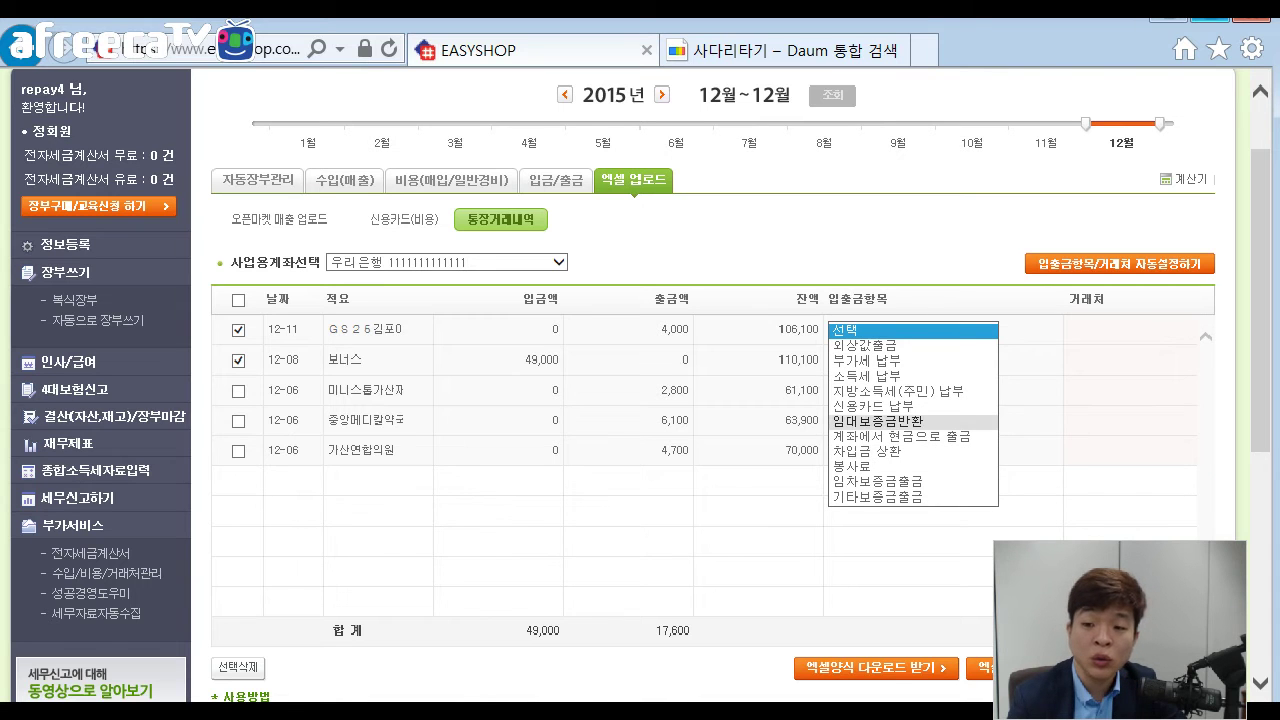
{"action": "left_click", "coordinate": [900, 436]}
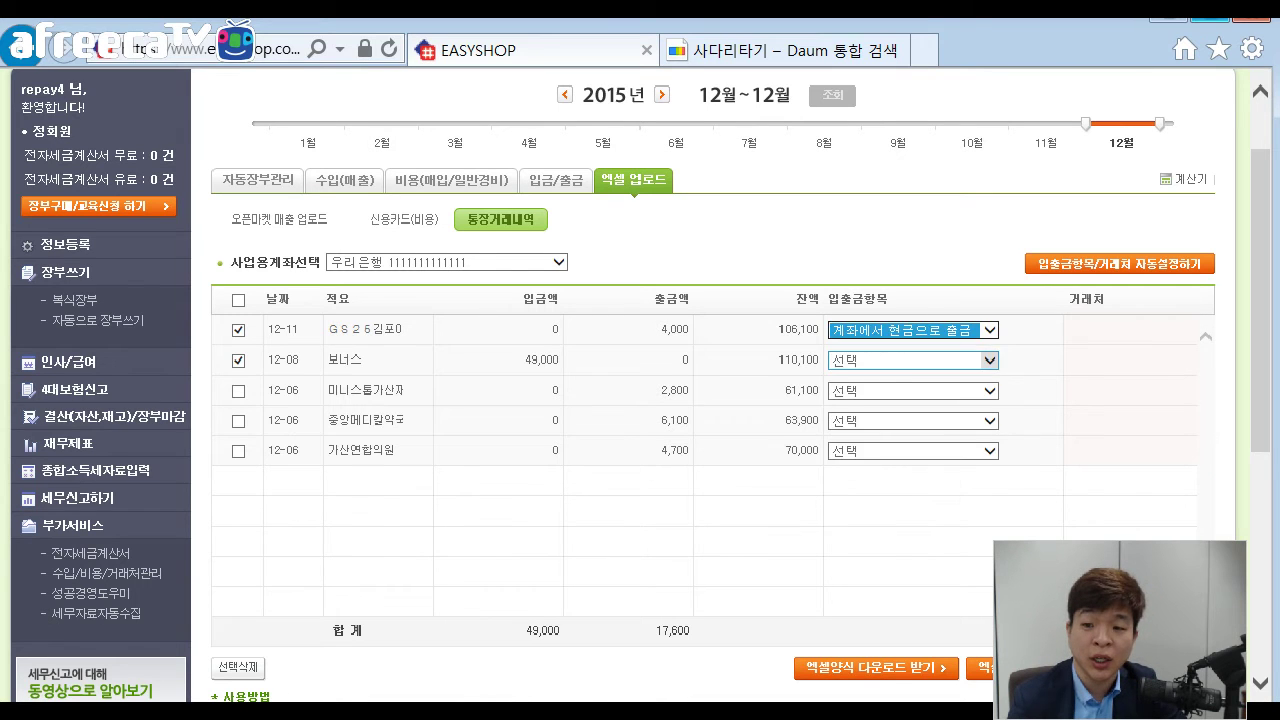
{"action": "left_click", "coordinate": [989, 360]}
{"action": "left_click", "coordinate": [888, 406]}
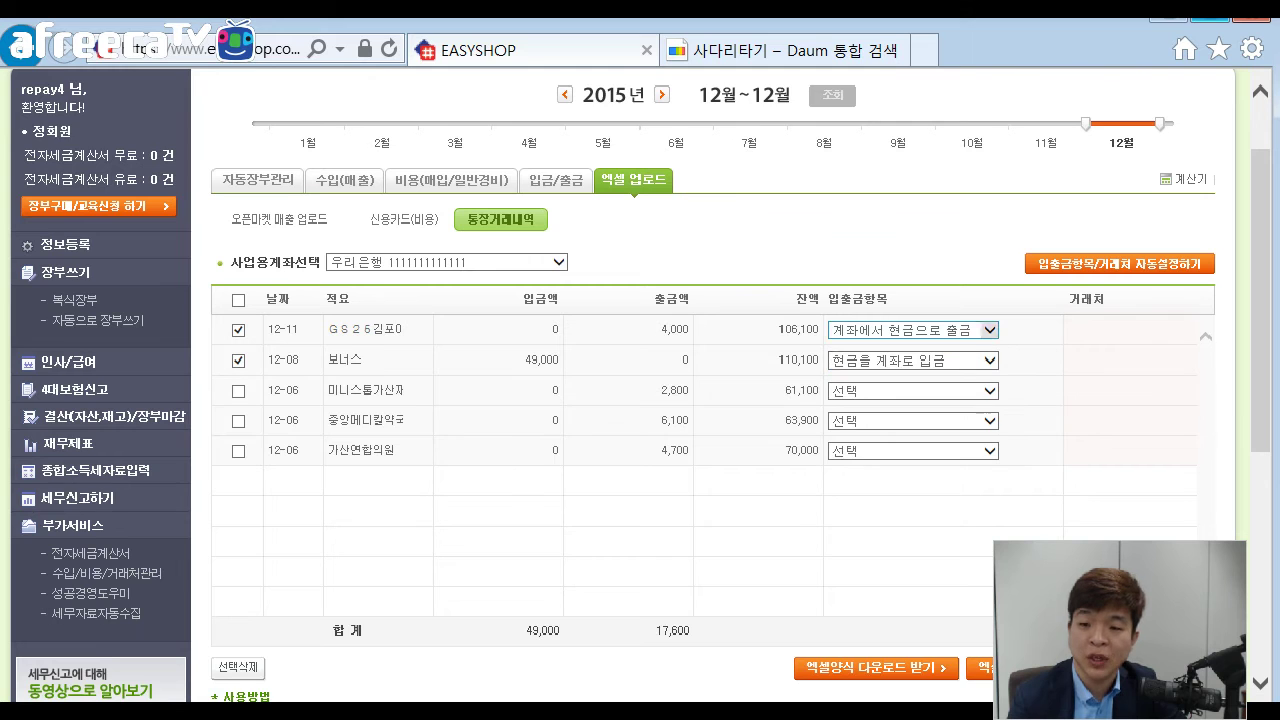
{"action": "scroll", "coordinate": [700, 400], "scroll_direction": "down", "scroll_amount": 1}
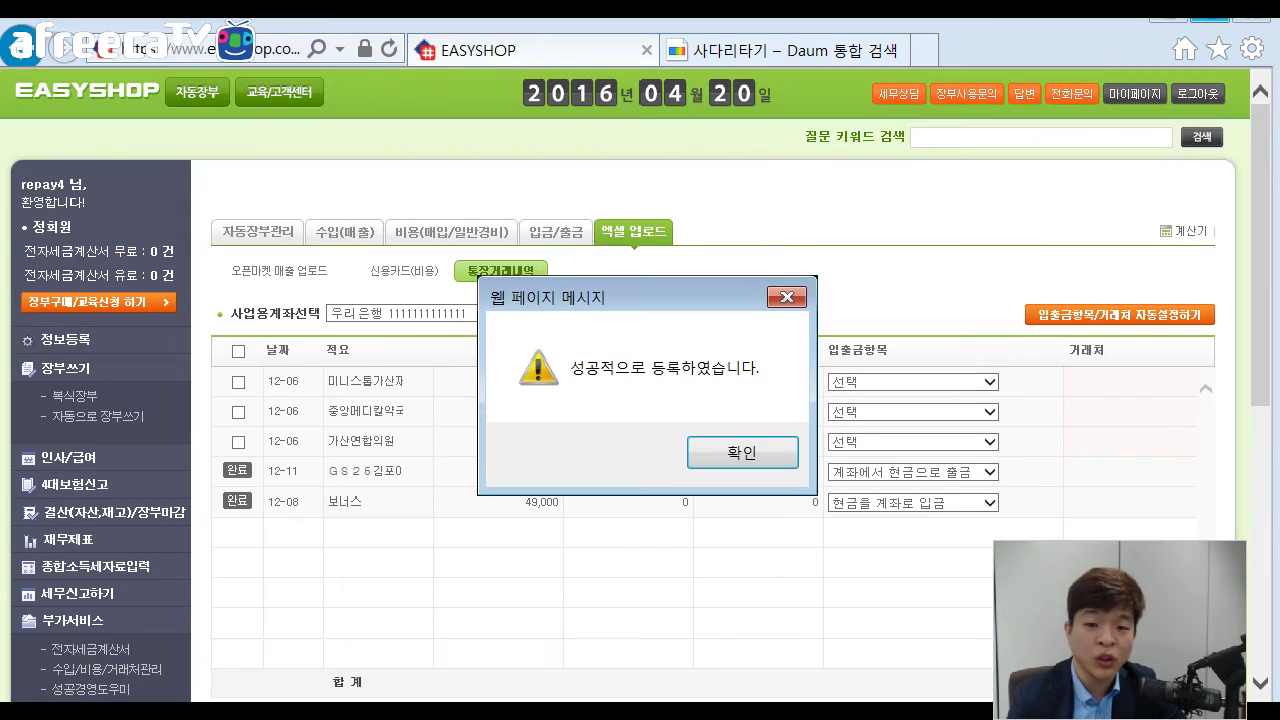
Dismiss the ledger registration alert and advance the slideshow to slide 9, 오픈마켓 매출 업로드.
{"action": "key", "text": "Return"}
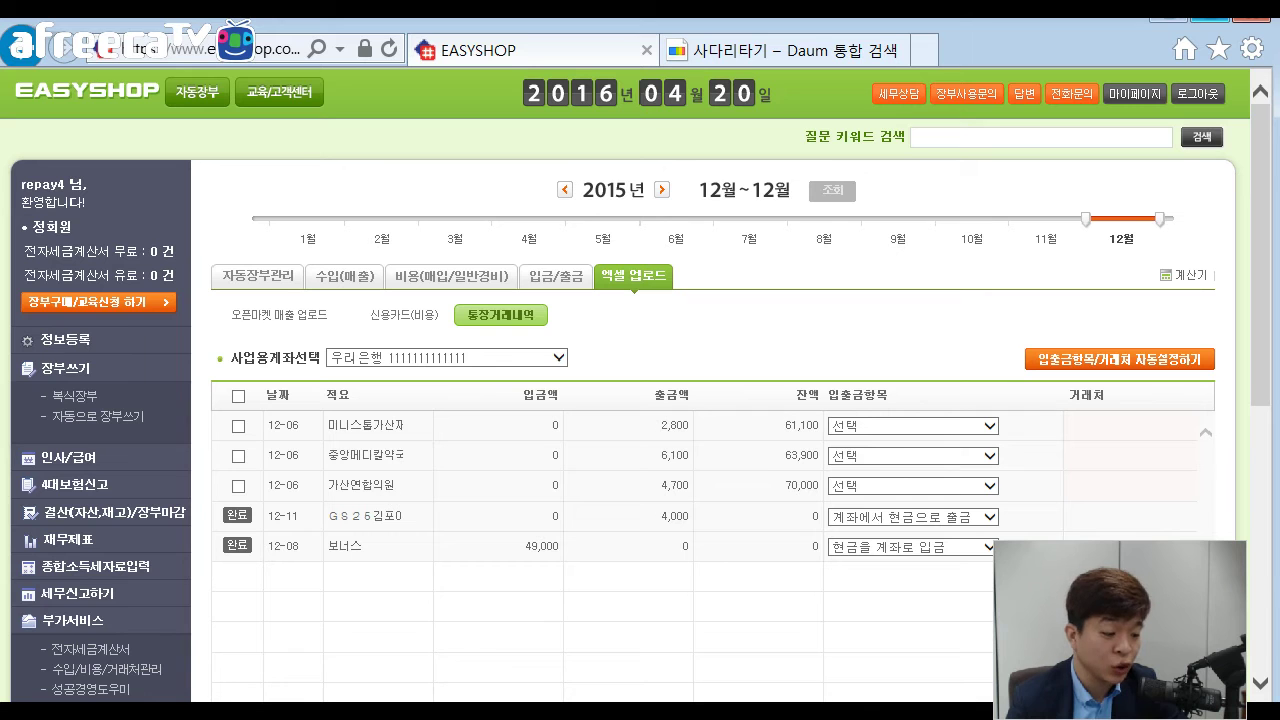
{"action": "key", "text": "alt+Tab"}
{"action": "key", "text": "Right"}
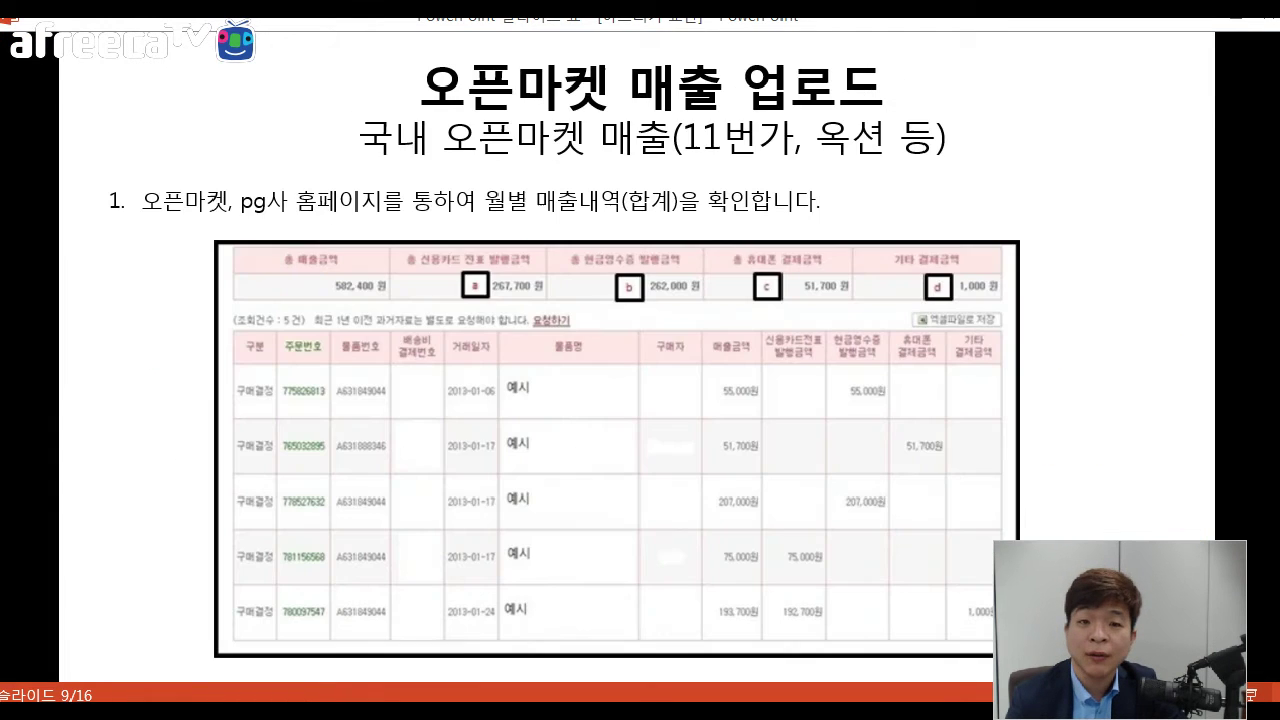
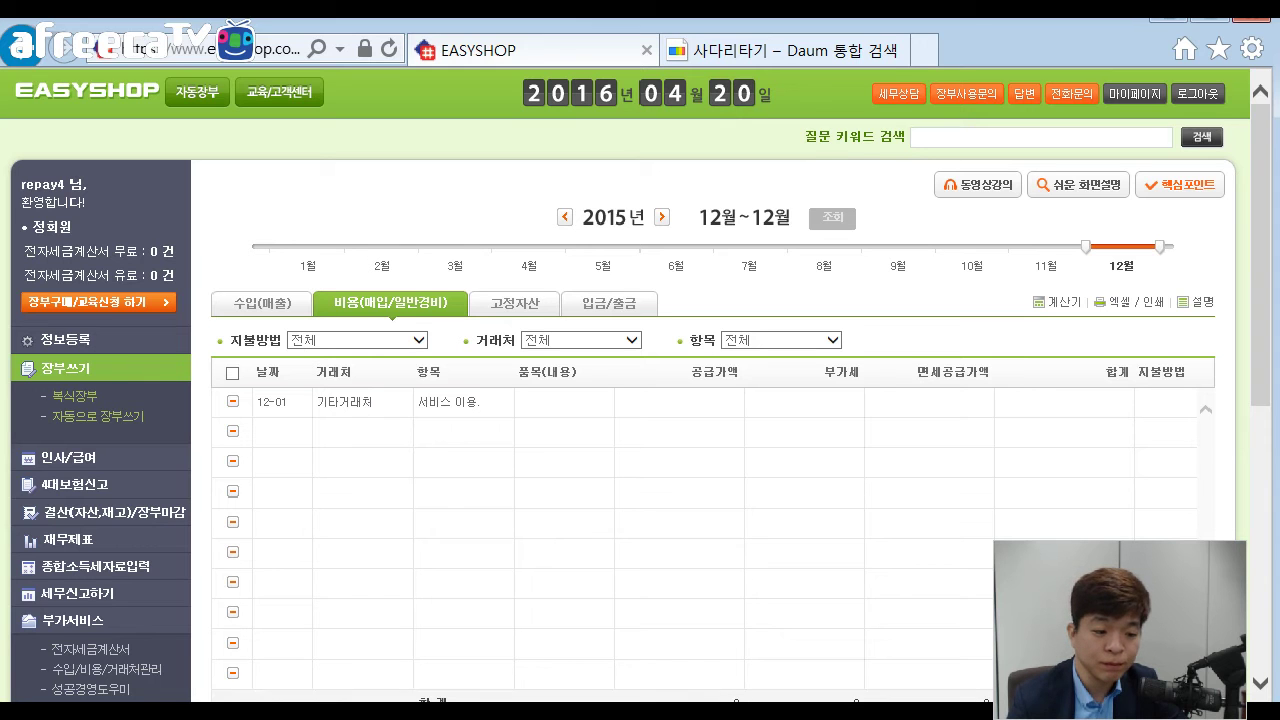
Check the 오픈마켓 매출 업로드 slide, then come back to the EASYSHOP browser page.
{"action": "key", "text": "alt+Tab"}
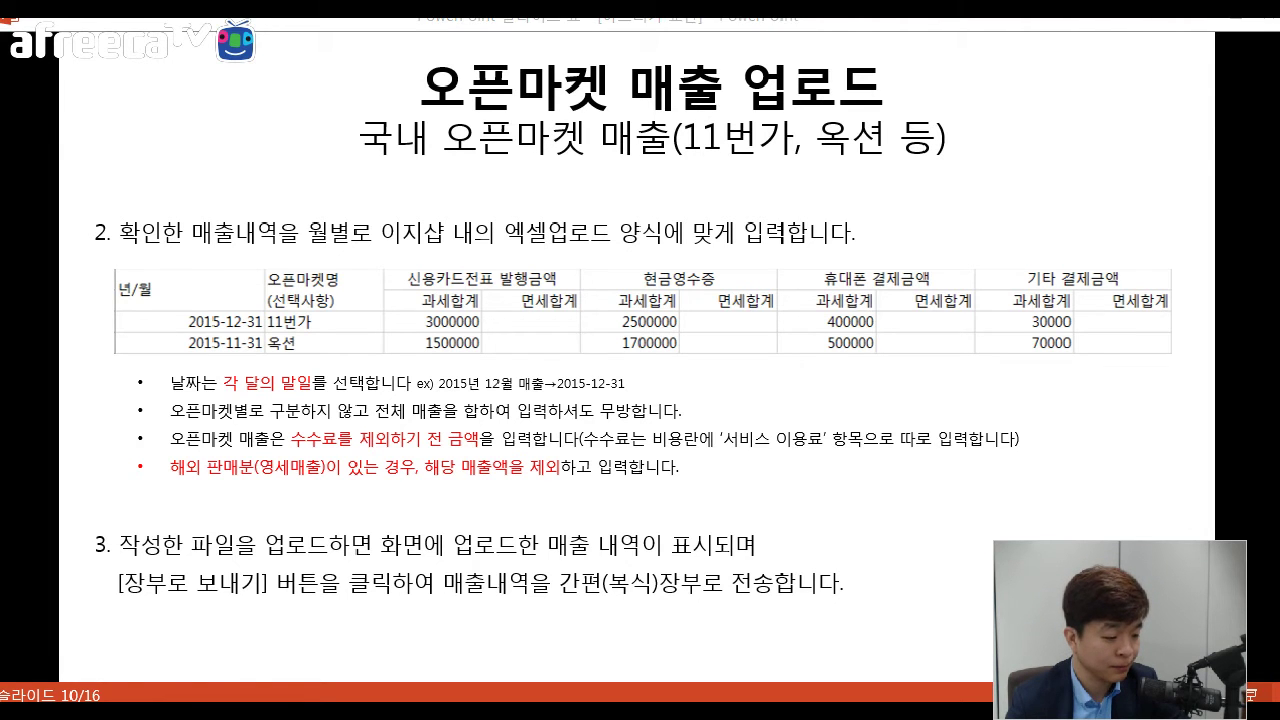
{"action": "key", "text": "alt+Tab"}
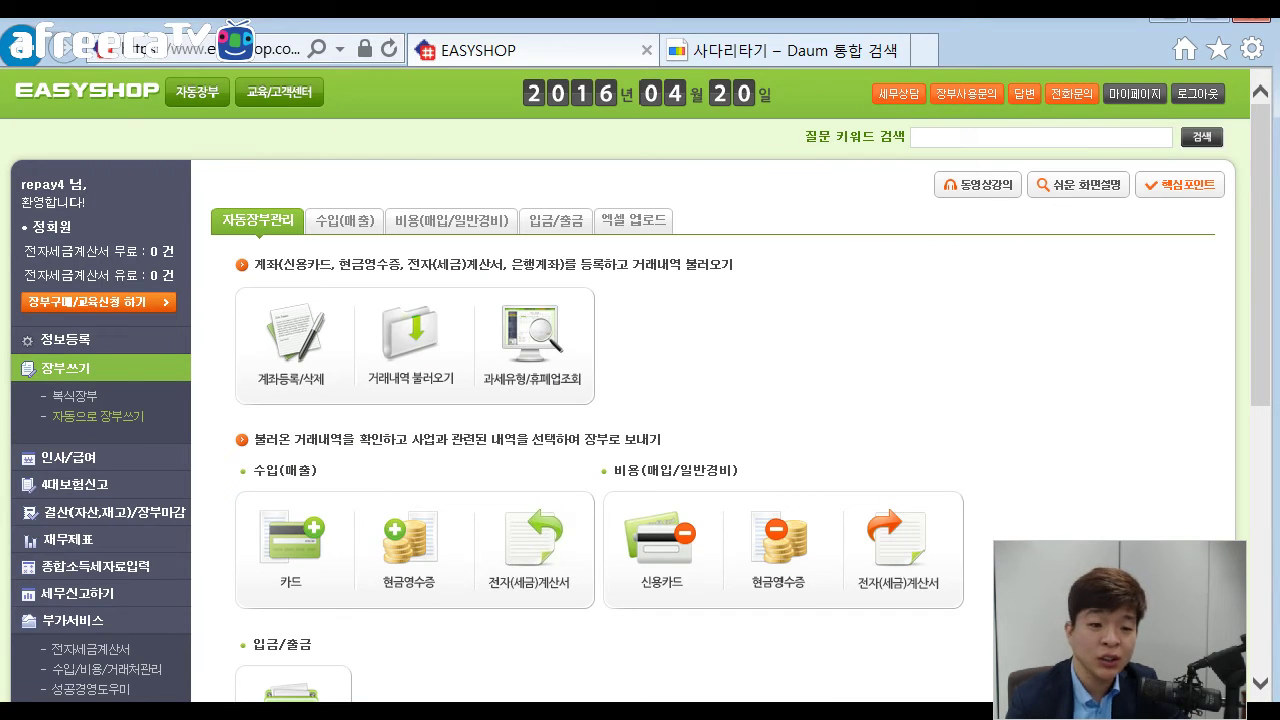
Open the 오픈마켓 매출 업로드 page and scroll to its .xls template download.
{"action": "scroll", "coordinate": [712, 400], "scroll_direction": "down", "scroll_amount": 5}
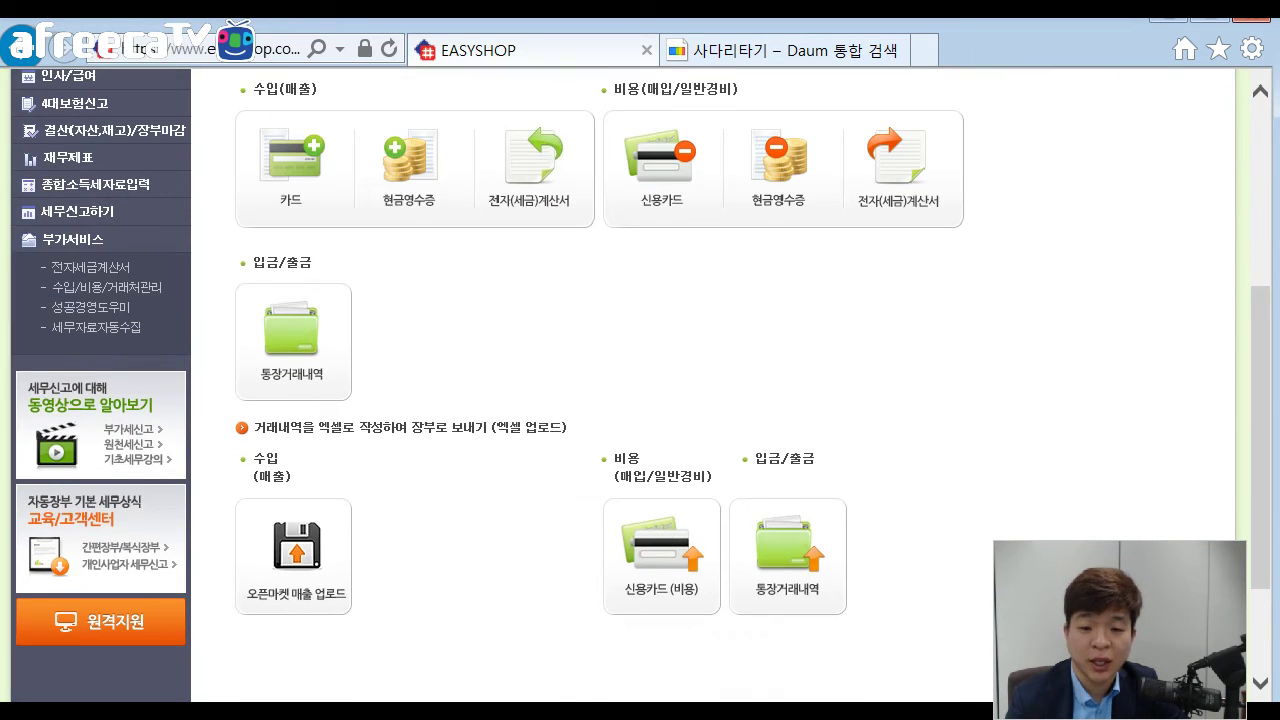
{"action": "left_click_drag", "start_coordinate": [496, 428], "coordinate": [567, 428]}
{"action": "left_click", "coordinate": [567, 428]}
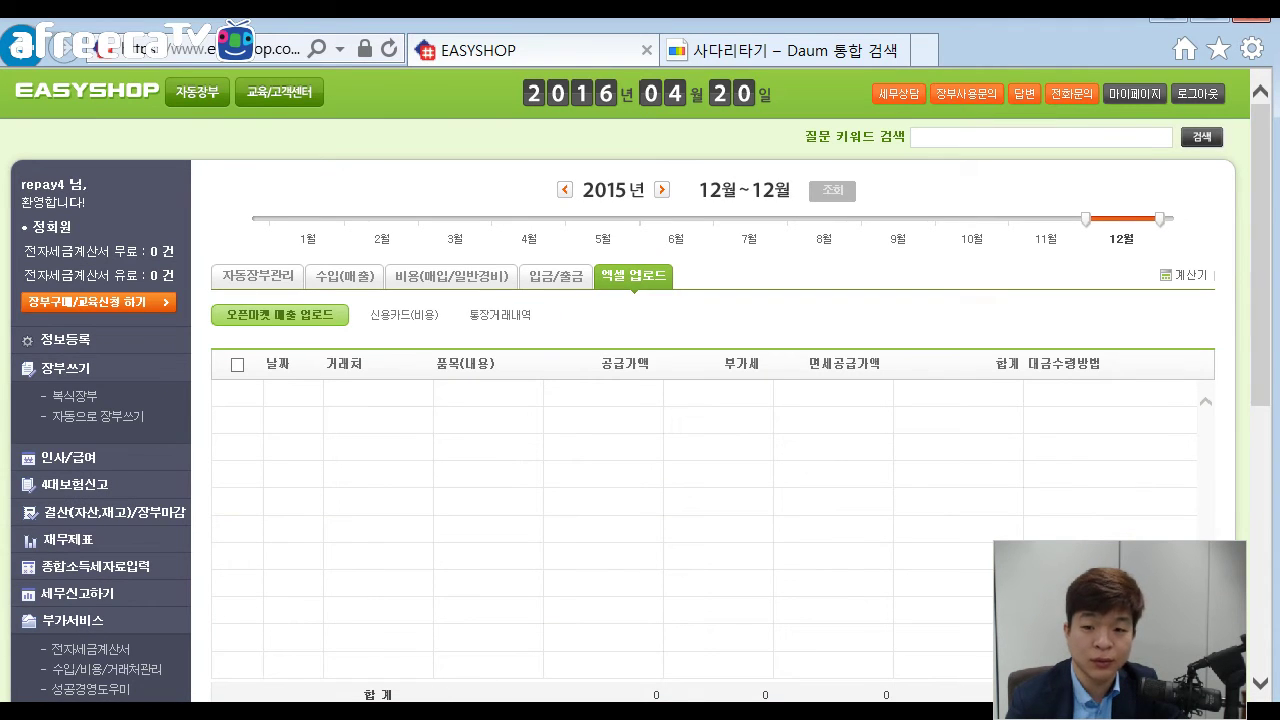
{"action": "scroll", "coordinate": [700, 400], "scroll_direction": "down", "scroll_amount": 3}
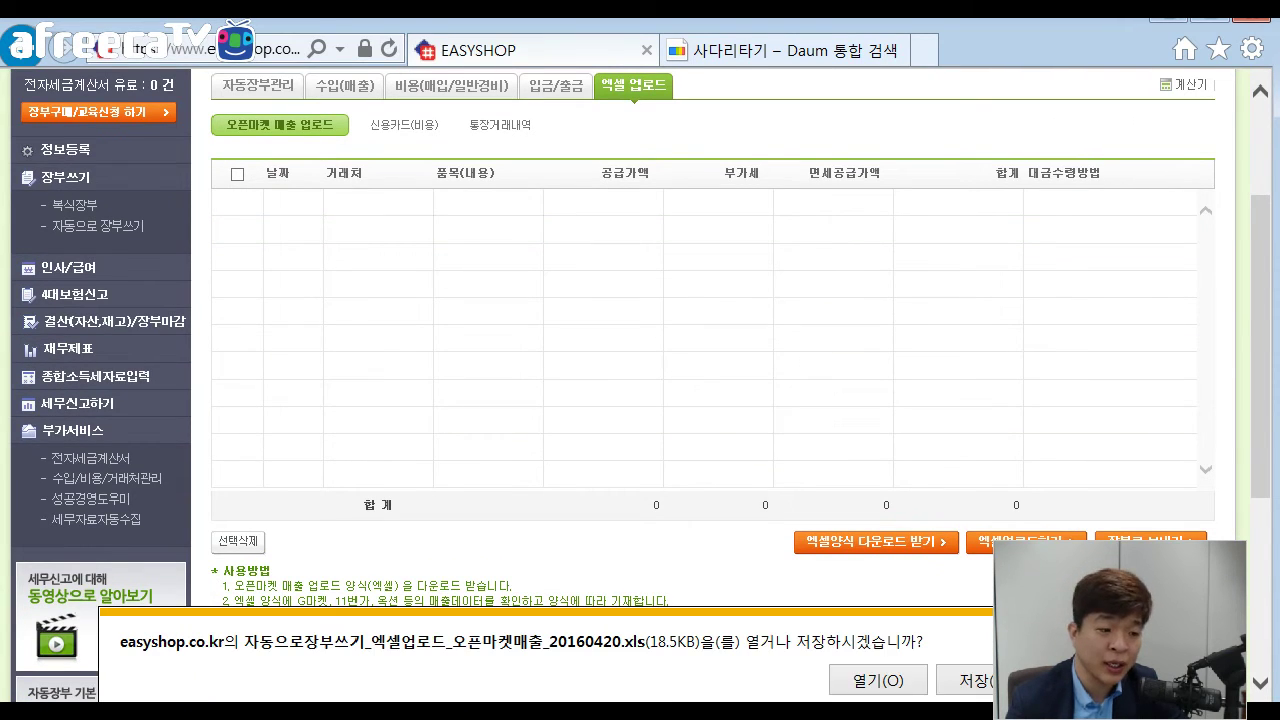
{"action": "key", "text": "alt+o"}
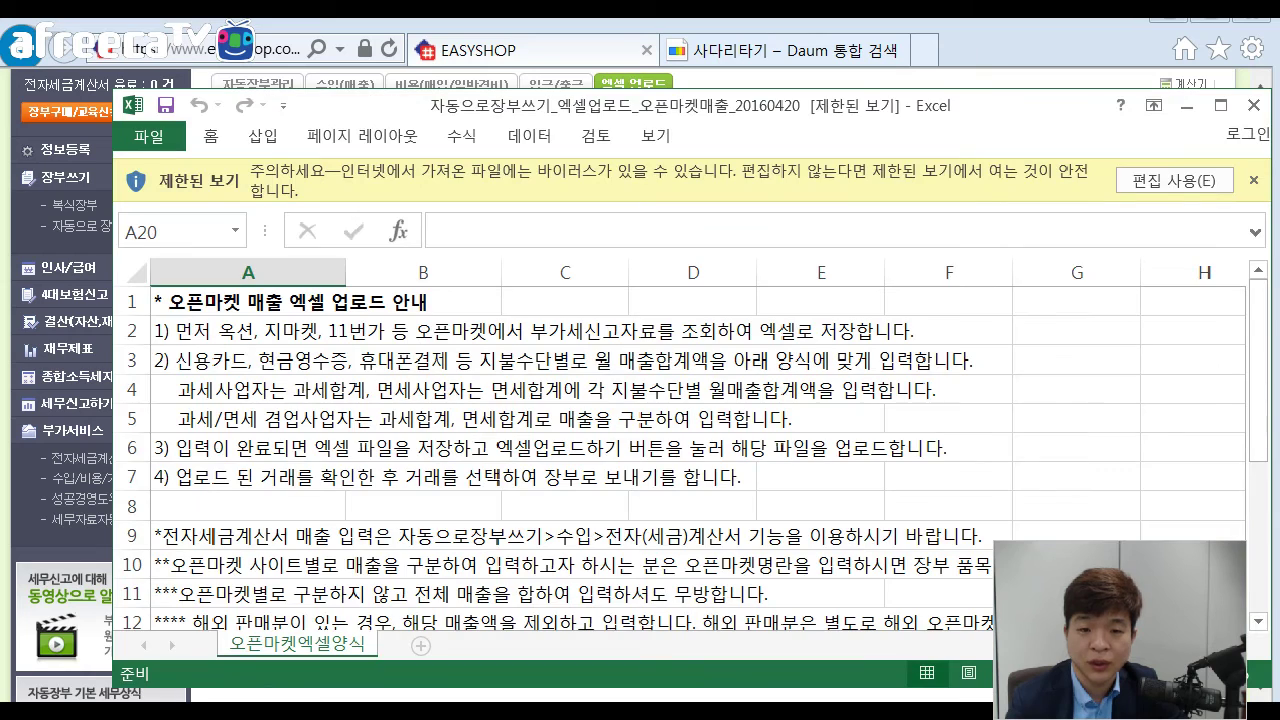
{"action": "left_click", "coordinate": [565, 331]}
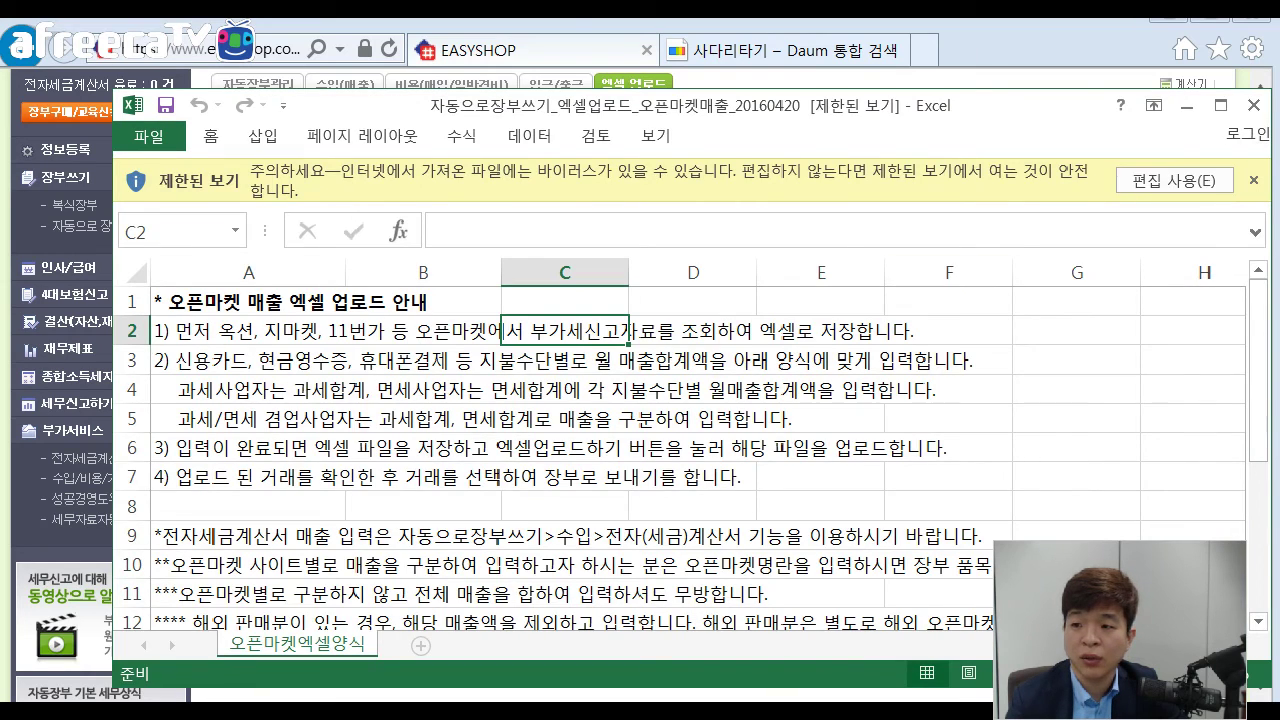
{"action": "left_click", "coordinate": [1174, 181]}
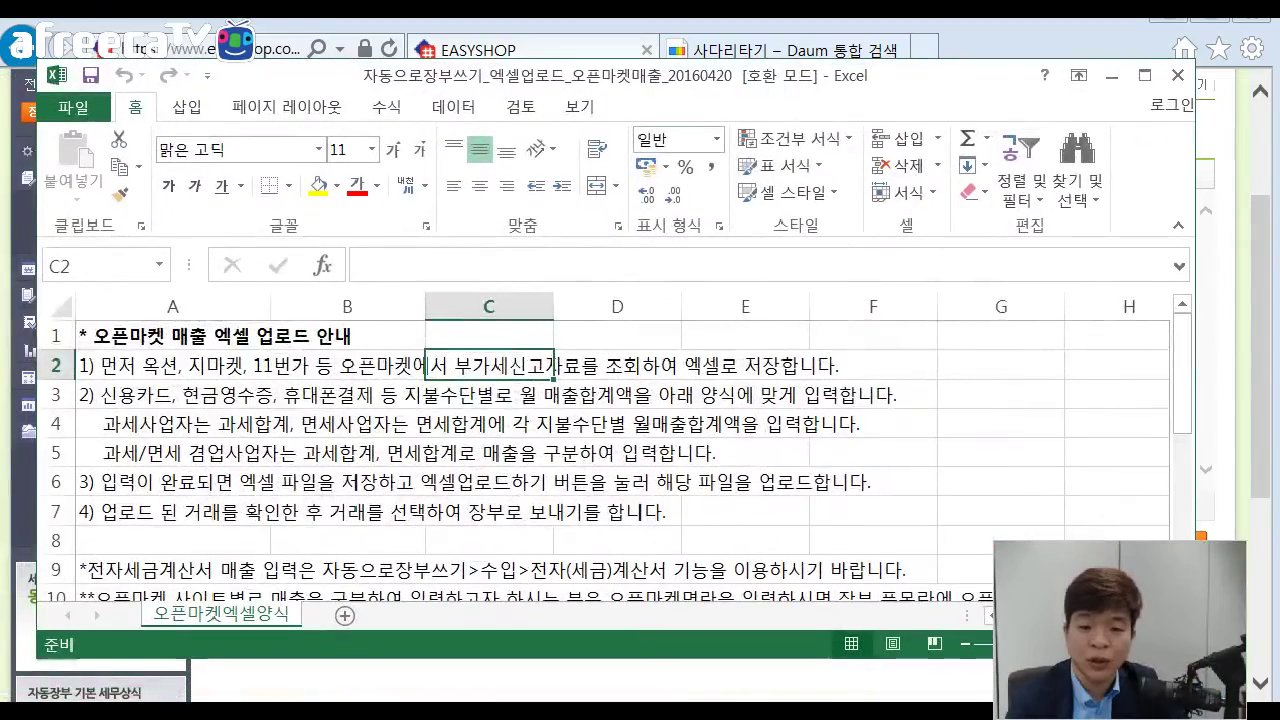
{"action": "scroll", "coordinate": [600, 450], "scroll_direction": "down", "scroll_amount": 3}
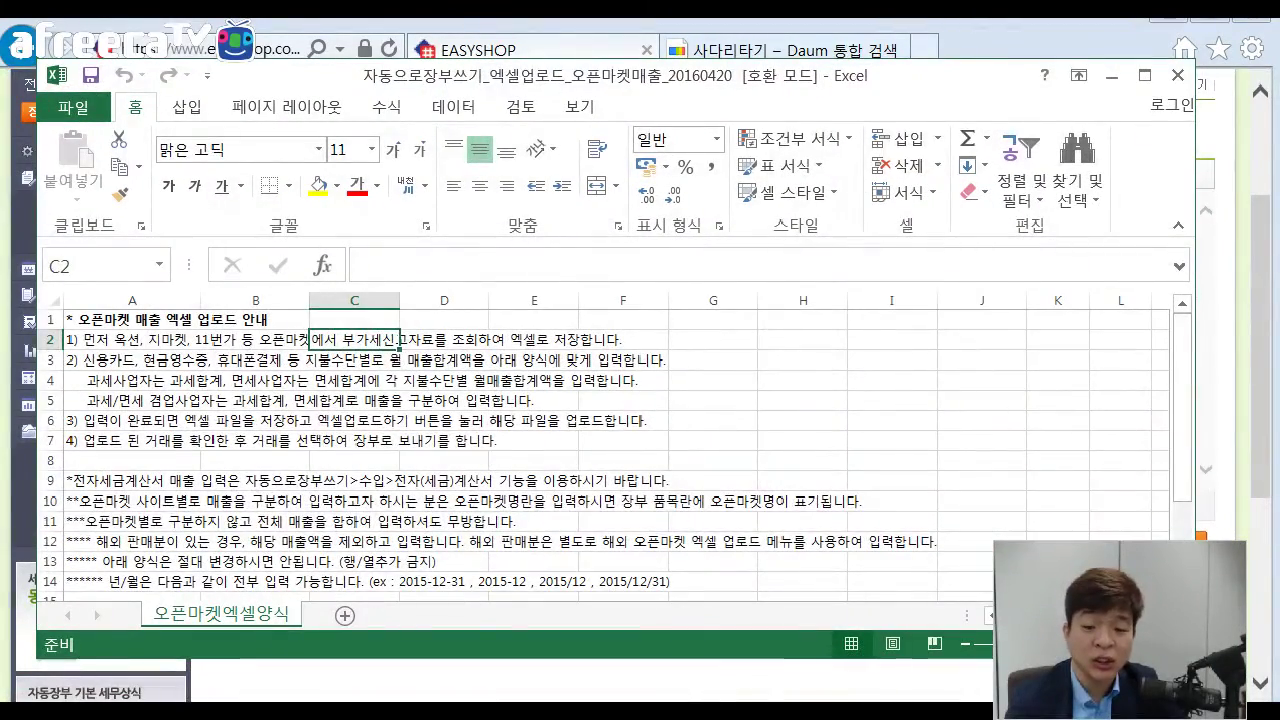
{"action": "left_click", "coordinate": [623, 401]}
{"action": "left_click", "coordinate": [444, 401]}
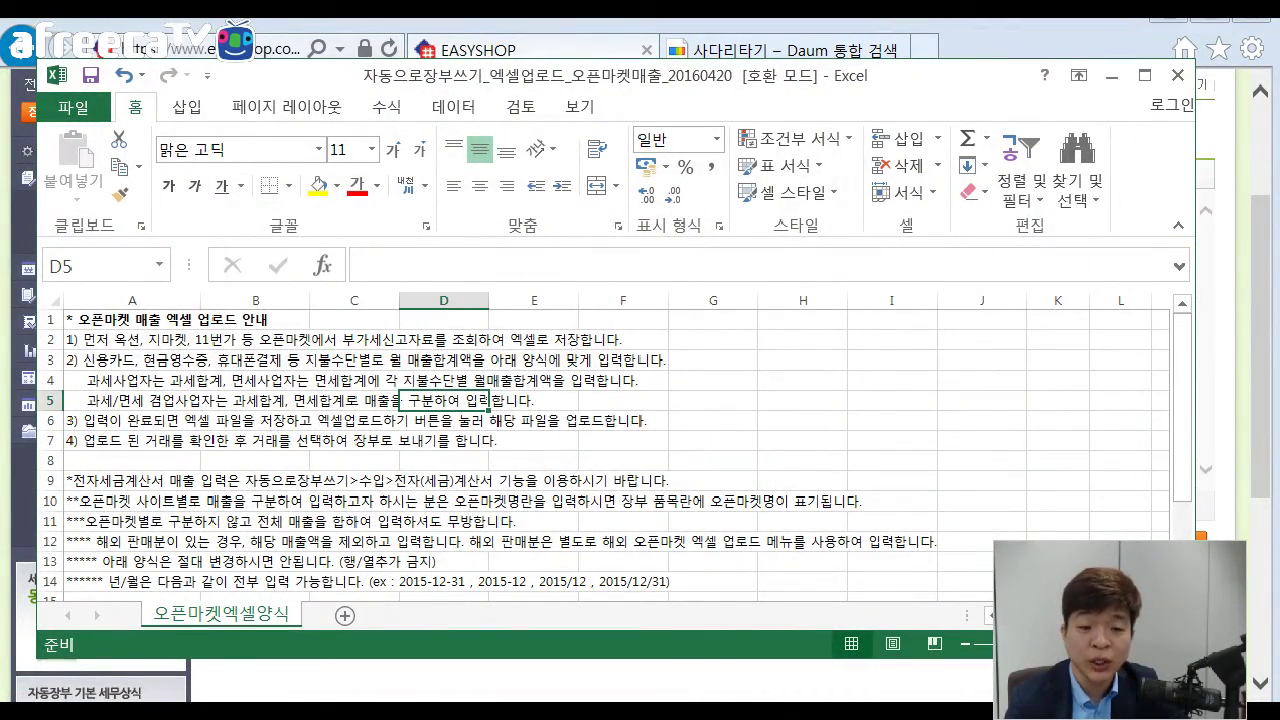
{"action": "left_click", "coordinate": [198, 400]}
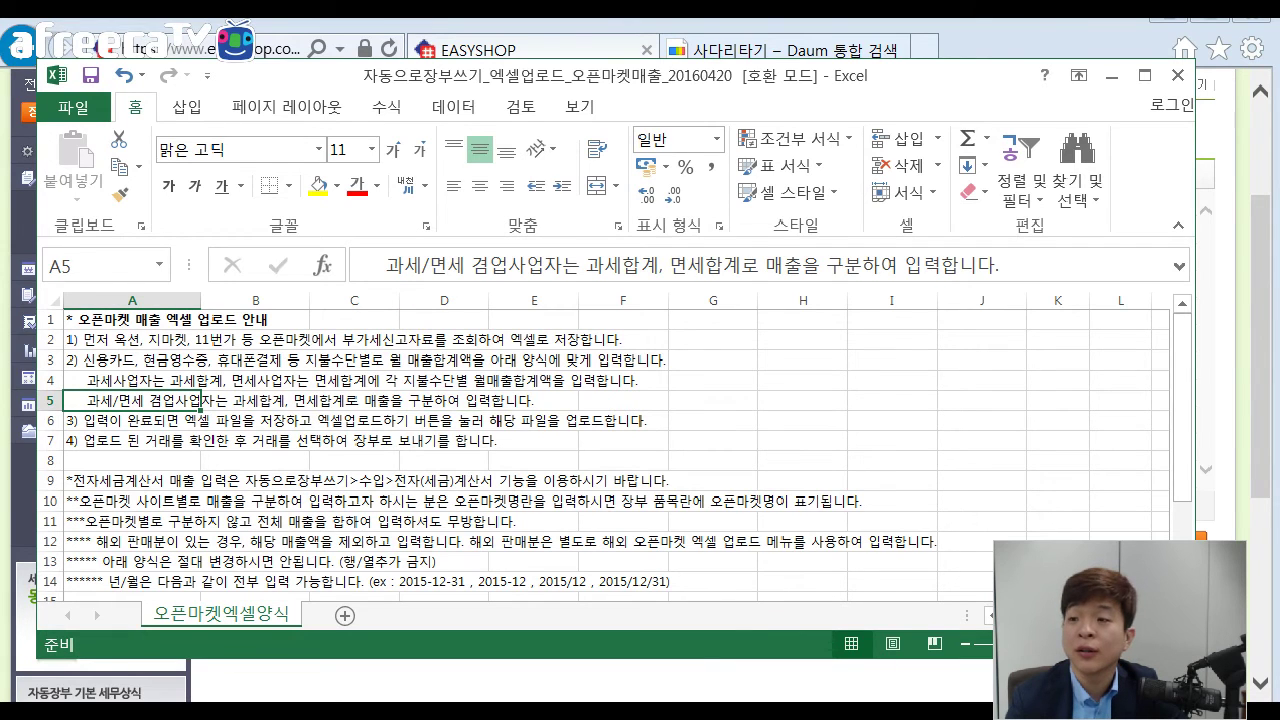
{"action": "left_click", "coordinate": [1178, 75]}
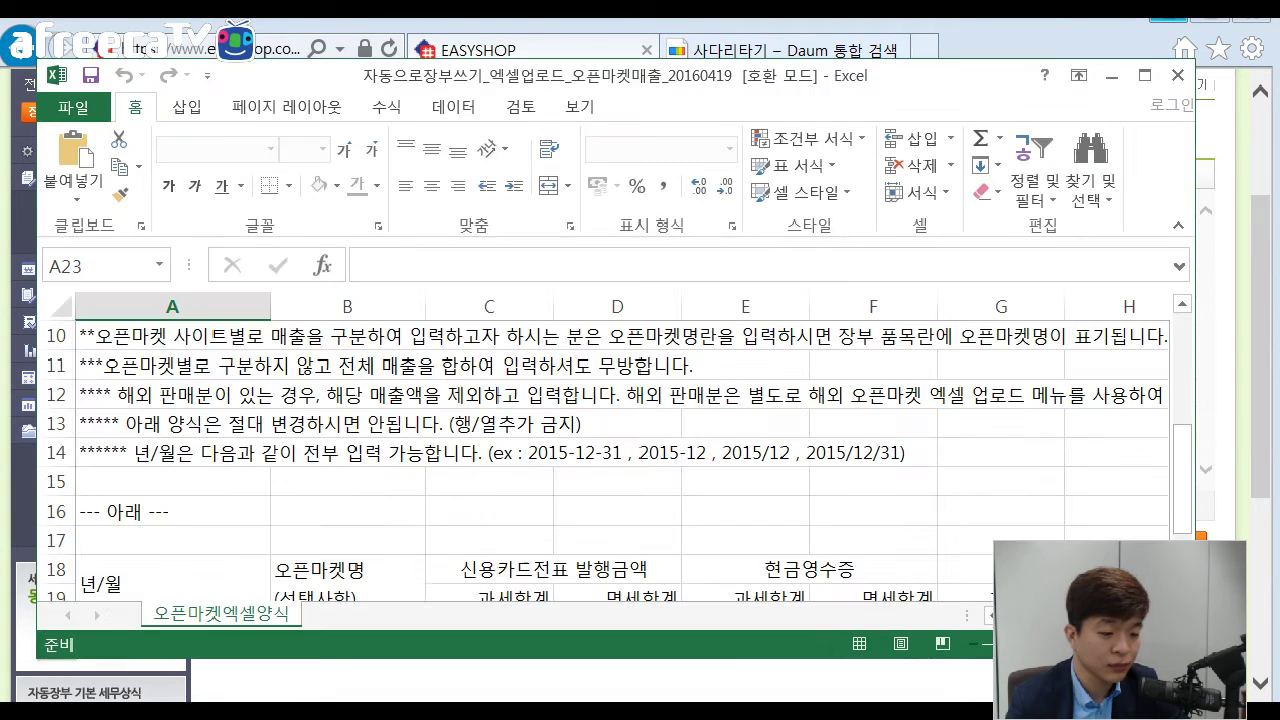
Review the template's accepted date-format note and the 2015-12-31 example date.
{"action": "left_click", "coordinate": [371, 452]}
{"action": "scroll", "coordinate": [375, 452], "scroll_direction": "down", "scroll_amount": 4}
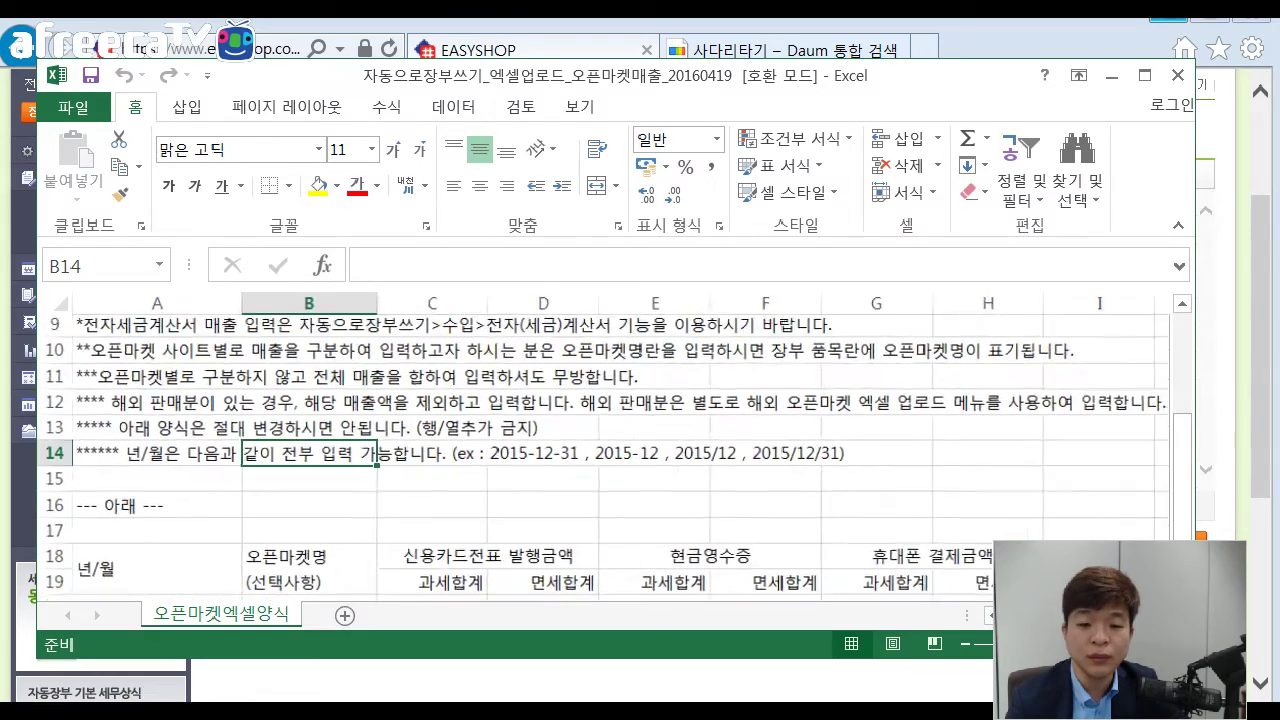
{"action": "left_click", "coordinate": [481, 457]}
{"action": "scroll", "coordinate": [600, 455], "scroll_direction": "down", "scroll_amount": 2}
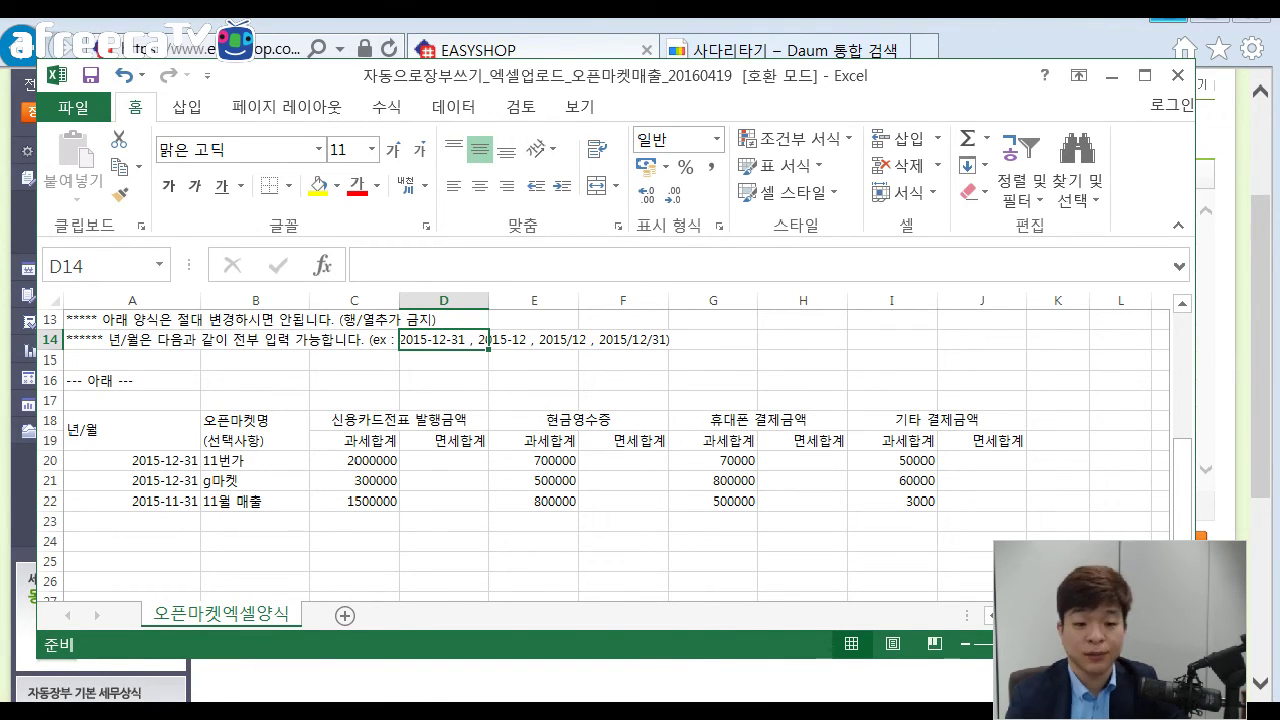
Check the first row's date, 11번가 name, and card, cash-receipt, mobile and other amounts.
{"action": "left_click", "coordinate": [132, 461]}
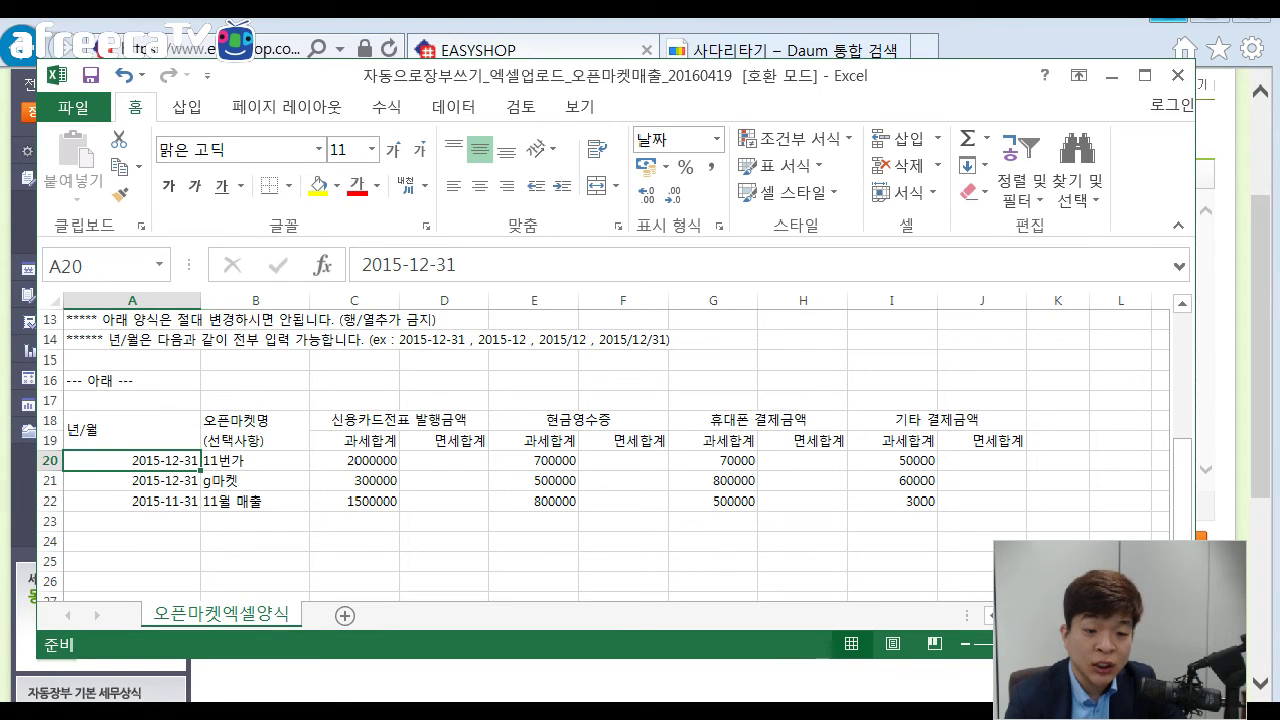
{"action": "left_click", "coordinate": [255, 461]}
{"action": "left_click", "coordinate": [255, 481]}
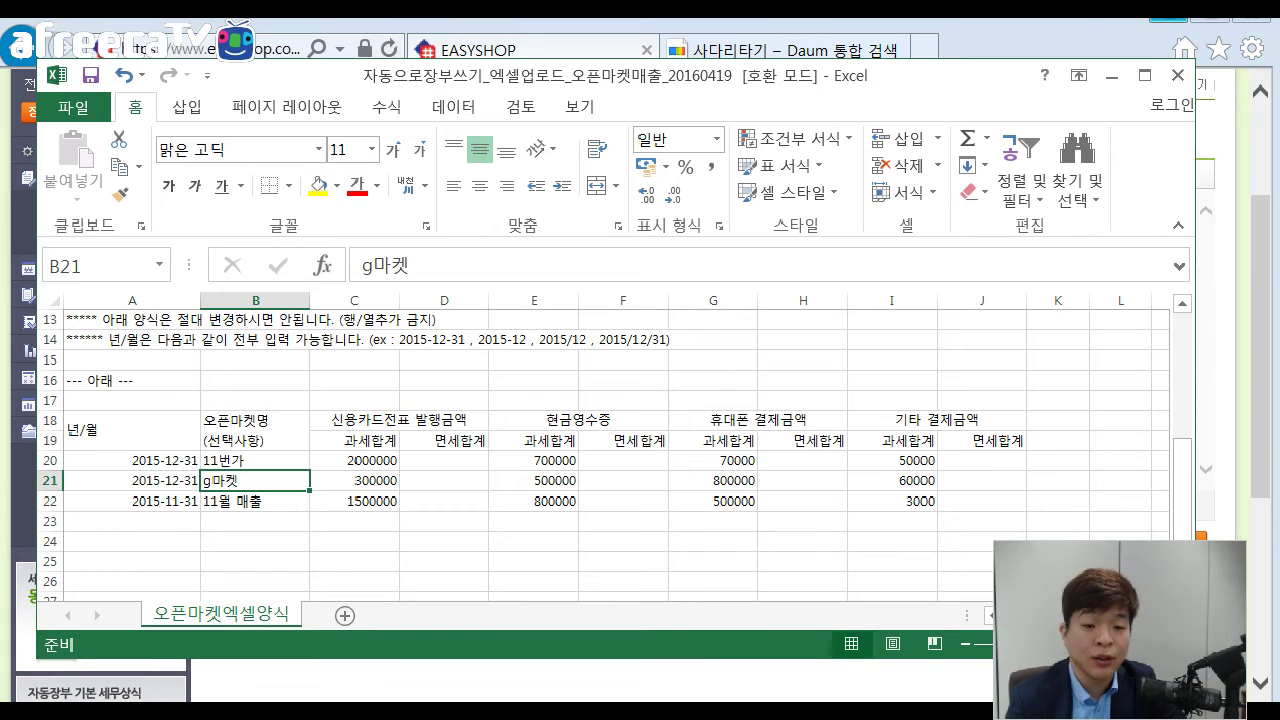
{"action": "left_click", "coordinate": [255, 461]}
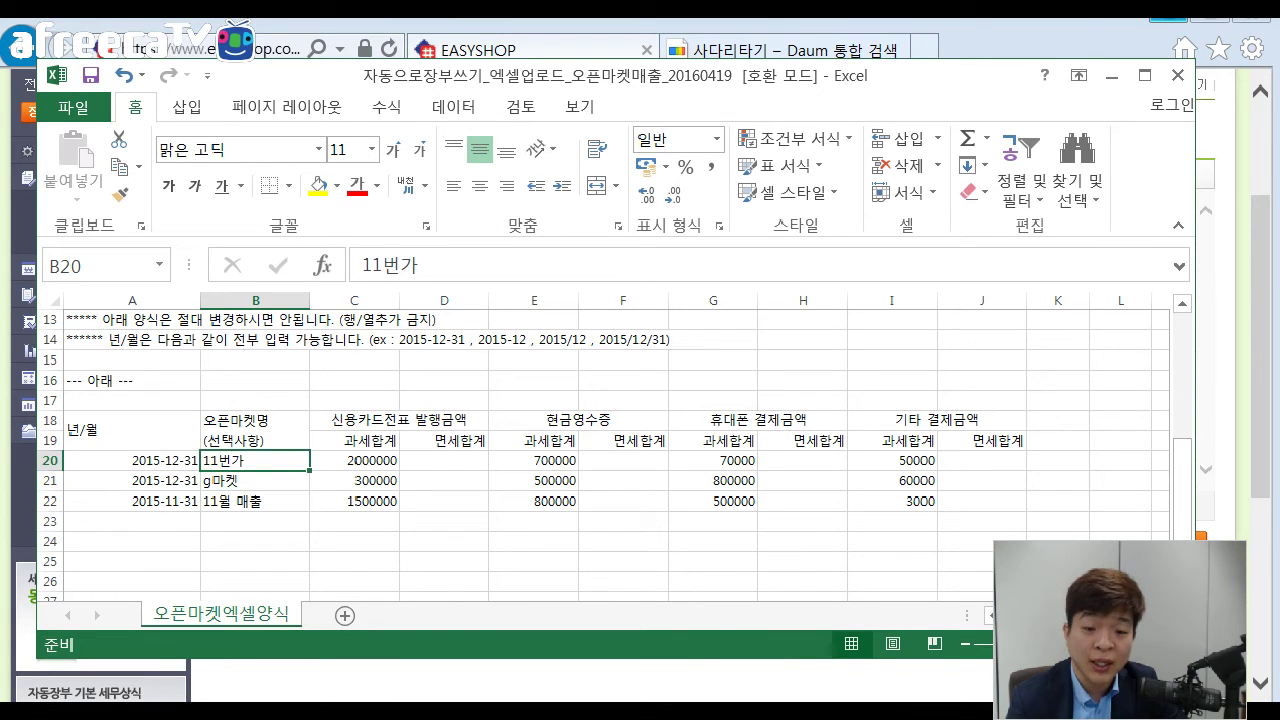
{"action": "left_click", "coordinate": [354, 461]}
{"action": "left_click", "coordinate": [534, 461]}
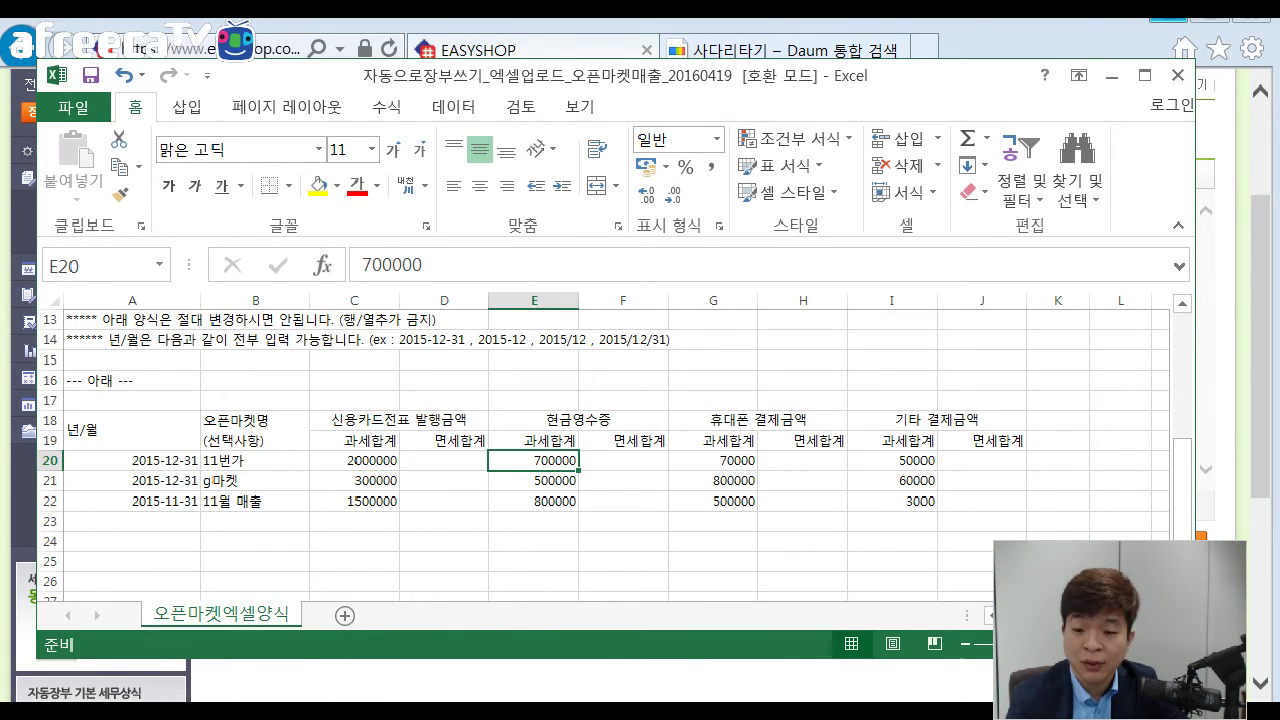
{"action": "left_click", "coordinate": [713, 461]}
{"action": "left_click", "coordinate": [892, 461]}
Check the g마켓 row's four payment amounts and the third row's 2015-11-31 date.
{"action": "left_click", "coordinate": [255, 481]}
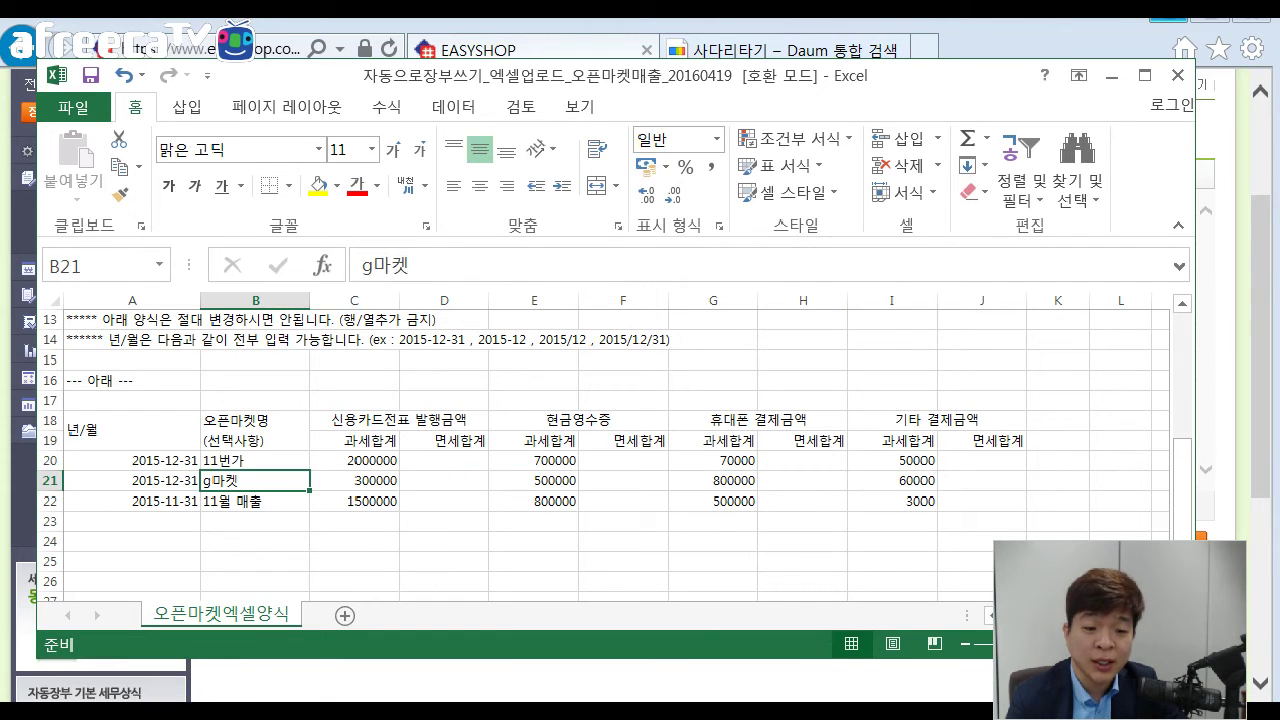
{"action": "left_click", "coordinate": [354, 481]}
{"action": "left_click", "coordinate": [534, 481]}
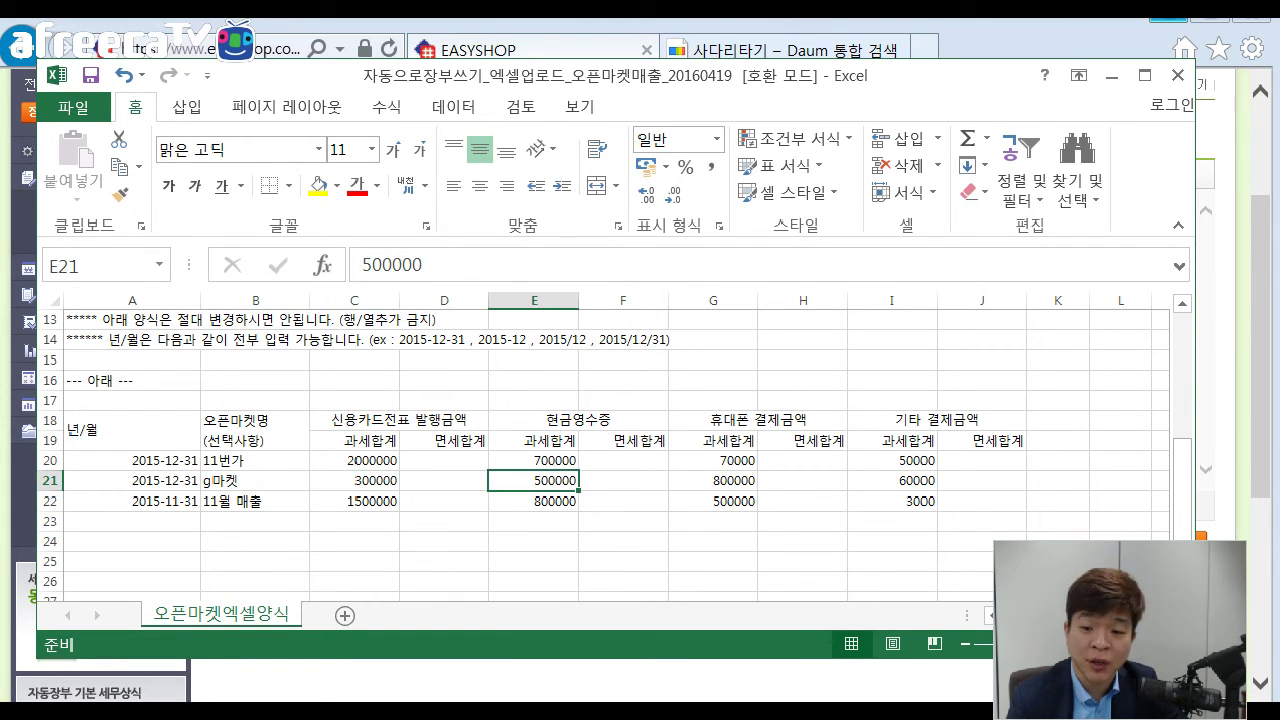
{"action": "left_click", "coordinate": [713, 481]}
{"action": "left_click", "coordinate": [892, 481]}
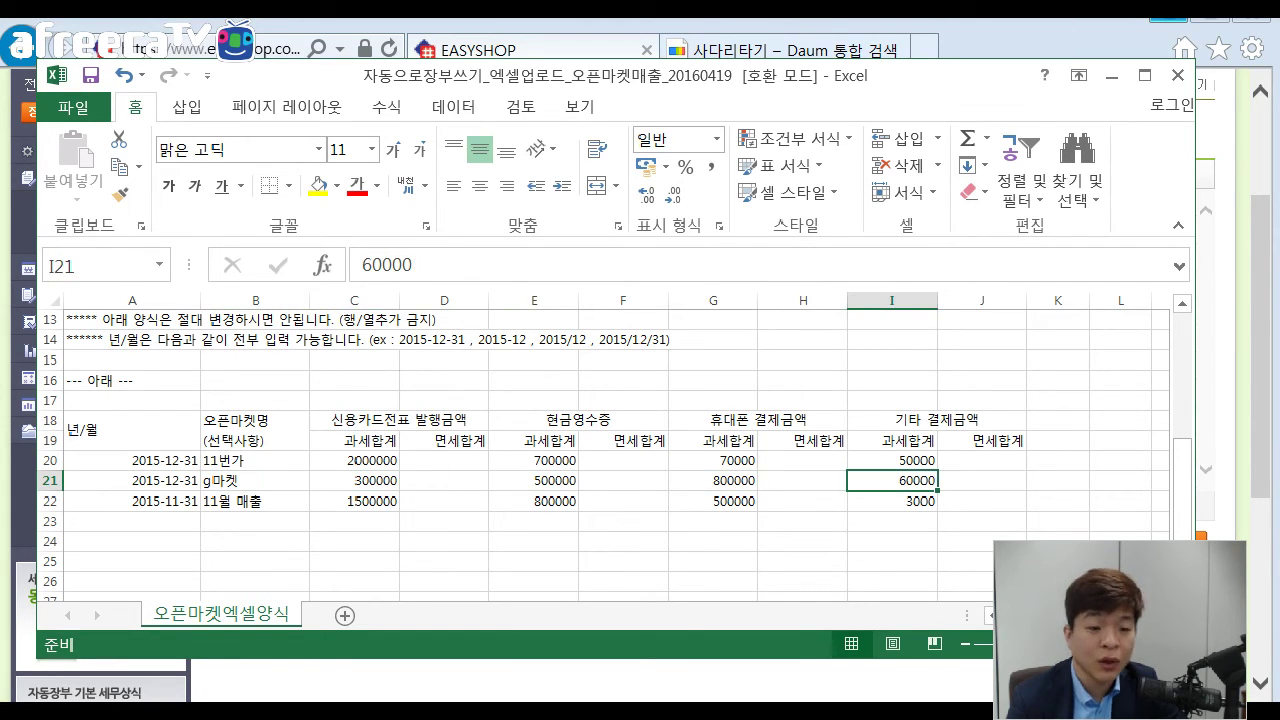
{"action": "left_click", "coordinate": [132, 502]}
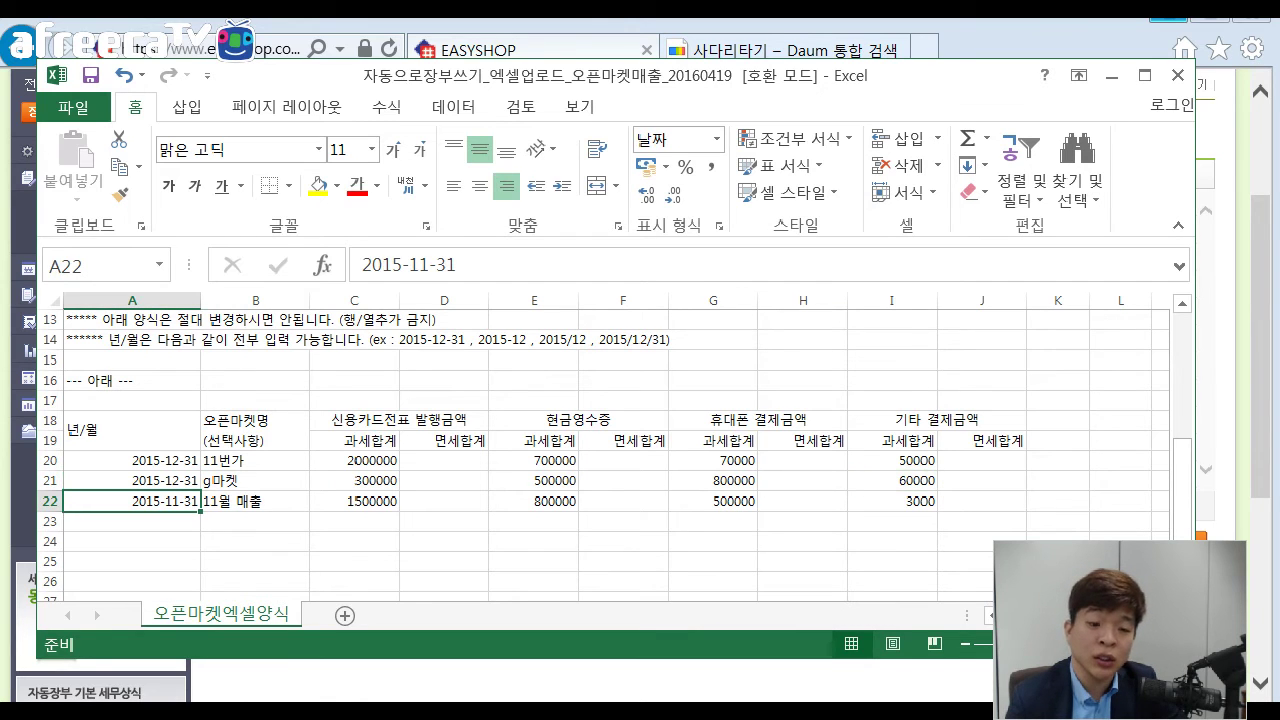
Select the 11번가 and g마켓 names, then the 1500000, 800000, 500000 and 3000 totals.
{"action": "left_click_drag", "start_coordinate": [255, 461], "coordinate": [255, 481]}
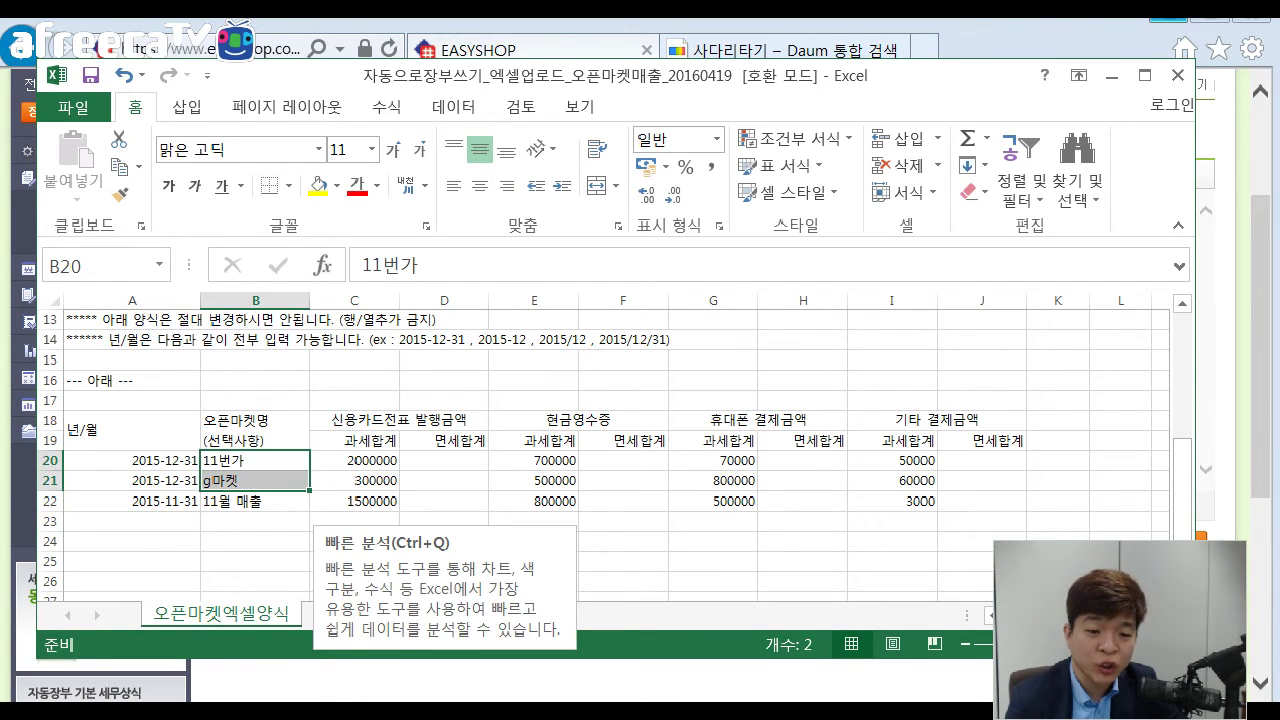
{"action": "left_click", "coordinate": [255, 522]}
{"action": "left_click", "coordinate": [255, 461]}
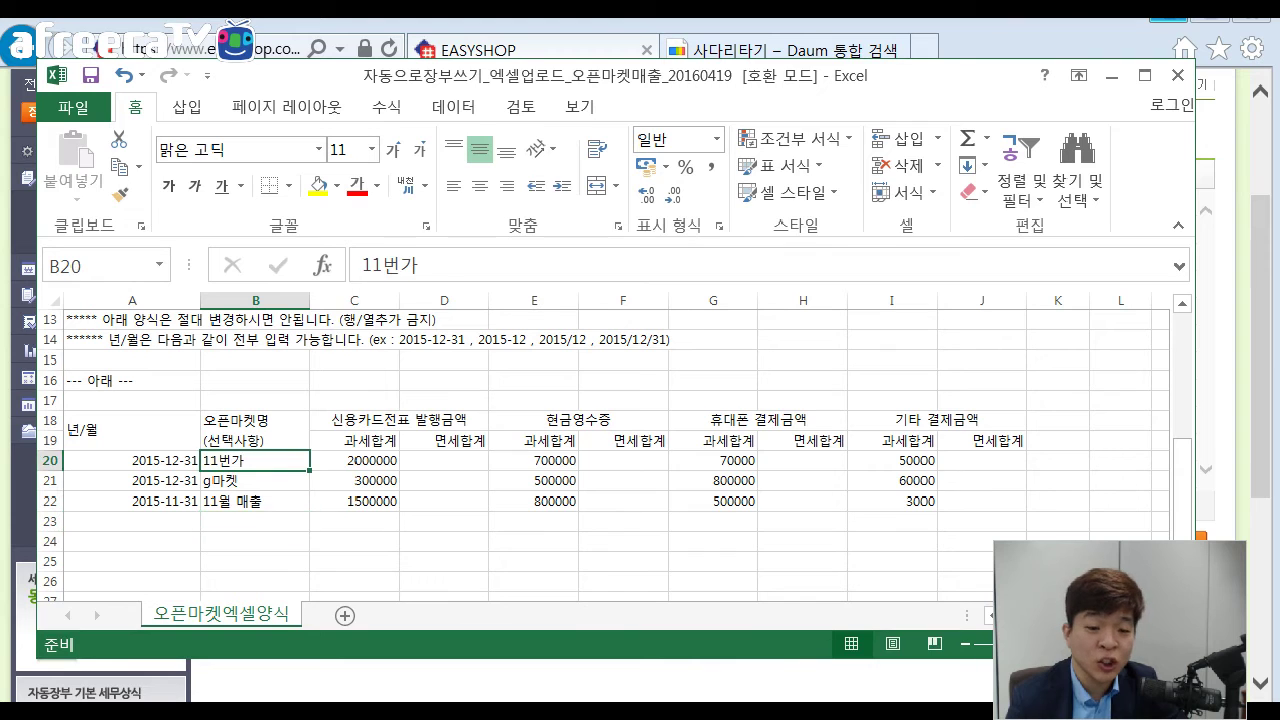
{"action": "left_click", "coordinate": [255, 481], "text": "ctrl"}
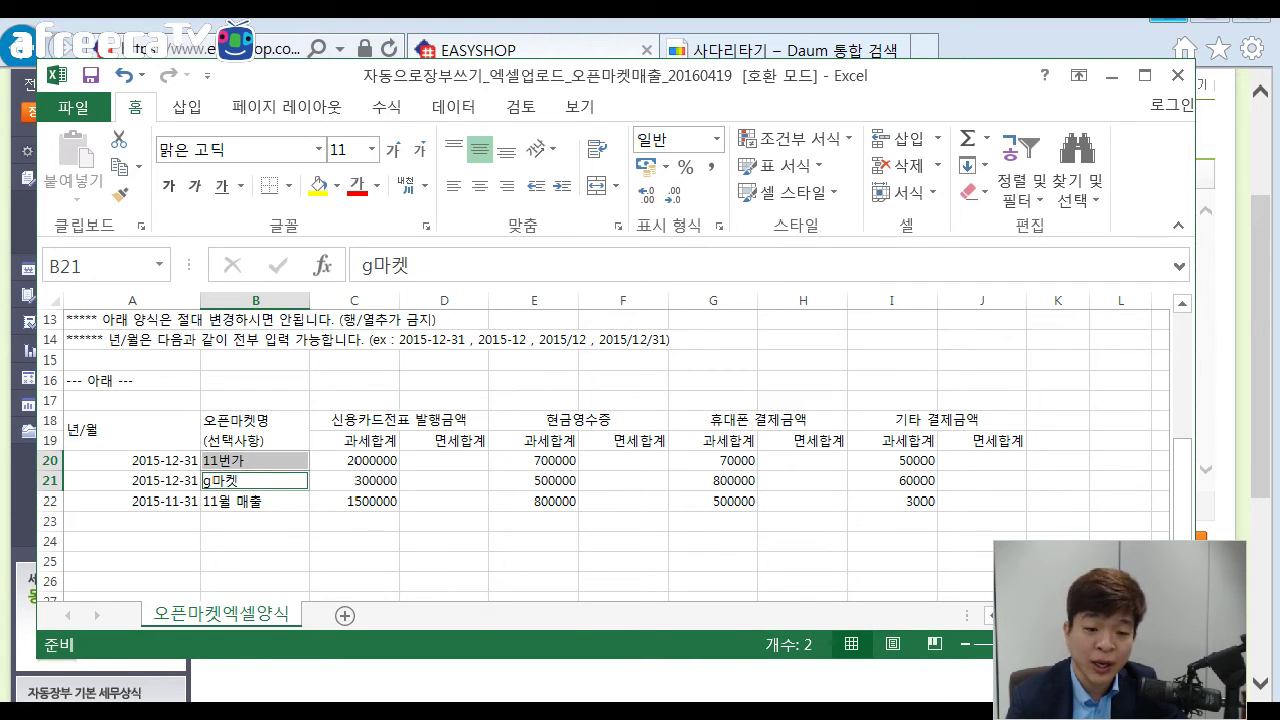
{"action": "left_click", "coordinate": [354, 501]}
{"action": "left_click", "coordinate": [534, 501], "text": "ctrl"}
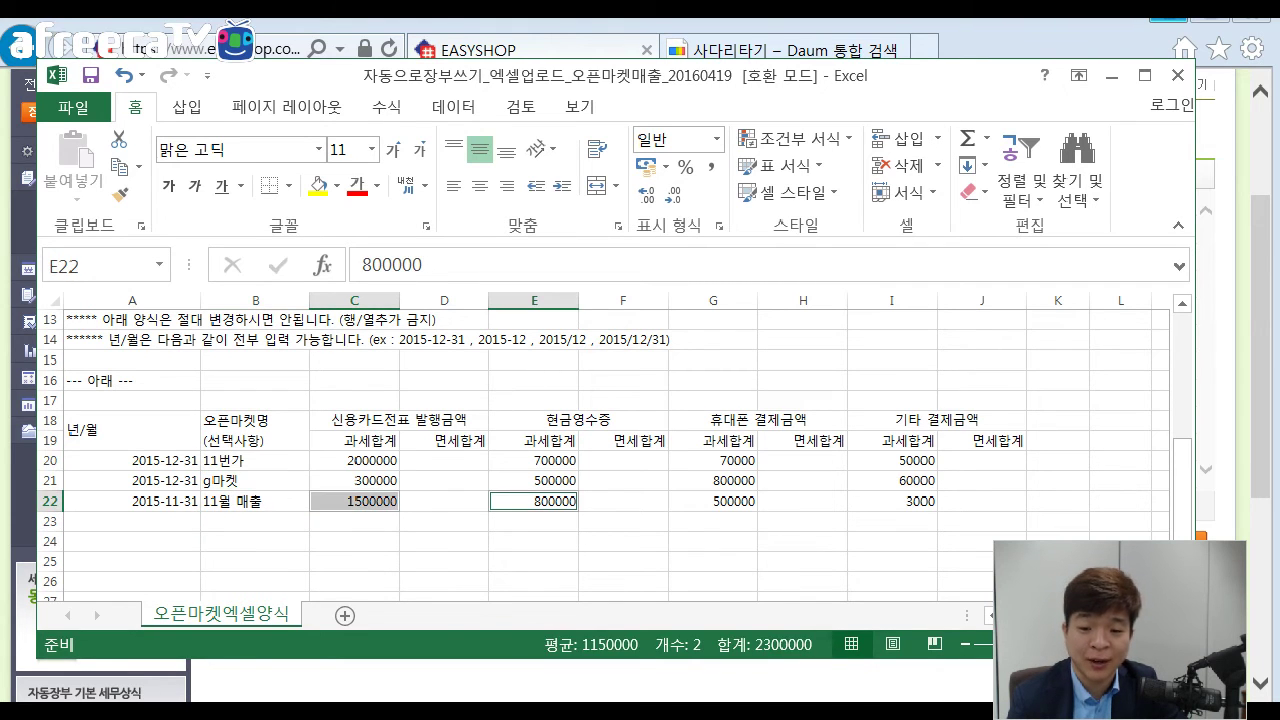
{"action": "left_click", "coordinate": [713, 501], "text": "ctrl"}
{"action": "left_click", "coordinate": [892, 501], "text": "ctrl"}
{"action": "left_click", "coordinate": [892, 541]}
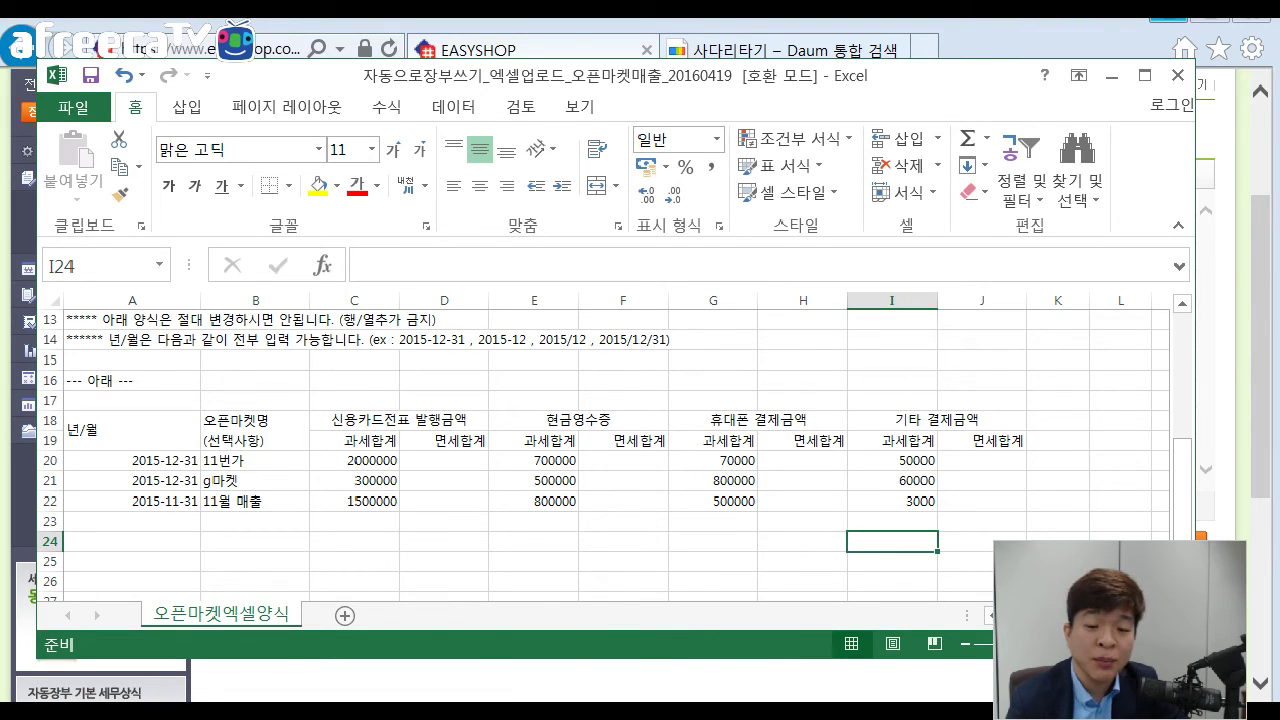
{"action": "left_click", "coordinate": [444, 521]}
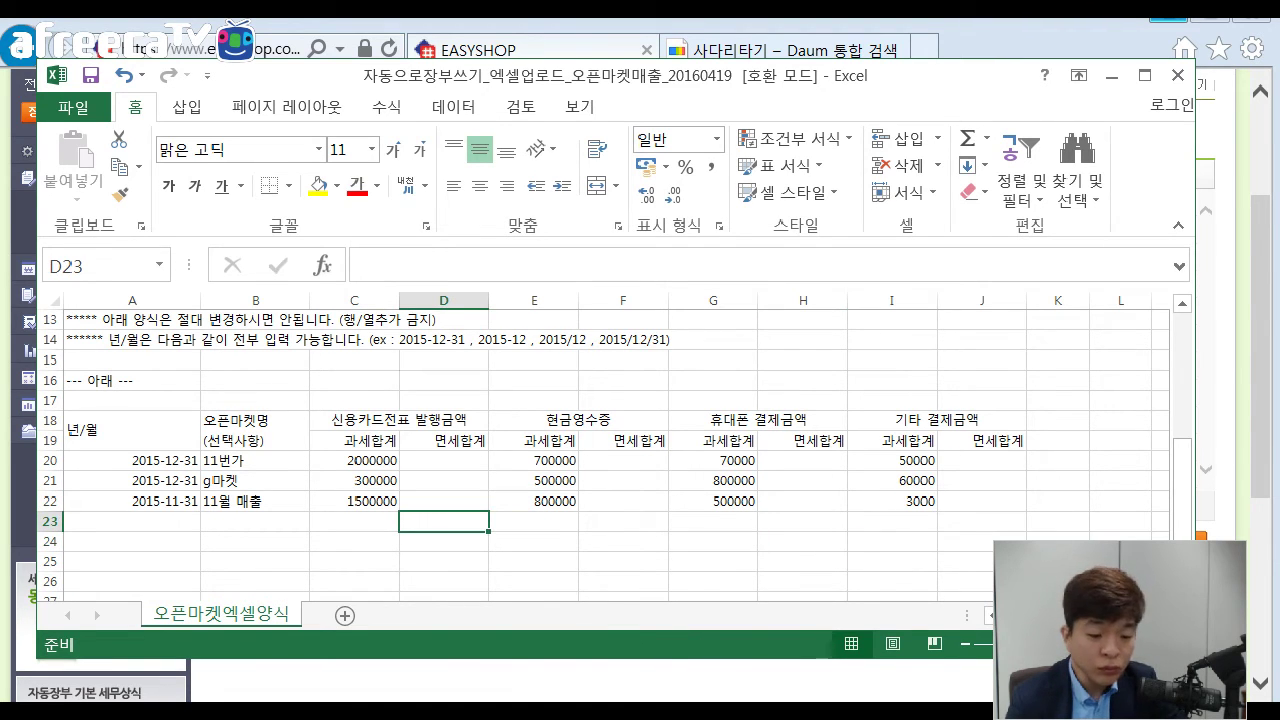
Compare the third row's 1500000 taxable card amount in C22 with tax-free cell D22.
{"action": "left_click", "coordinate": [444, 501]}
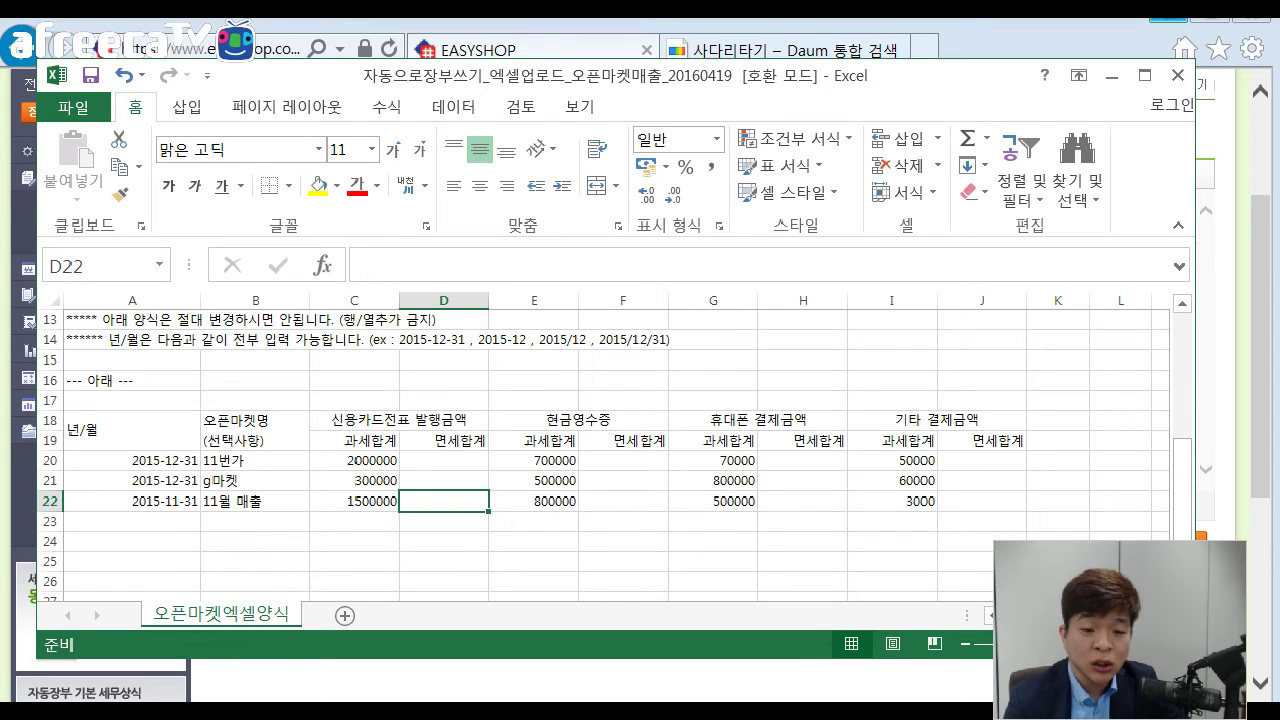
{"action": "left_click", "coordinate": [354, 501]}
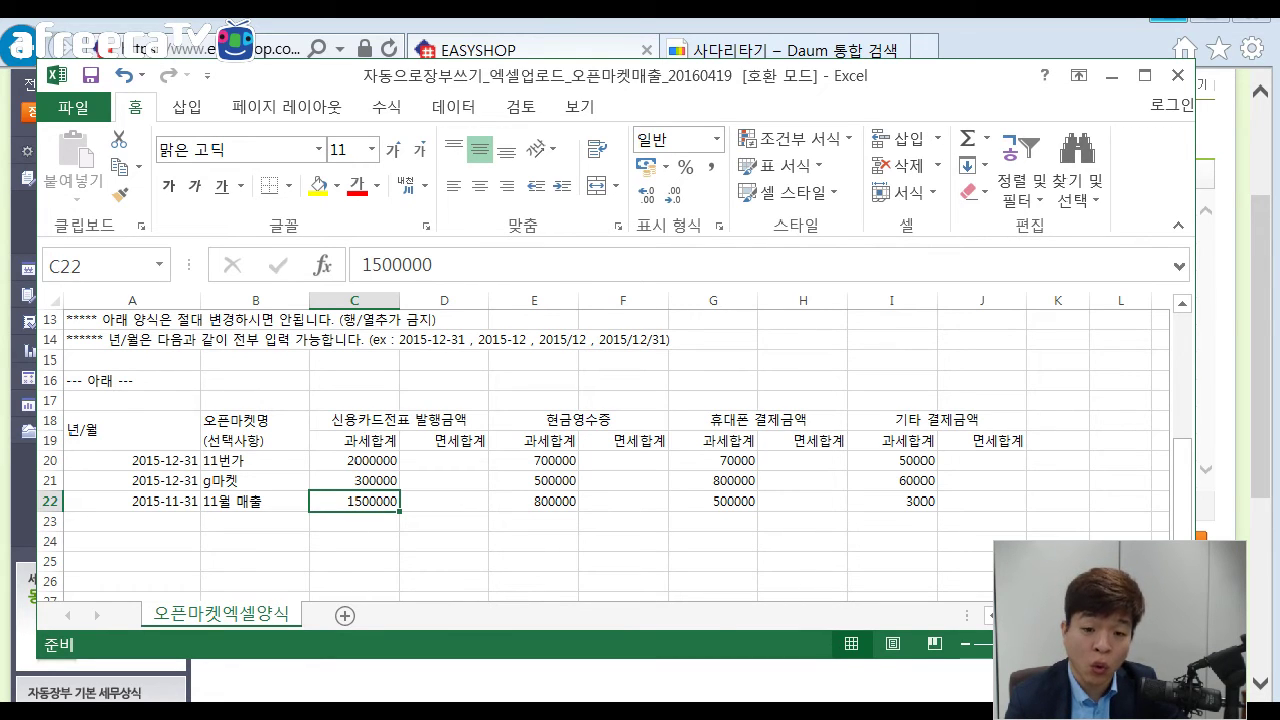
{"action": "left_click", "coordinate": [444, 501]}
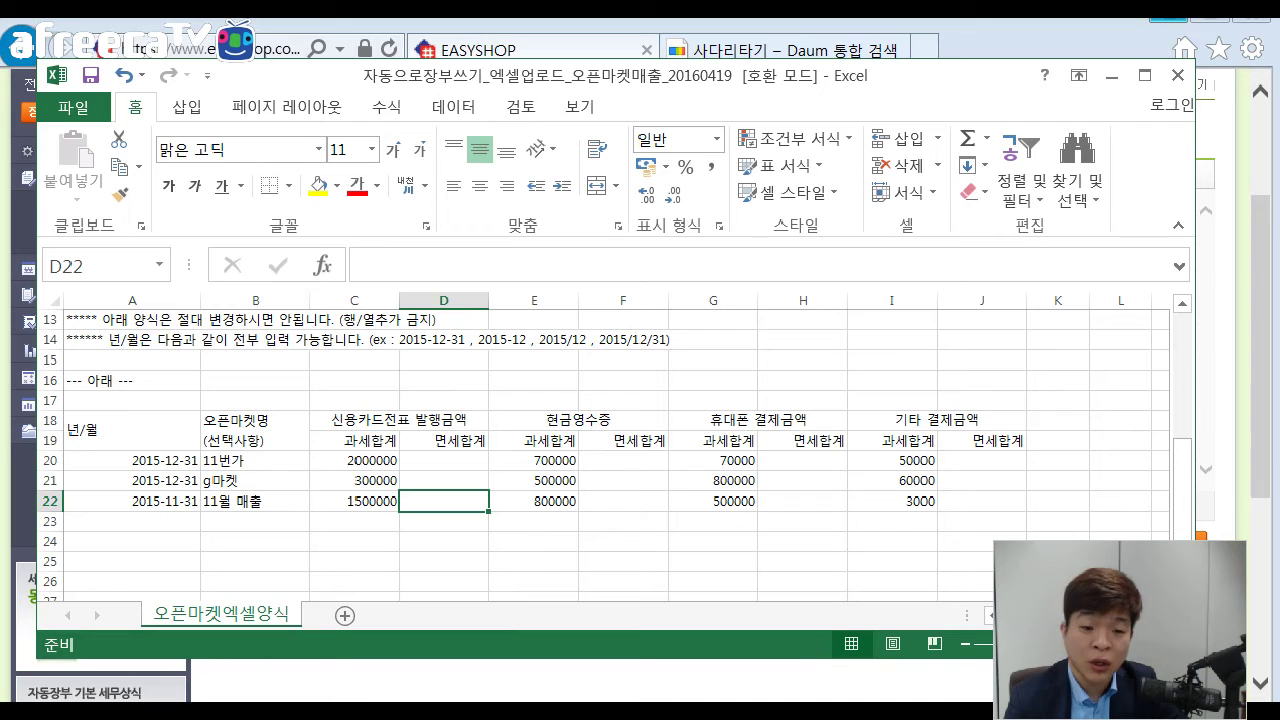
{"action": "left_click", "coordinate": [354, 500]}
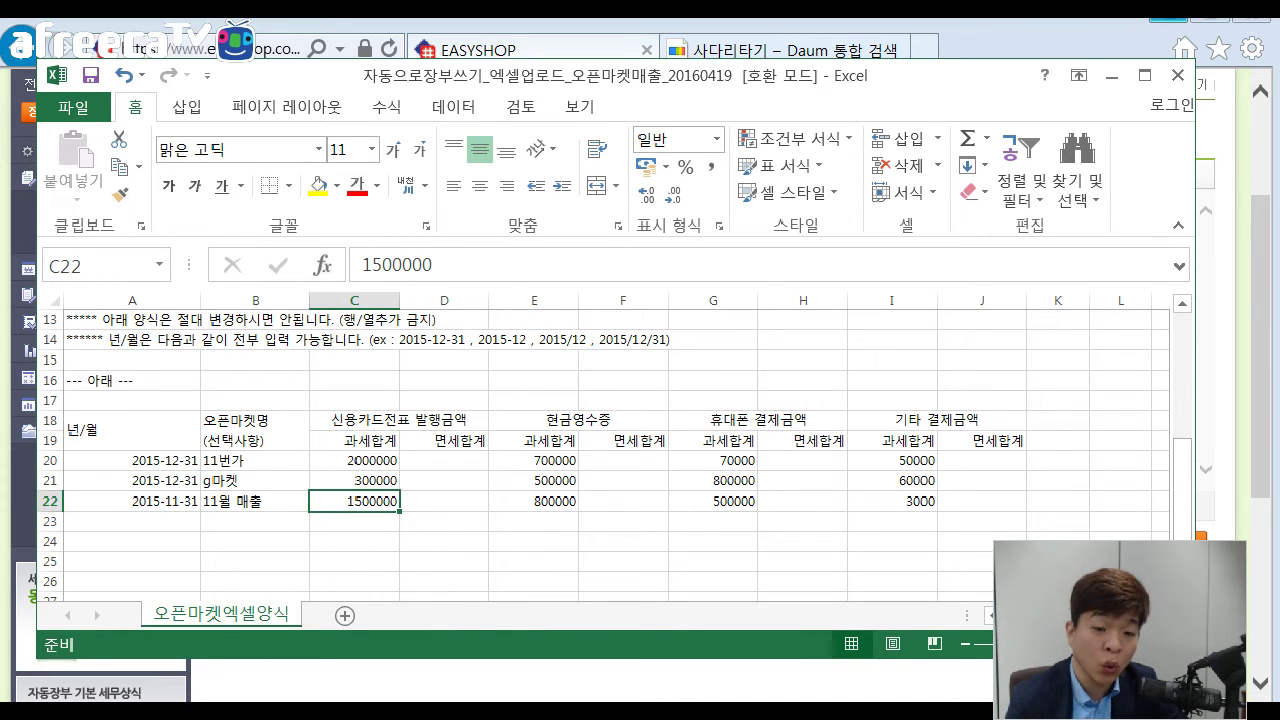
Confirm tax-free card cells D20–D22, select C20:D20, and return to EASYSHOP.
{"action": "left_click", "coordinate": [444, 460]}
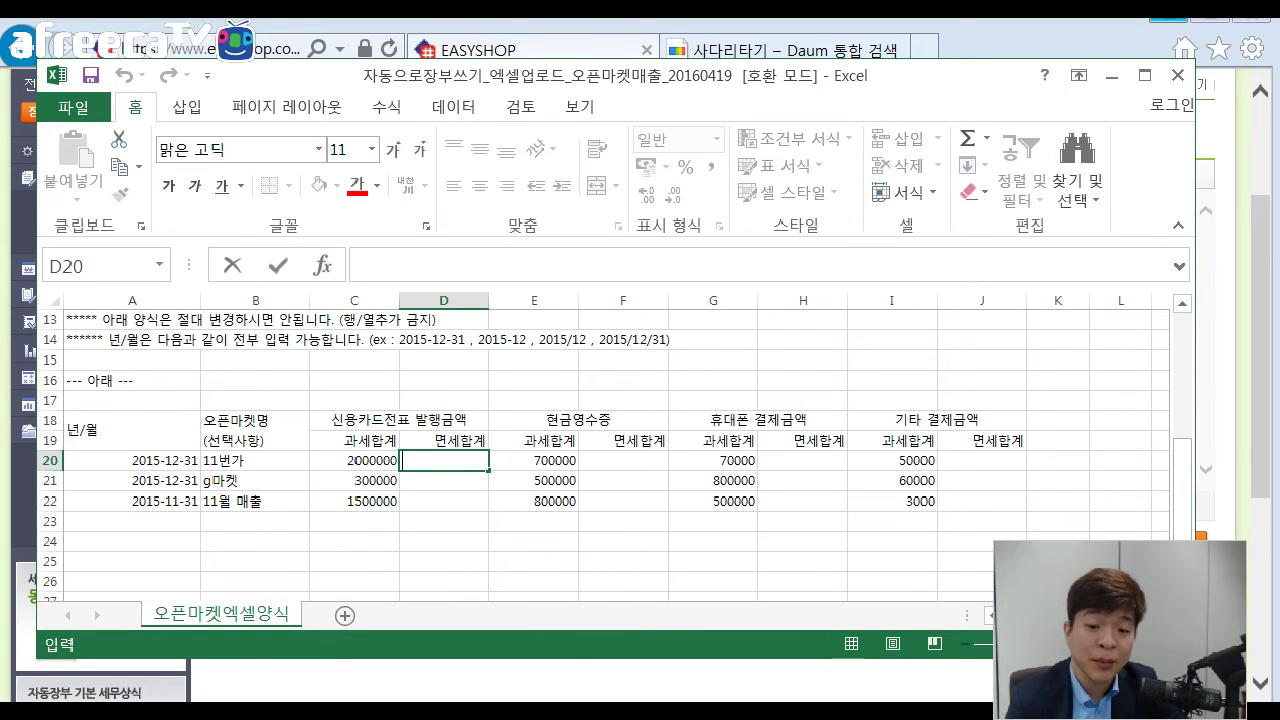
{"action": "key", "text": "Return"}
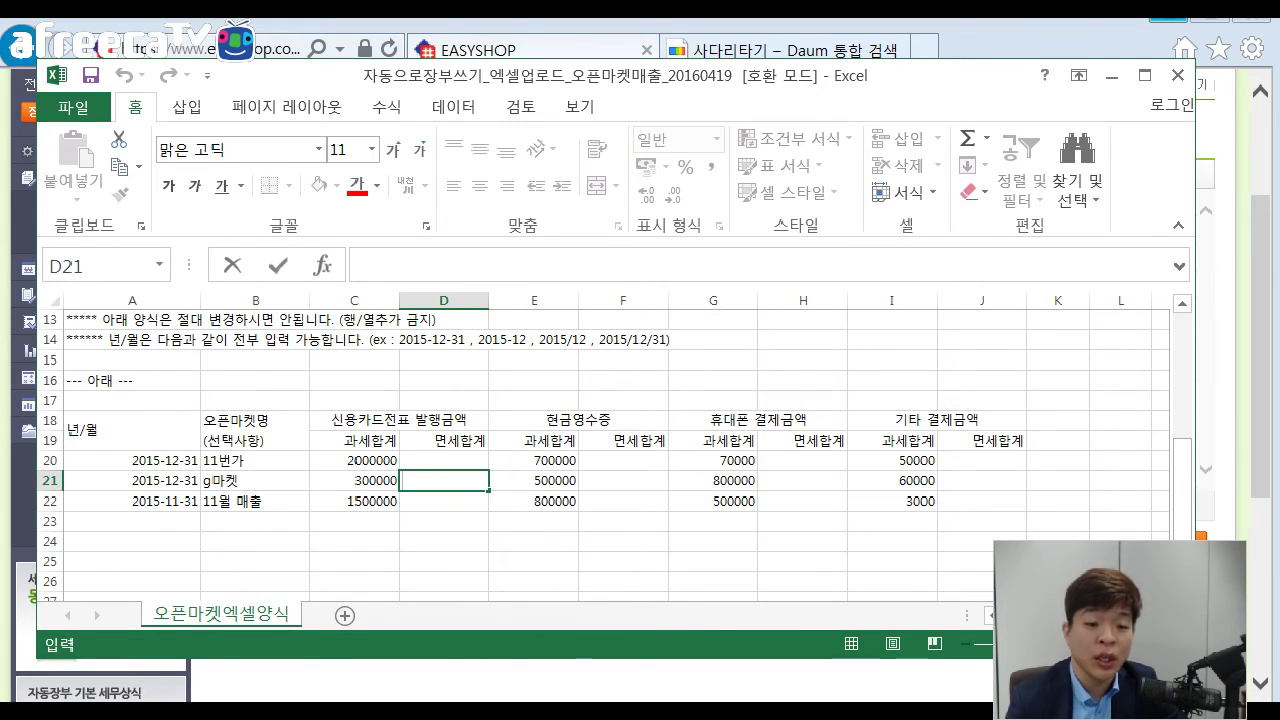
{"action": "key", "text": "Return"}
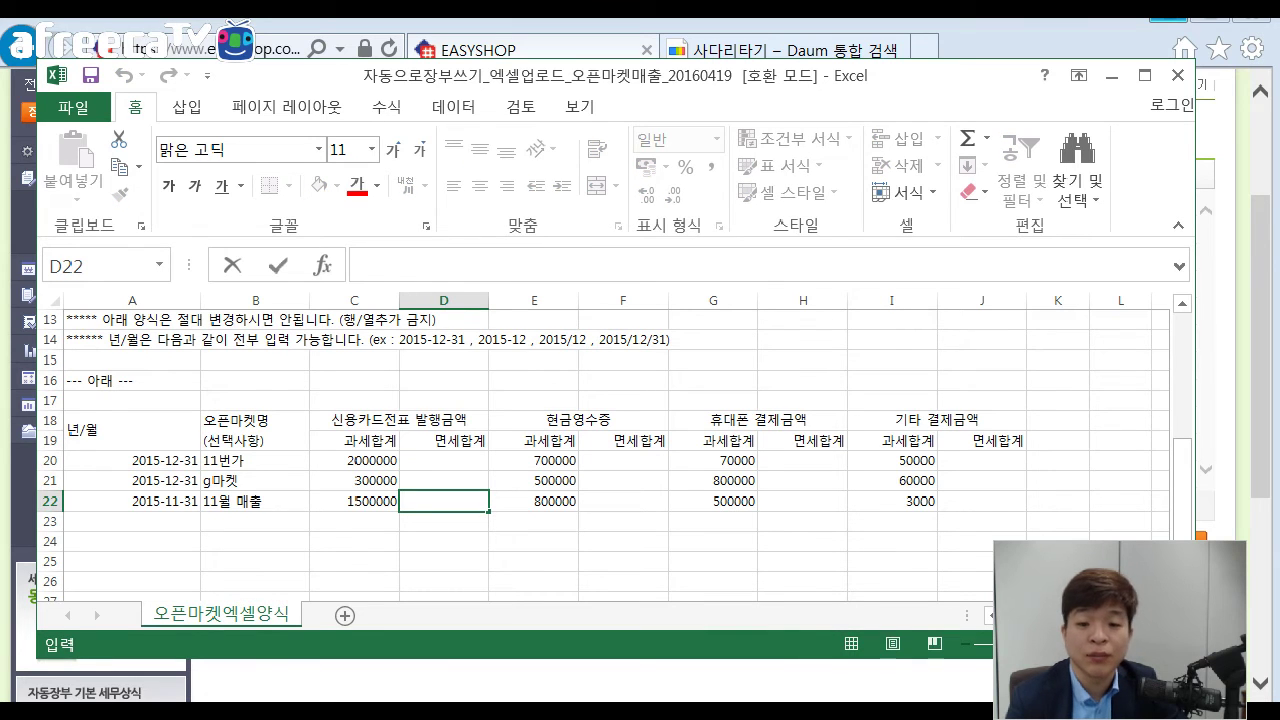
{"action": "left_click", "coordinate": [444, 460]}
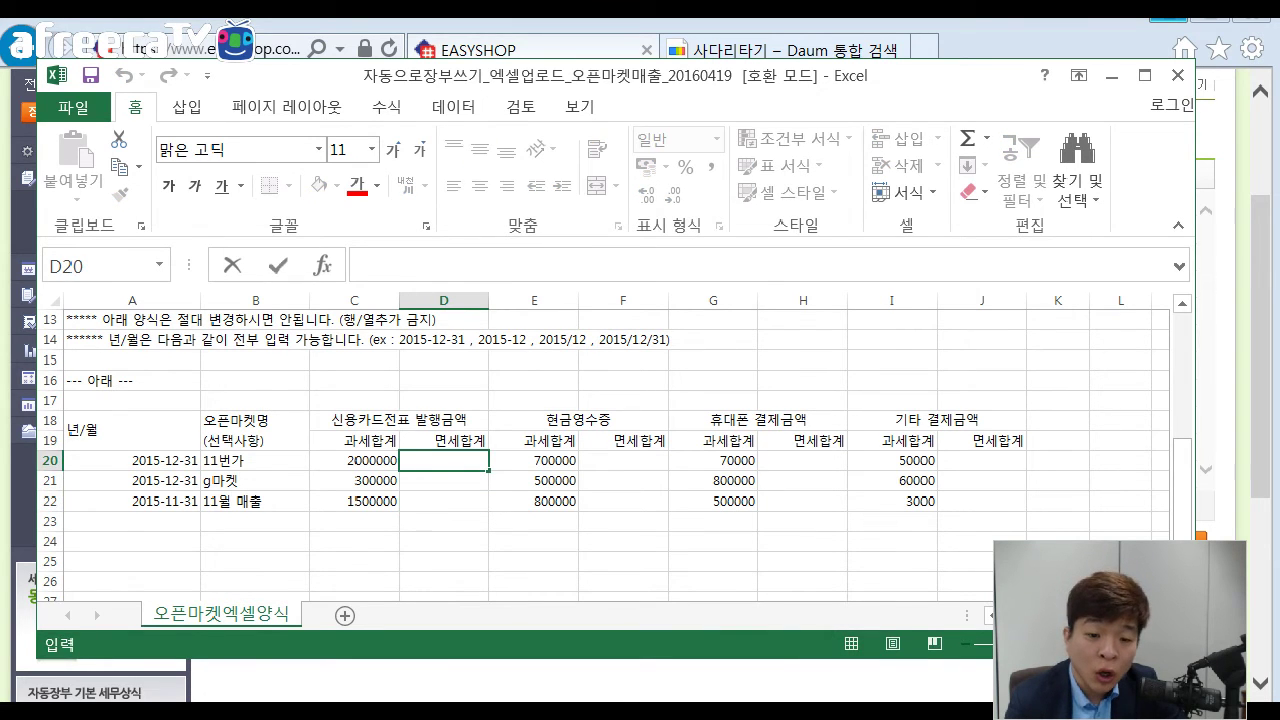
{"action": "left_click", "coordinate": [354, 460]}
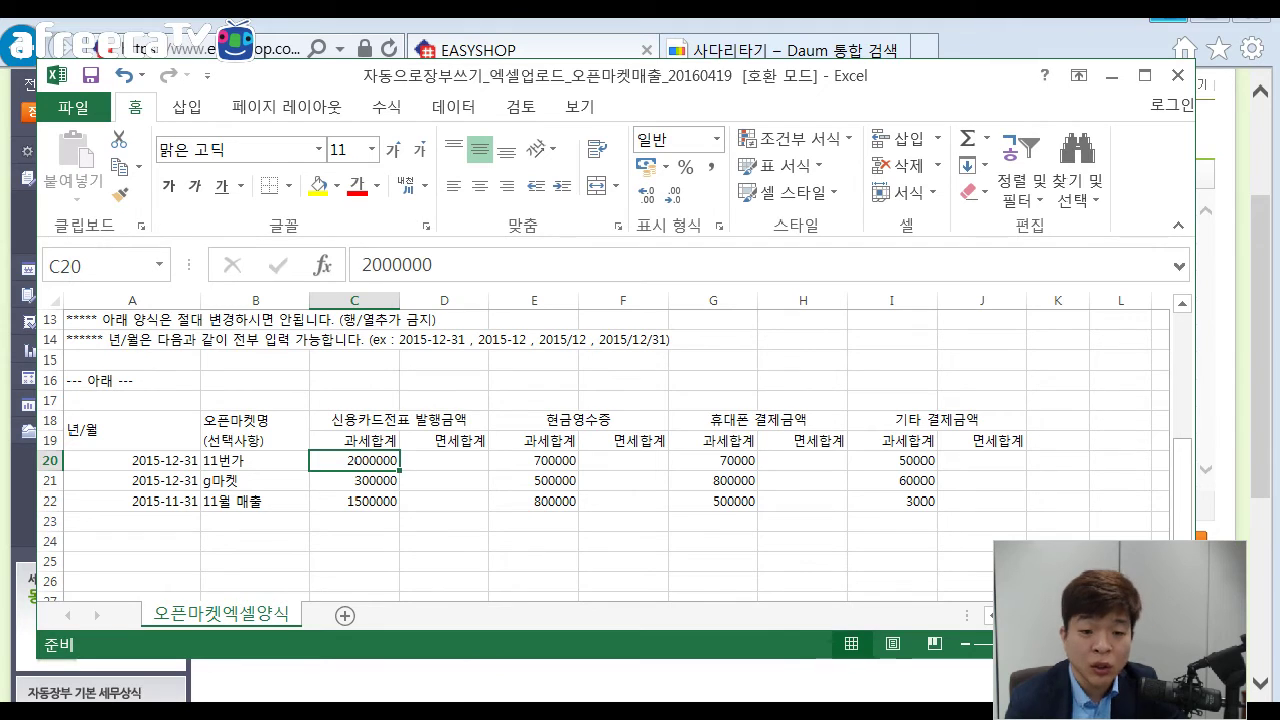
{"action": "left_click", "coordinate": [444, 460]}
{"action": "left_click_drag", "start_coordinate": [354, 460], "coordinate": [444, 460]}
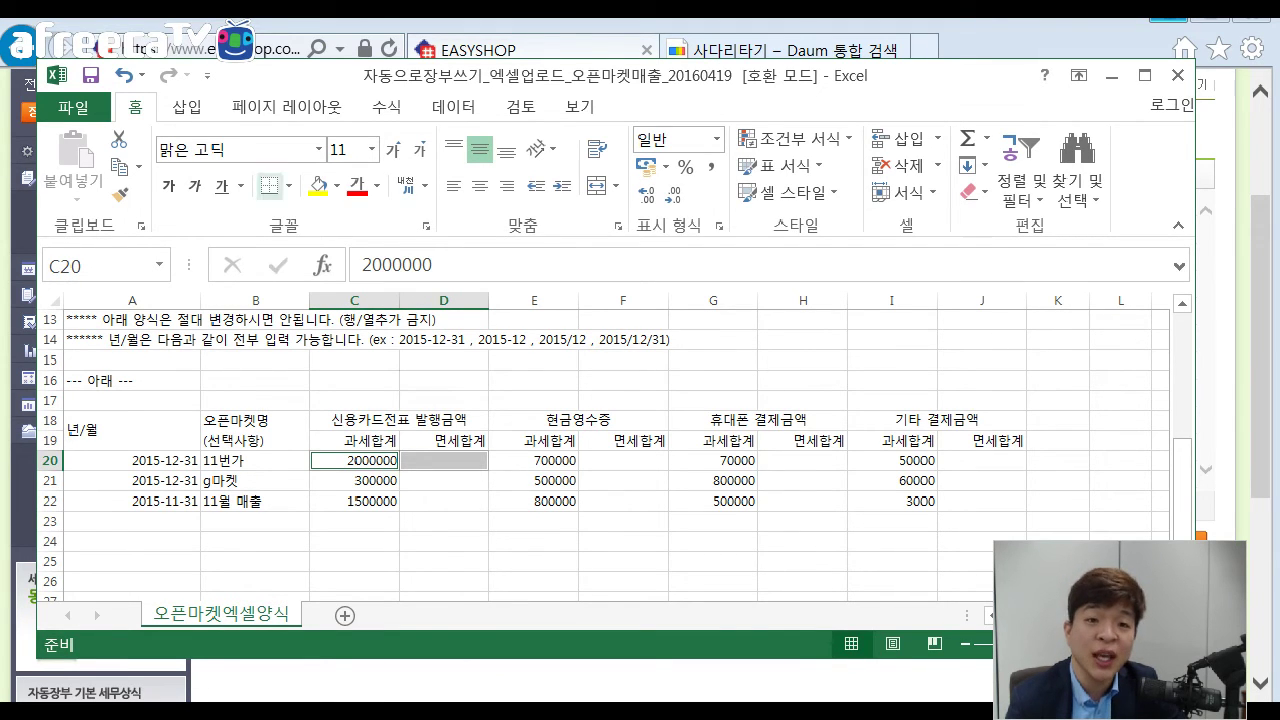
{"action": "key", "text": "alt+Tab"}
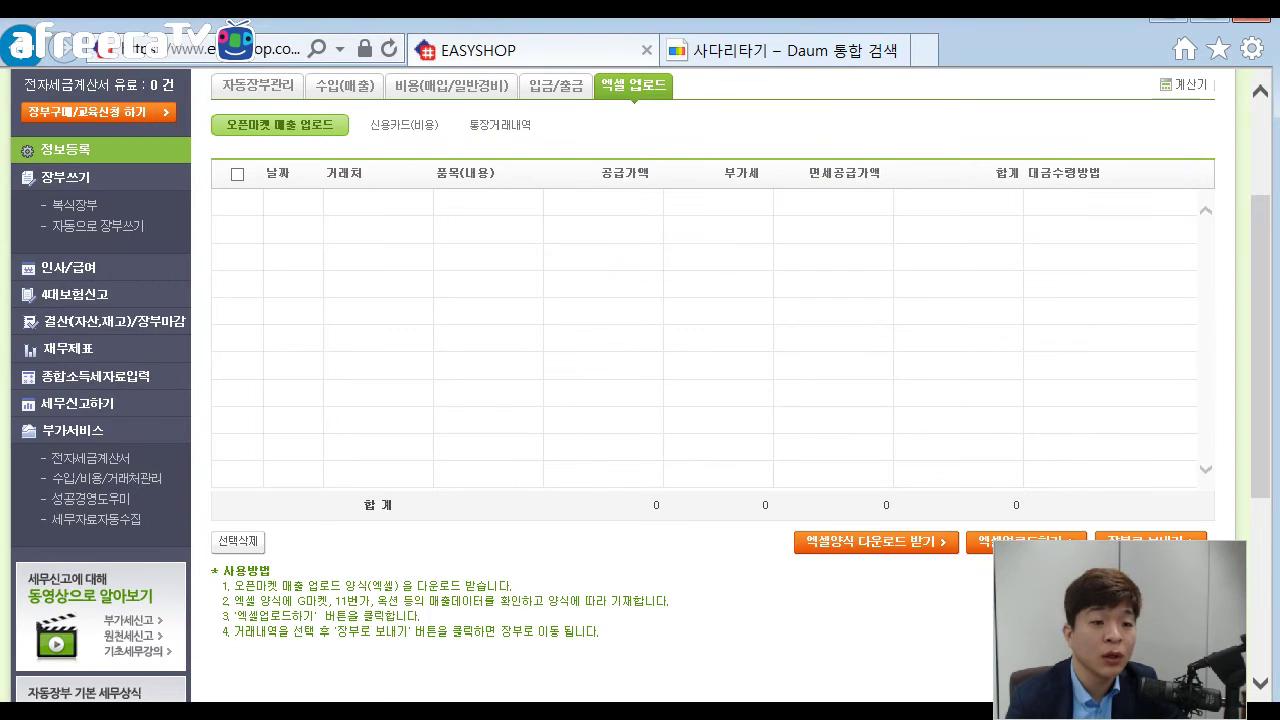
Reload EASYSHOP and submit the account password on the confirmation page.
{"action": "key", "text": "F5"}
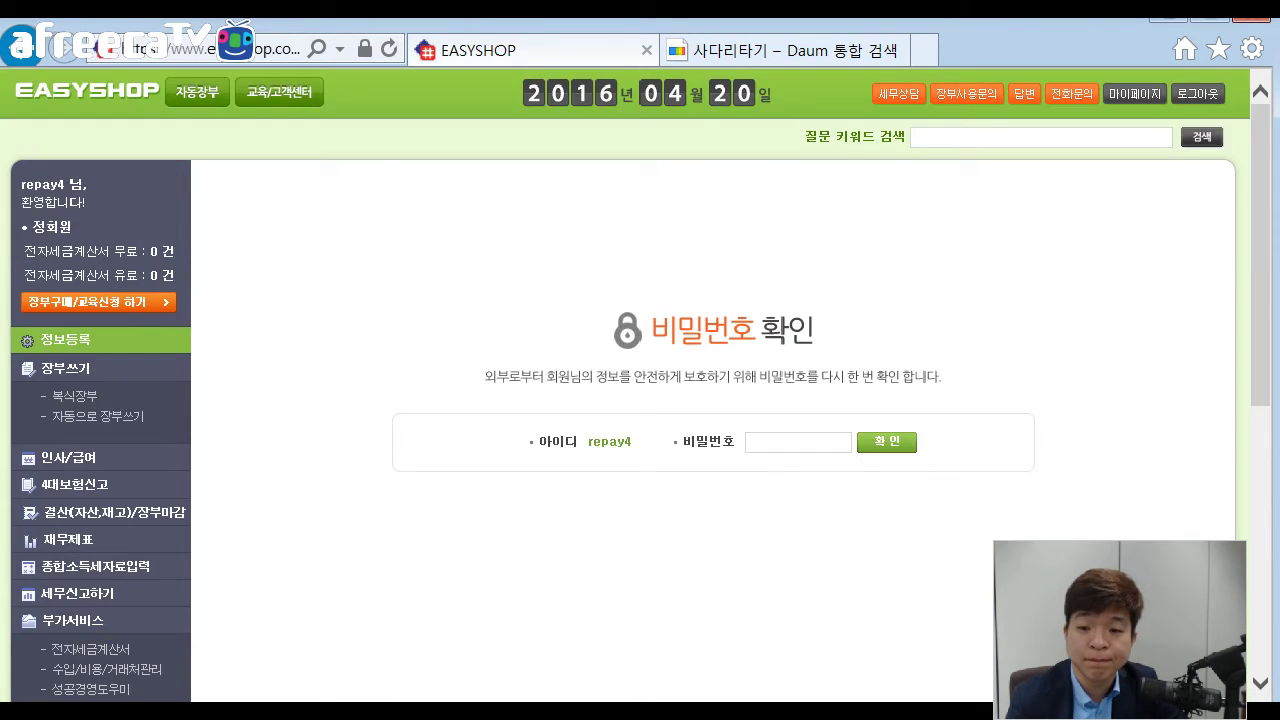
{"action": "type", "text": "****"}
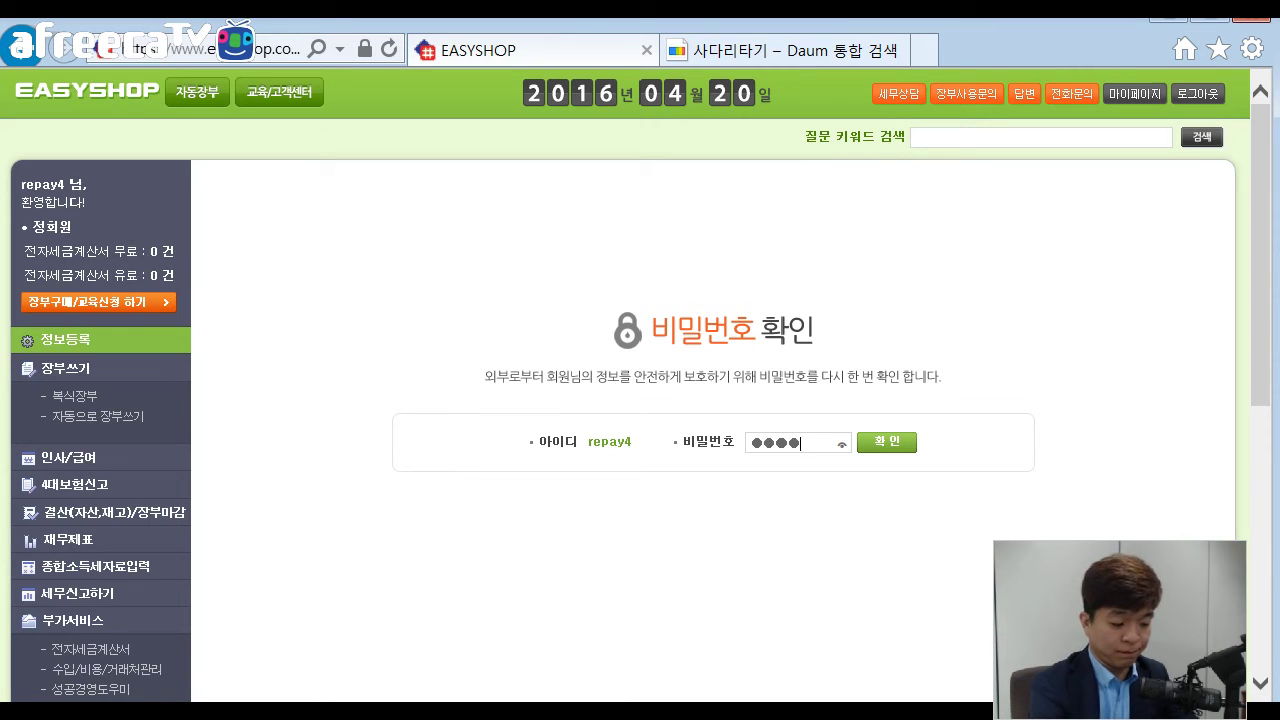
{"action": "key", "text": "BackSpace"}
{"action": "key", "text": "BackSpace"}
{"action": "key", "text": "BackSpace"}
{"action": "key", "text": "BackSpace"}
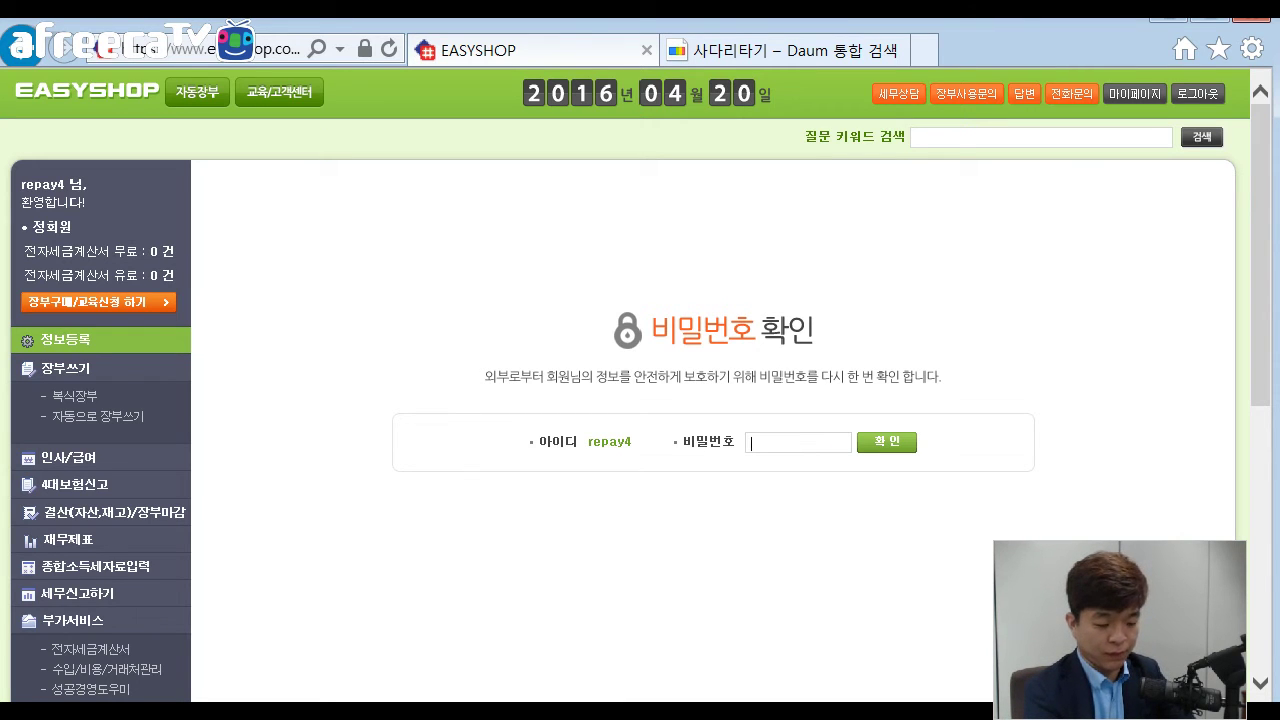
{"action": "type", "text": "******"}
{"action": "key", "text": "Return"}
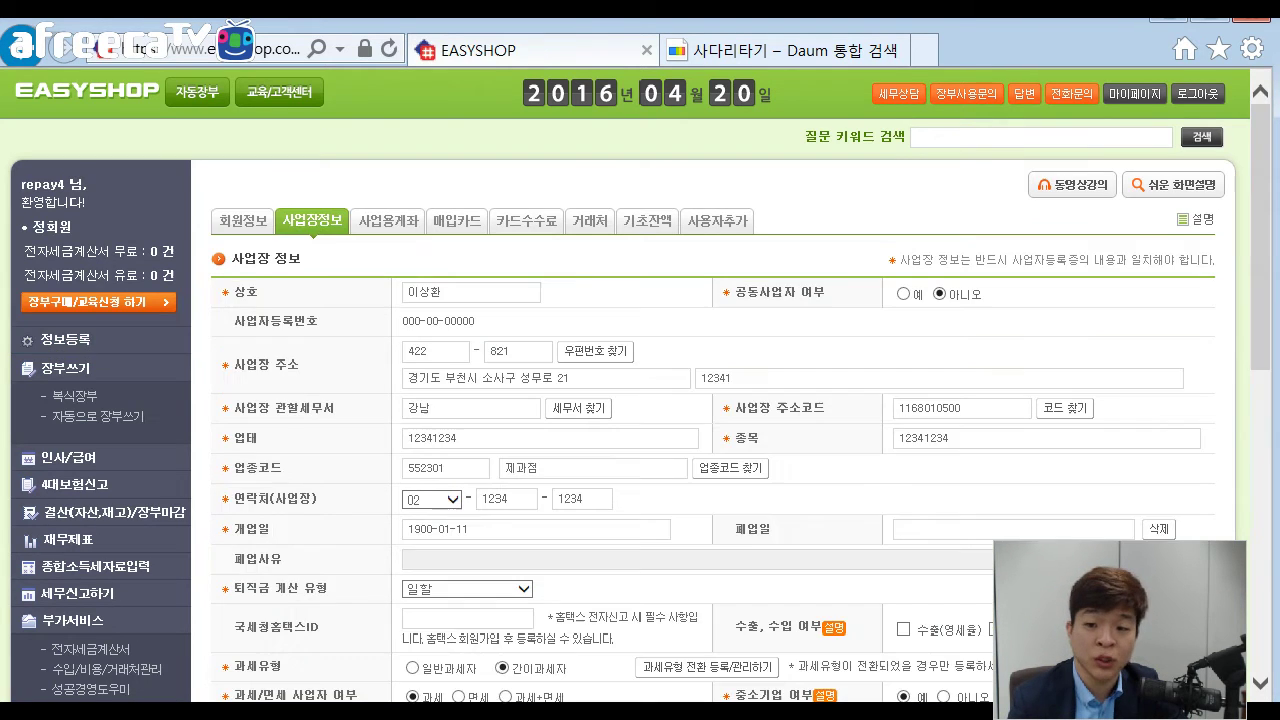
Highlight the 과세/면세 사업자 여부 row and its 면세 and 과세+면세 options.
{"action": "scroll", "coordinate": [640, 400], "scroll_direction": "down", "scroll_amount": 3}
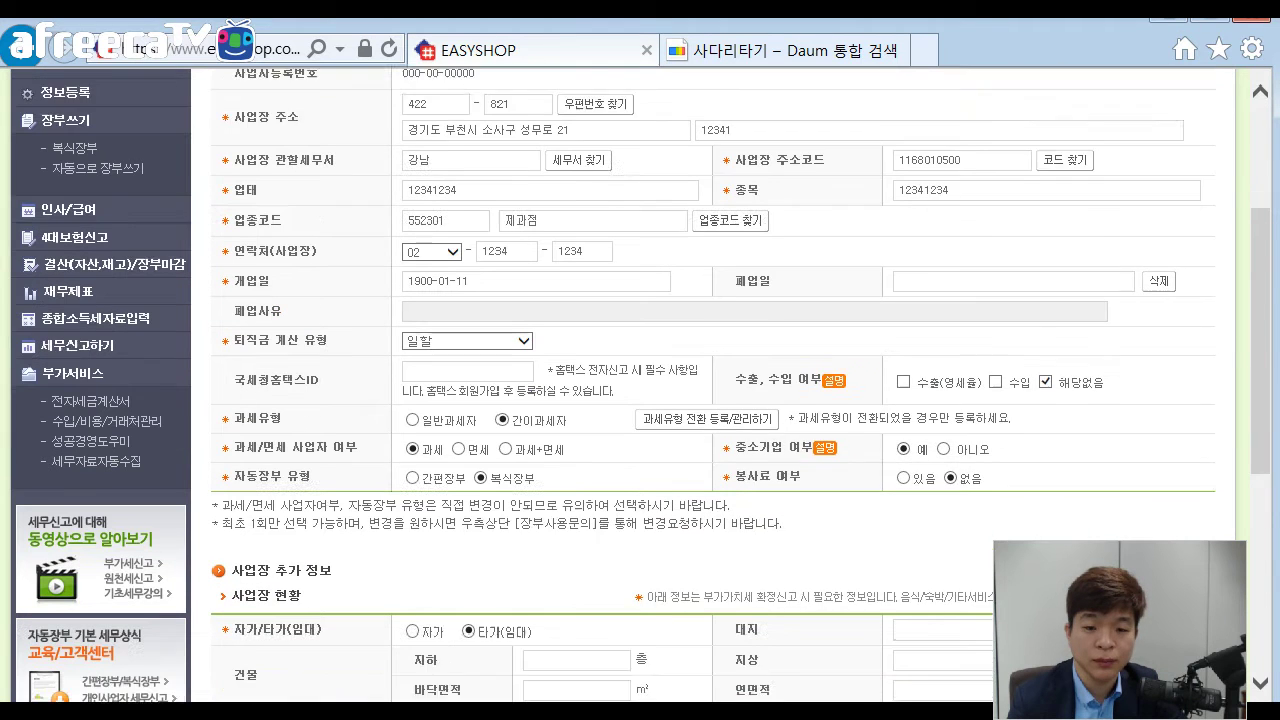
{"action": "left_click_drag", "start_coordinate": [234, 410], "coordinate": [358, 410]}
{"action": "left_click", "coordinate": [358, 410]}
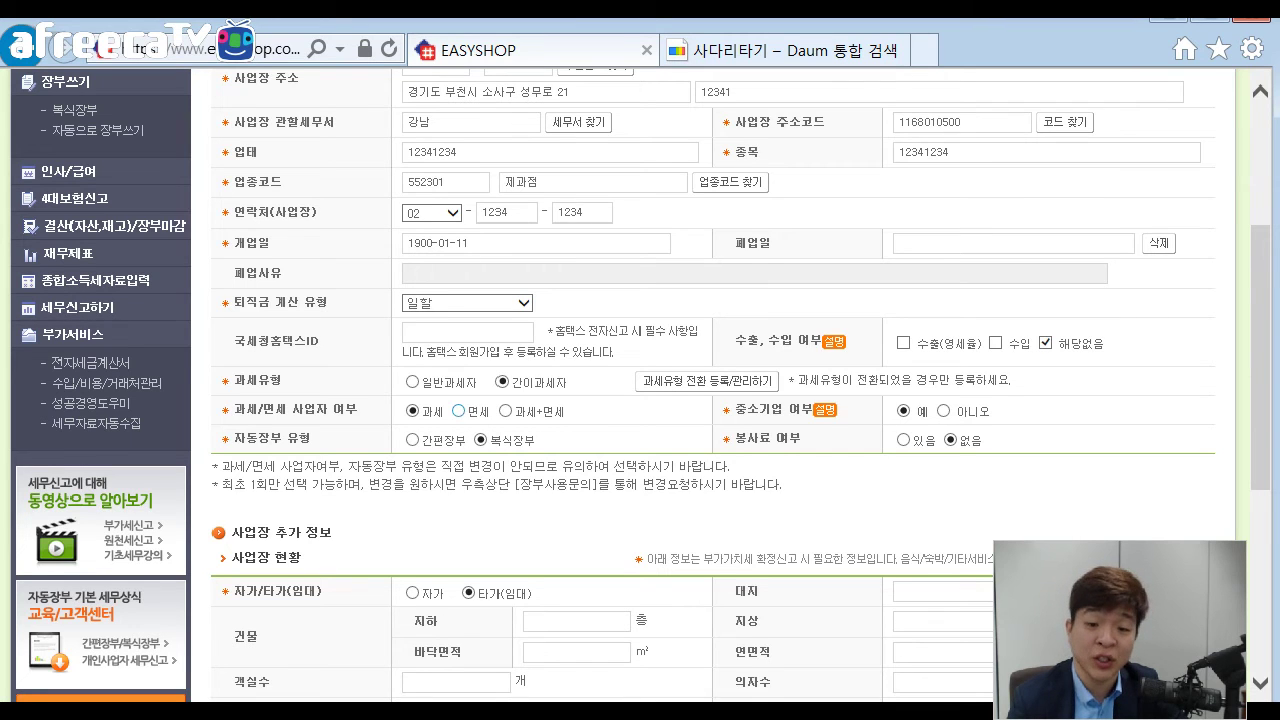
{"action": "double_click", "coordinate": [479, 411]}
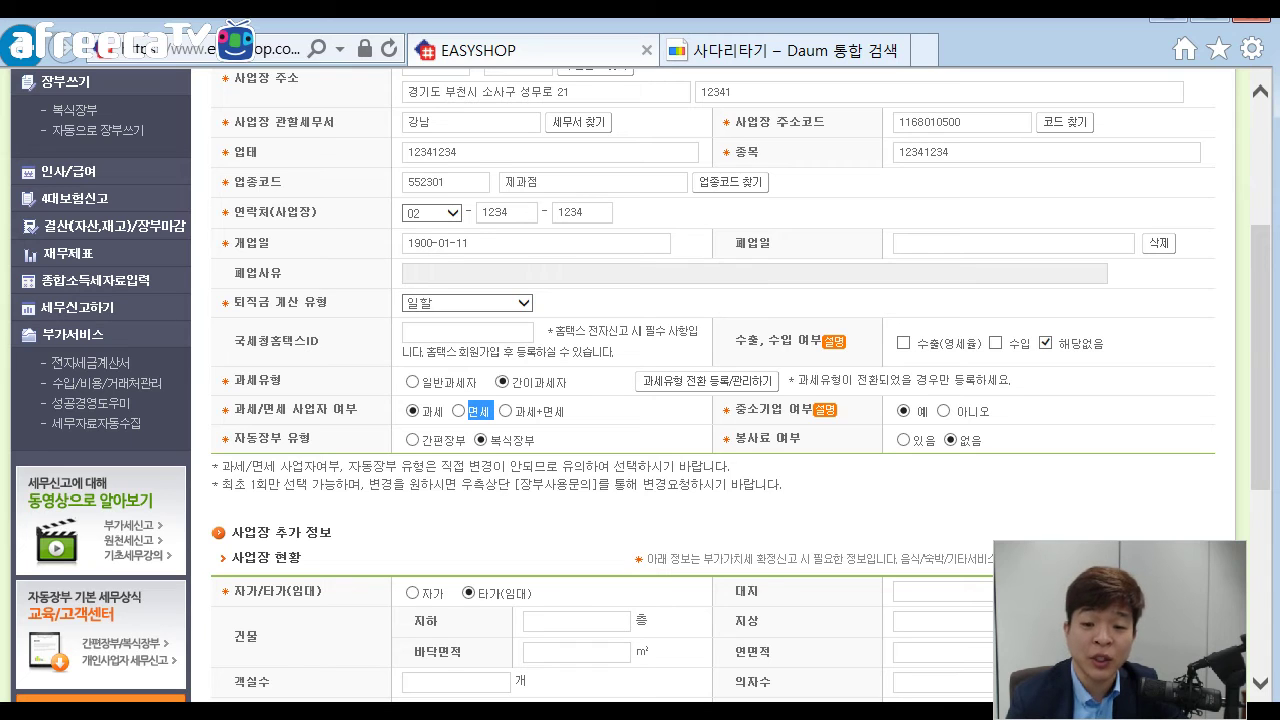
{"action": "left_click_drag", "start_coordinate": [543, 411], "coordinate": [568, 411]}
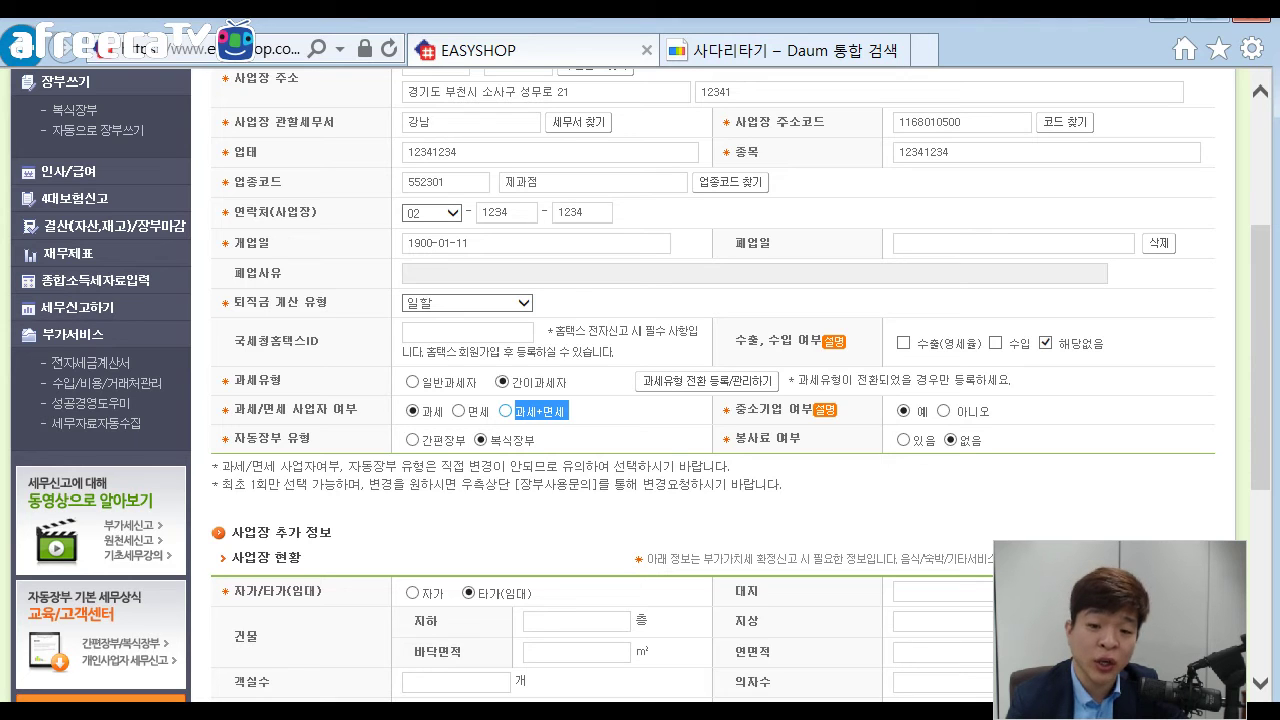
{"action": "left_click", "coordinate": [590, 411]}
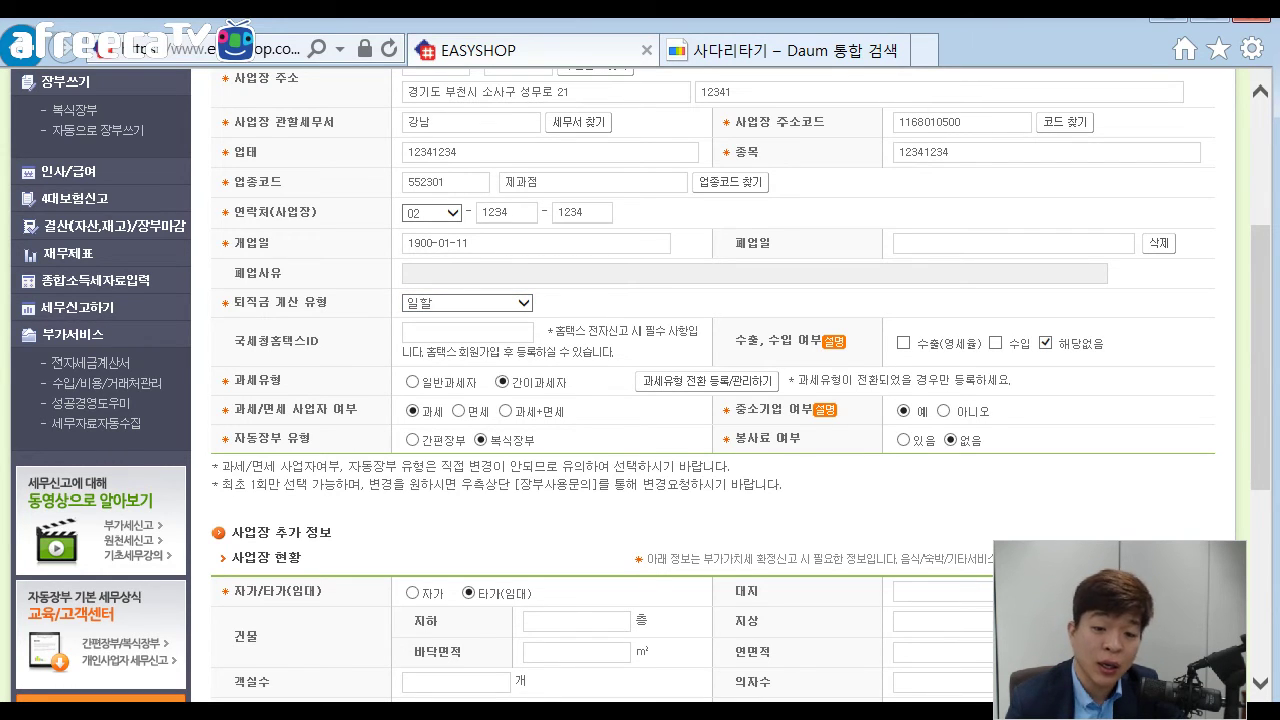
{"action": "left_click_drag", "start_coordinate": [358, 410], "coordinate": [234, 410]}
{"action": "left_click", "coordinate": [240, 411]}
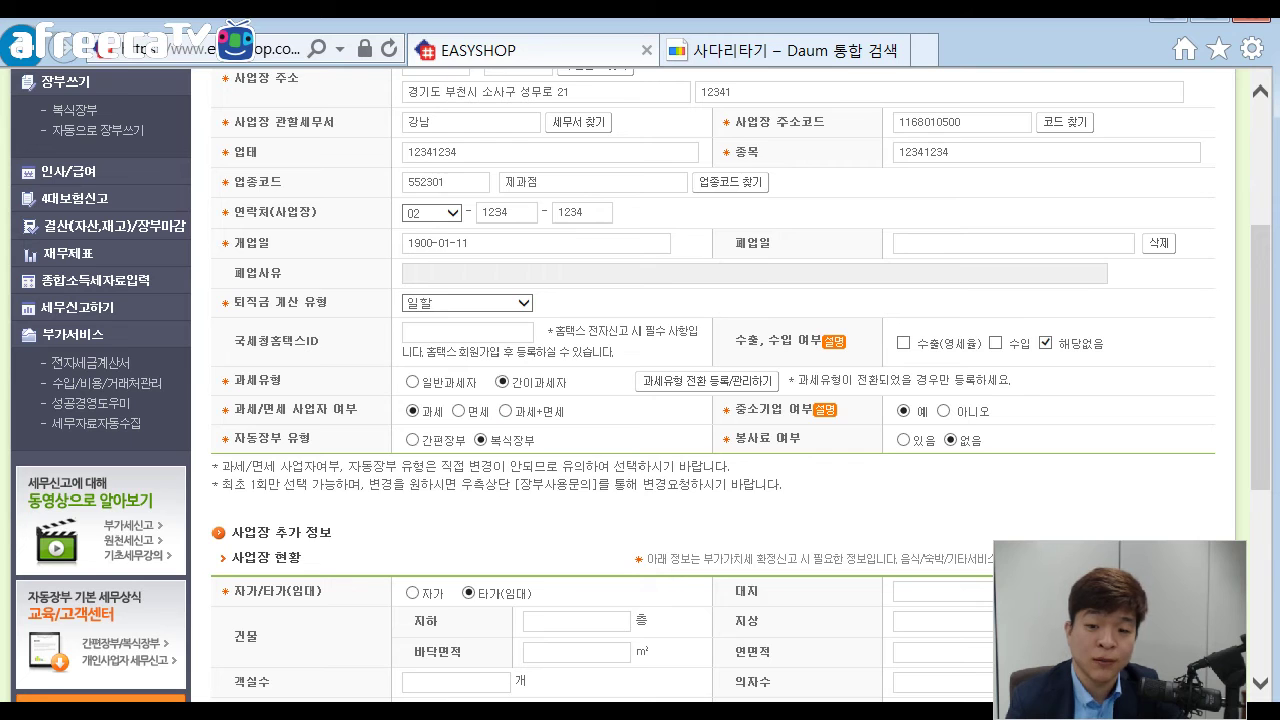
{"action": "scroll", "coordinate": [640, 386], "scroll_direction": "up", "scroll_amount": 3}
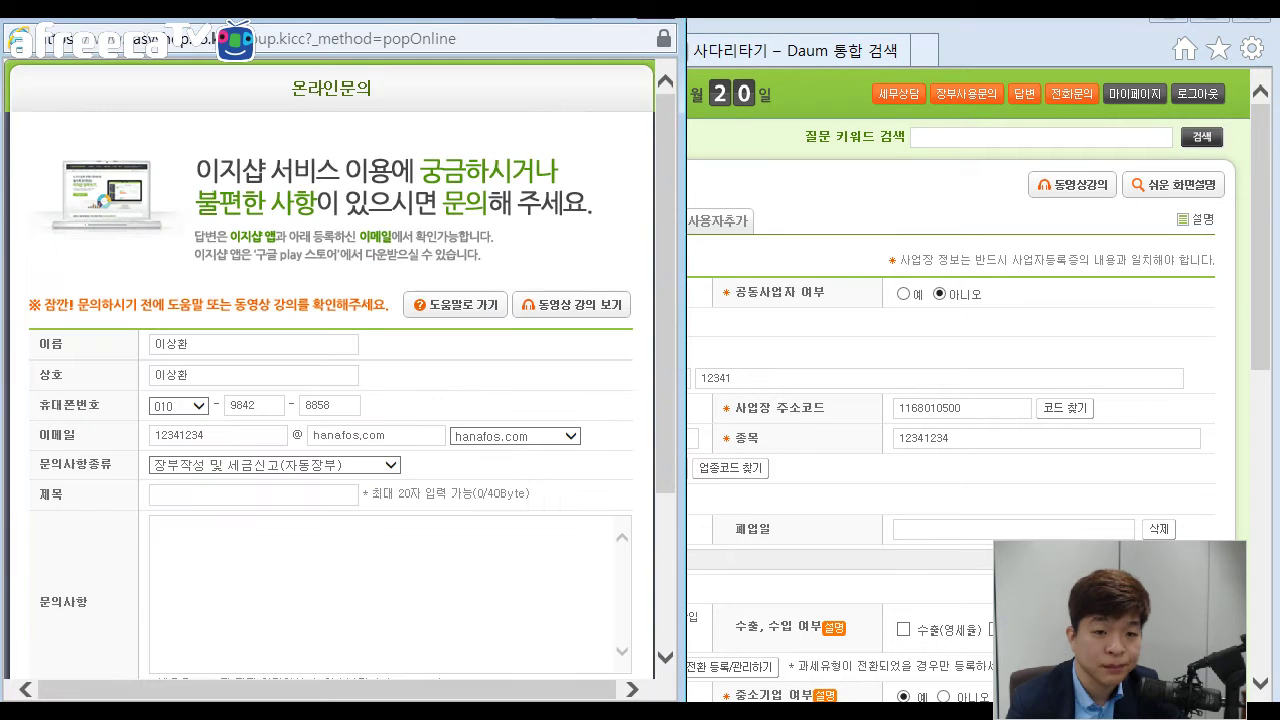
Scroll through the 온라인문의 inquiry form and close its window.
{"action": "scroll", "coordinate": [330, 370], "scroll_direction": "down", "scroll_amount": 3}
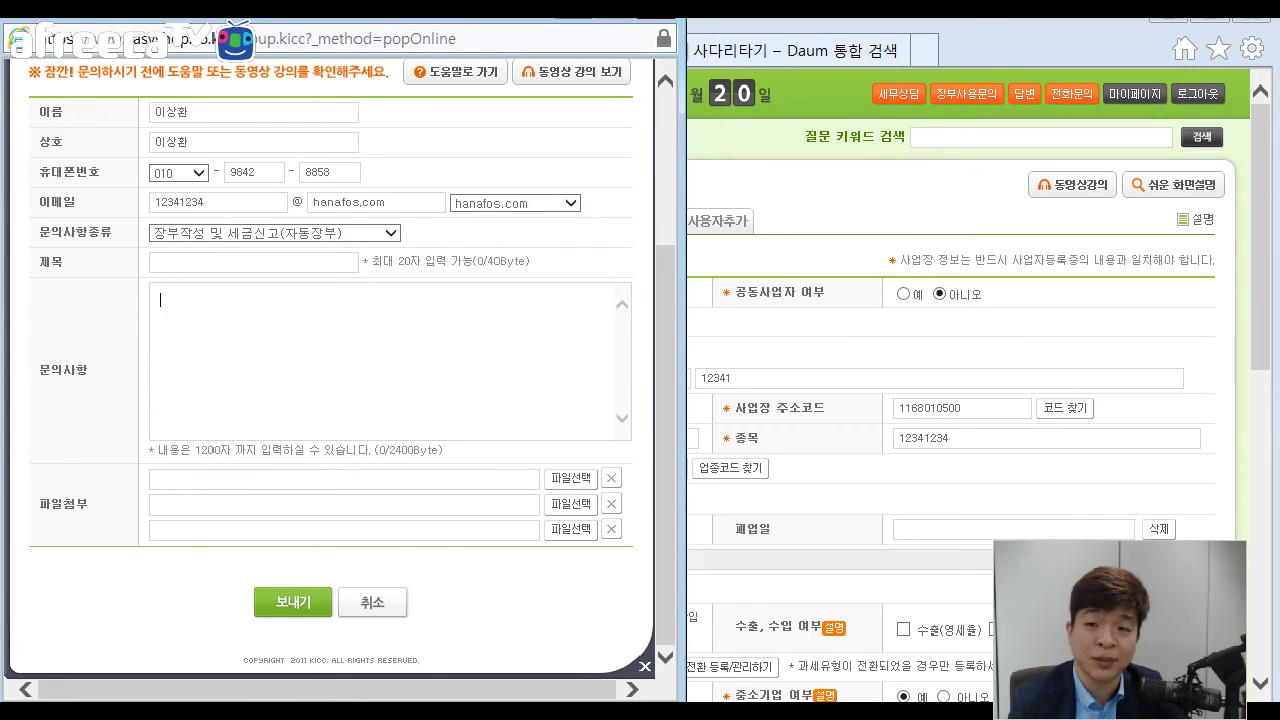
{"action": "key", "text": "alt+F4"}
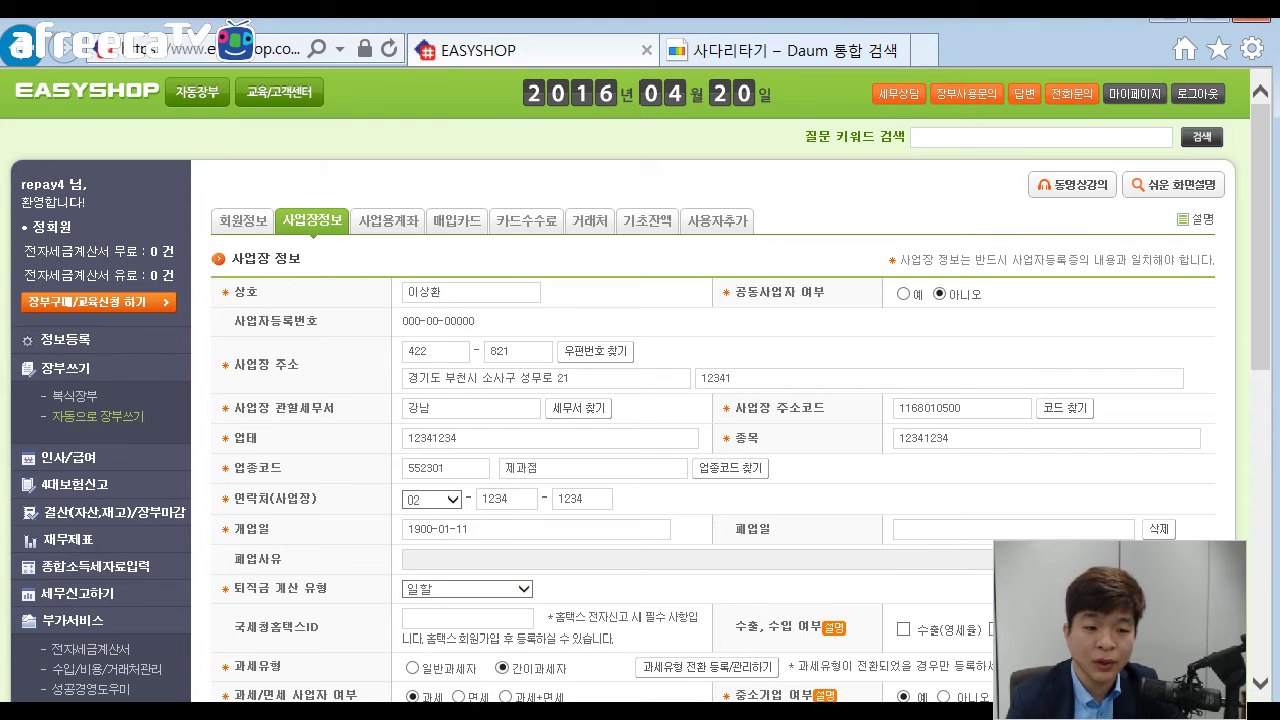
Bring the open-market sales workbook forward, close Excel, and answer the save prompt.
{"action": "key", "text": "F5"}
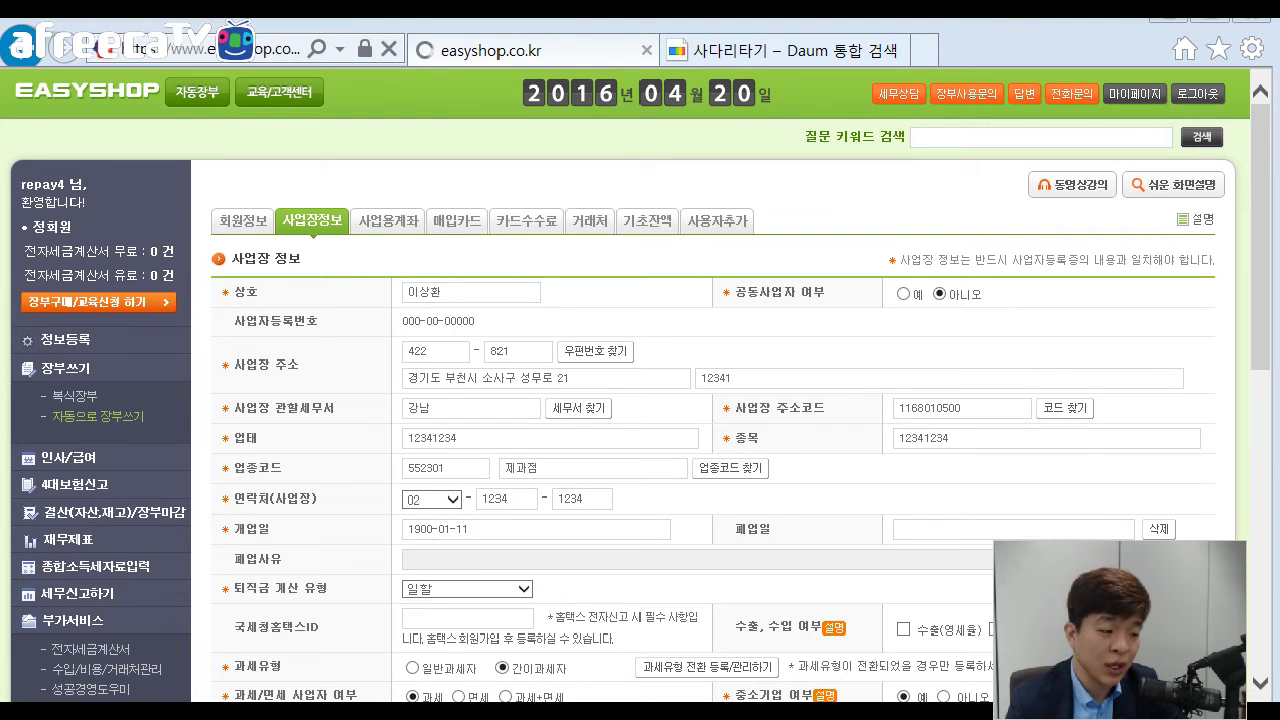
{"action": "key", "text": "alt+Tab"}
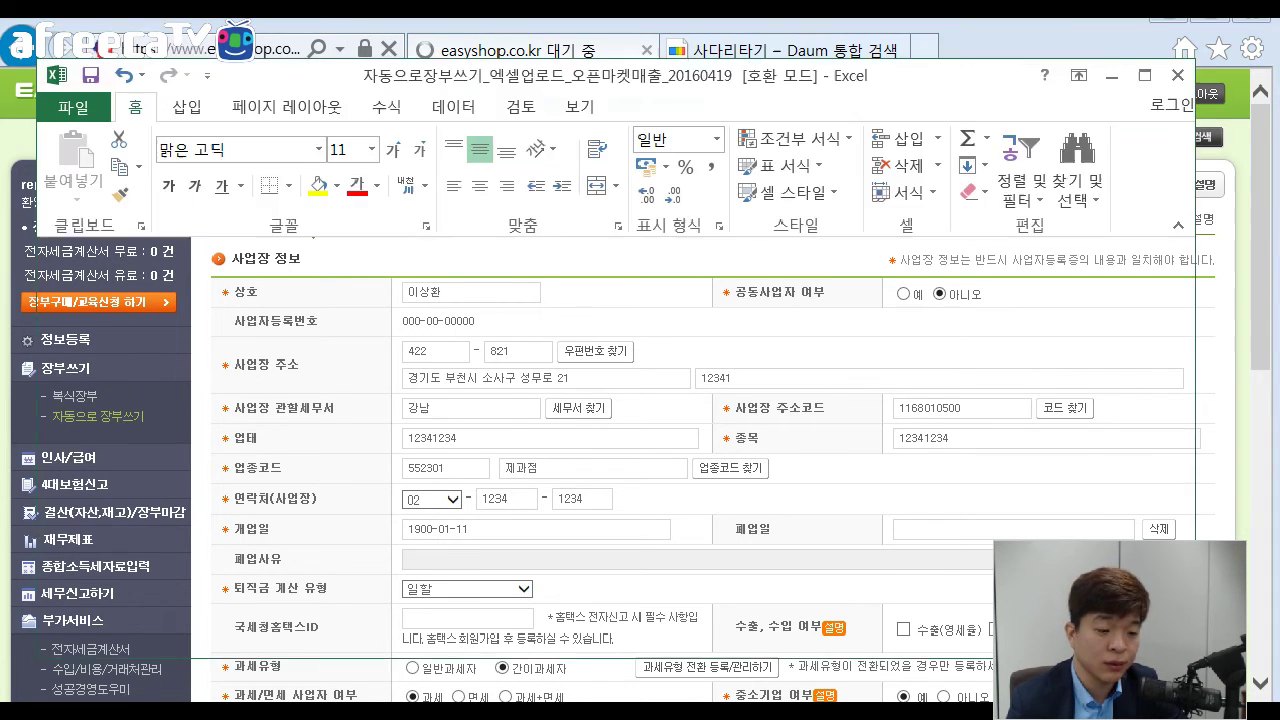
{"action": "left_click", "coordinate": [533, 360]}
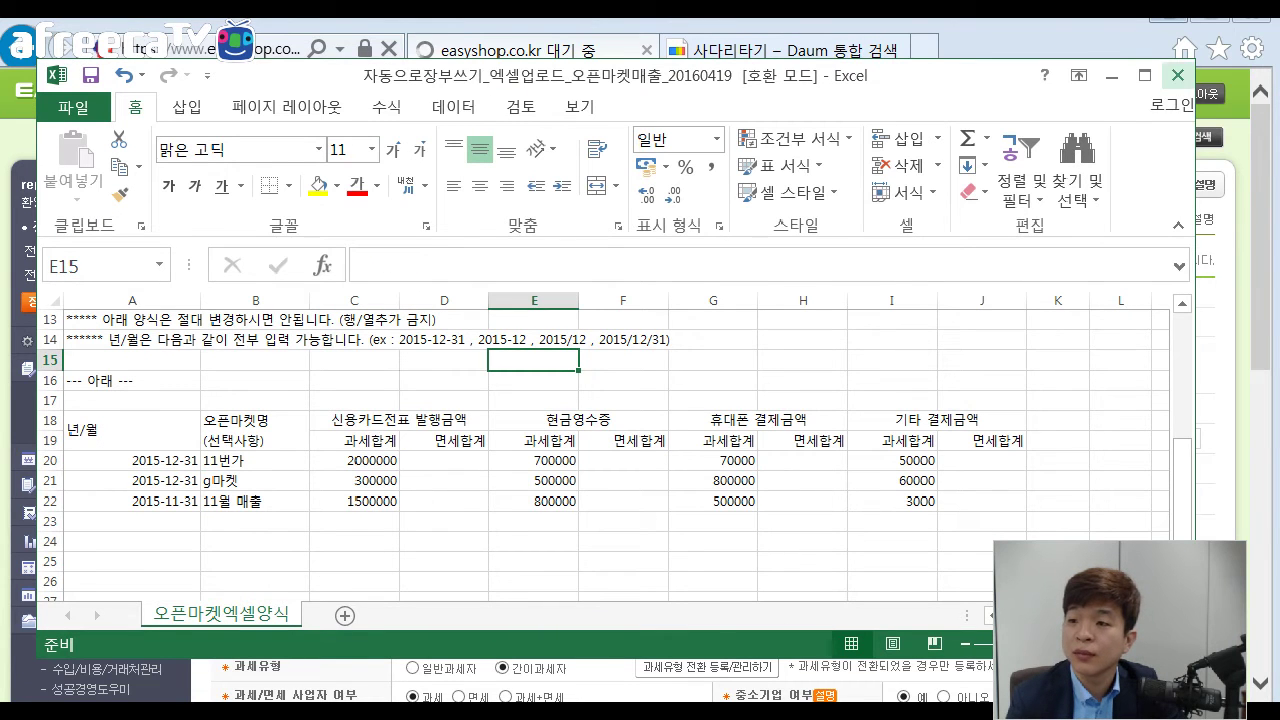
{"action": "left_click", "coordinate": [1178, 75]}
{"action": "left_click", "coordinate": [510, 398]}
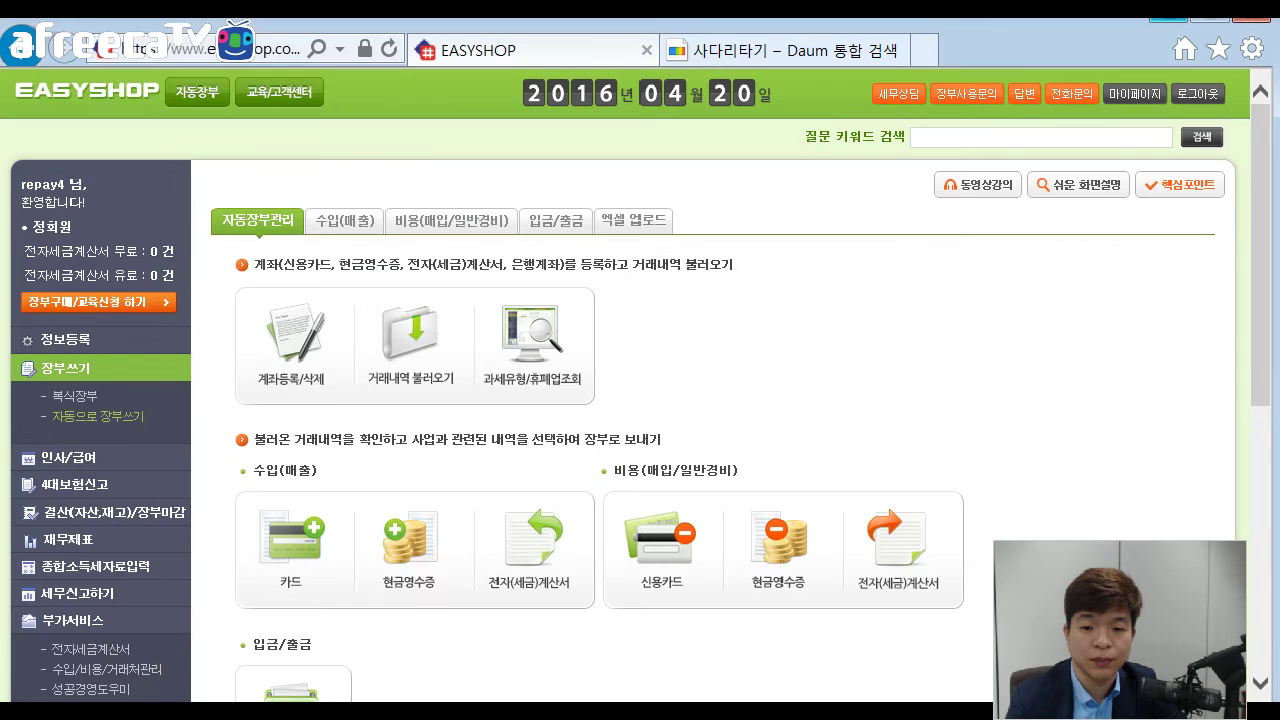
Open the 오픈마켓 매출 업로드 page.
{"action": "scroll", "coordinate": [640, 400], "scroll_direction": "down", "scroll_amount": 3}
{"action": "scroll", "coordinate": [640, 400], "scroll_direction": "down", "scroll_amount": 3}
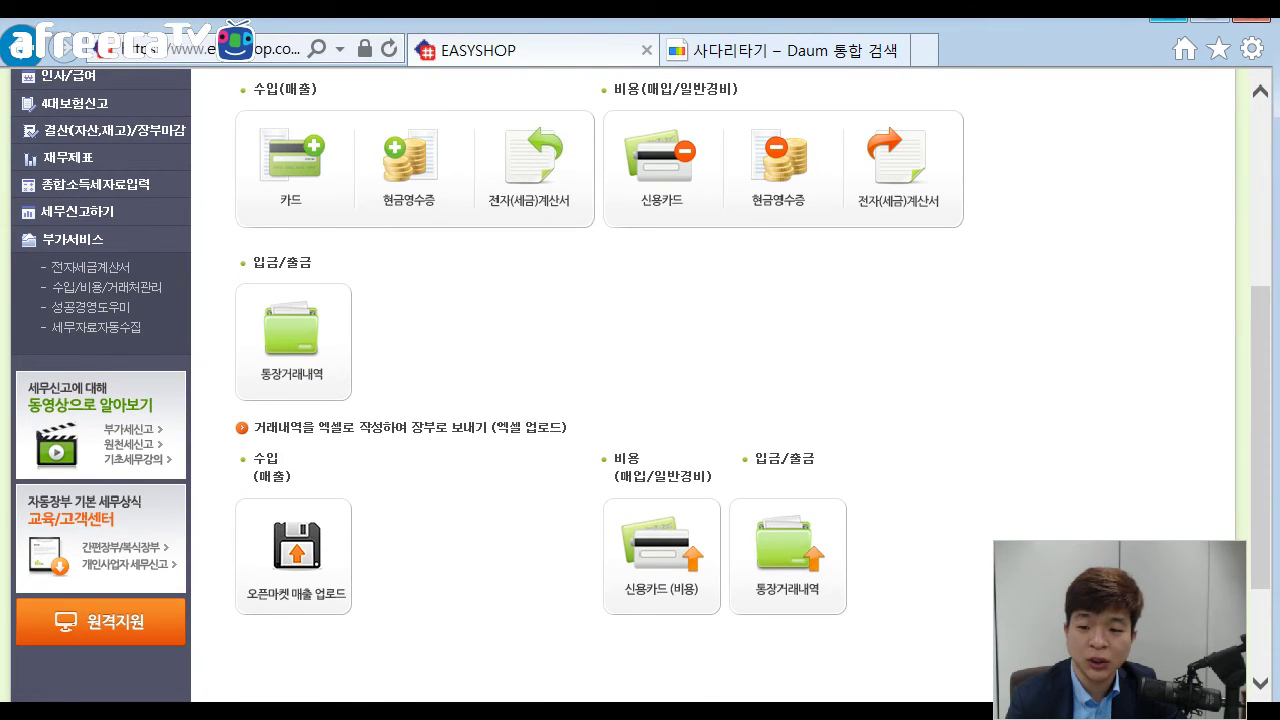
{"action": "left_click", "coordinate": [295, 540]}
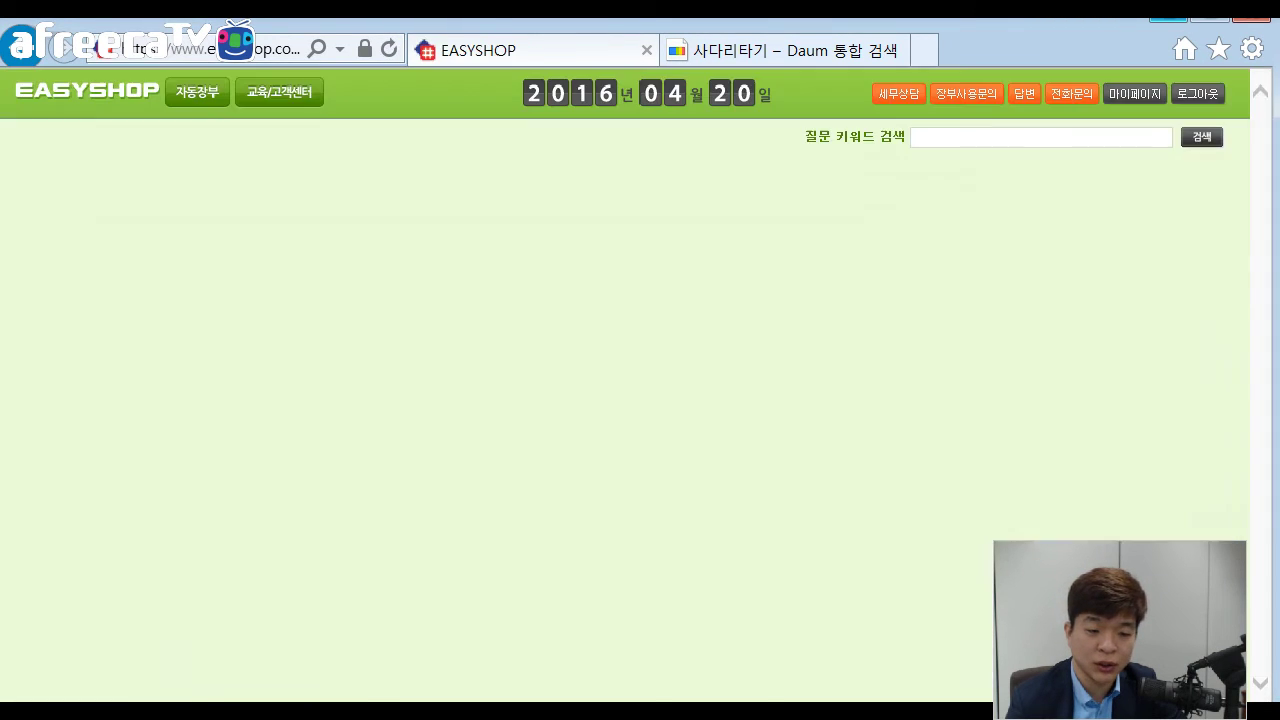
{"action": "scroll", "coordinate": [640, 400], "scroll_direction": "down", "scroll_amount": 3}
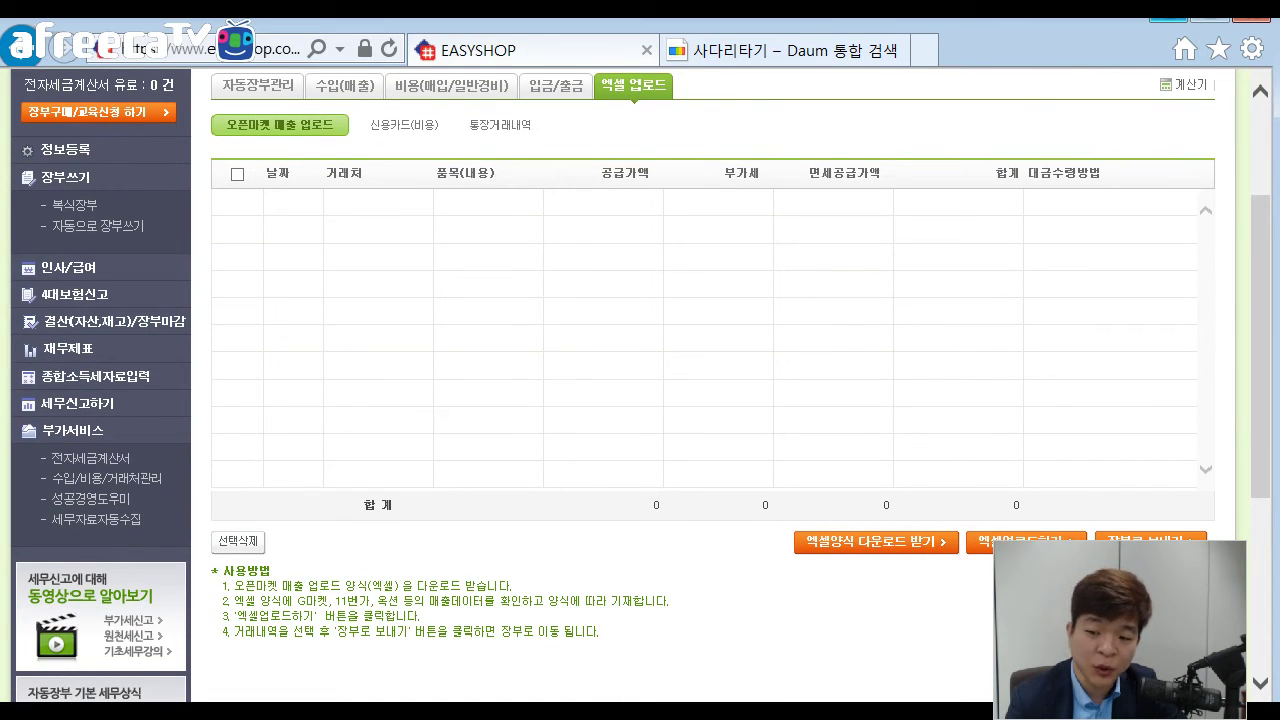
Upload the 오픈마켓매출_20160419 Excel file, clear the alerts, and select all eight rows.
{"action": "left_click", "coordinate": [1026, 543]}
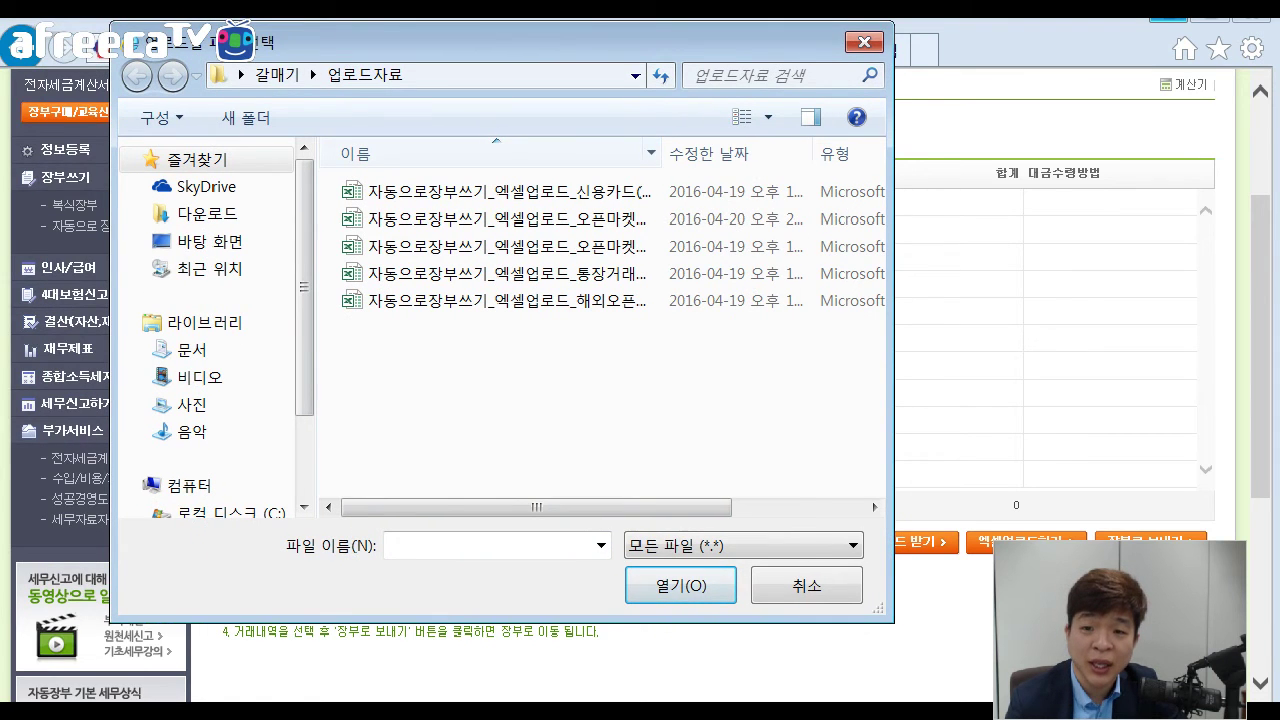
{"action": "left_click_drag", "start_coordinate": [719, 153], "coordinate": [803, 153]}
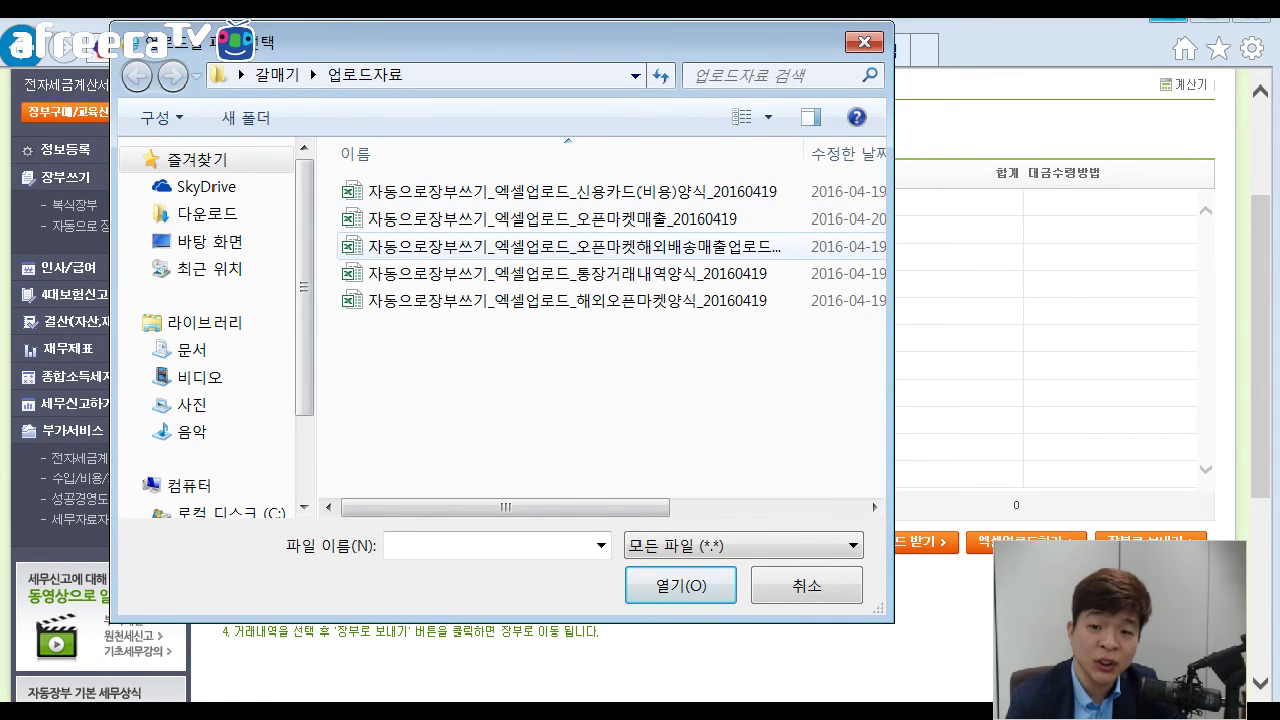
{"action": "left_click", "coordinate": [552, 218]}
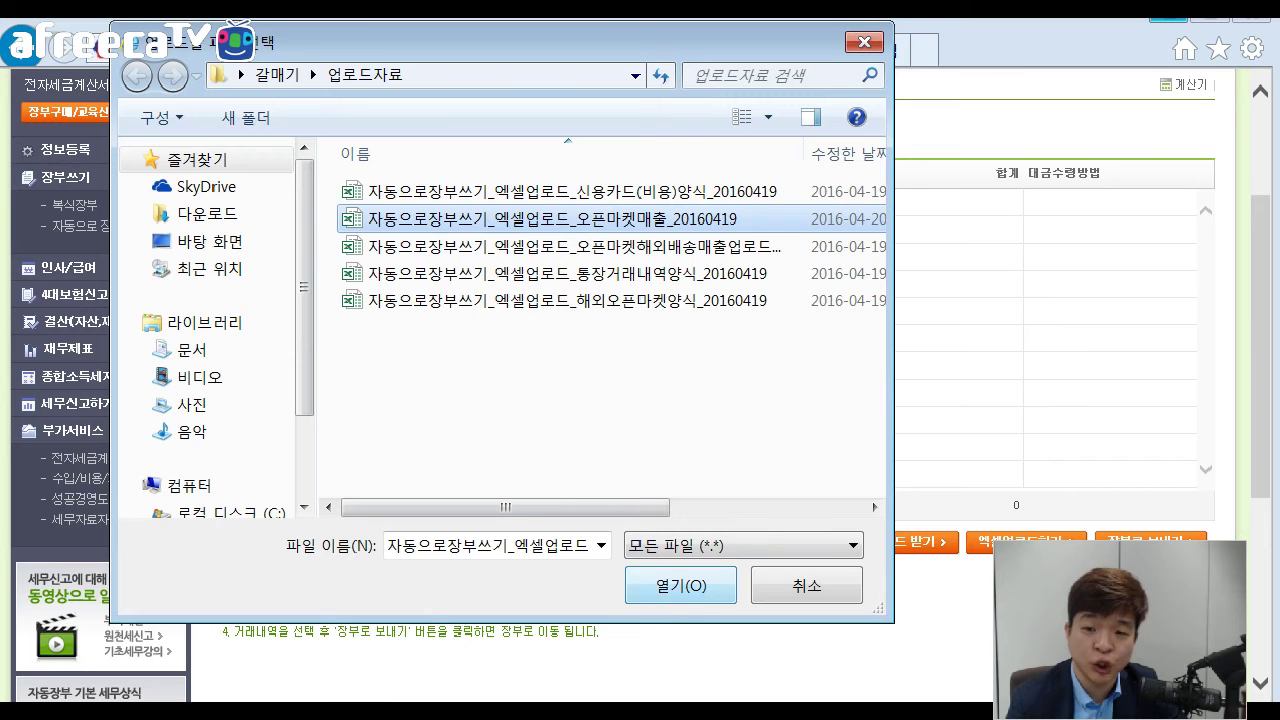
{"action": "key", "text": "Return"}
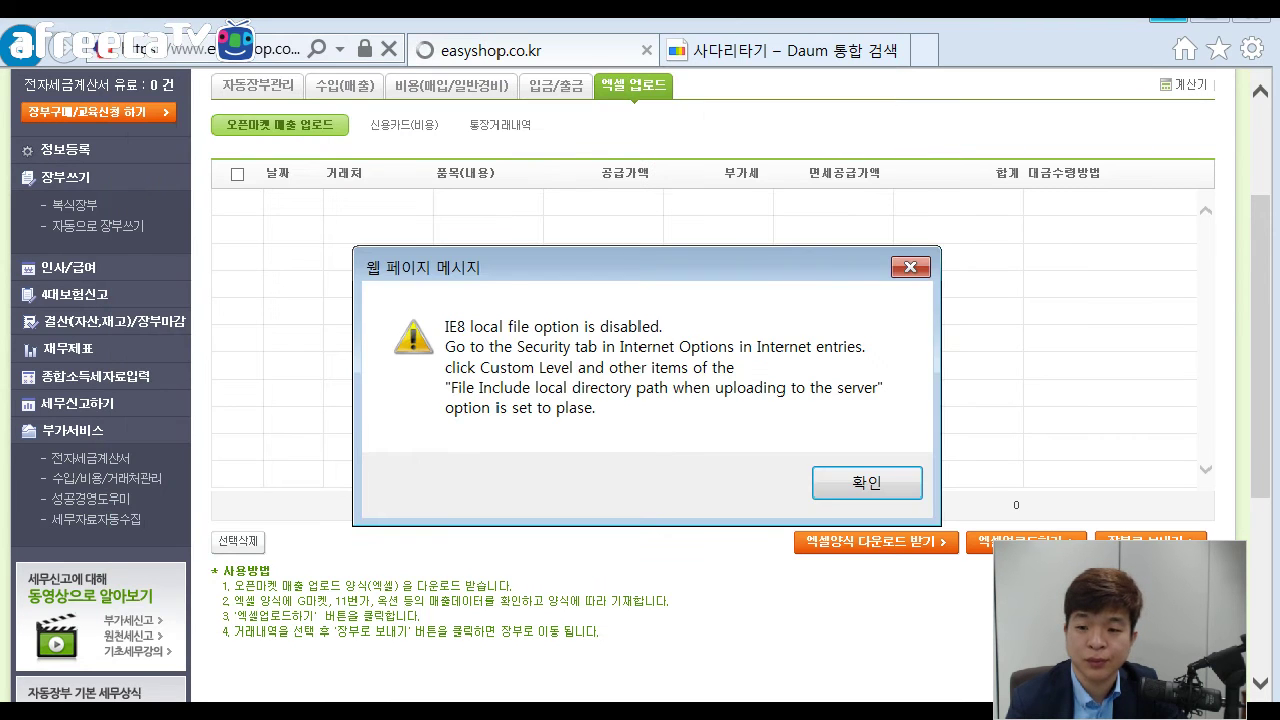
{"action": "key", "text": "Return"}
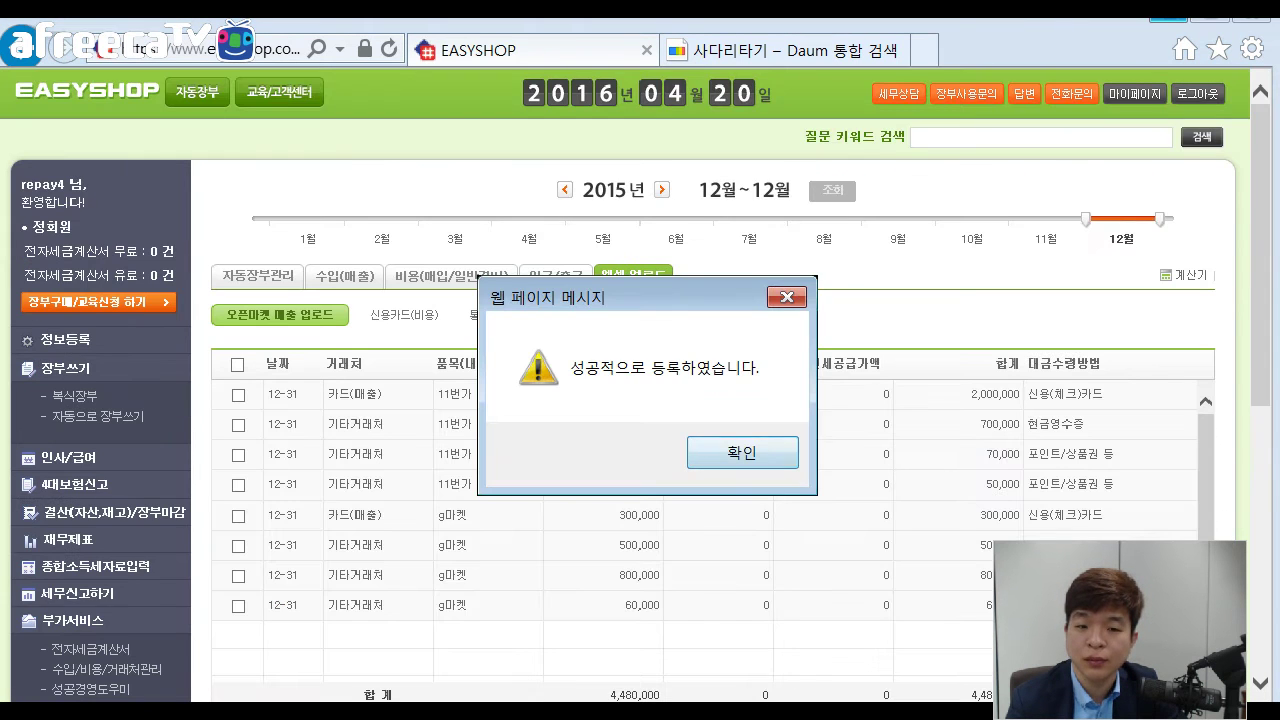
{"action": "key", "text": "Return"}
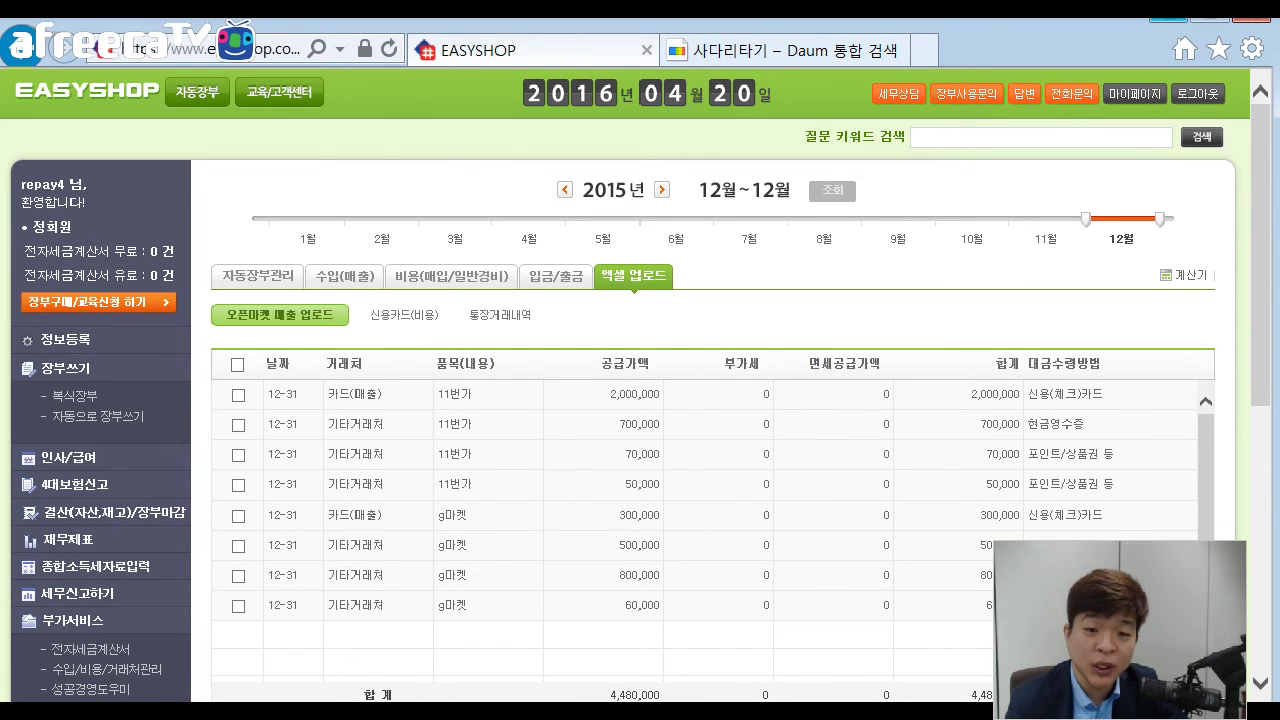
{"action": "scroll", "coordinate": [700, 400], "scroll_direction": "down", "scroll_amount": 2}
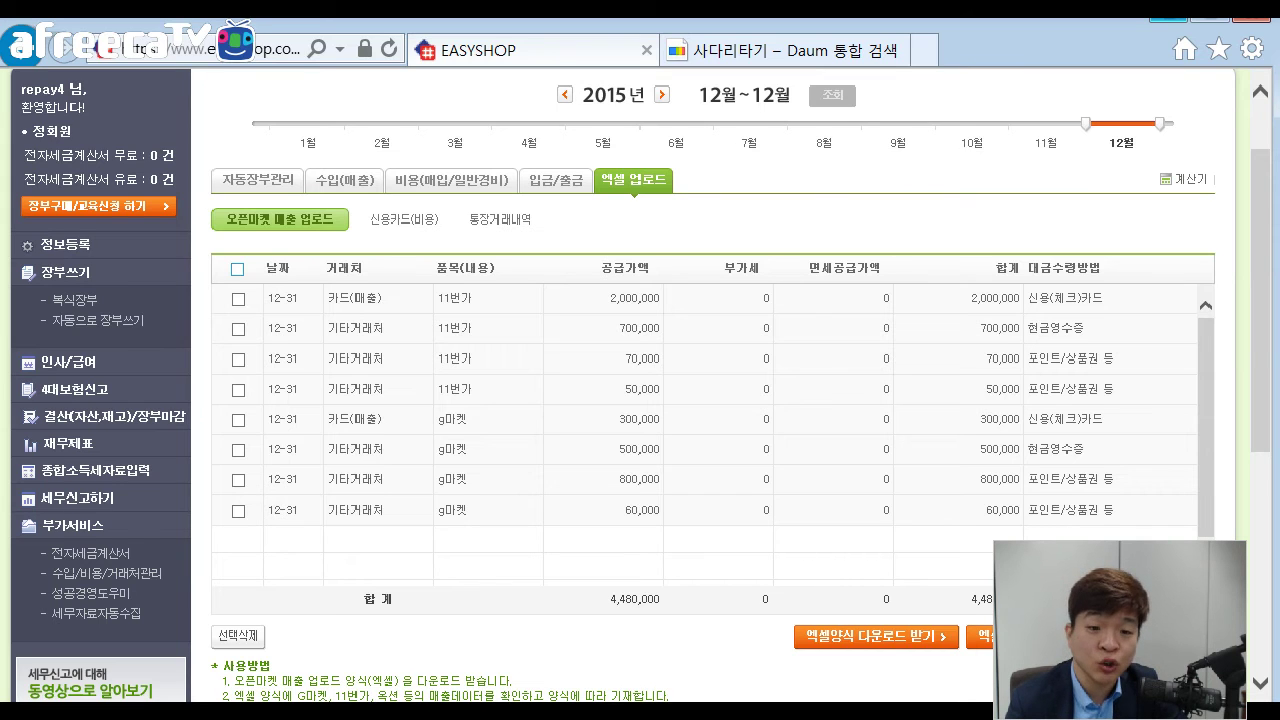
{"action": "left_click", "coordinate": [237, 269]}
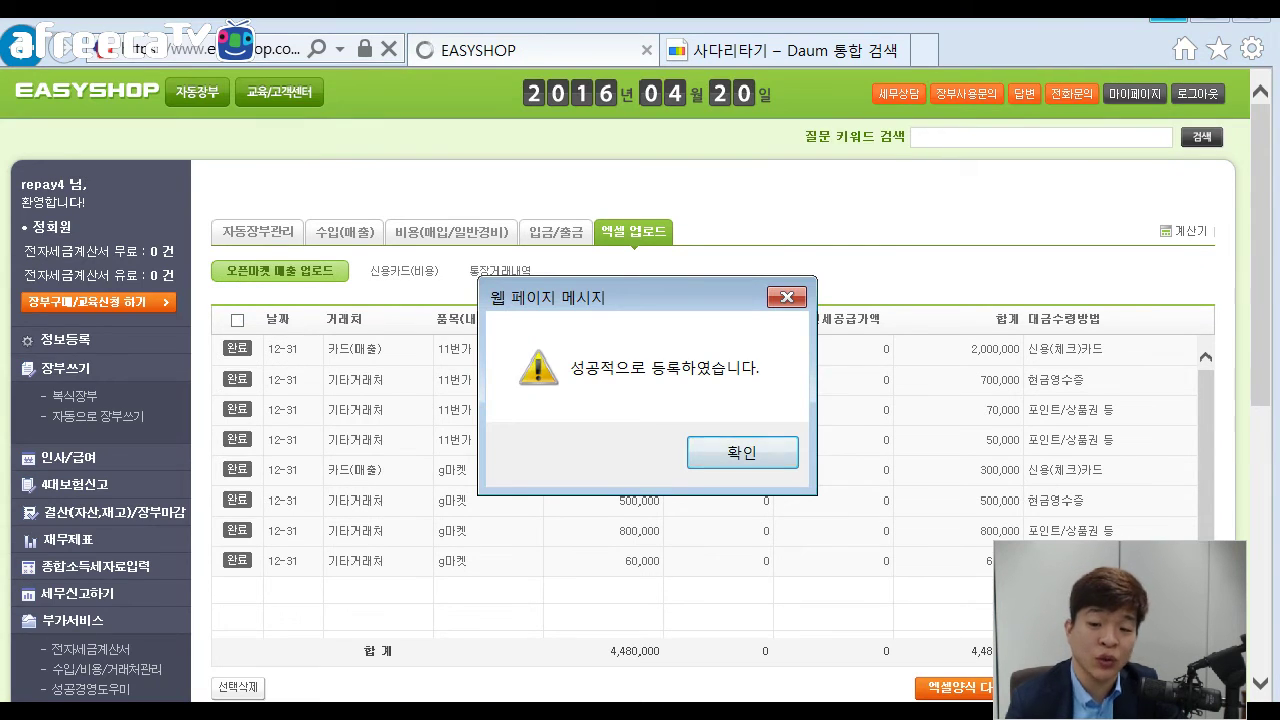
Dismiss the '성공적으로 등록하였습니다' registration notice.
{"action": "key", "text": "Return"}
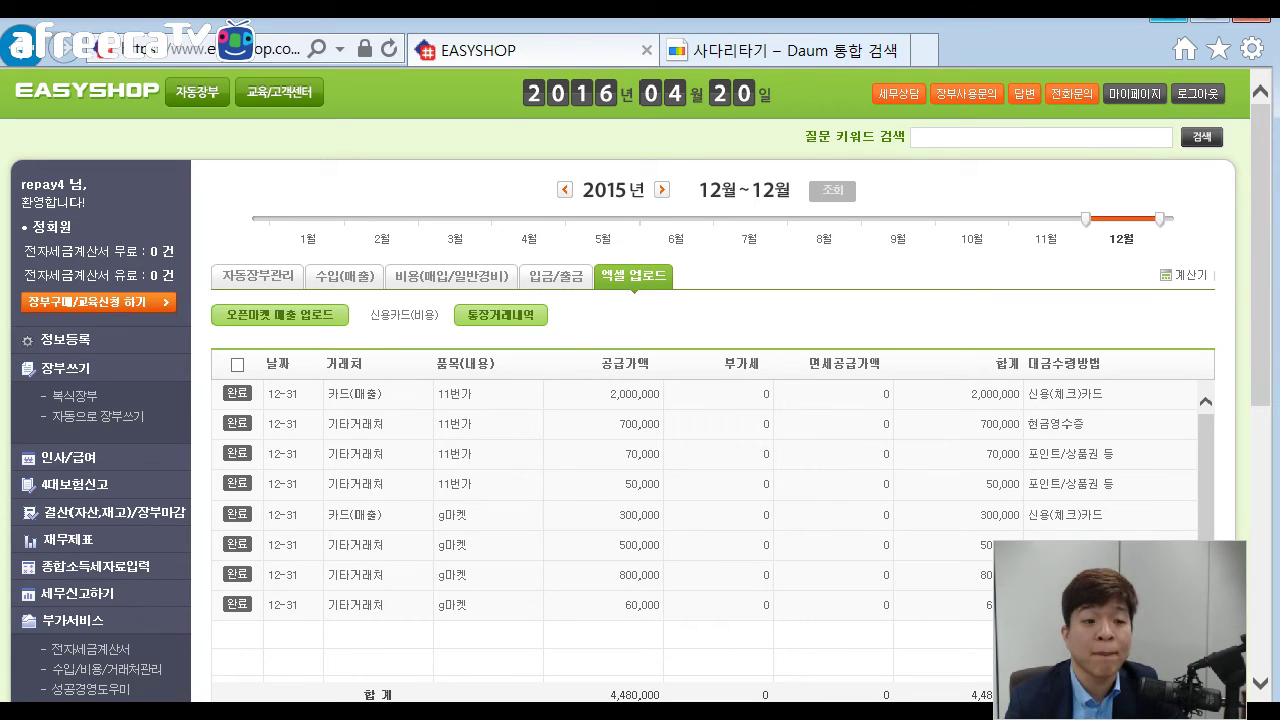
Open 정보등록 and enter the account password to reach the member information page.
{"action": "left_click", "coordinate": [65, 339]}
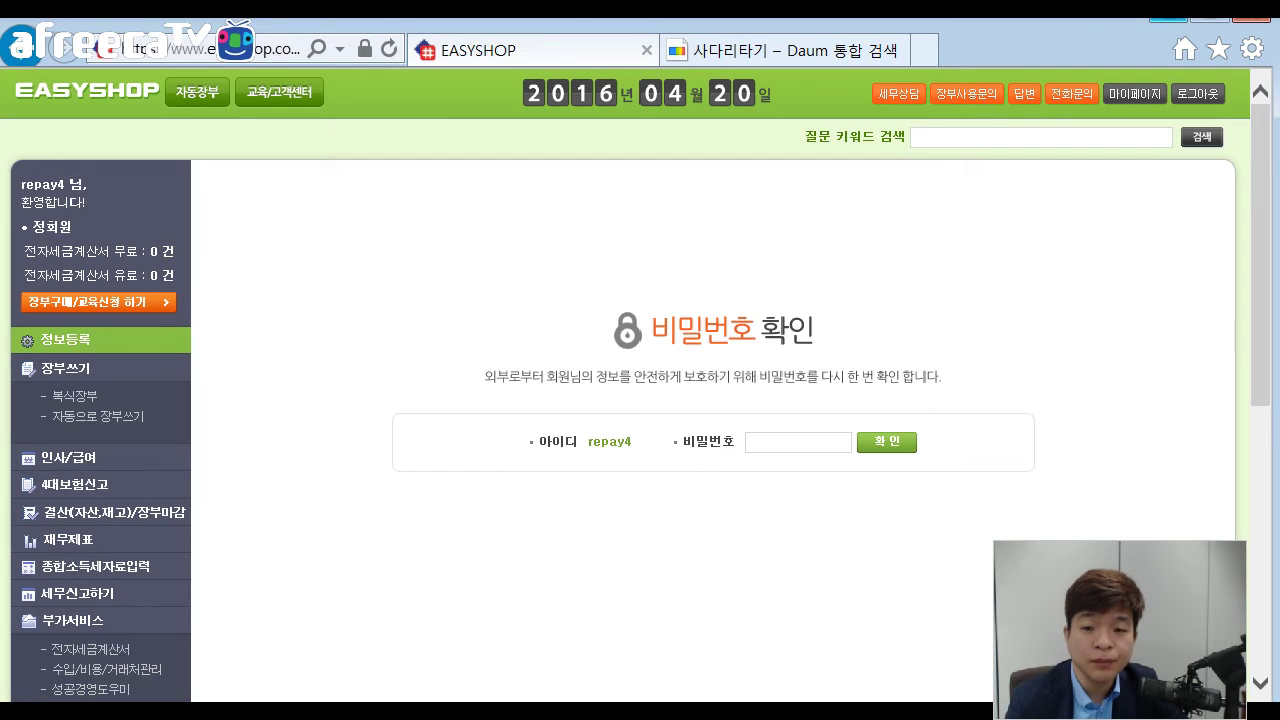
{"action": "type", "text": "*****"}
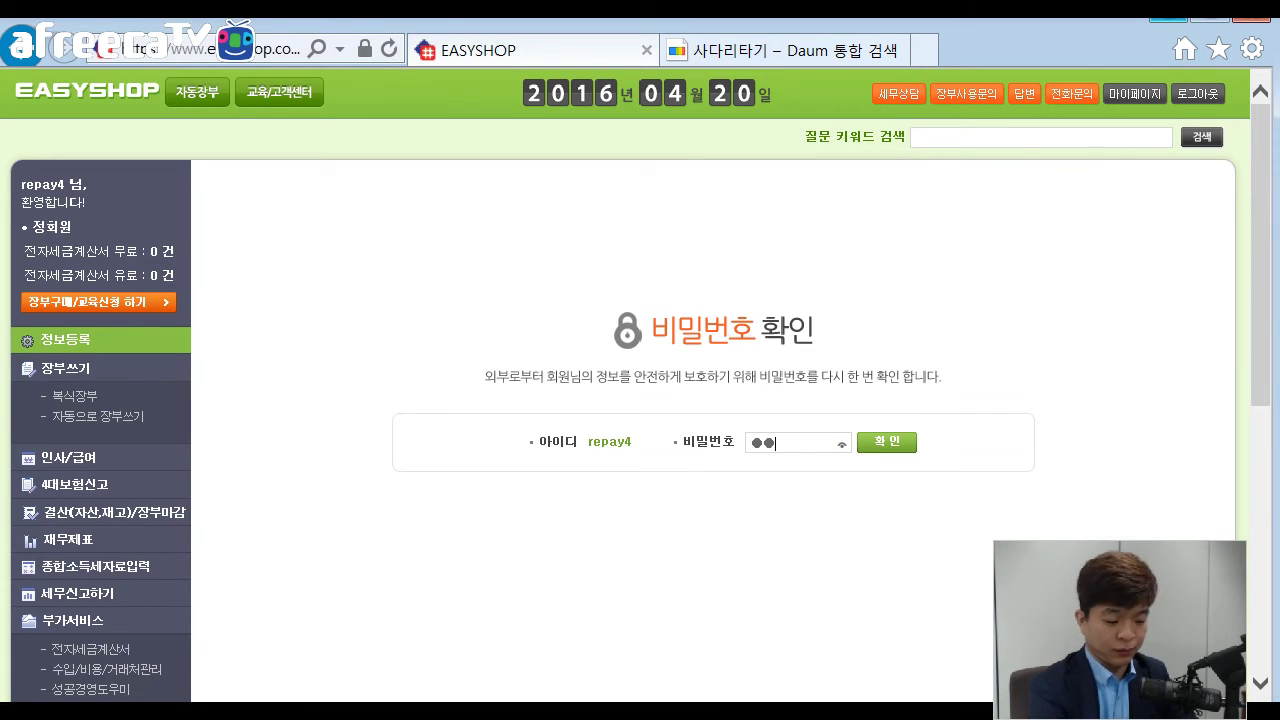
{"action": "type", "text": "****"}
{"action": "key", "text": "Return"}
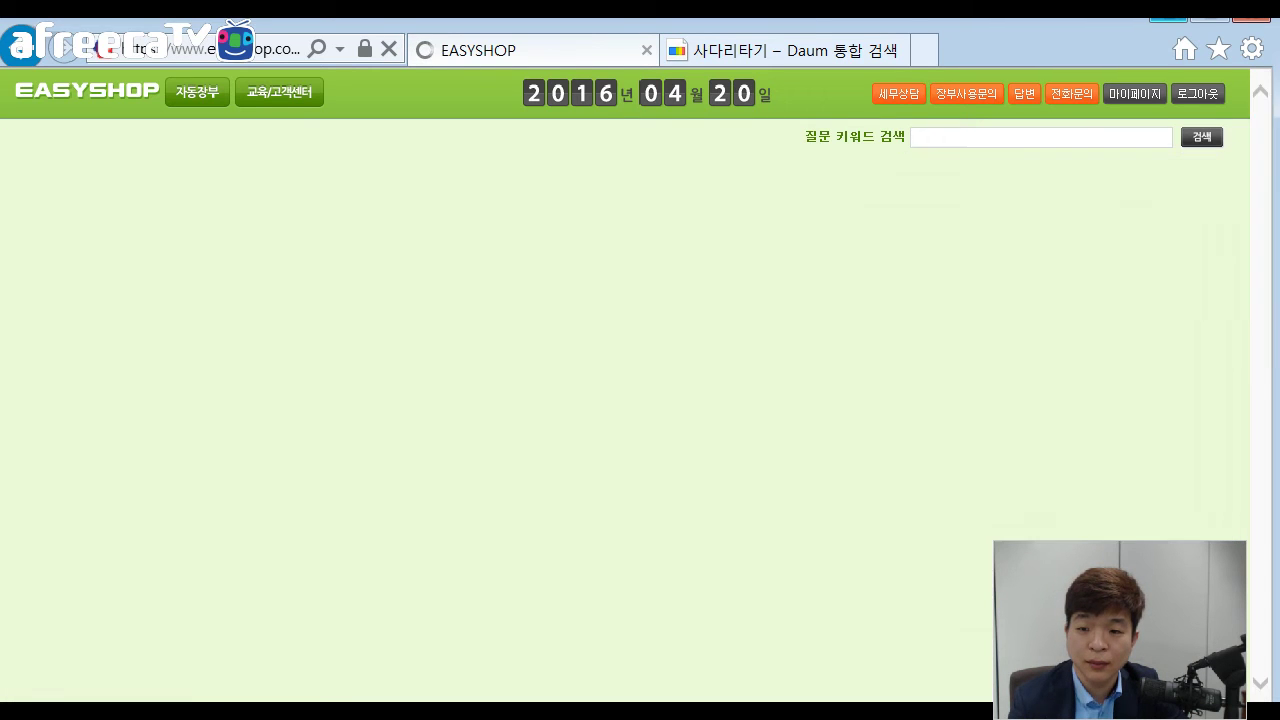
Set the 수출, 수입 여부 option to 수출(영세율) and dismiss the warning.
{"action": "scroll", "coordinate": [700, 400], "scroll_direction": "down", "scroll_amount": 2}
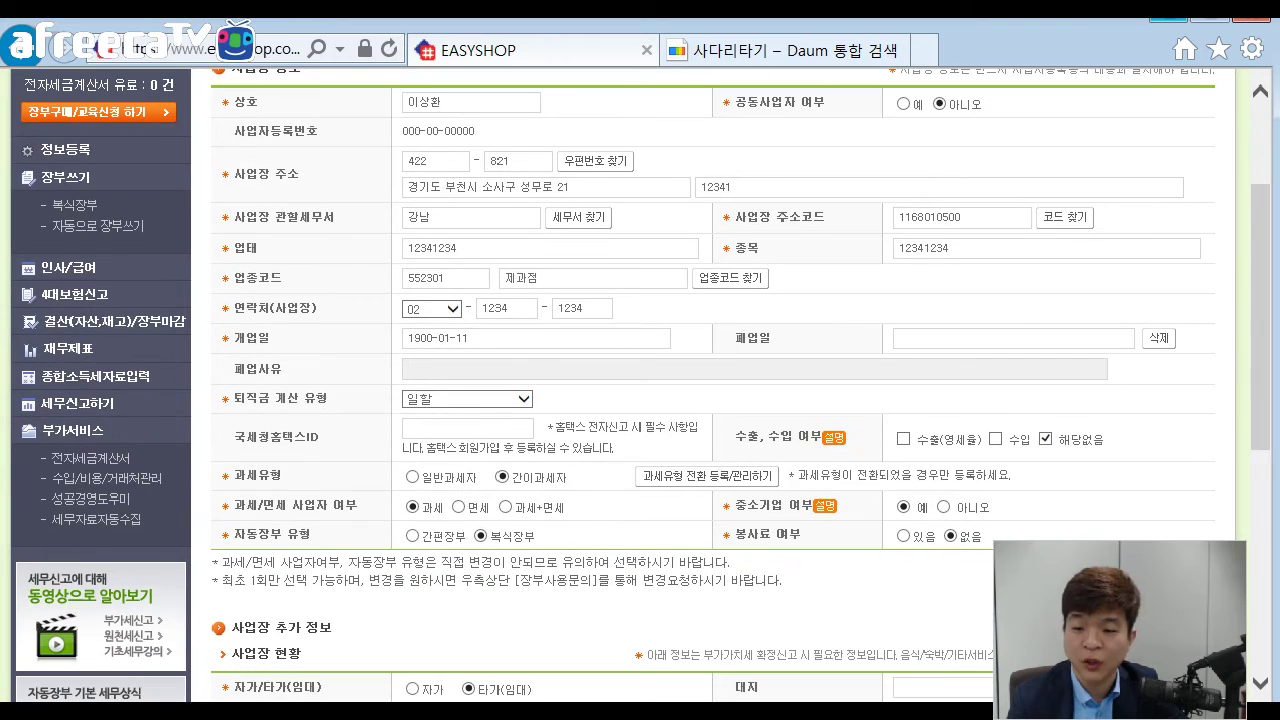
{"action": "left_click_drag", "start_coordinate": [736, 437], "coordinate": [821, 437]}
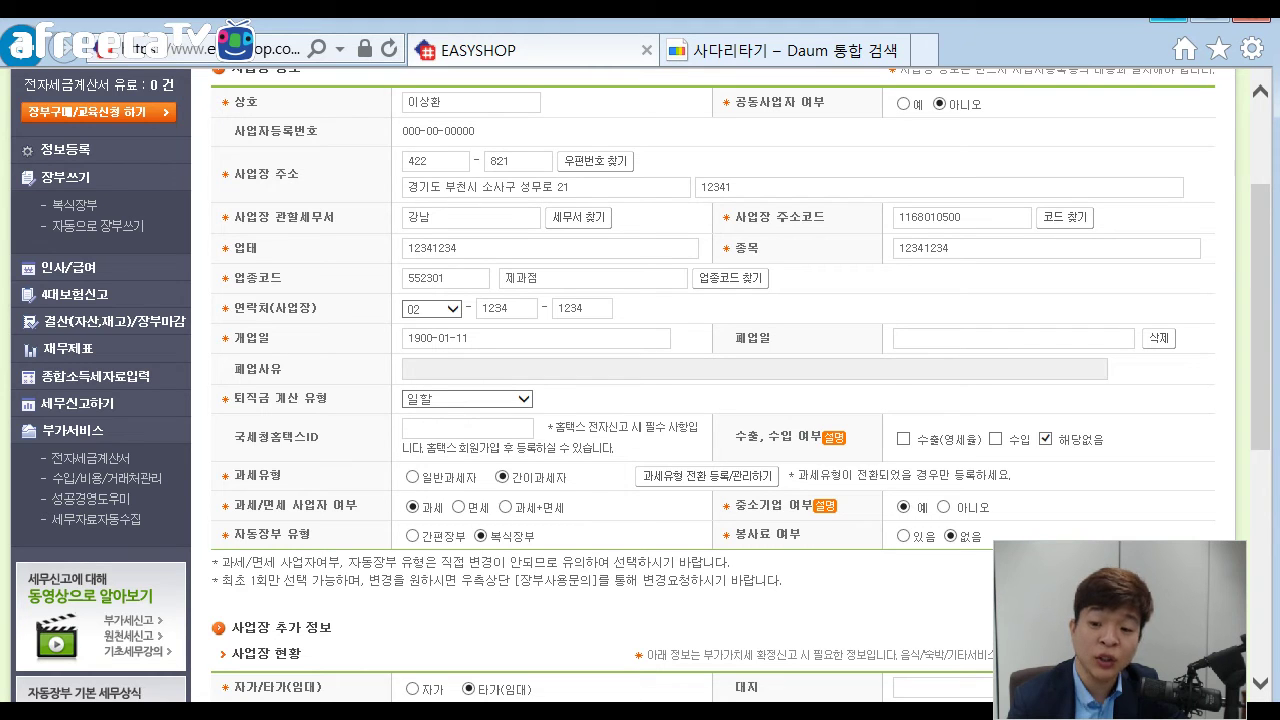
{"action": "left_click_drag", "start_coordinate": [736, 437], "coordinate": [760, 437]}
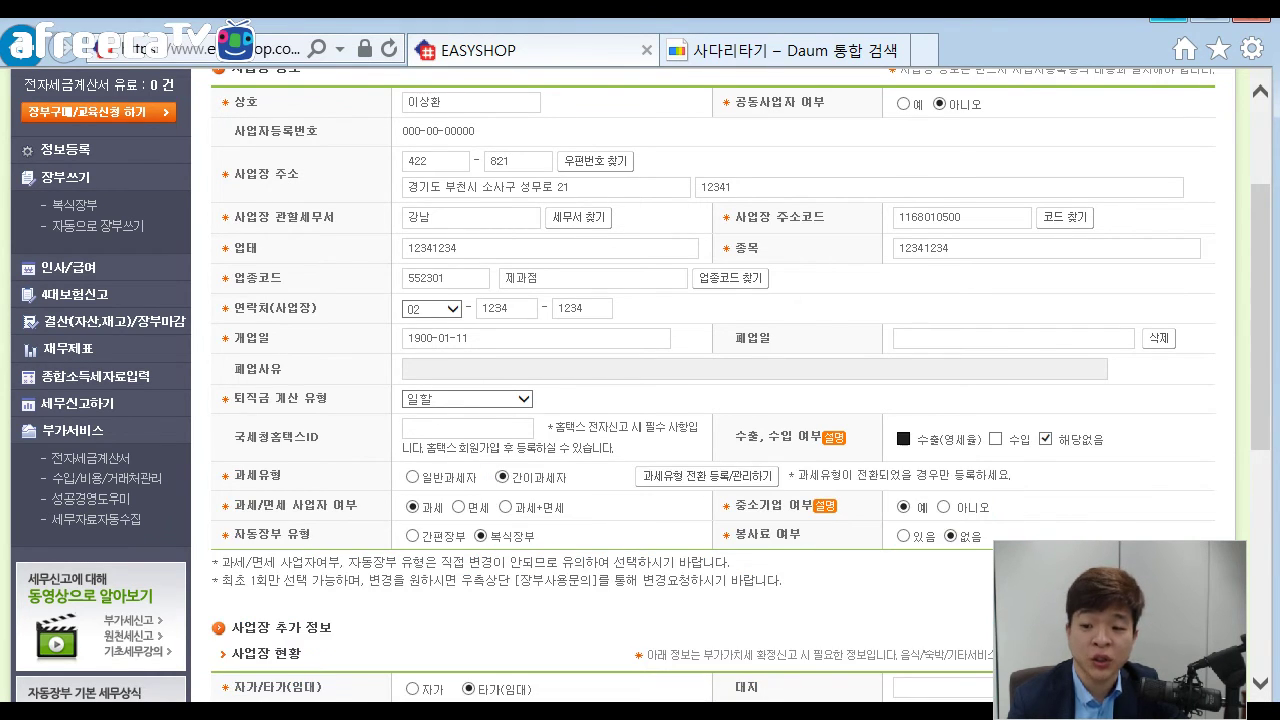
{"action": "left_click", "coordinate": [903, 438]}
{"action": "key", "text": "Return"}
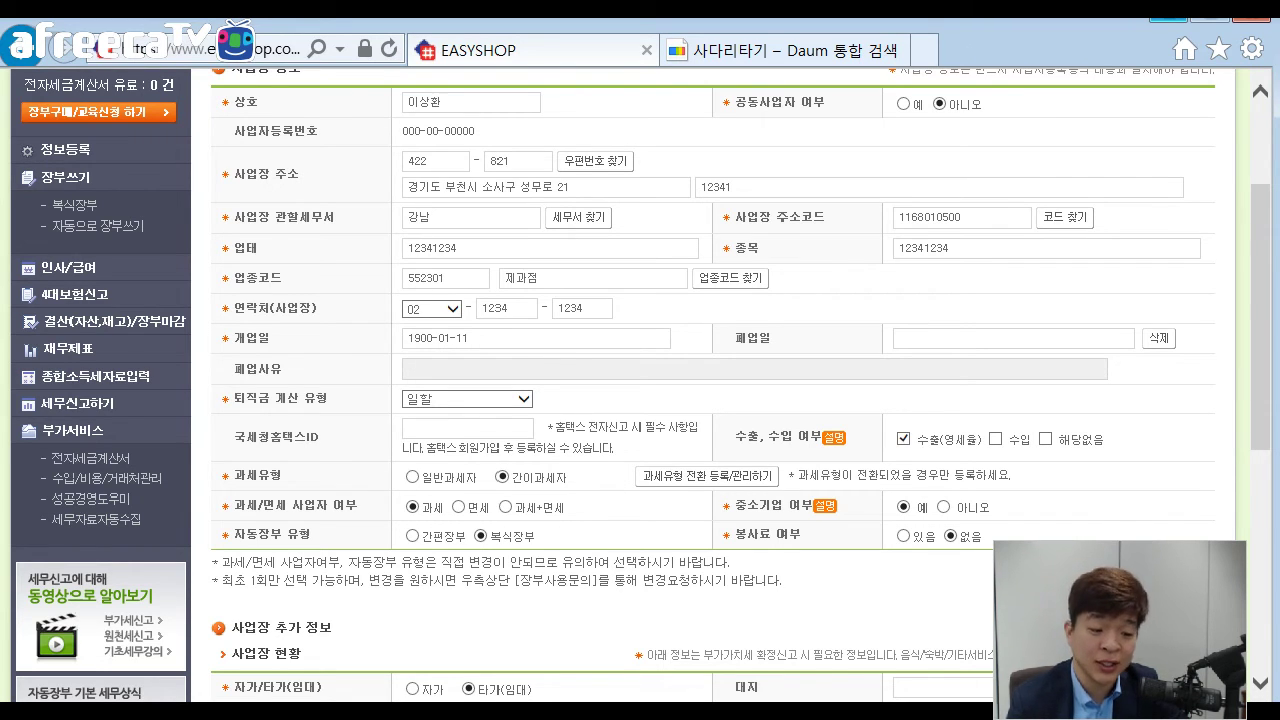
Save the business information and acknowledge the 간이과세자 notice.
{"action": "scroll", "coordinate": [713, 400], "scroll_direction": "down", "scroll_amount": 1}
{"action": "scroll", "coordinate": [713, 400], "scroll_direction": "down", "scroll_amount": 4}
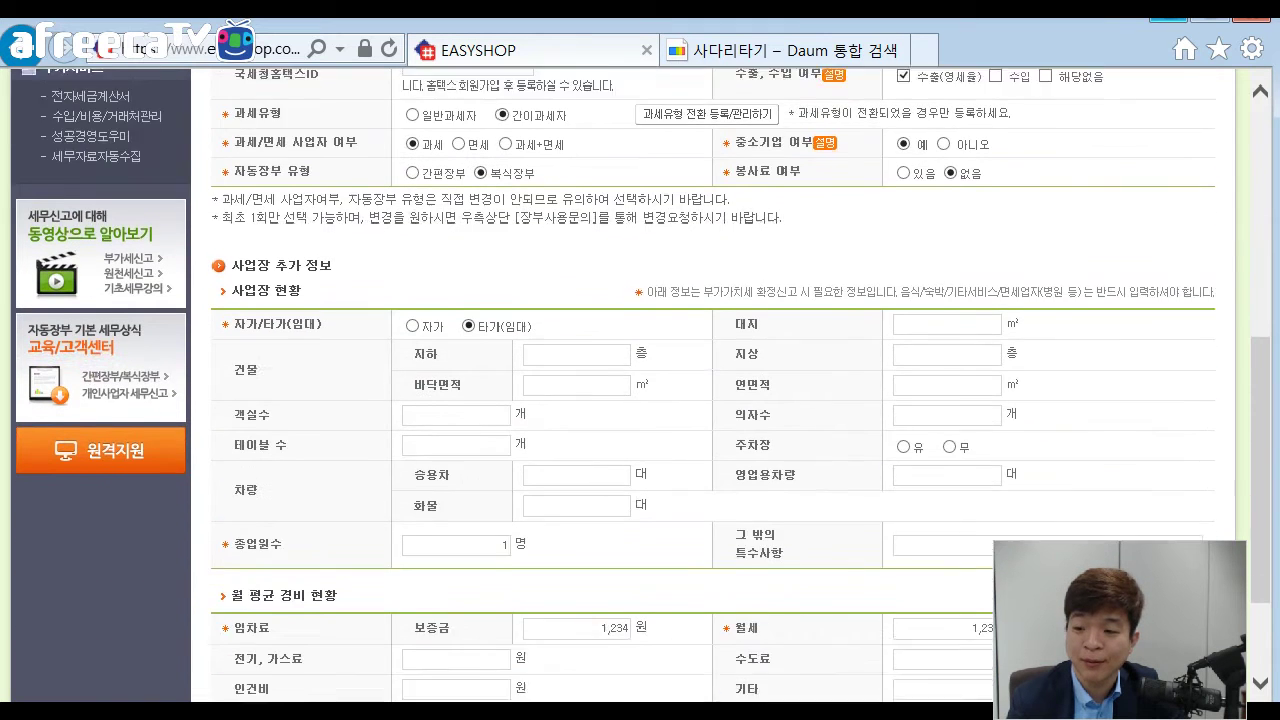
{"action": "left_click", "coordinate": [1180, 602]}
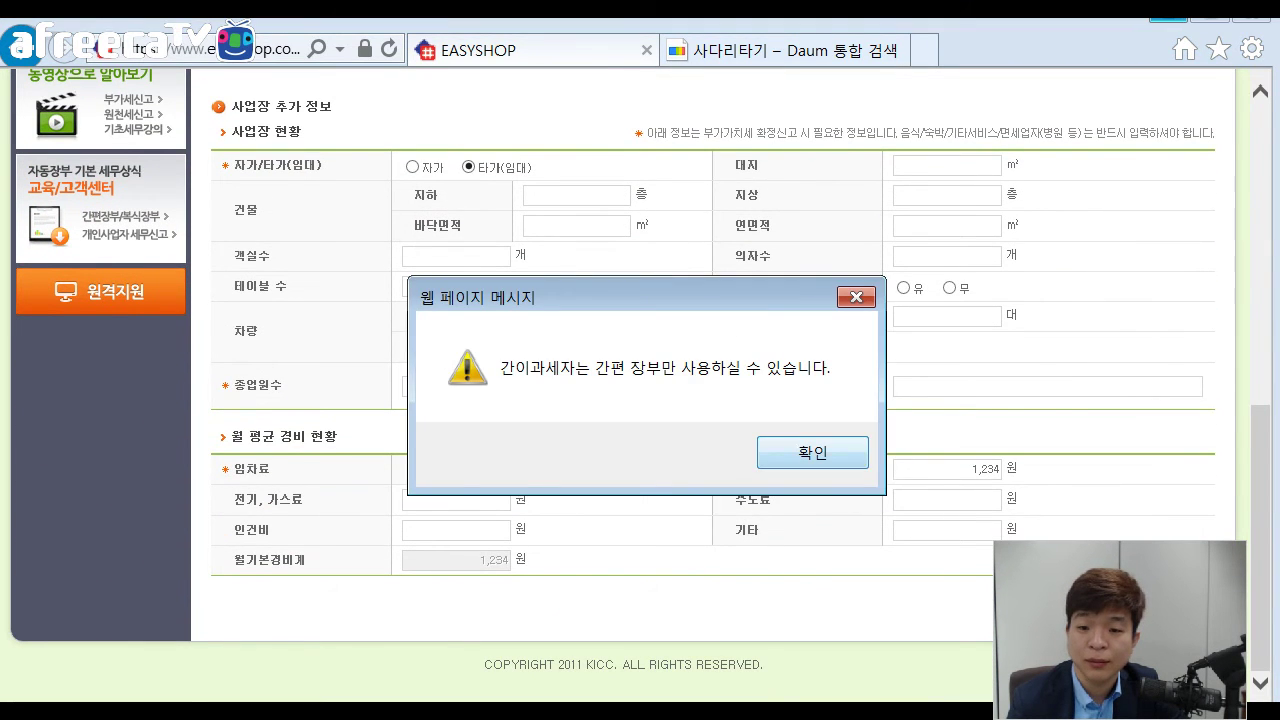
{"action": "left_click", "coordinate": [812, 451]}
{"action": "scroll", "coordinate": [812, 451], "scroll_direction": "up", "scroll_amount": 3}
{"action": "scroll", "coordinate": [713, 400], "scroll_direction": "up", "scroll_amount": 3}
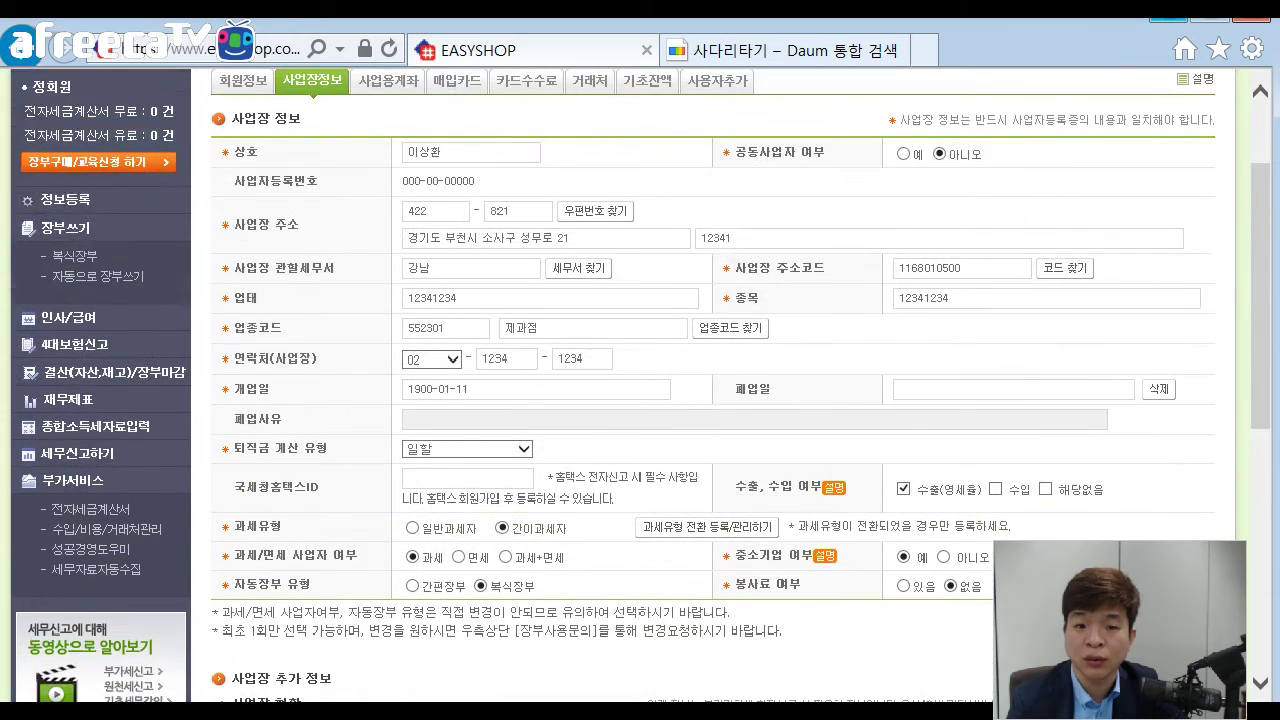
{"action": "scroll", "coordinate": [640, 400], "scroll_direction": "up", "scroll_amount": 1}
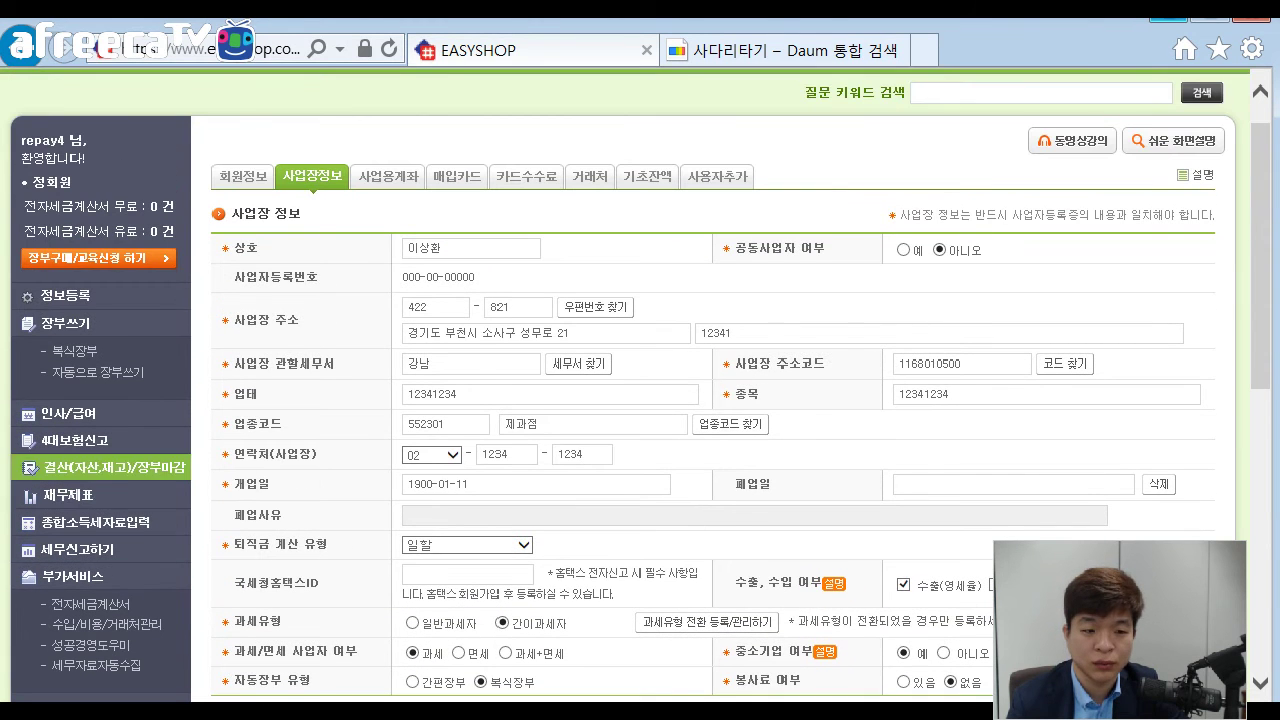
{"action": "scroll", "coordinate": [640, 400], "scroll_direction": "up", "scroll_amount": 1}
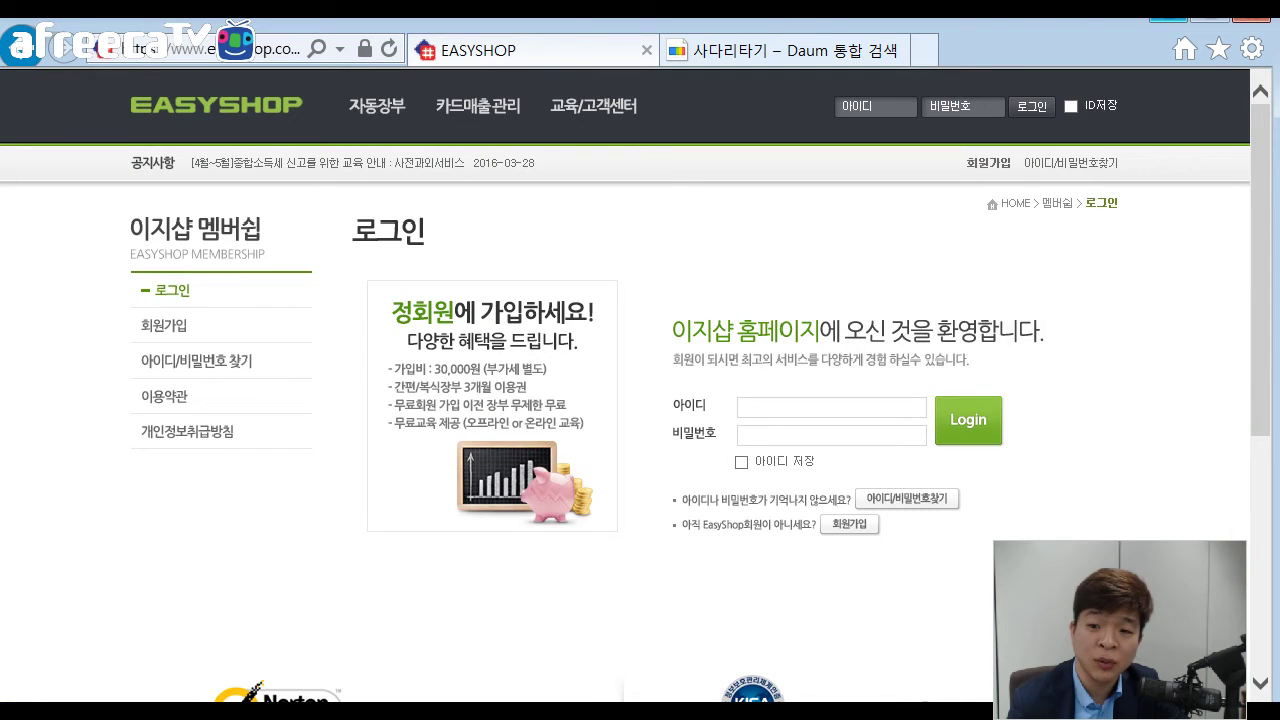
Log in to the member account with its user ID and password.
{"action": "type", "text": "r"}
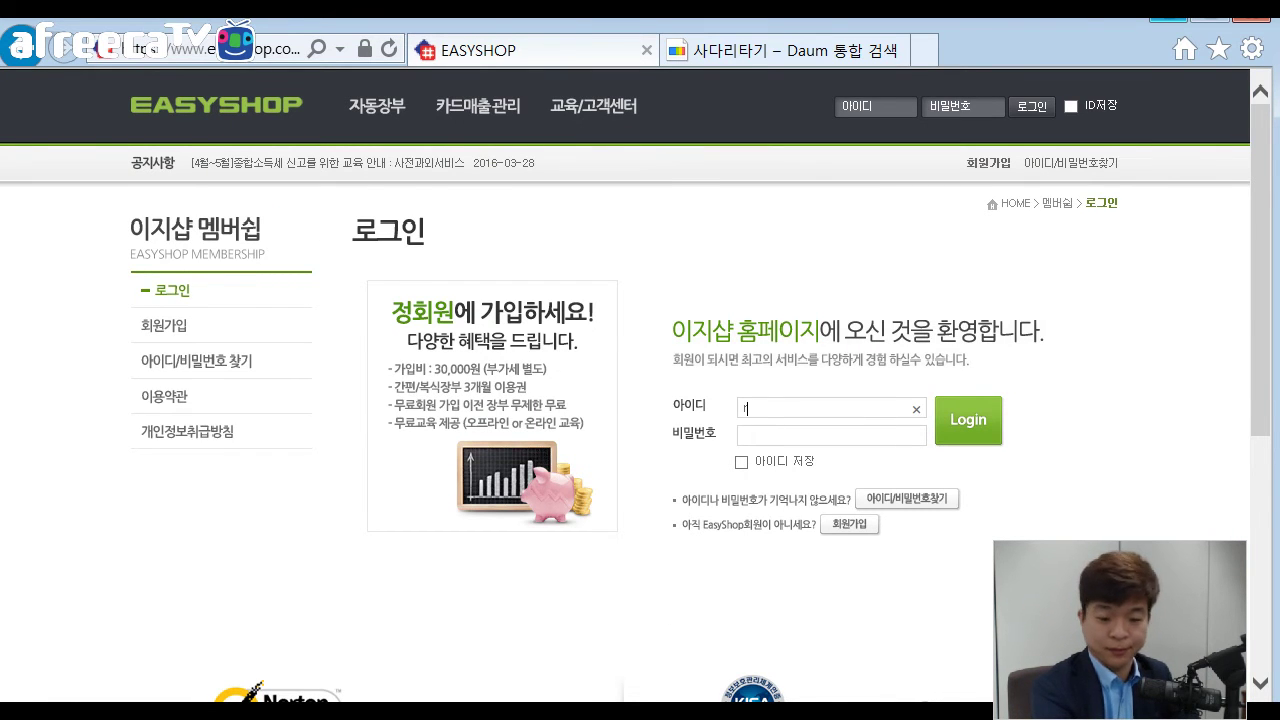
{"action": "type", "text": "epay3"}
{"action": "key", "text": "Tab"}
{"action": "type", "text": "*****"}
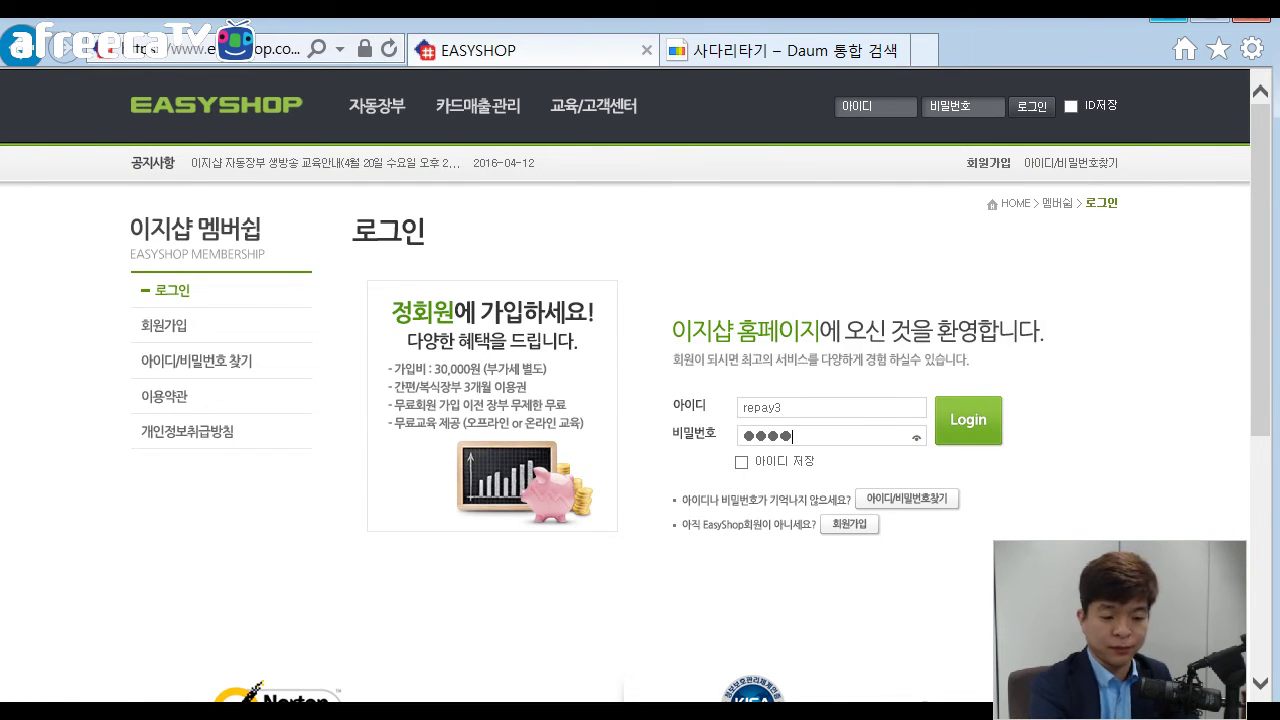
{"action": "type", "text": "***"}
{"action": "key", "text": "Return"}
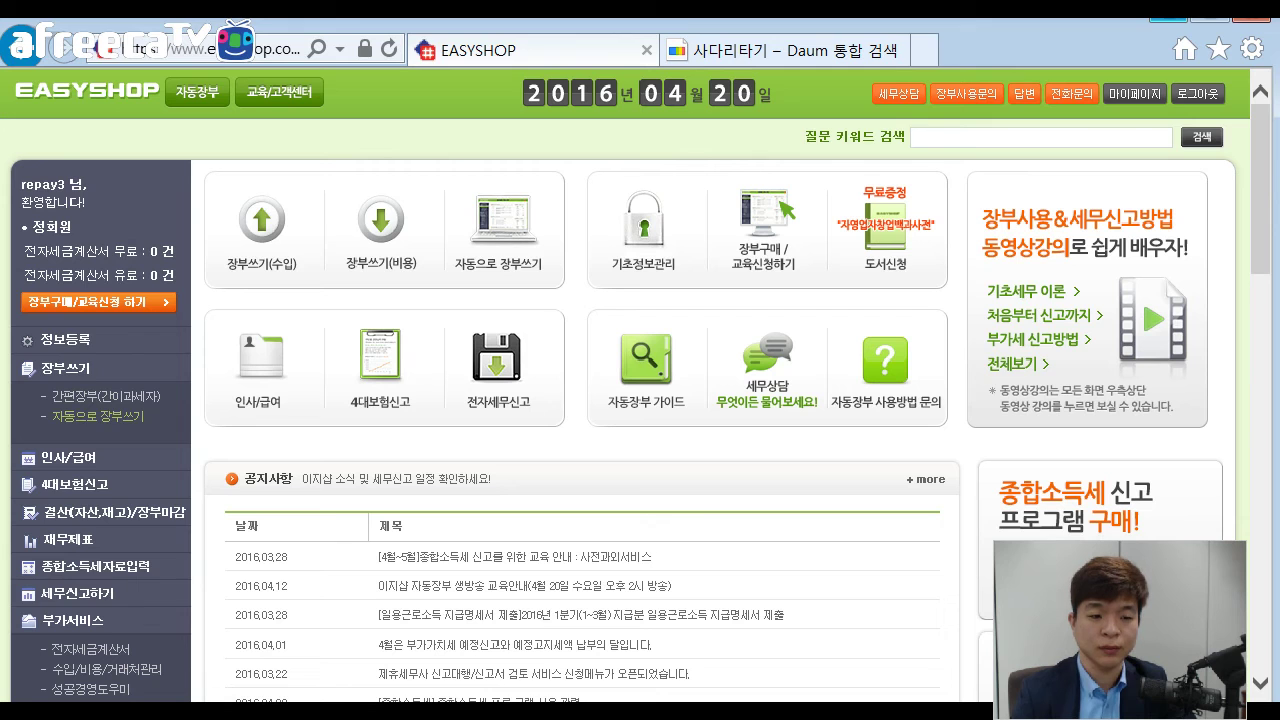
Open 자동으로 장부쓰기 and scroll down to its Excel upload options.
{"action": "left_click", "coordinate": [98, 416]}
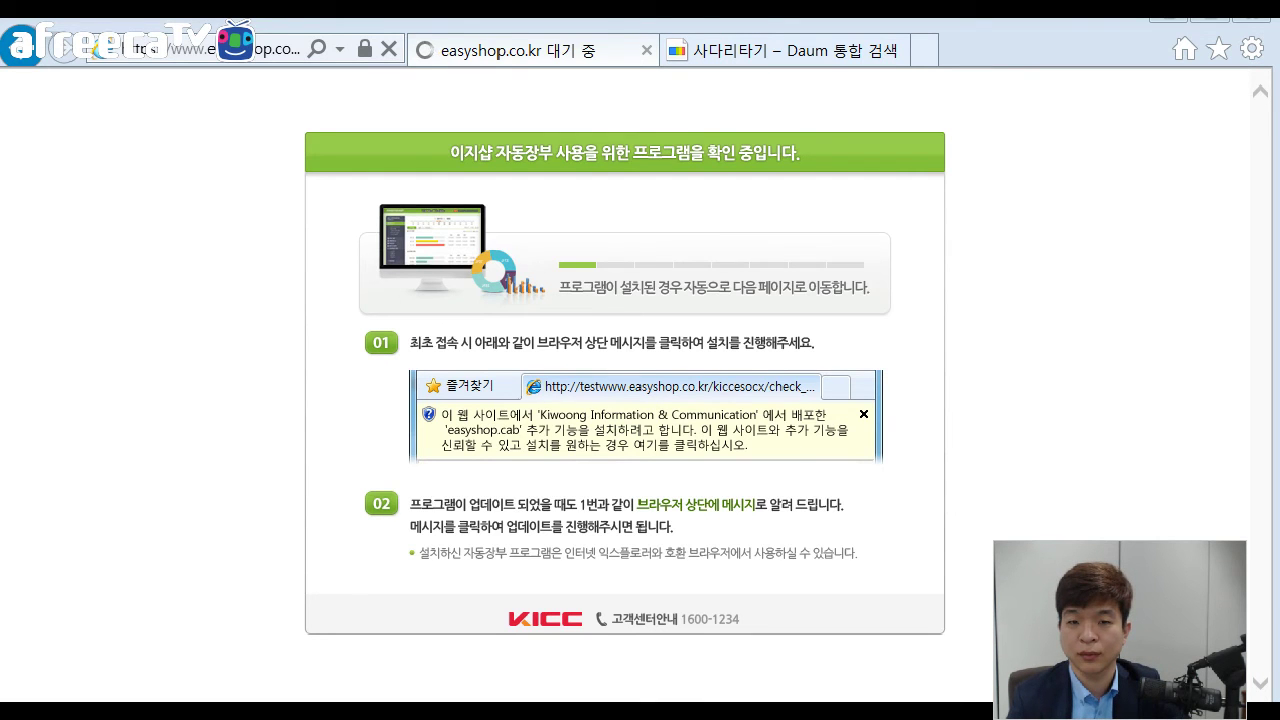
{"action": "scroll", "coordinate": [640, 400], "scroll_direction": "down", "scroll_amount": 4}
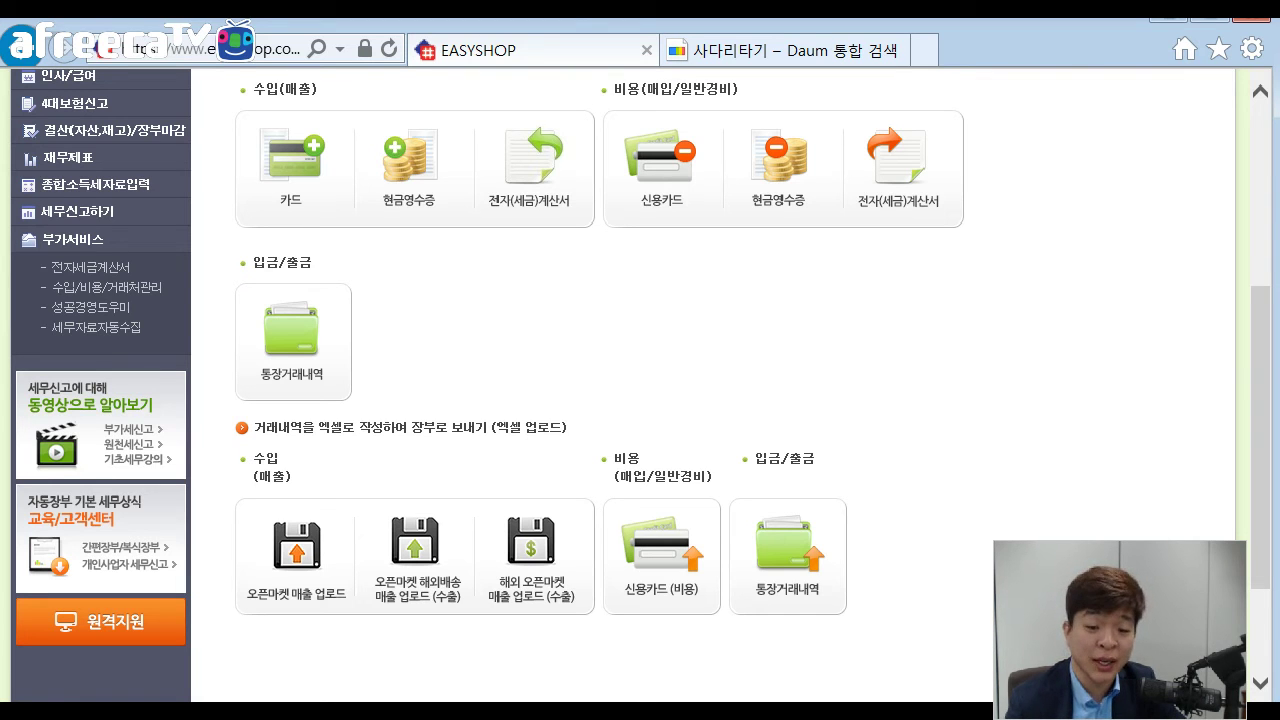
Open the 오픈마켓 해외배송 매출 업로드 list, then download and open its Excel template.
{"action": "left_click", "coordinate": [416, 556]}
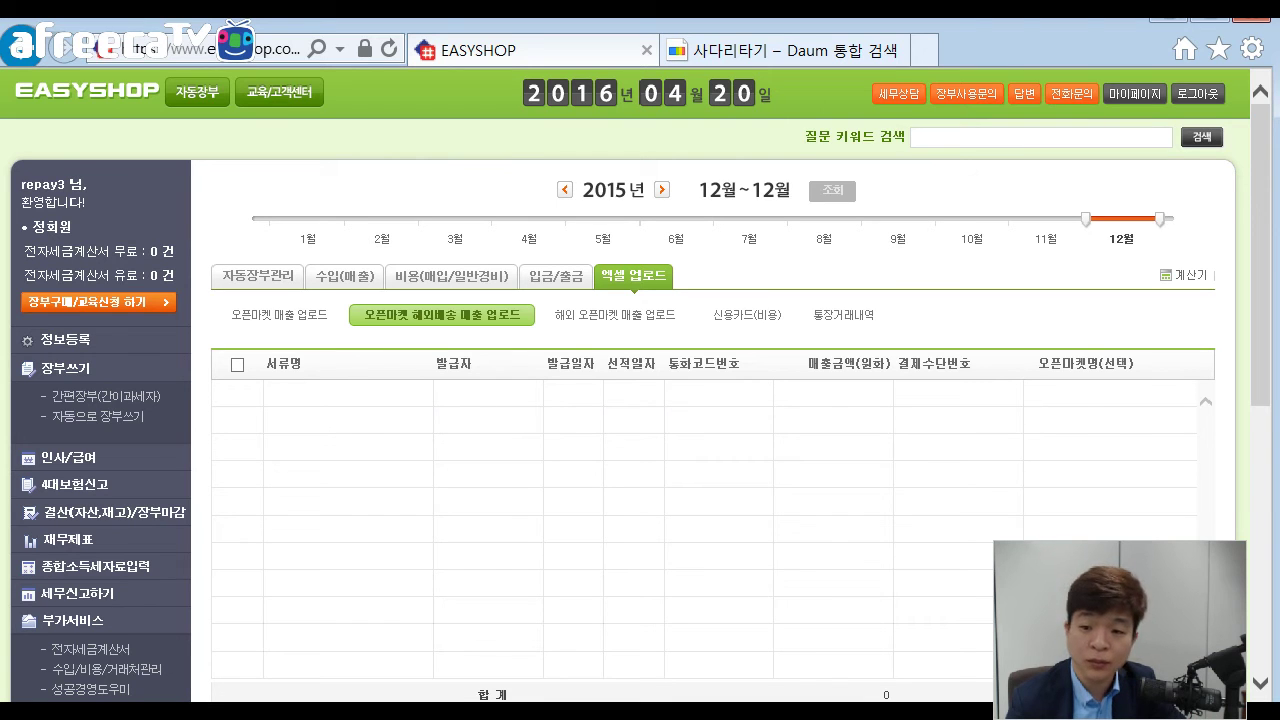
{"action": "scroll", "coordinate": [640, 400], "scroll_direction": "down", "scroll_amount": 2}
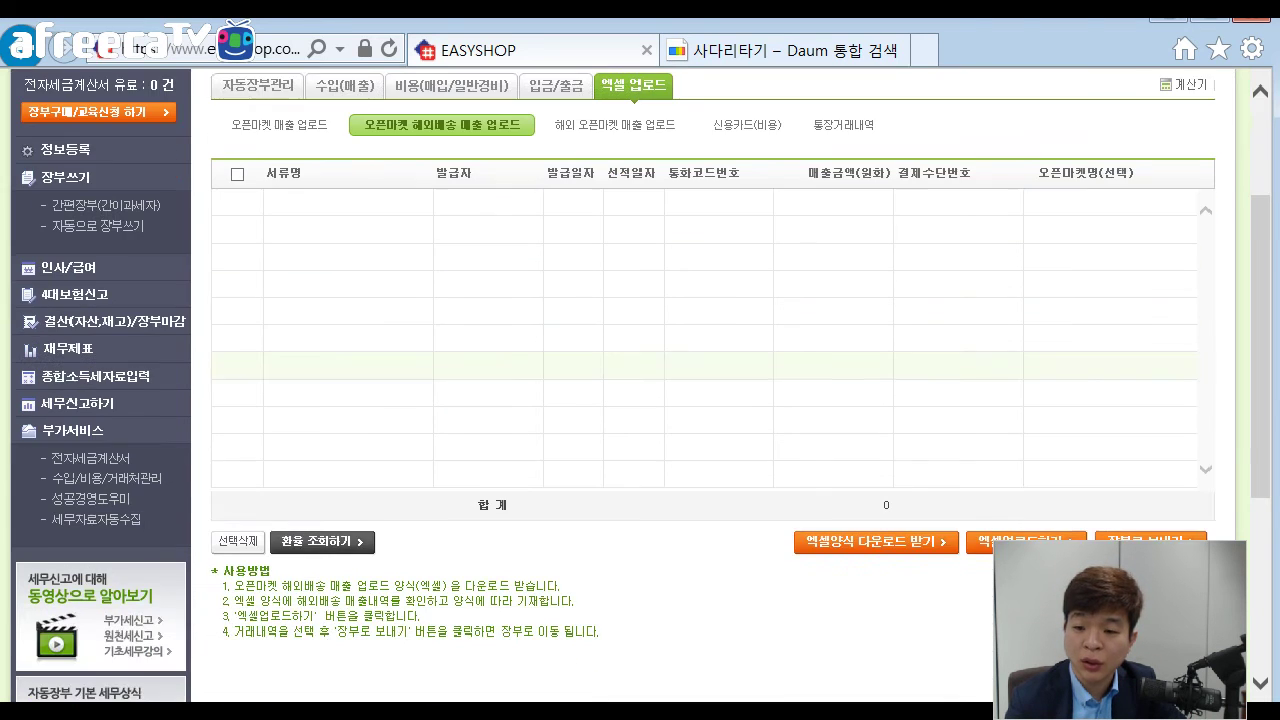
{"action": "left_click", "coordinate": [876, 542]}
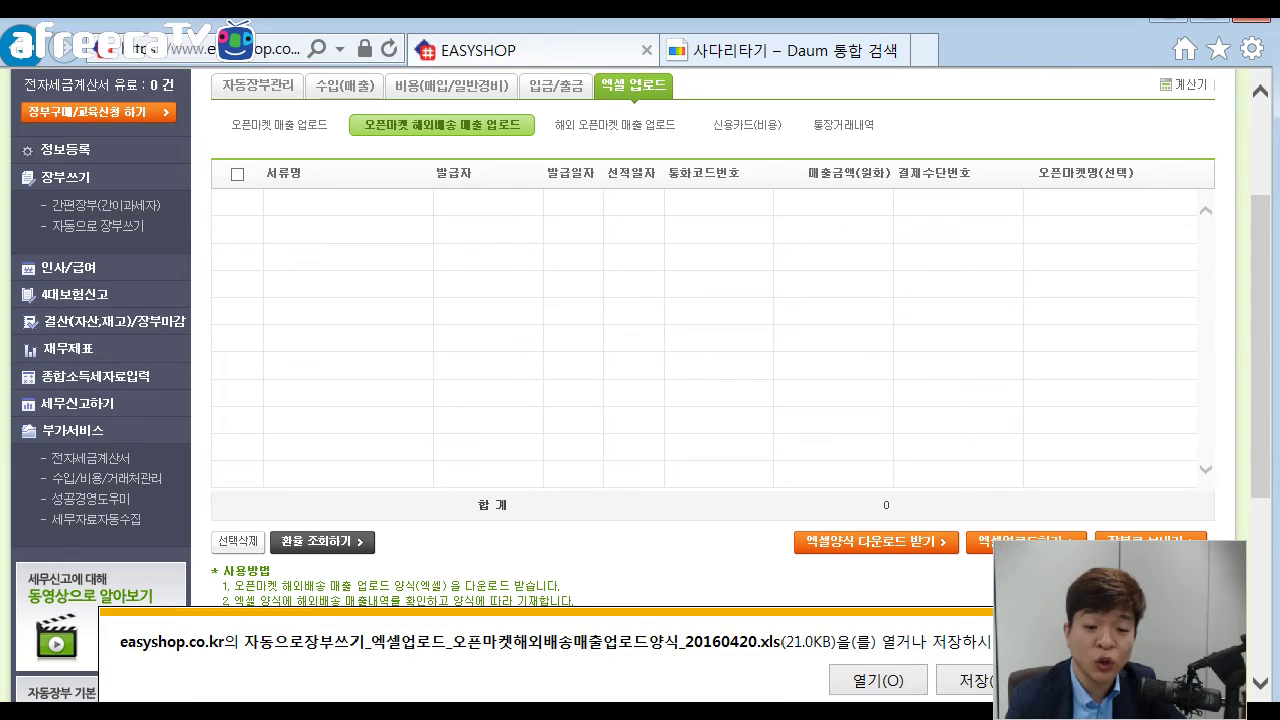
{"action": "left_click", "coordinate": [877, 680]}
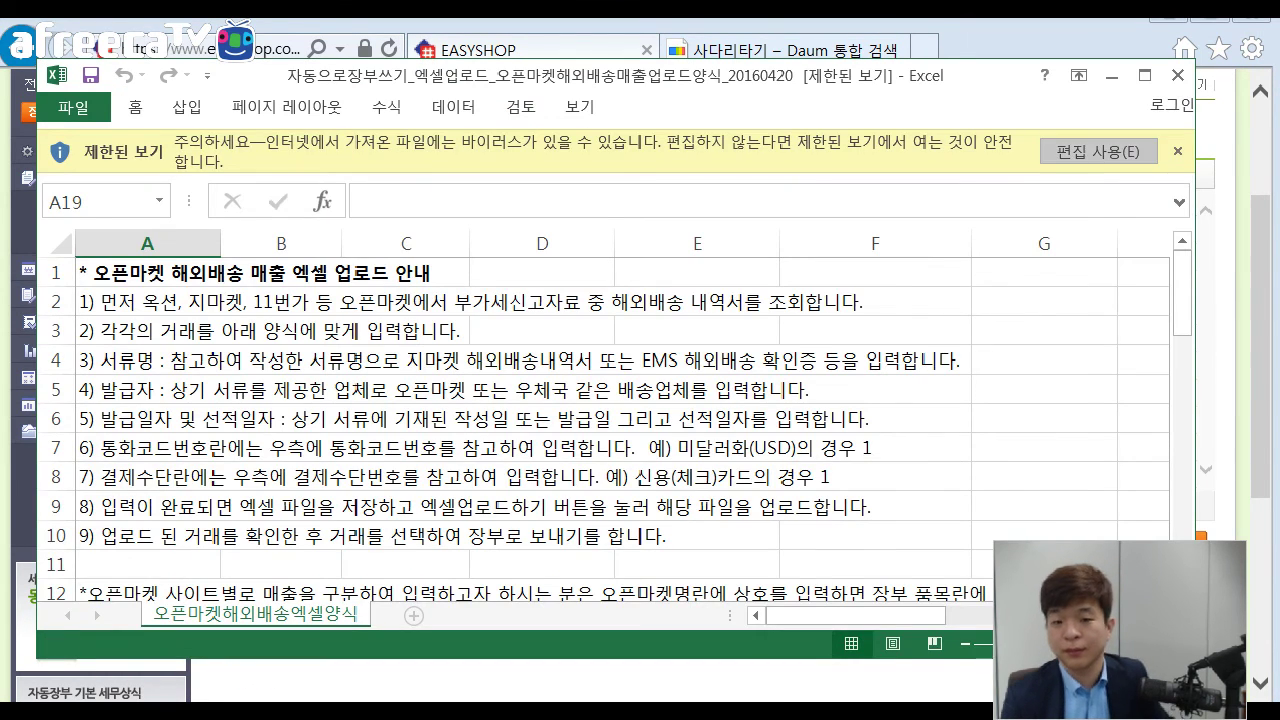
Enable editing on the 20160420 template, review its instructions, then return to the slideshow.
{"action": "left_click", "coordinate": [1098, 152]}
{"action": "left_click", "coordinate": [432, 422]}
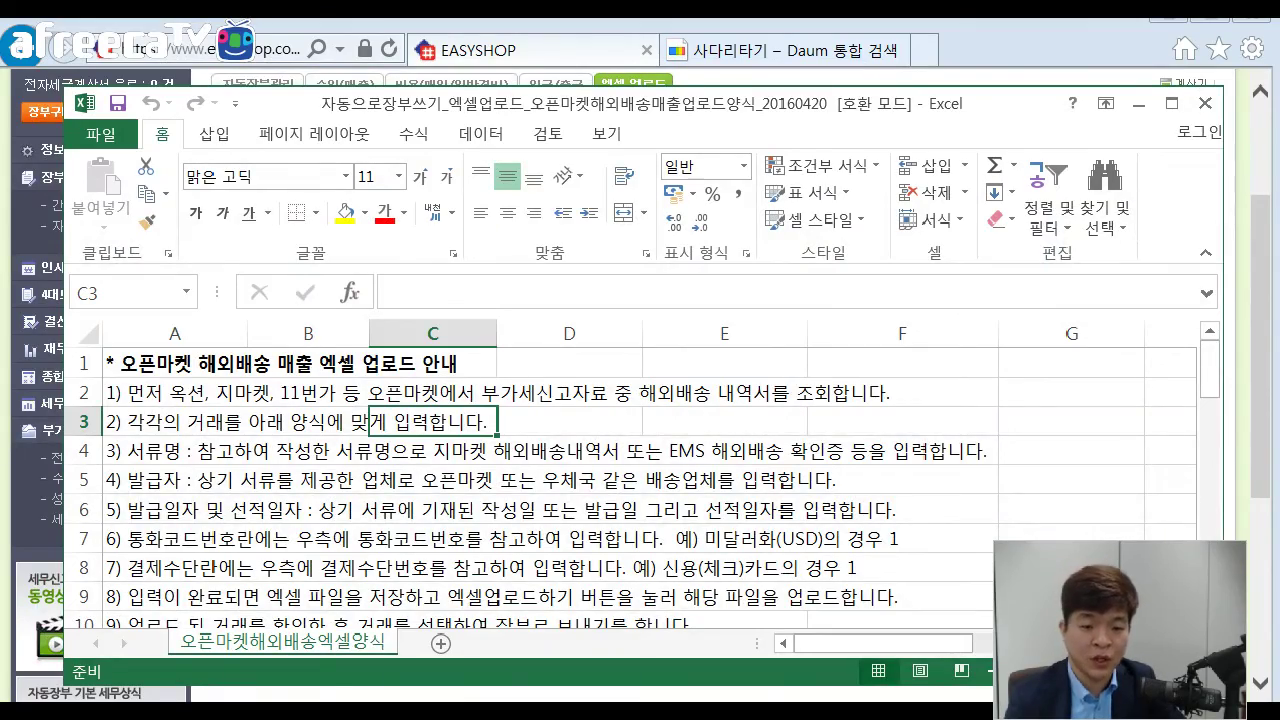
{"action": "scroll", "coordinate": [630, 480], "scroll_direction": "down", "scroll_amount": 2}
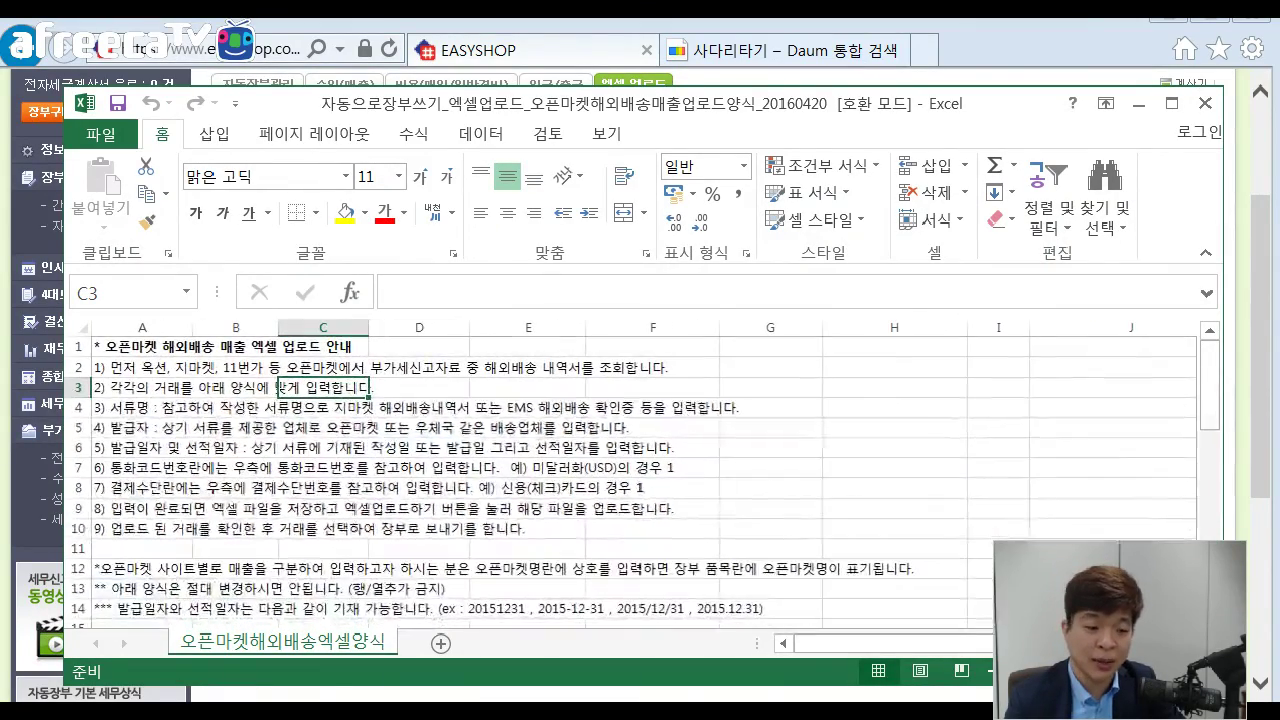
{"action": "scroll", "coordinate": [630, 480], "scroll_direction": "down", "scroll_amount": 1}
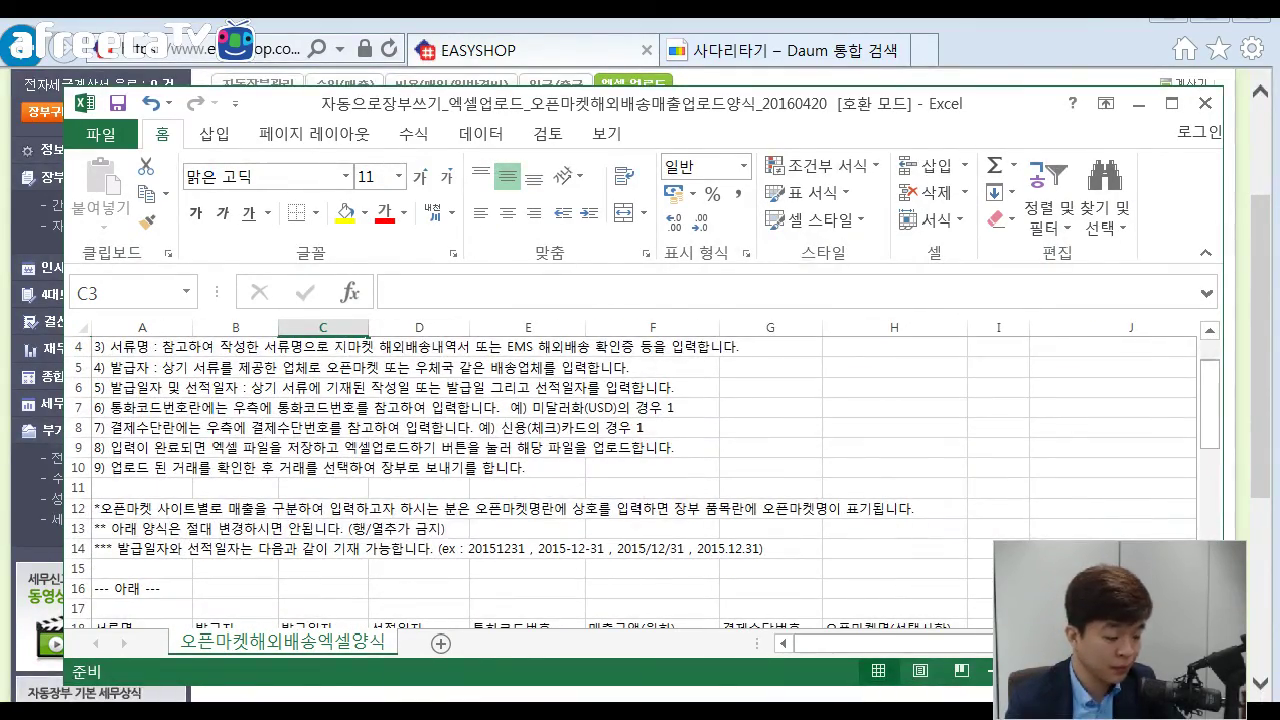
{"action": "key", "text": "alt+Tab"}
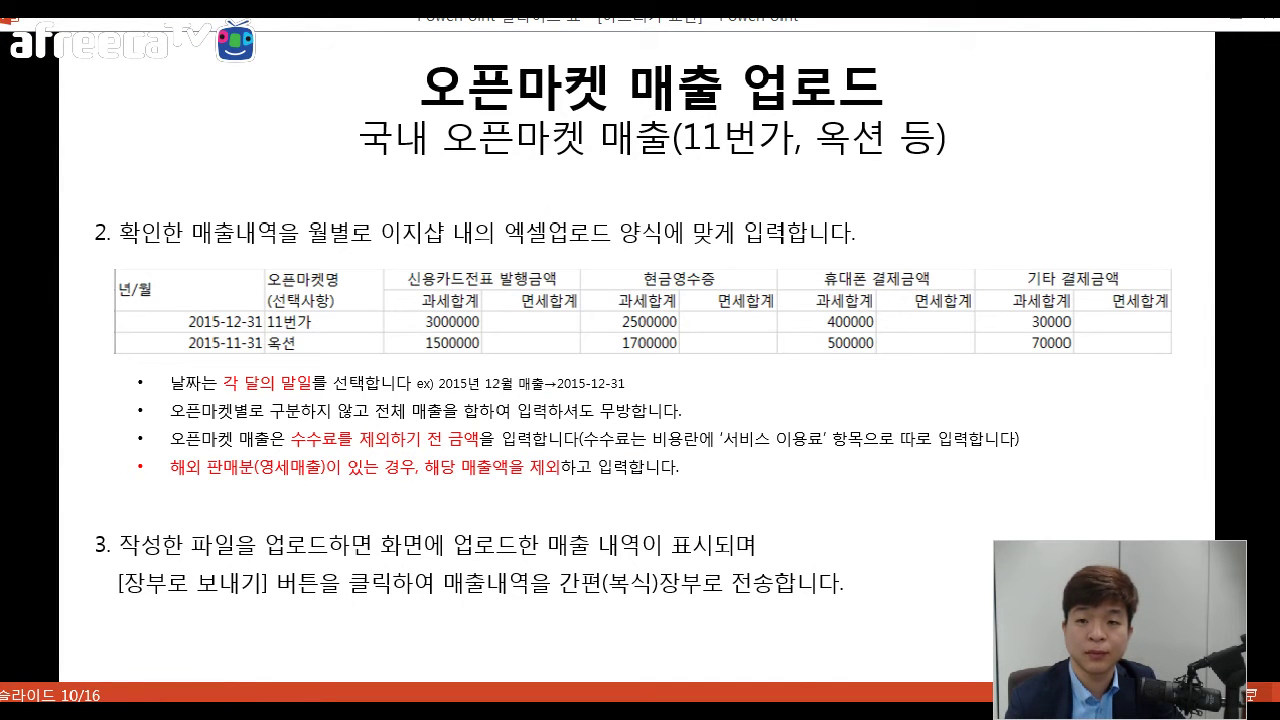
Advance to slide 11 on overseas open-market sales, then return to the Excel template.
{"action": "key", "text": "Right"}
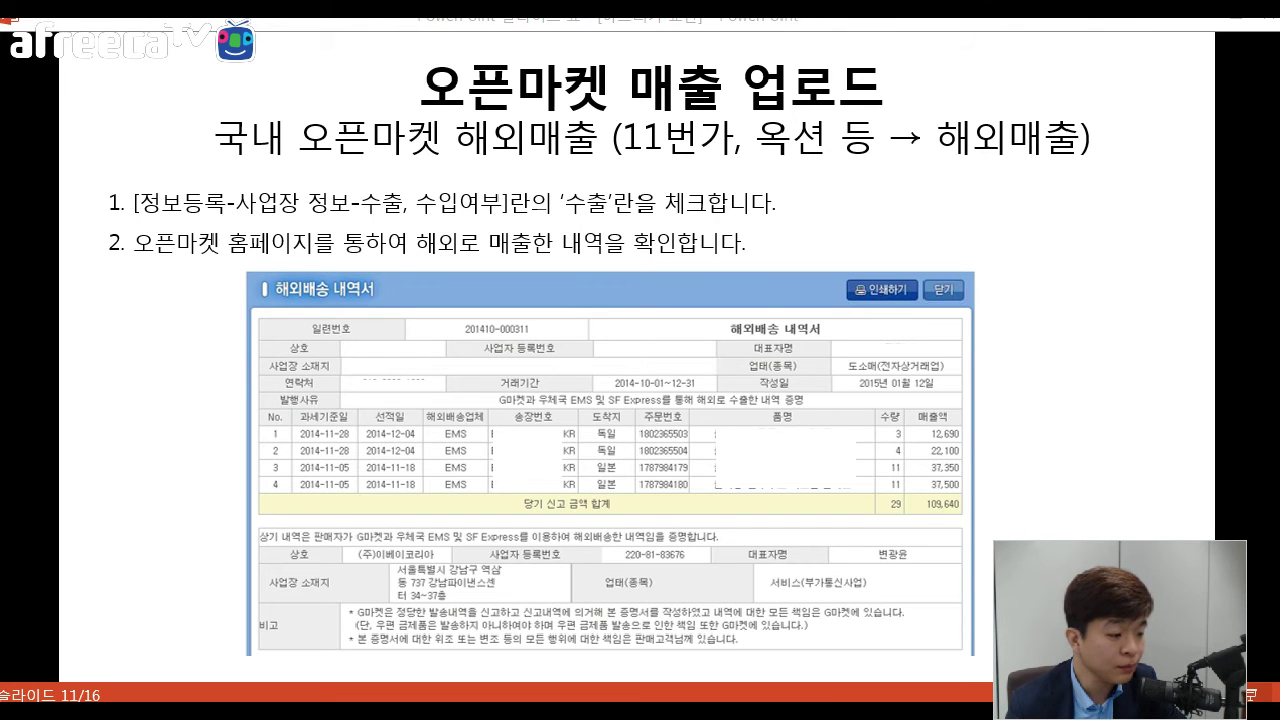
{"action": "key", "text": "alt+Tab"}
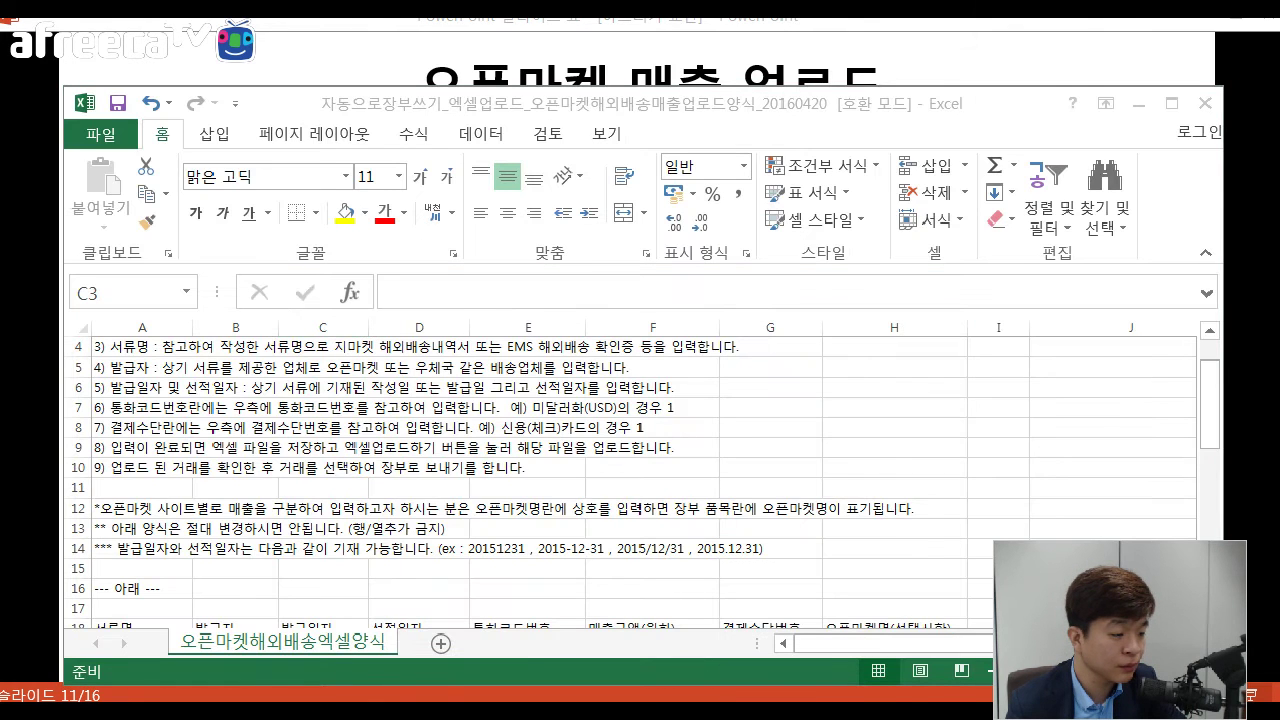
Switch to the filled 20160419 workbook and scroll down to its sales table.
{"action": "key", "text": "alt+Tab"}
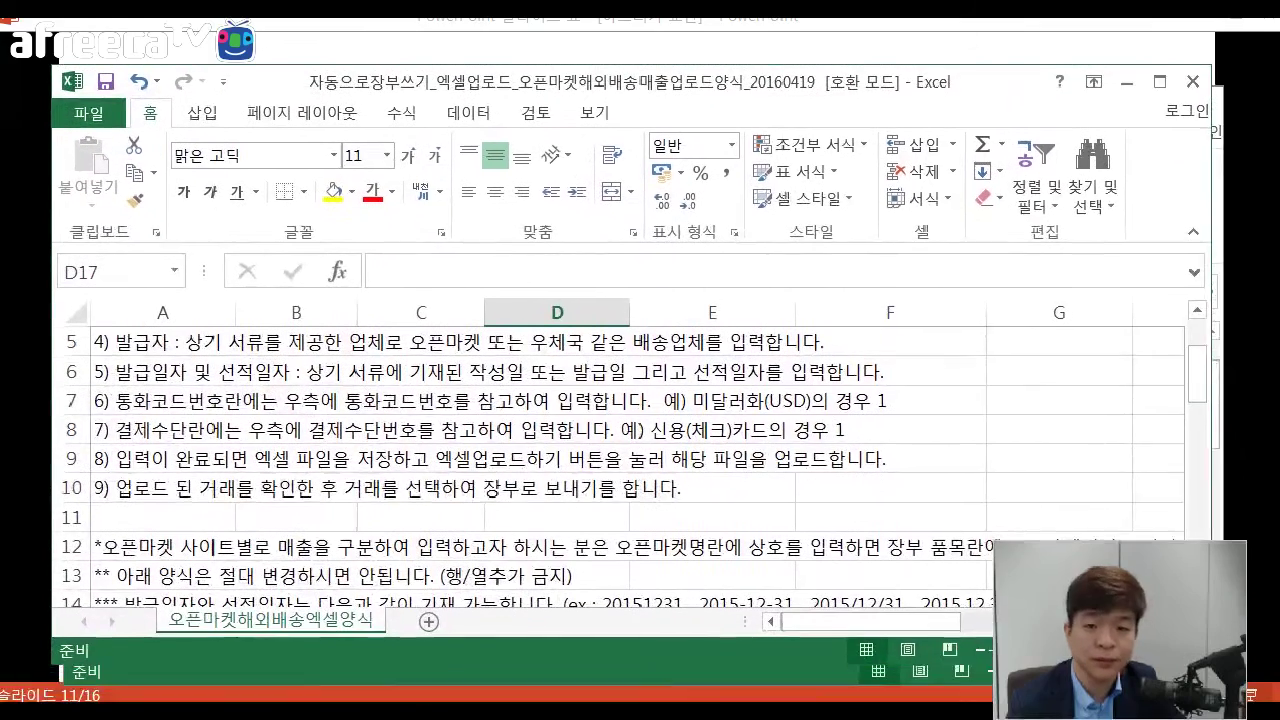
{"action": "left_click", "coordinate": [553, 477]}
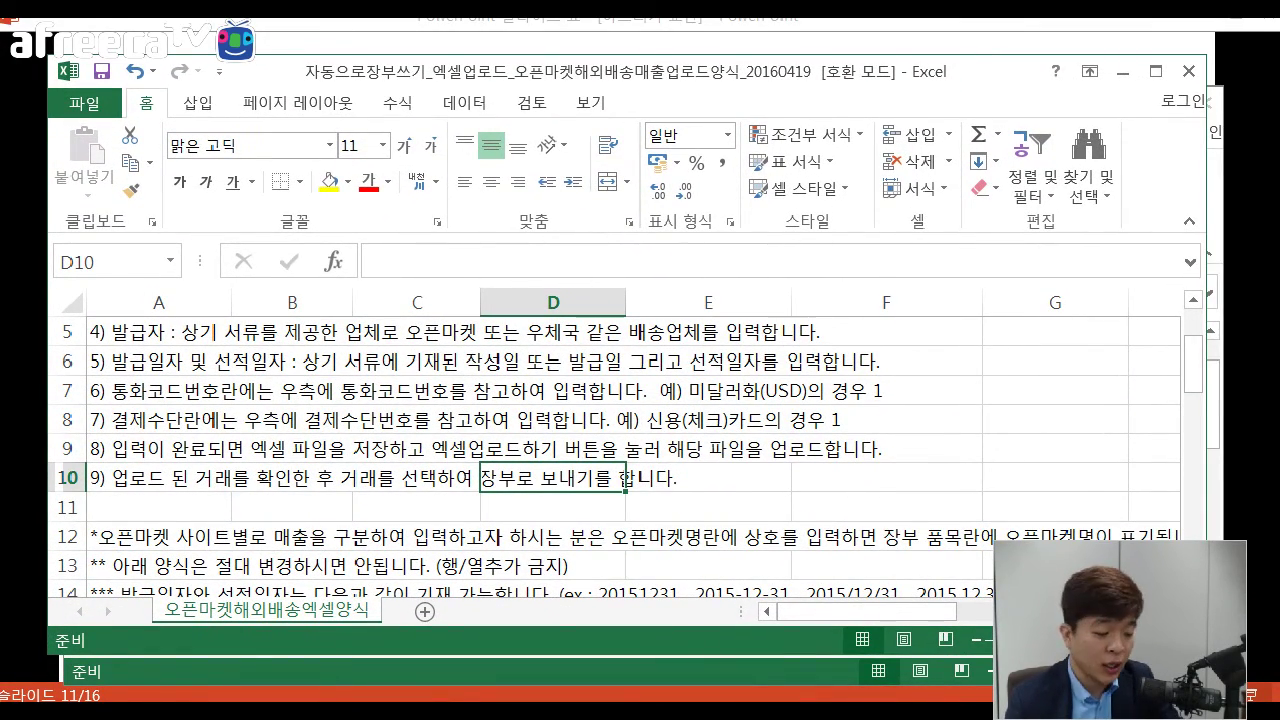
{"action": "scroll", "coordinate": [620, 440], "scroll_direction": "down", "scroll_amount": 1}
{"action": "scroll", "coordinate": [620, 440], "scroll_direction": "down", "scroll_amount": 1}
{"action": "scroll", "coordinate": [620, 440], "scroll_direction": "down", "scroll_amount": 3}
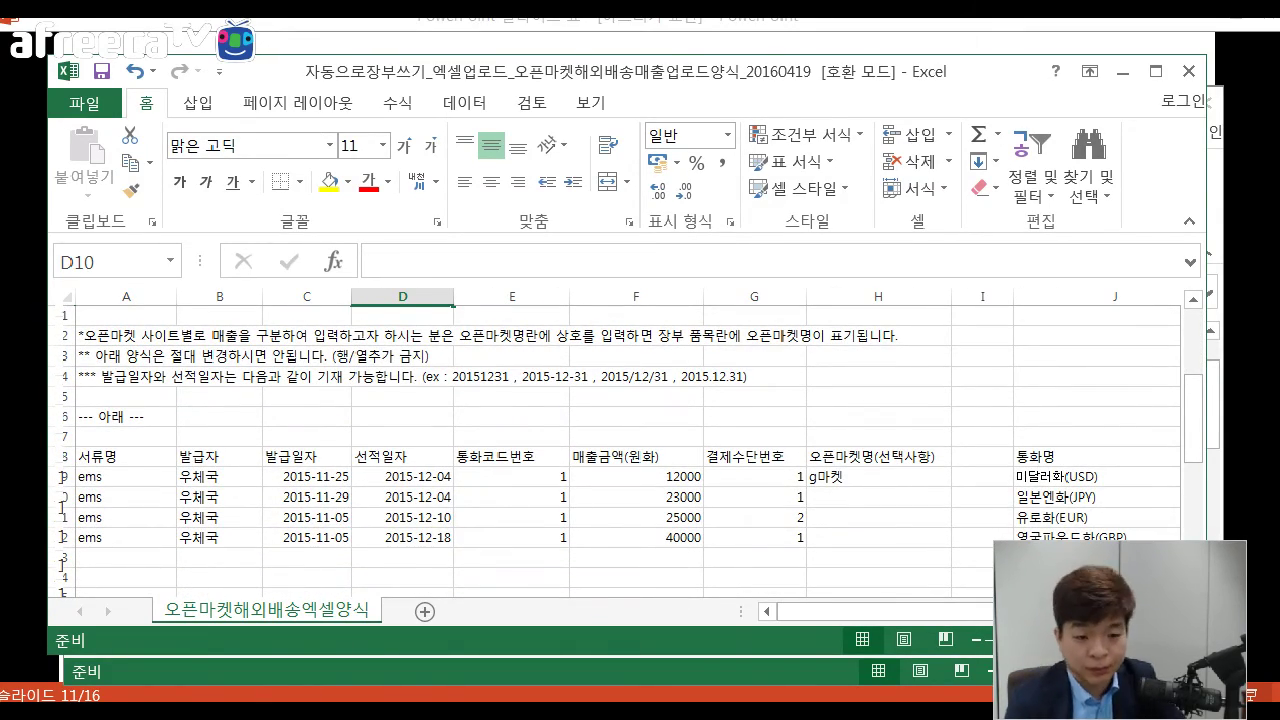
Highlight the 서류명, 발급자, 발급일자, 선적일자 headings and the first EMS row dated 2015-12-04.
{"action": "left_click_drag", "start_coordinate": [100, 456], "coordinate": [420, 456]}
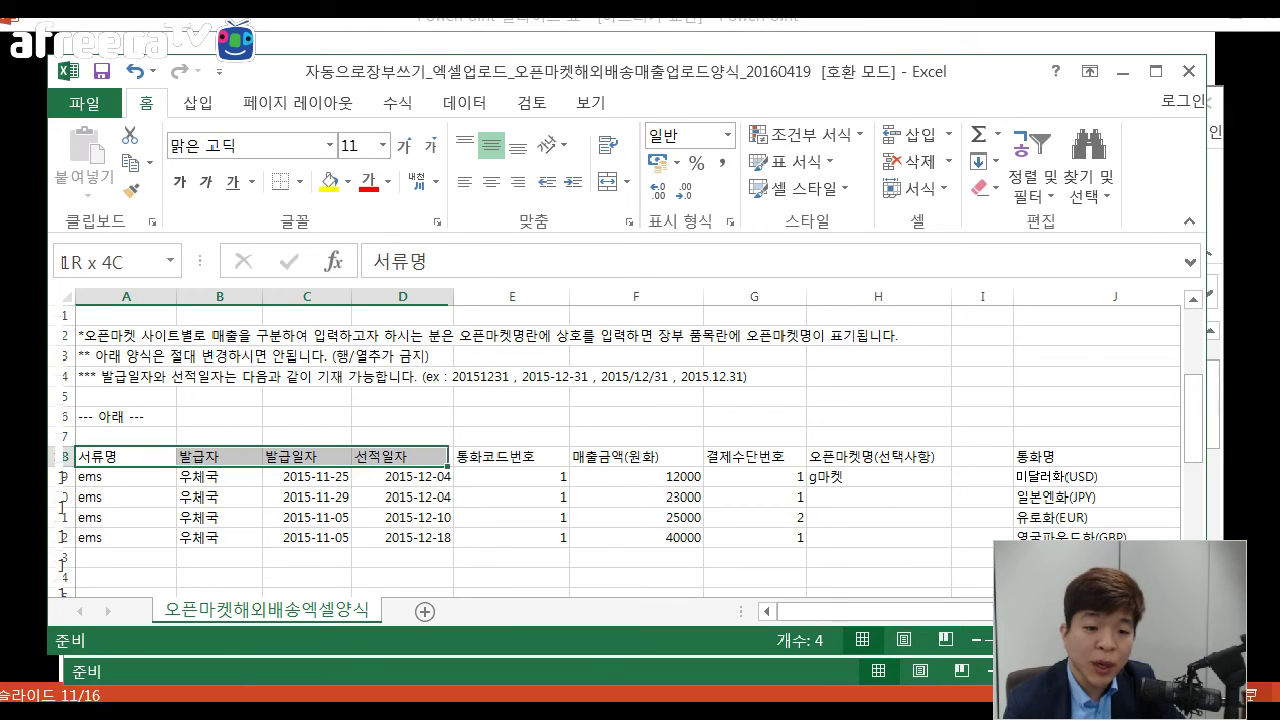
{"action": "left_click", "coordinate": [403, 456]}
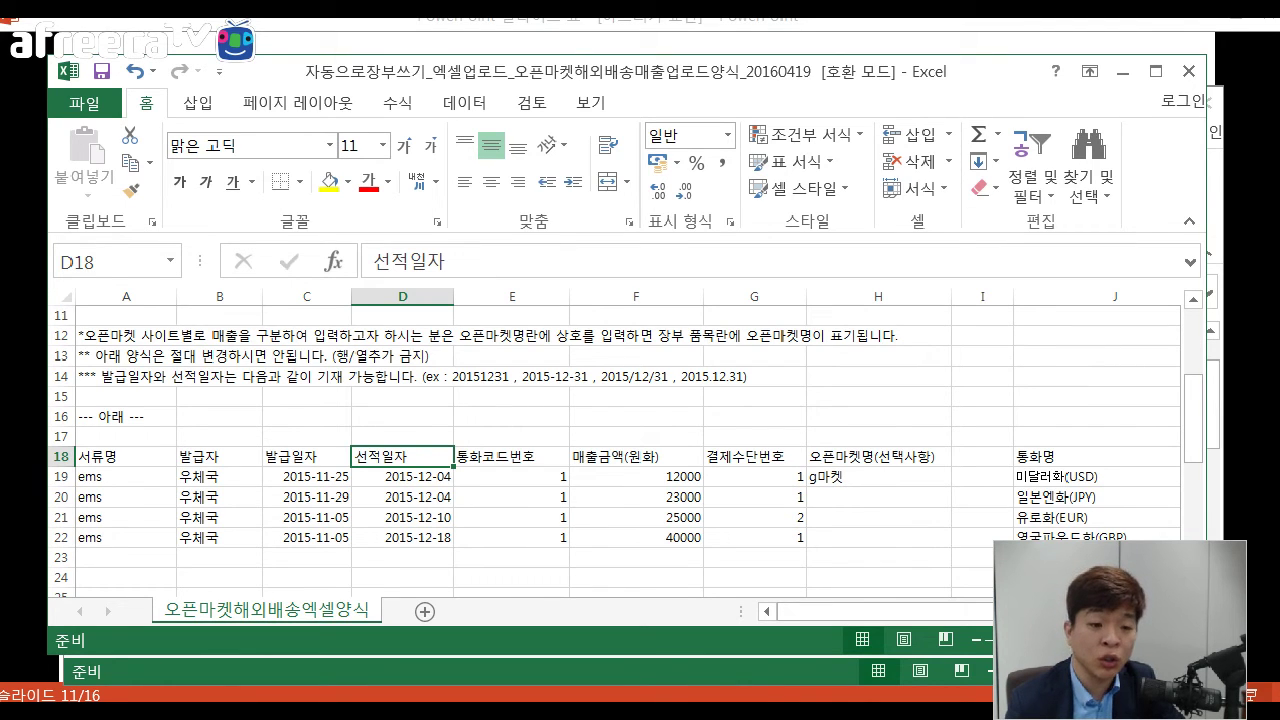
{"action": "left_click", "coordinate": [126, 456]}
{"action": "left_click", "coordinate": [219, 456]}
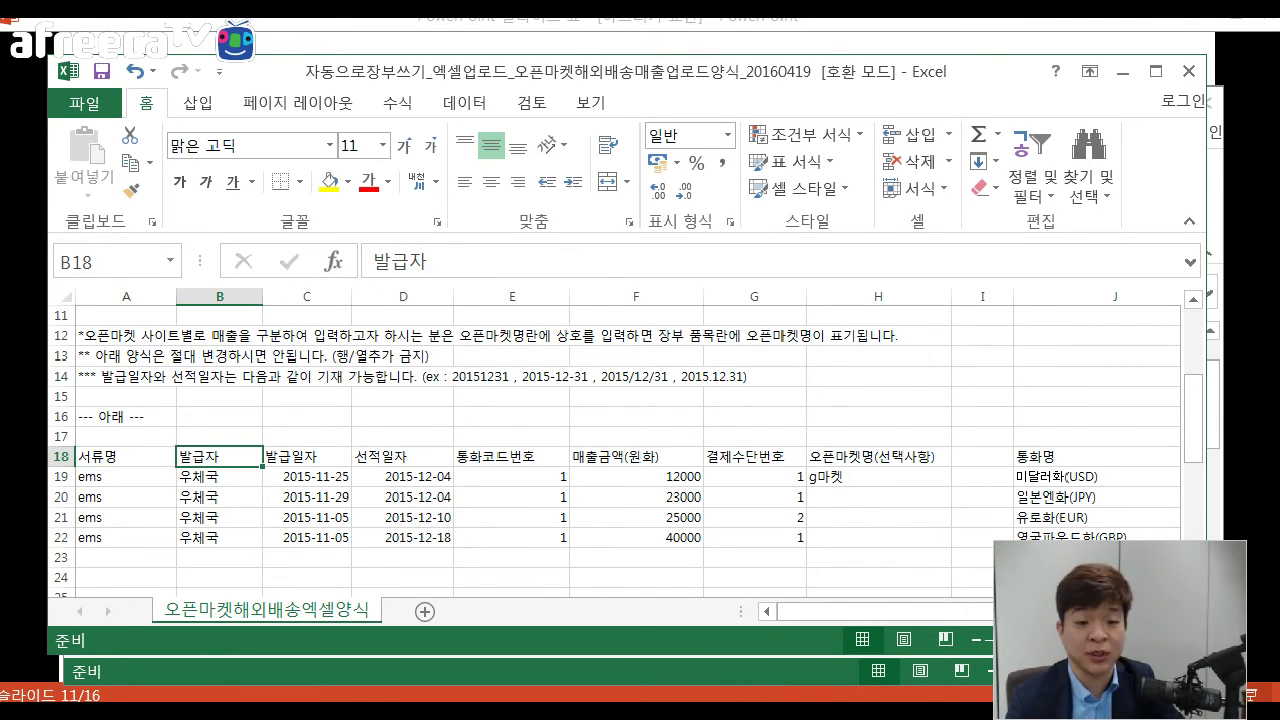
{"action": "left_click", "coordinate": [306, 456]}
{"action": "left_click", "coordinate": [403, 476]}
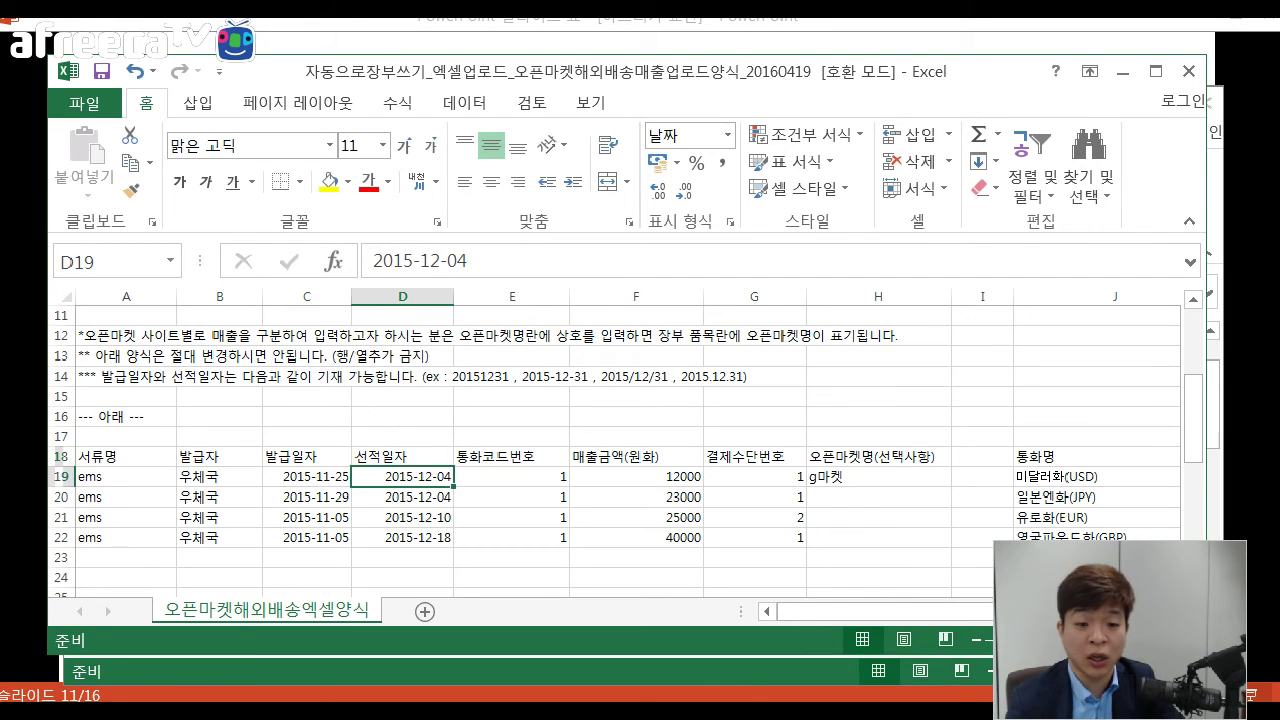
{"action": "left_click", "coordinate": [403, 456]}
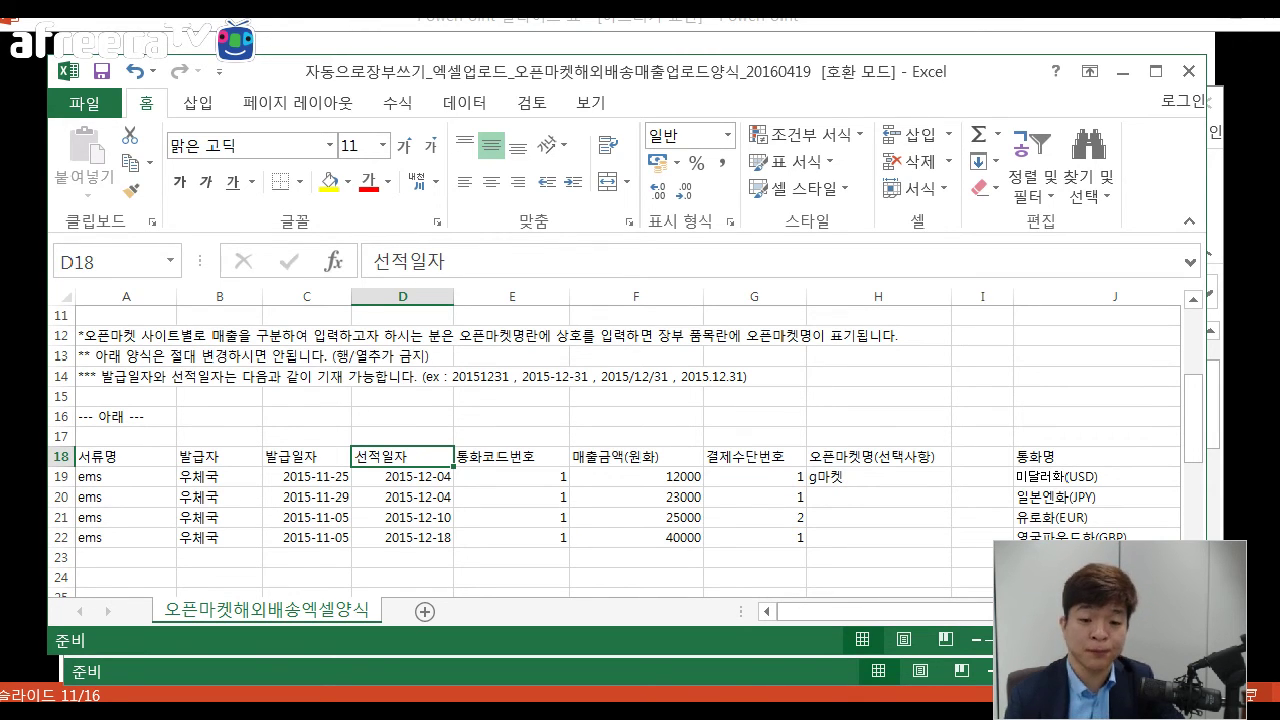
{"action": "left_click", "coordinate": [403, 476]}
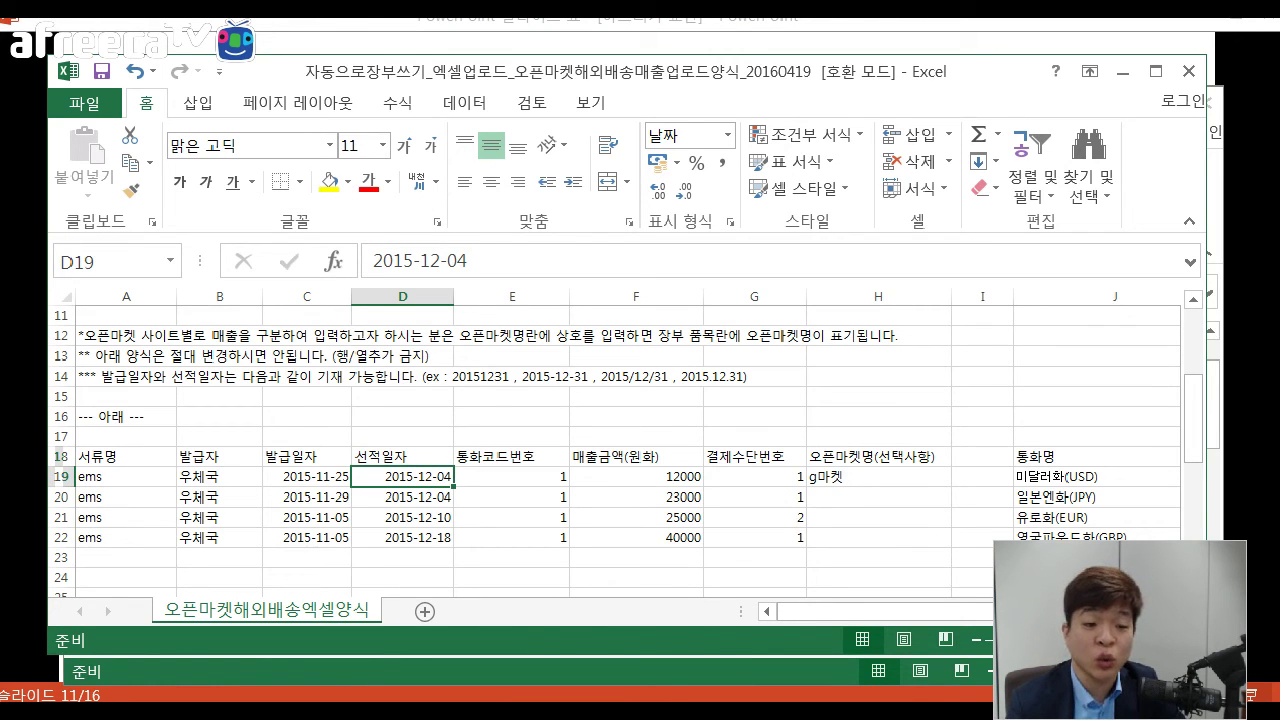
{"action": "left_click_drag", "start_coordinate": [403, 476], "coordinate": [100, 476]}
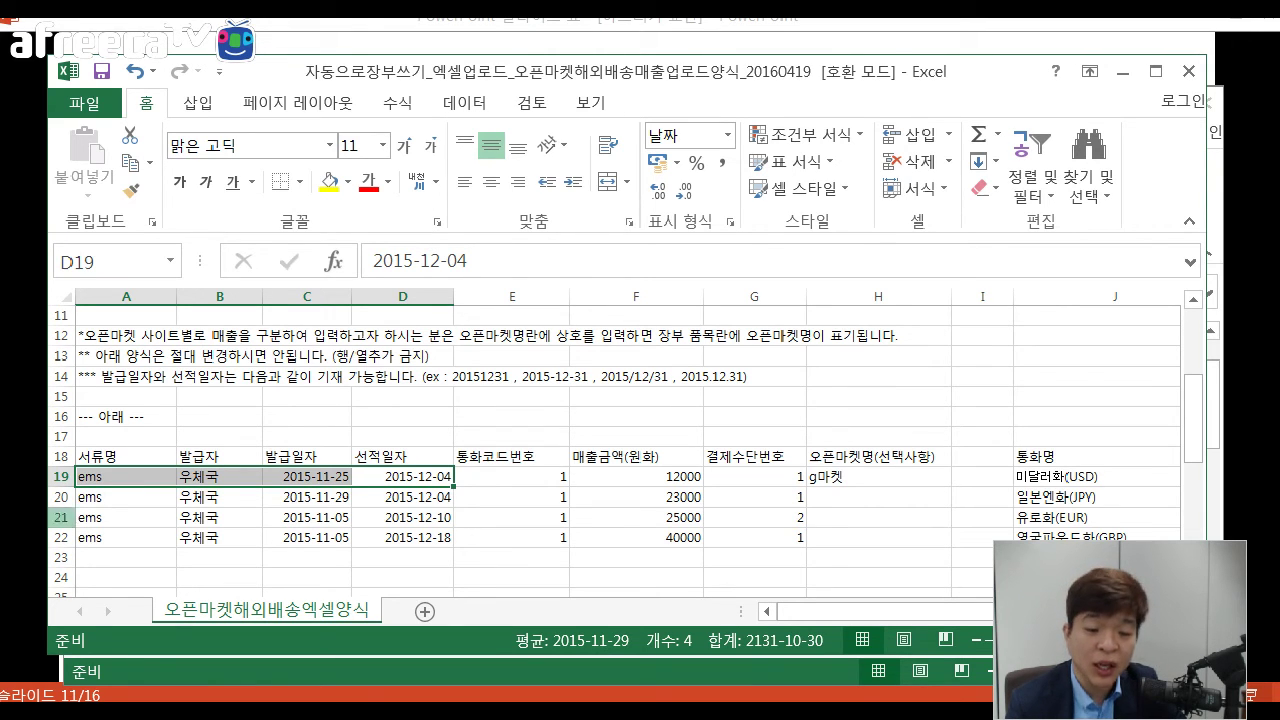
{"action": "key", "text": "Home"}
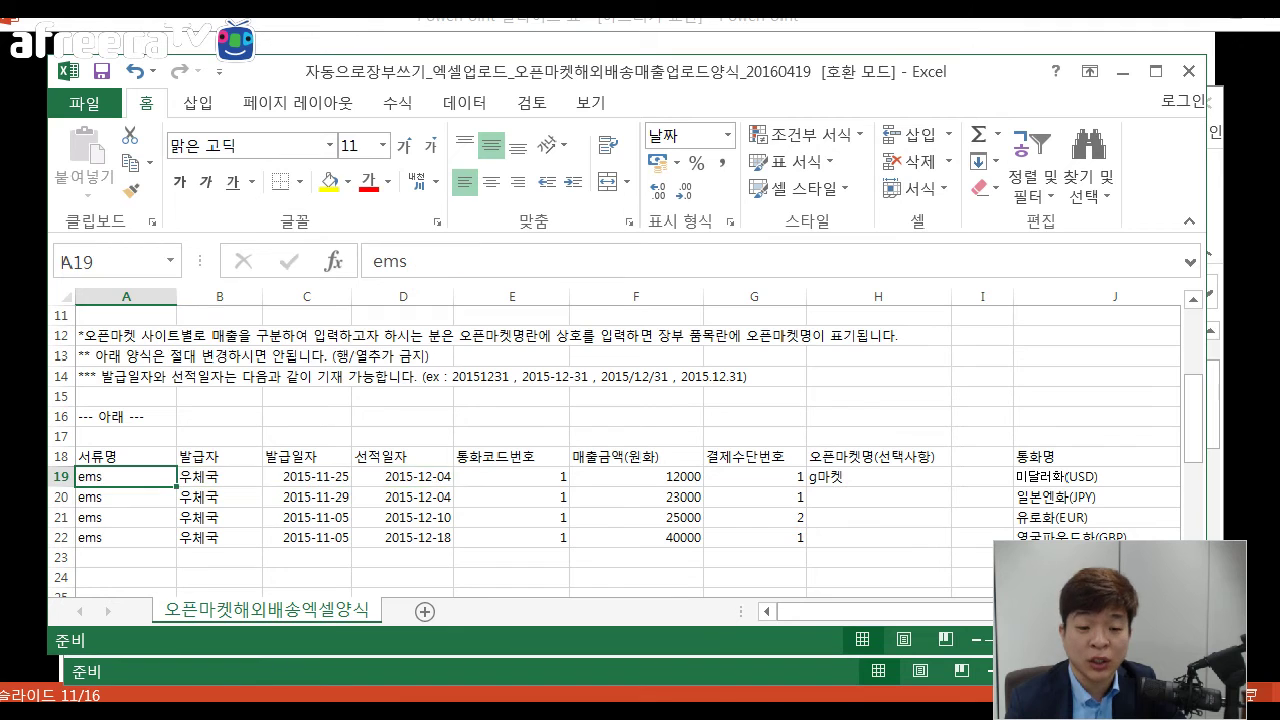
{"action": "key", "text": "shift+Down"}
{"action": "key", "text": "shift+Down"}
{"action": "key", "text": "shift+Down"}
{"action": "key", "text": "shift+Right"}
{"action": "key", "text": "shift+Right"}
{"action": "key", "text": "shift+Right"}
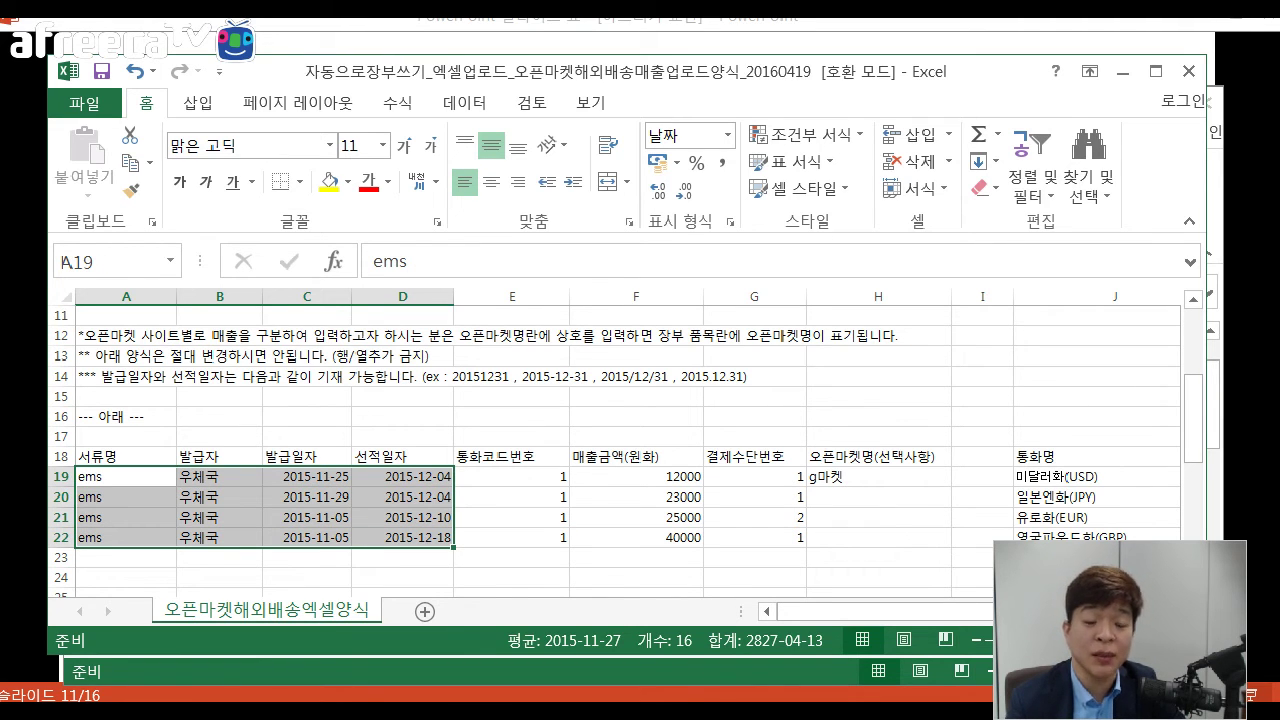
{"action": "key", "text": "Down"}
{"action": "key", "text": "Right"}
{"action": "key", "text": "Right"}
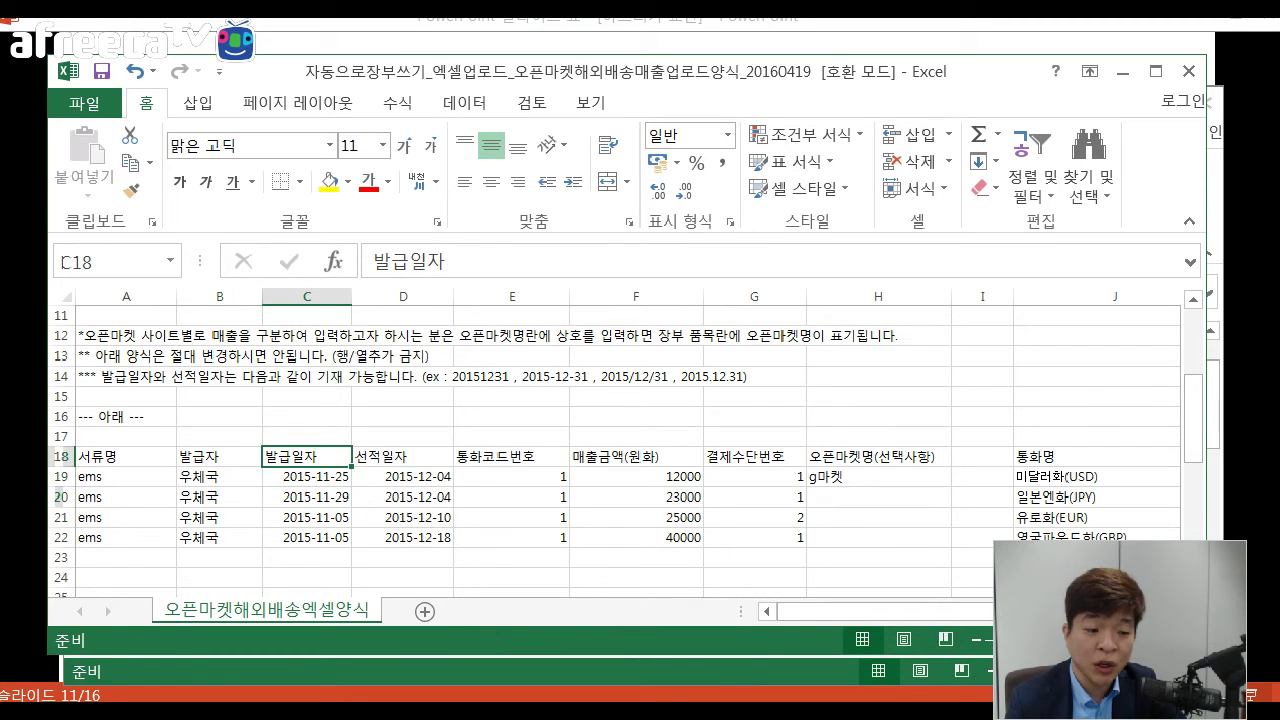
{"action": "key", "text": "Left"}
{"action": "key", "text": "Left"}
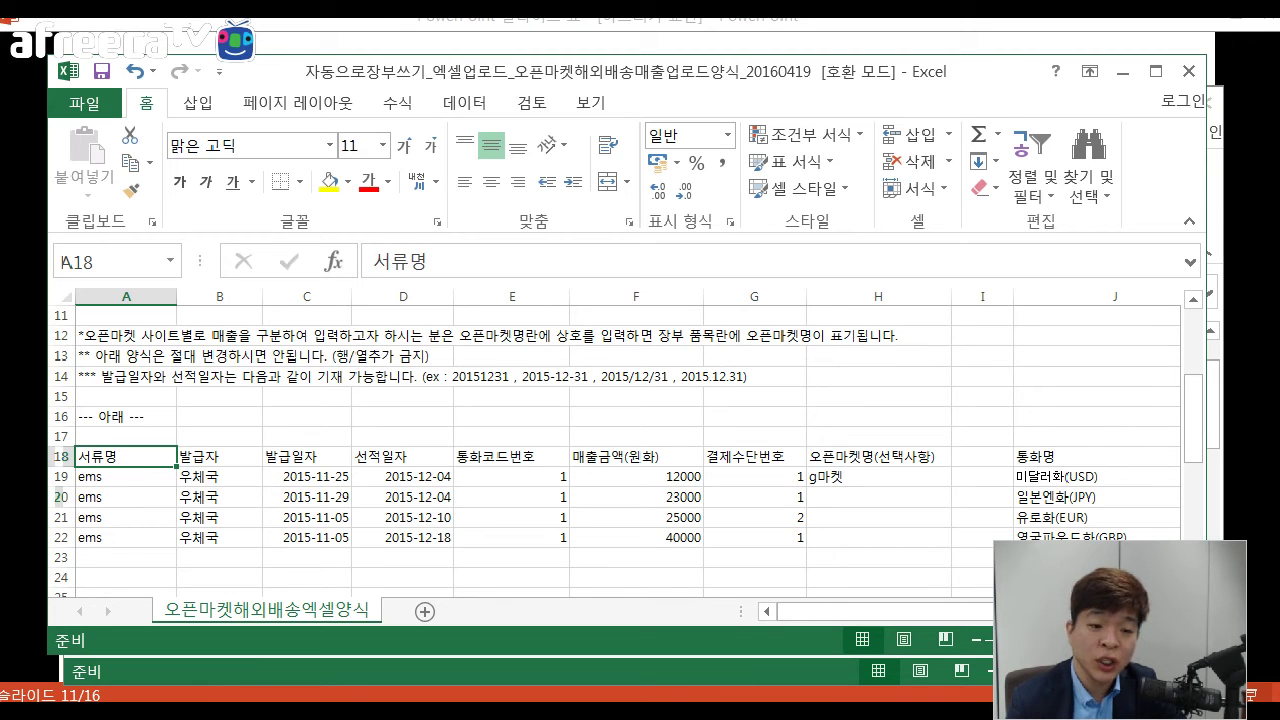
{"action": "key", "text": "Down"}
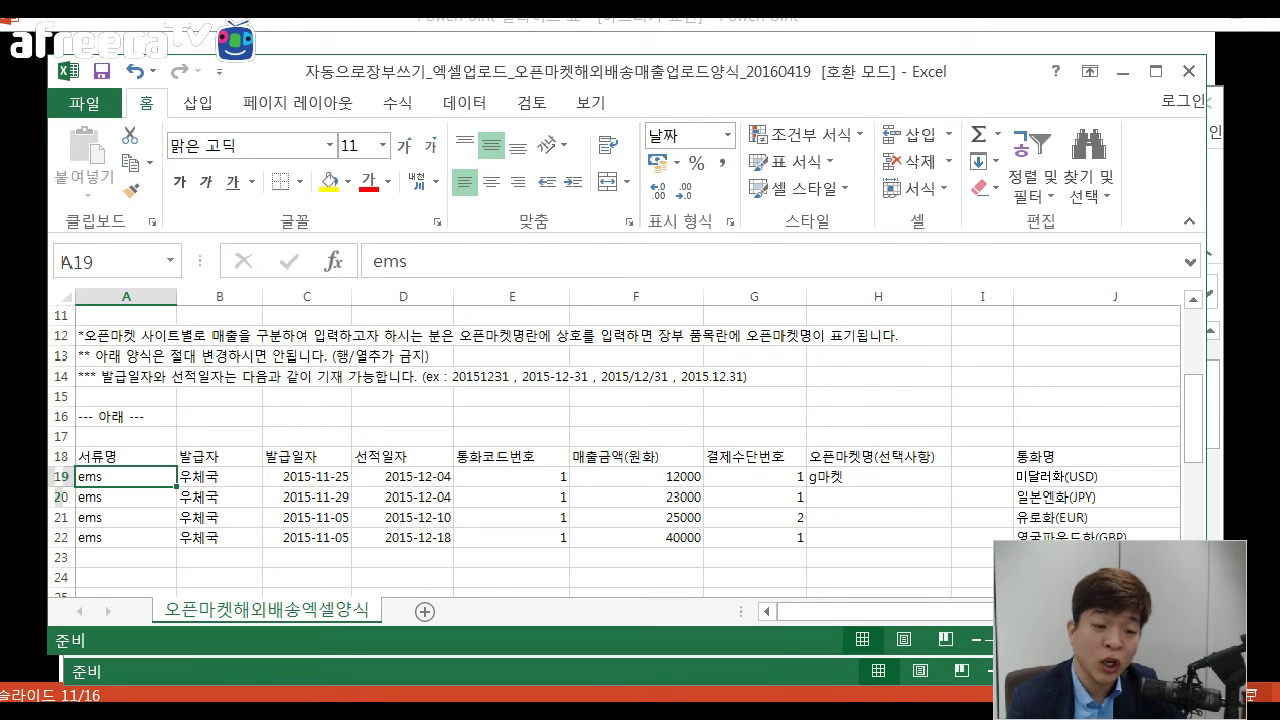
{"action": "key", "text": "Down"}
{"action": "key", "text": "Down"}
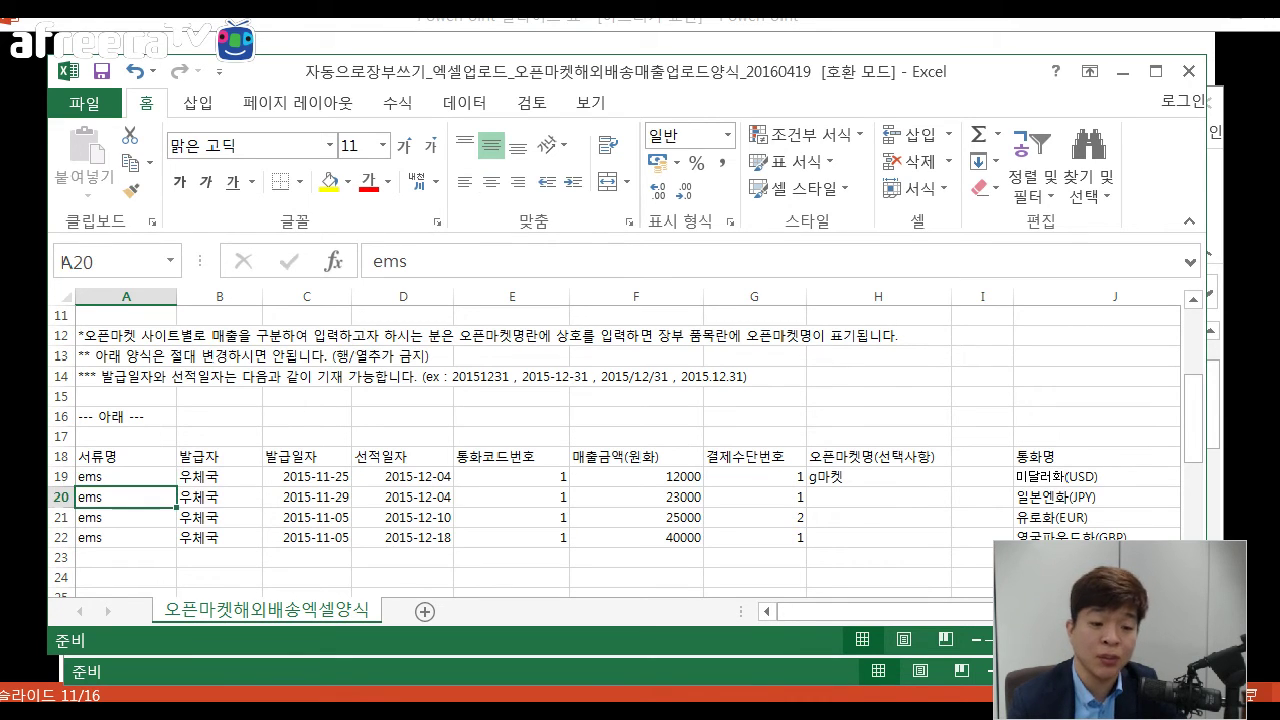
{"action": "key", "text": "Down"}
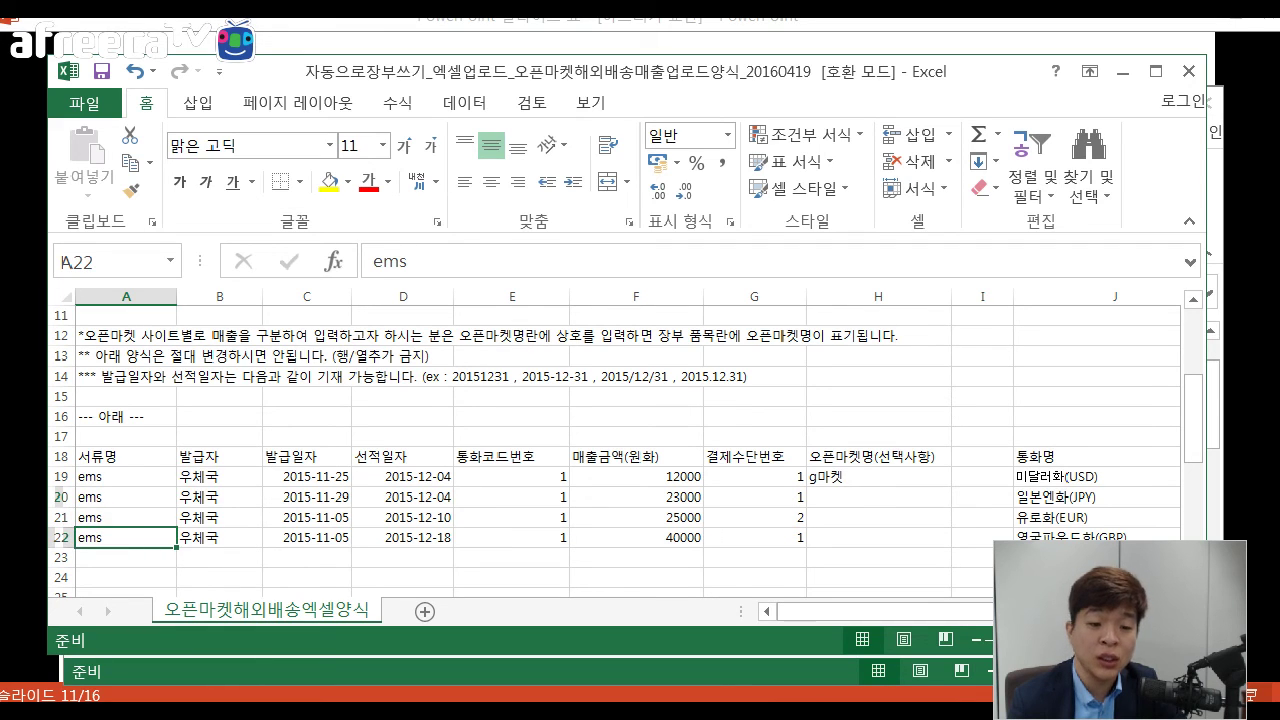
{"action": "left_click", "coordinate": [220, 477]}
{"action": "key", "text": "Down"}
{"action": "key", "text": "Down"}
{"action": "key", "text": "Down"}
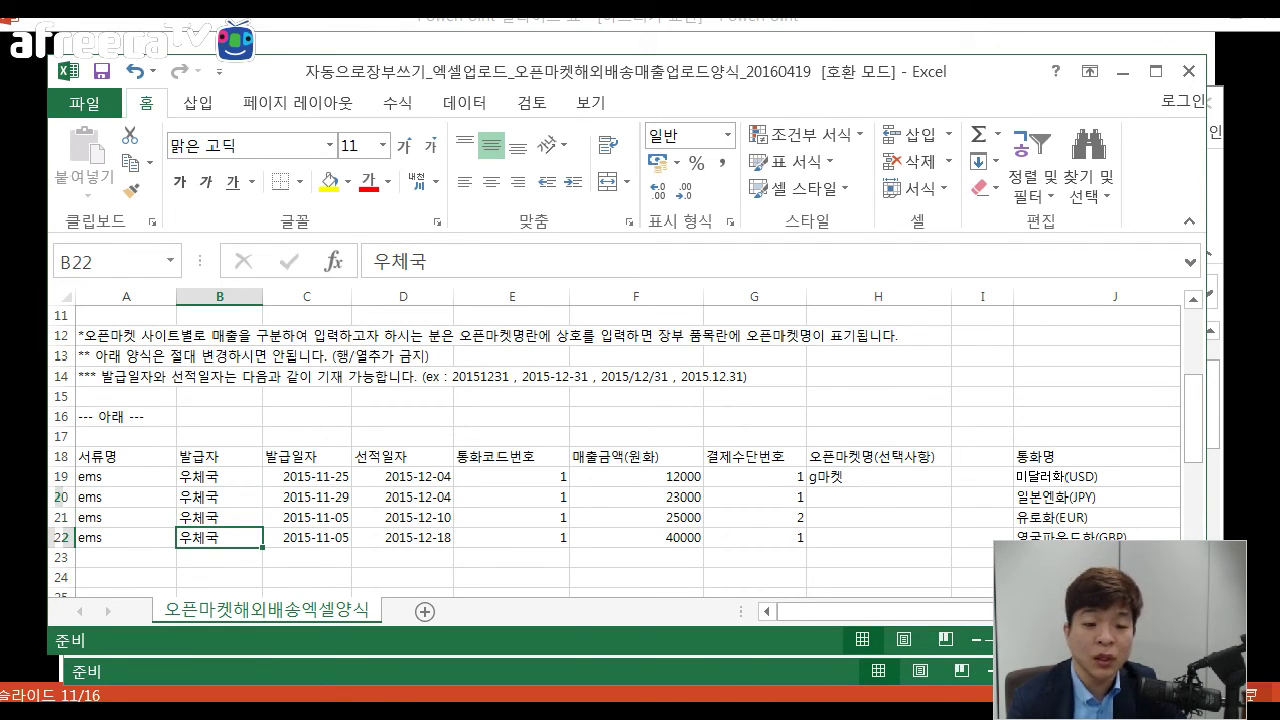
{"action": "left_click", "coordinate": [307, 477]}
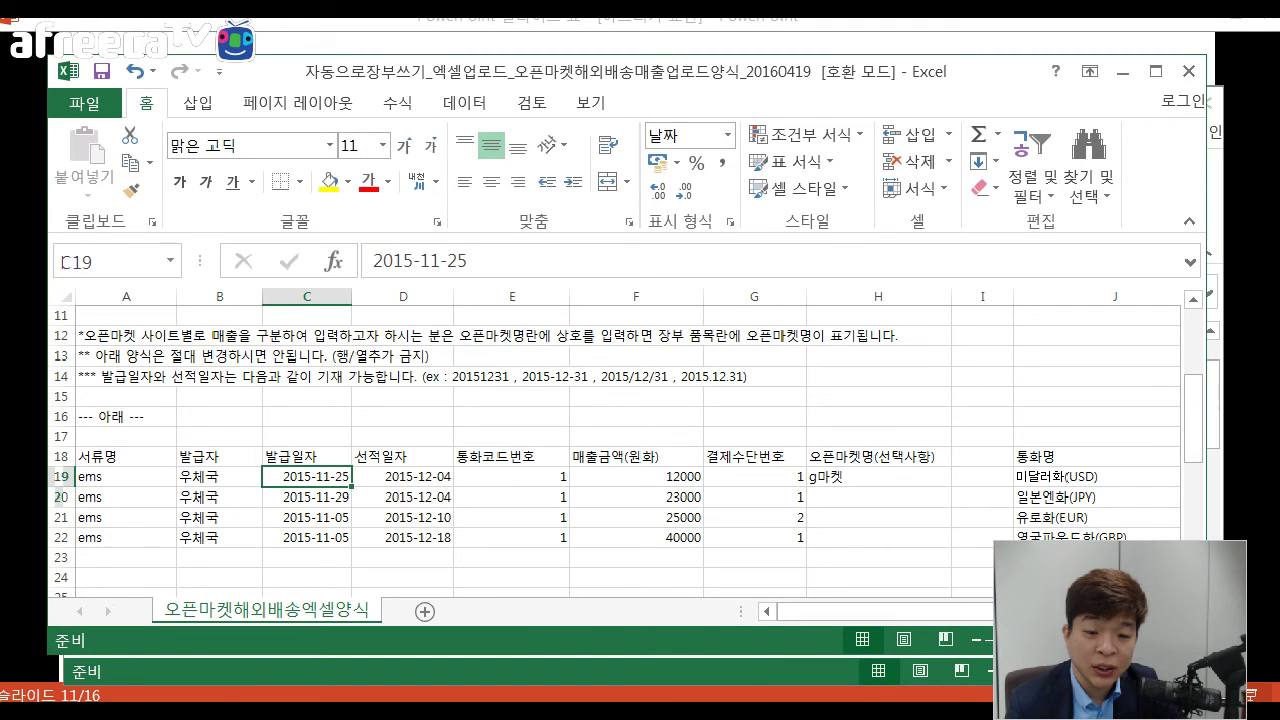
{"action": "key", "text": "ctrl+shift+Down"}
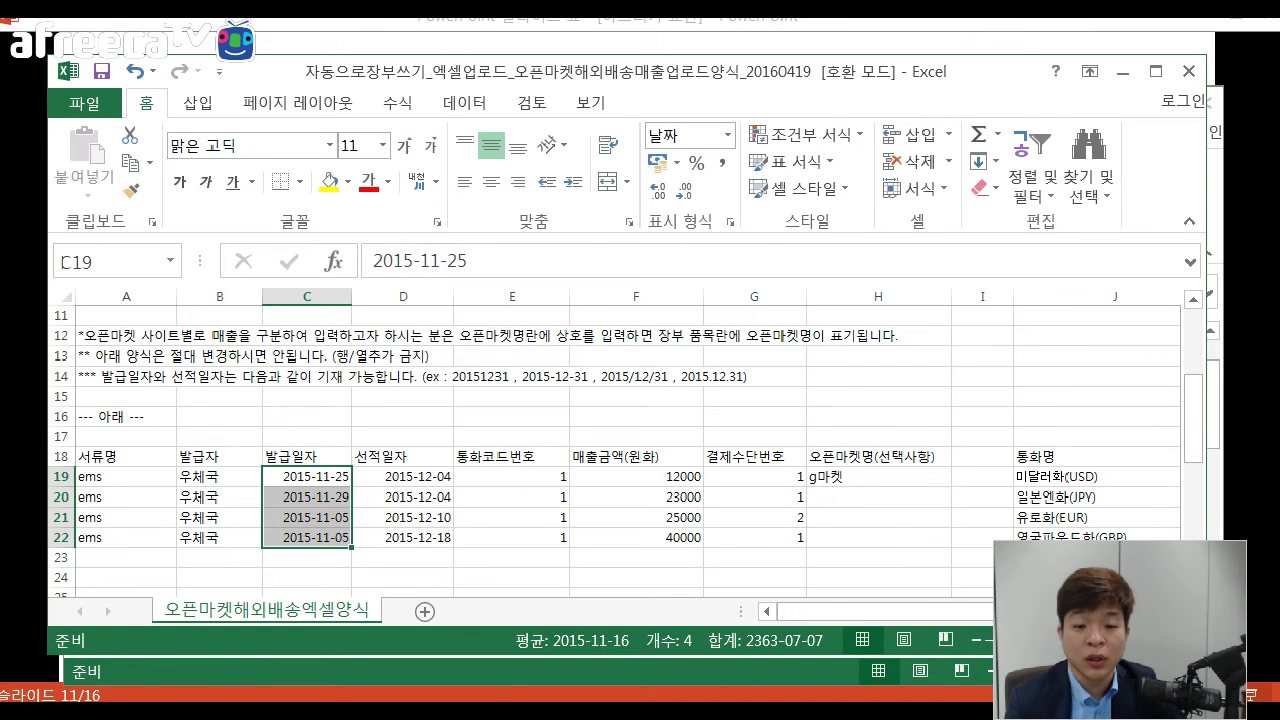
{"action": "left_click", "coordinate": [402, 457]}
{"action": "left_click", "coordinate": [402, 477]}
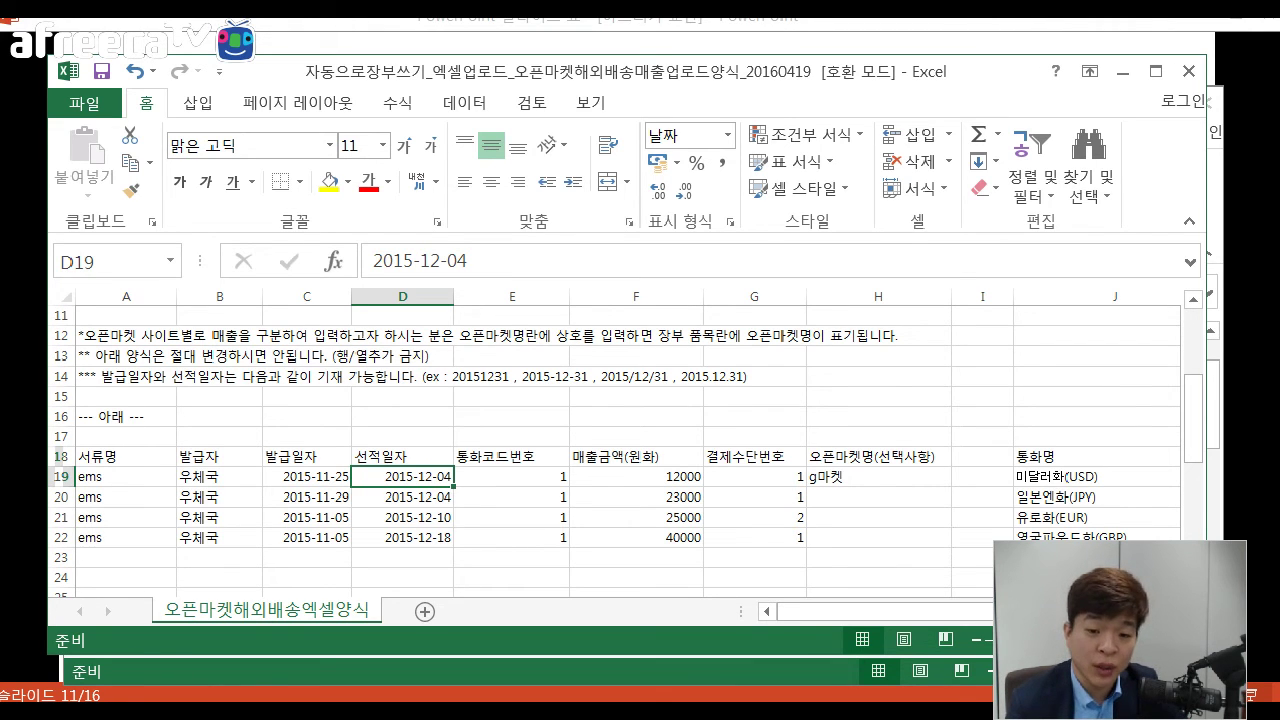
{"action": "key", "text": "ctrl+shift+Down"}
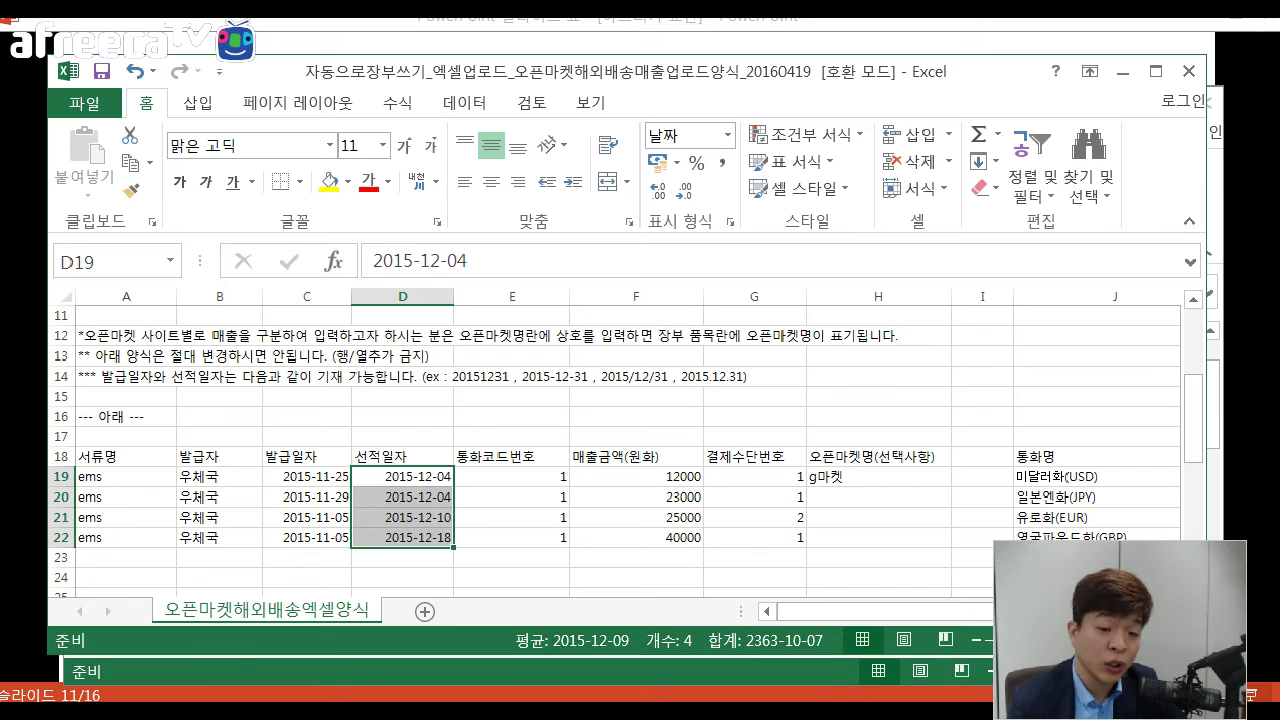
{"action": "key", "text": "Up"}
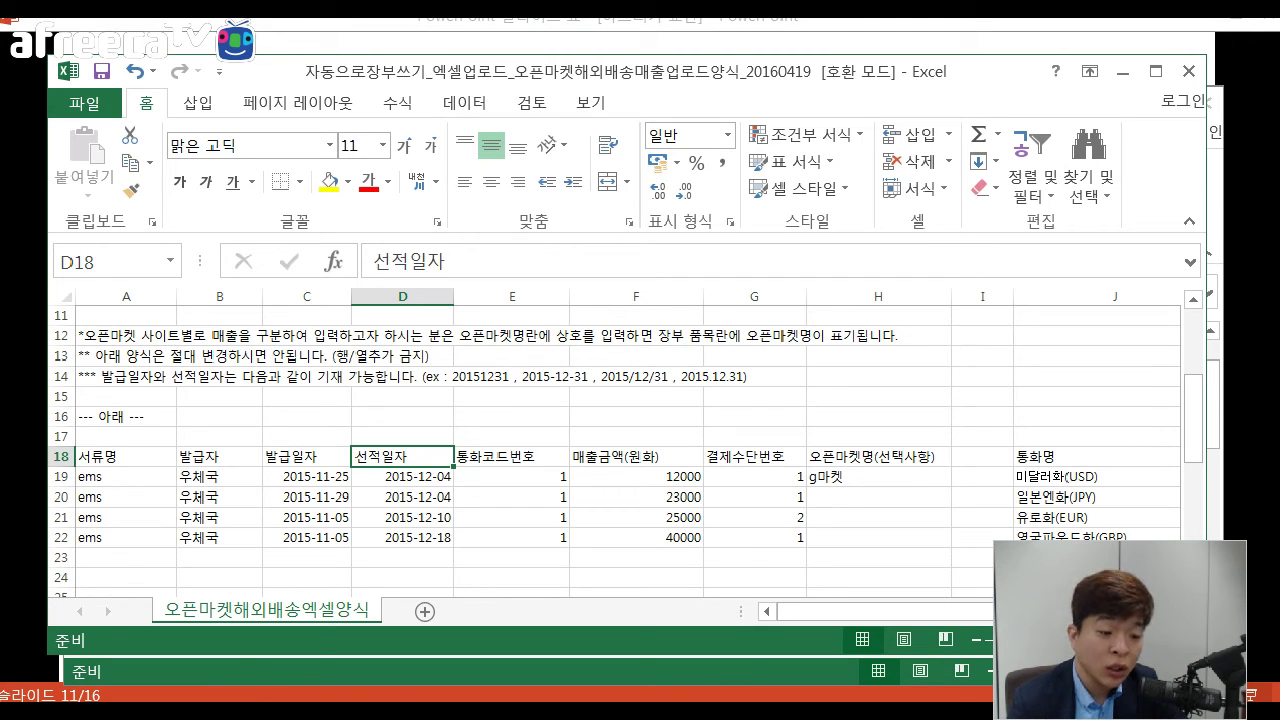
{"action": "left_click", "coordinate": [126, 477]}
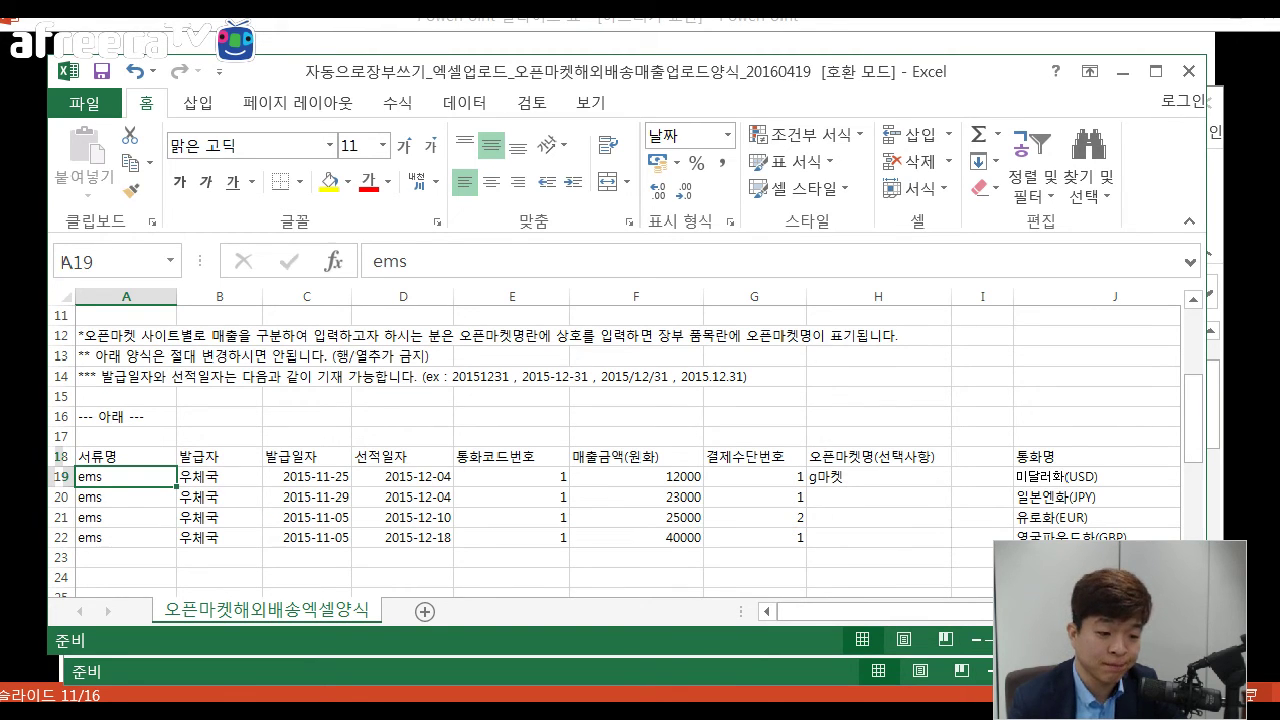
{"action": "left_click", "coordinate": [403, 517]}
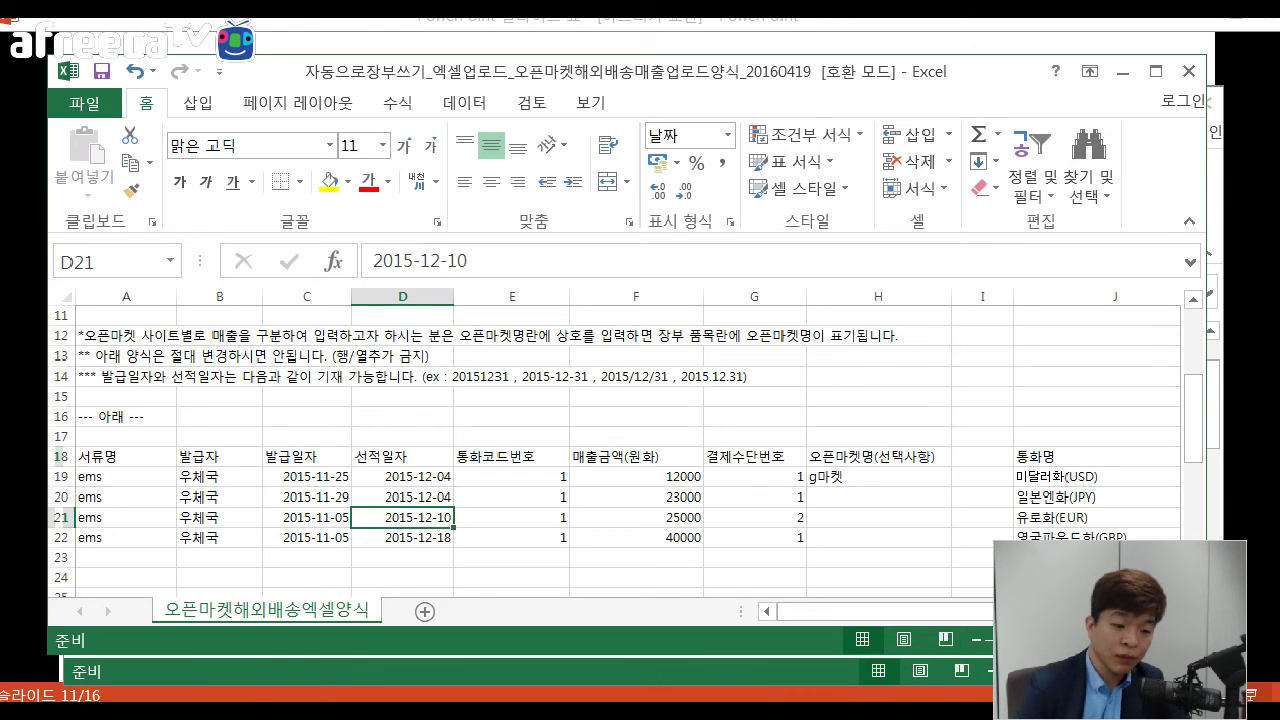
{"action": "left_click", "coordinate": [512, 517]}
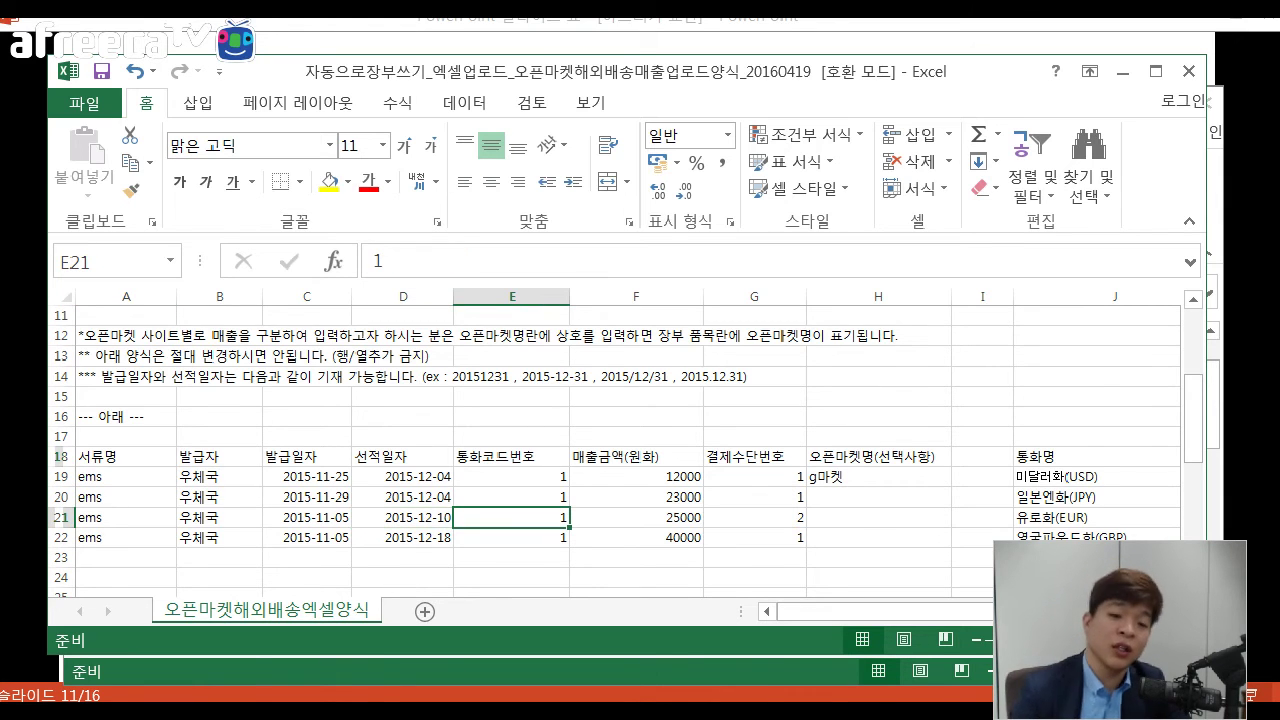
{"action": "mouse_move", "coordinate": [885, 611]}
{"action": "left_mouse_down"}
{"action": "mouse_move", "coordinate": [918, 611]}
{"action": "mouse_move", "coordinate": [878, 611]}
{"action": "left_mouse_up"}
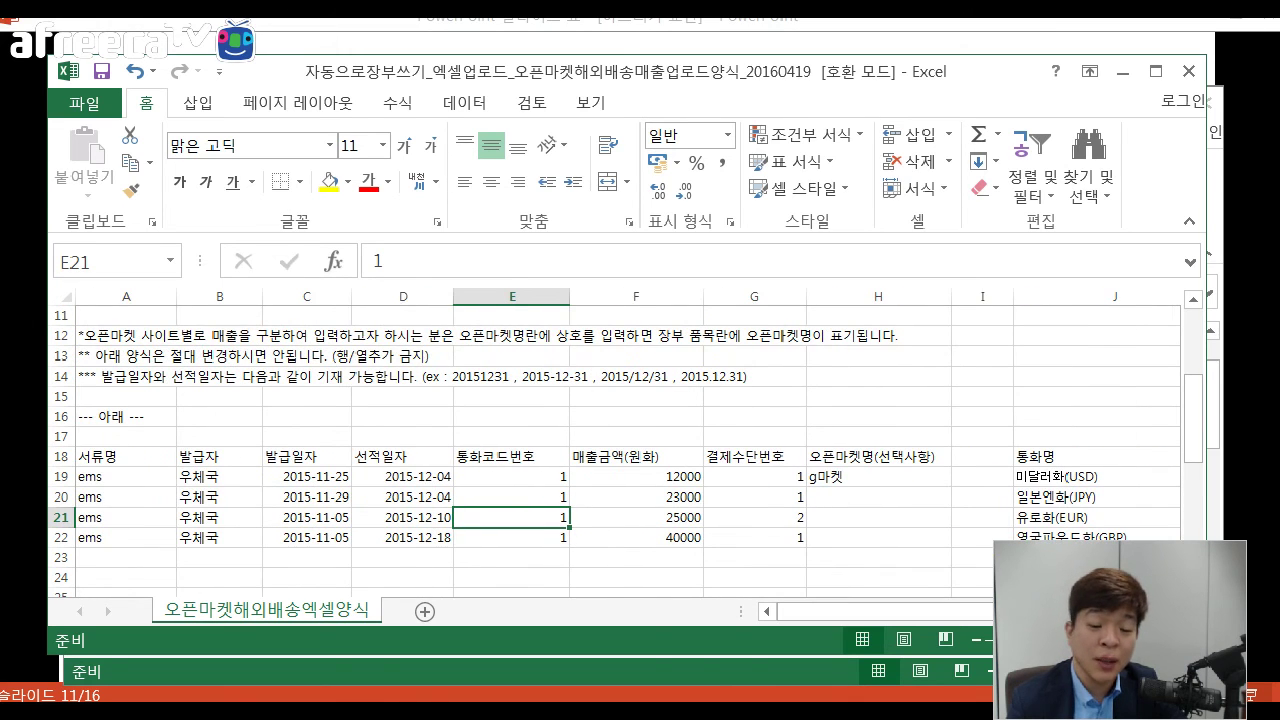
{"action": "left_click", "coordinate": [636, 477]}
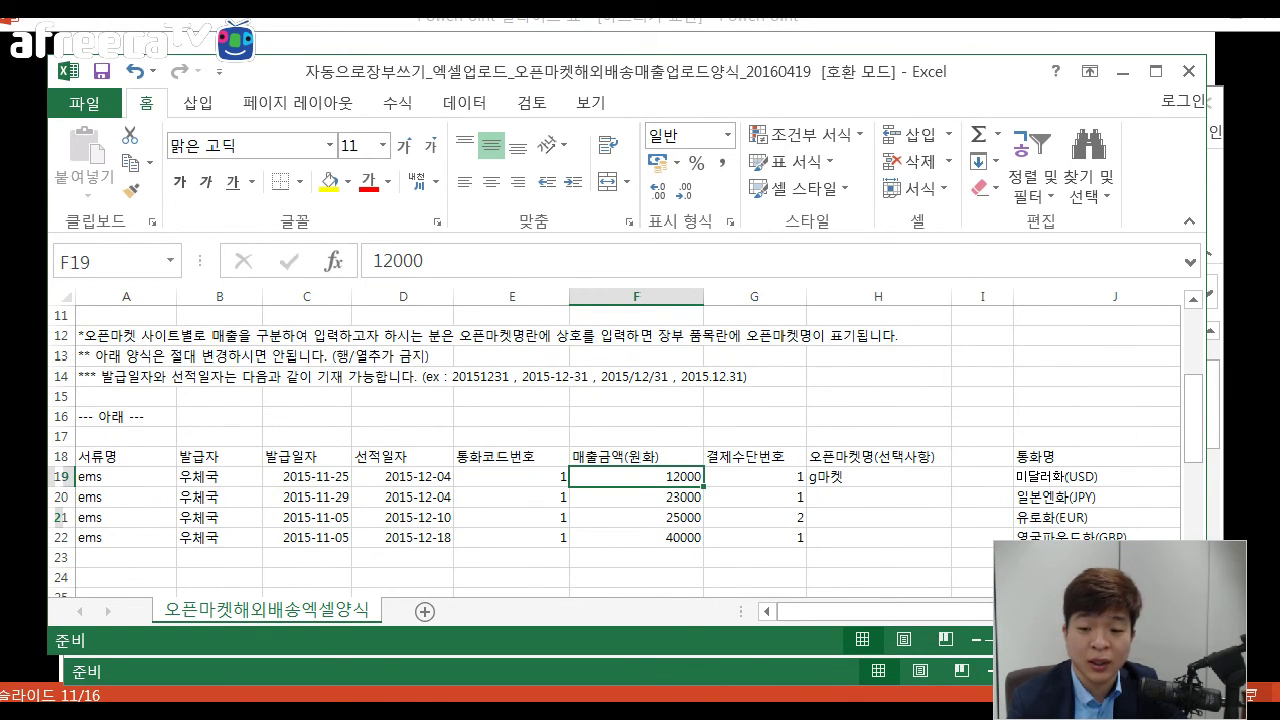
{"action": "left_click_drag", "start_coordinate": [636, 477], "coordinate": [636, 538]}
{"action": "left_click_drag", "start_coordinate": [858, 611], "coordinate": [934, 611]}
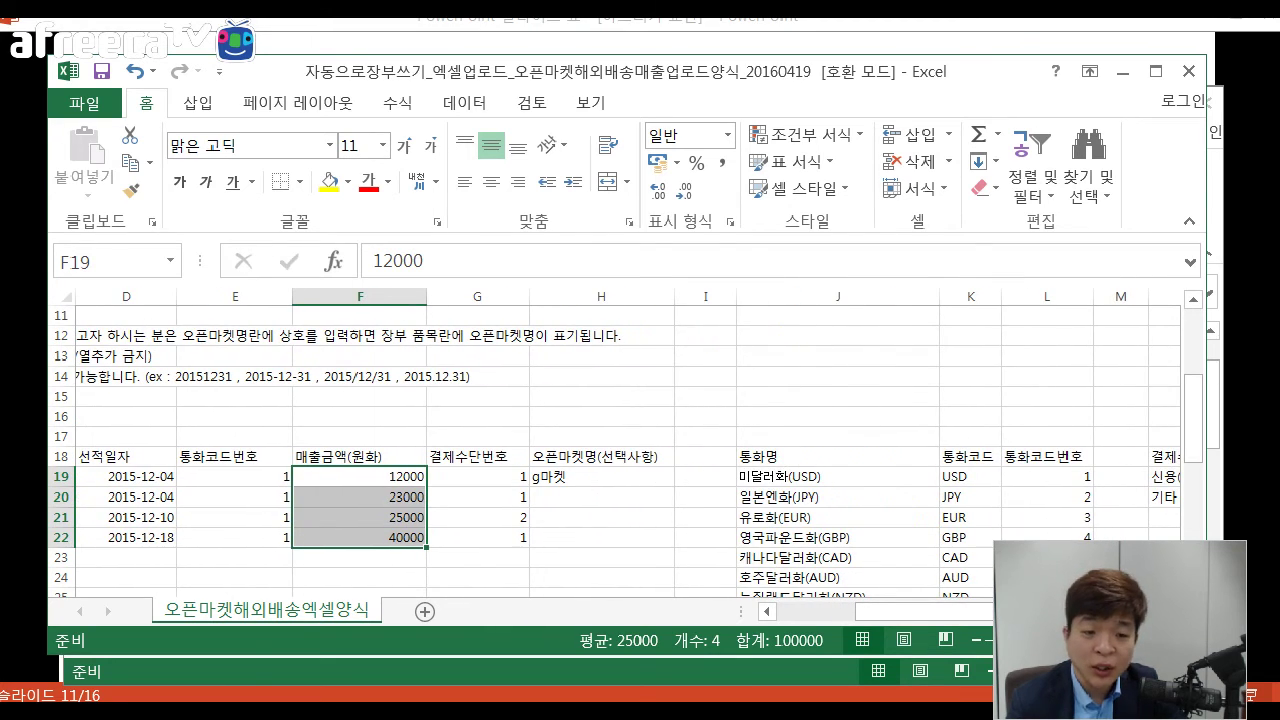
{"action": "left_click_drag", "start_coordinate": [235, 456], "coordinate": [235, 537]}
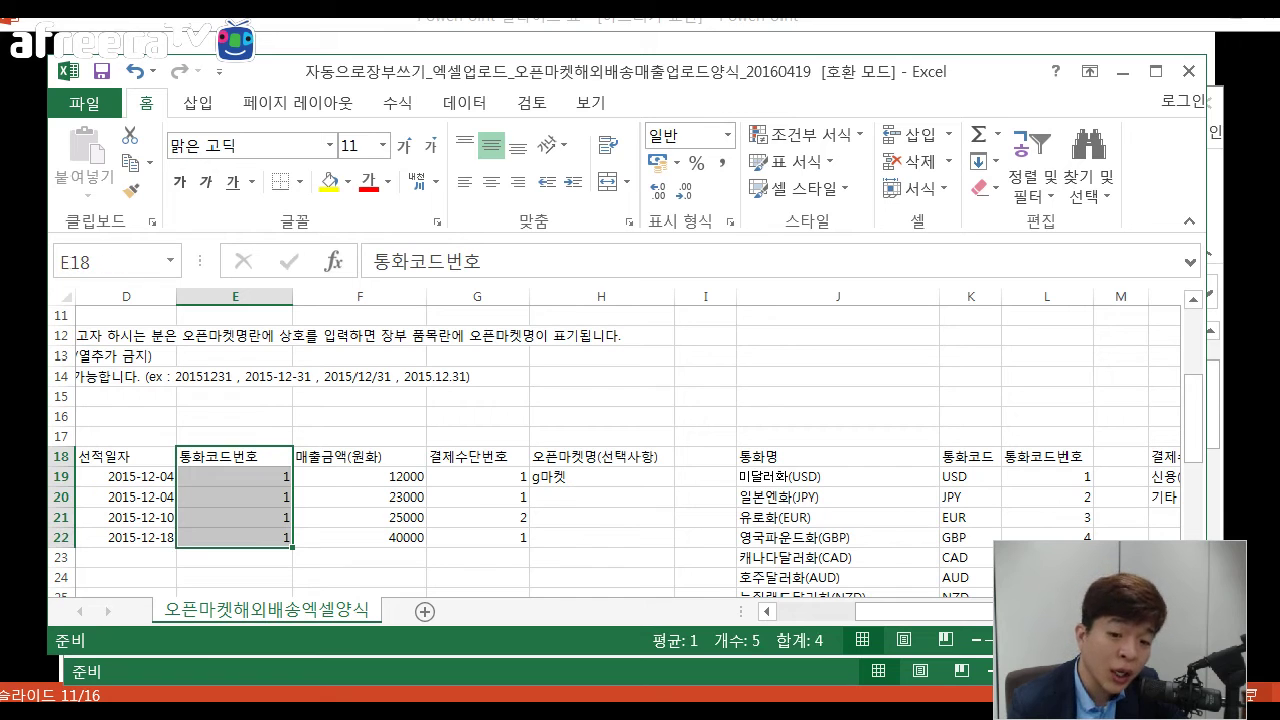
{"action": "left_click_drag", "start_coordinate": [477, 456], "coordinate": [477, 537]}
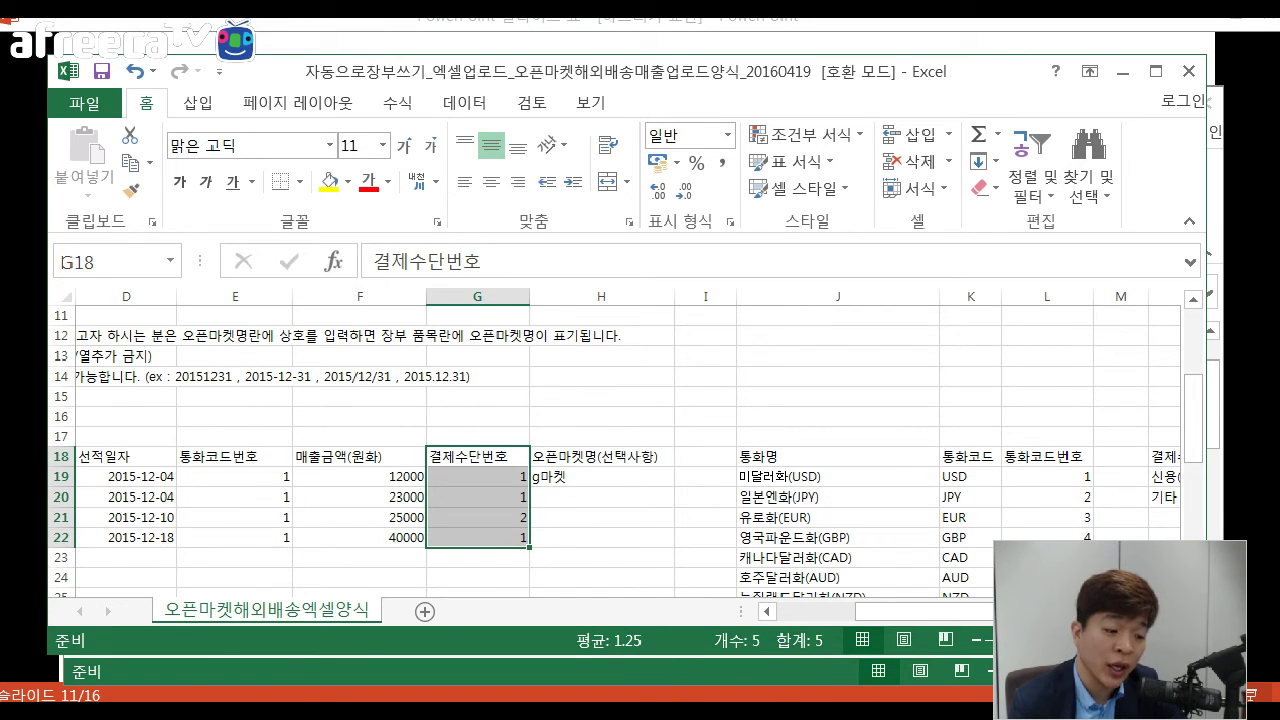
{"action": "left_click", "coordinate": [360, 517]}
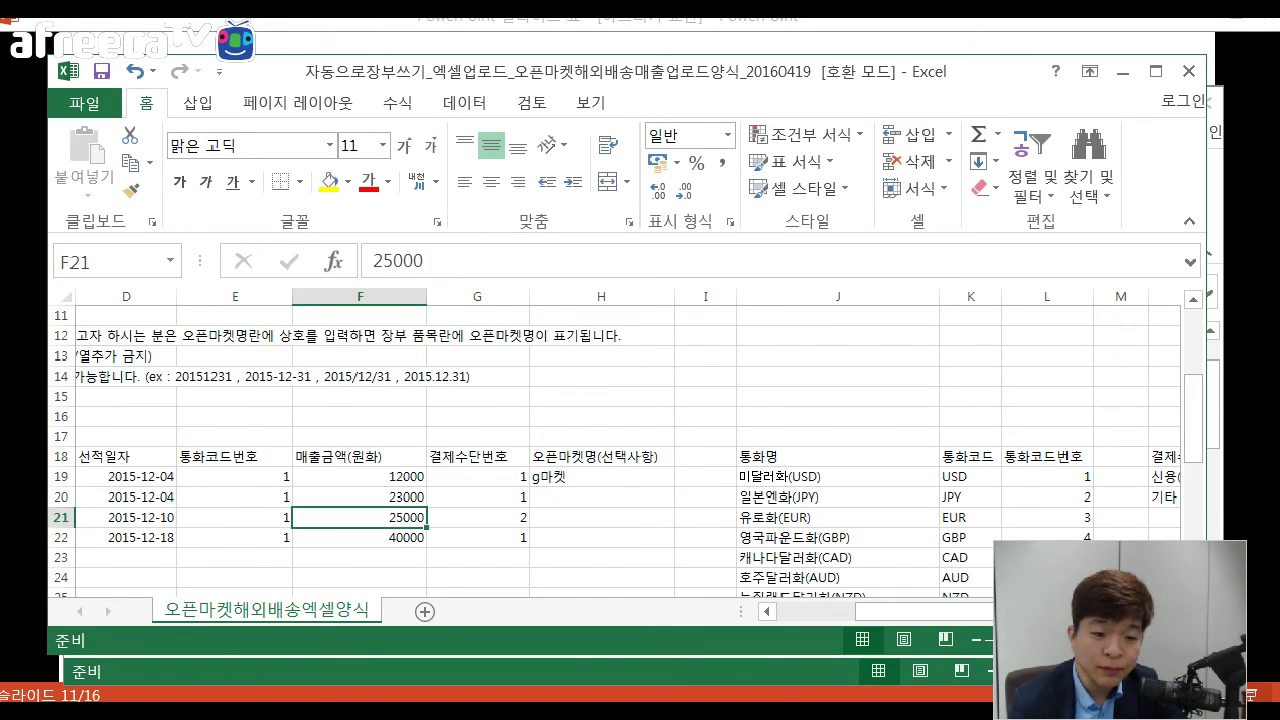
{"action": "left_click", "coordinate": [235, 497]}
{"action": "left_click", "coordinate": [235, 456]}
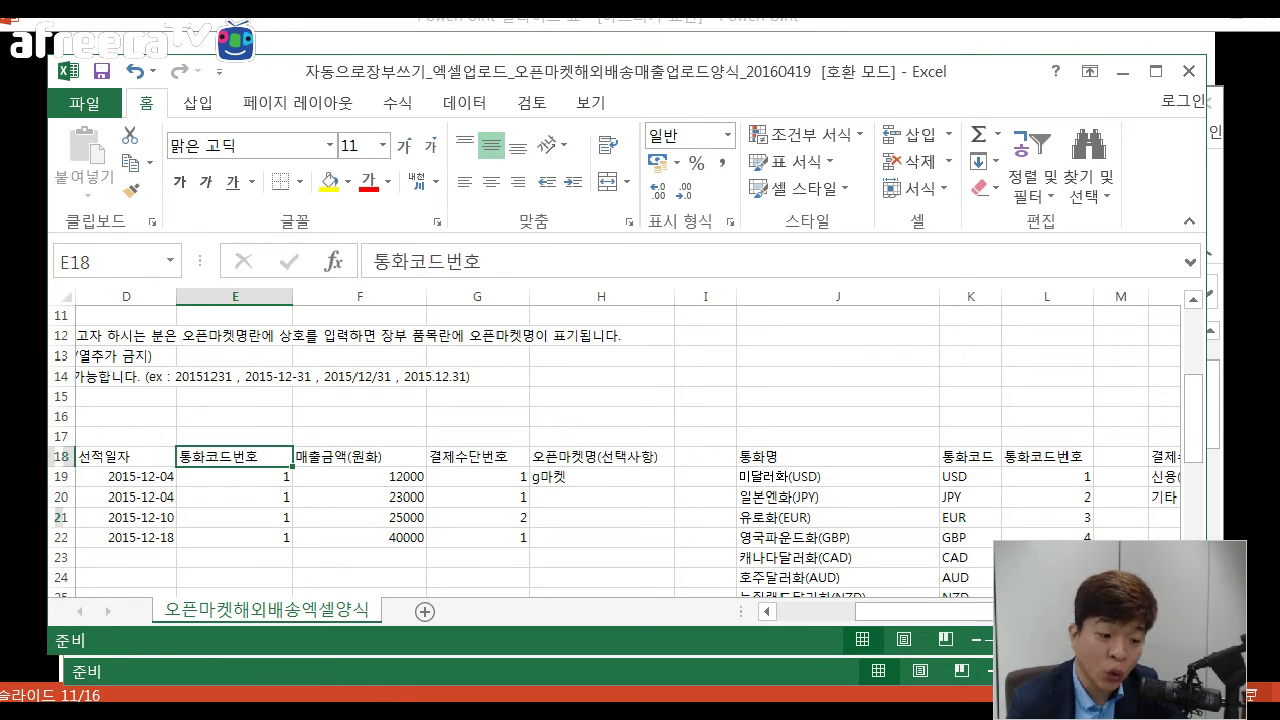
{"action": "left_click", "coordinate": [235, 477]}
{"action": "left_click", "coordinate": [235, 517]}
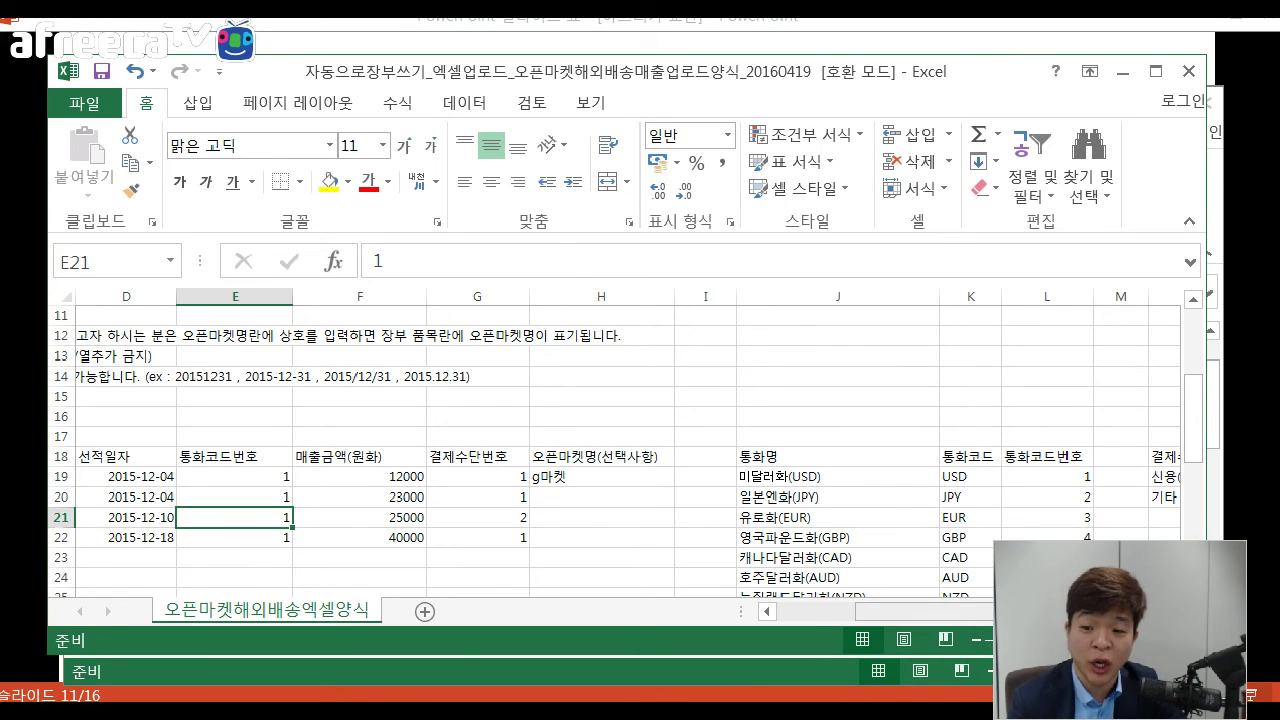
{"action": "scroll", "coordinate": [628, 450], "scroll_direction": "right", "scroll_amount": 2}
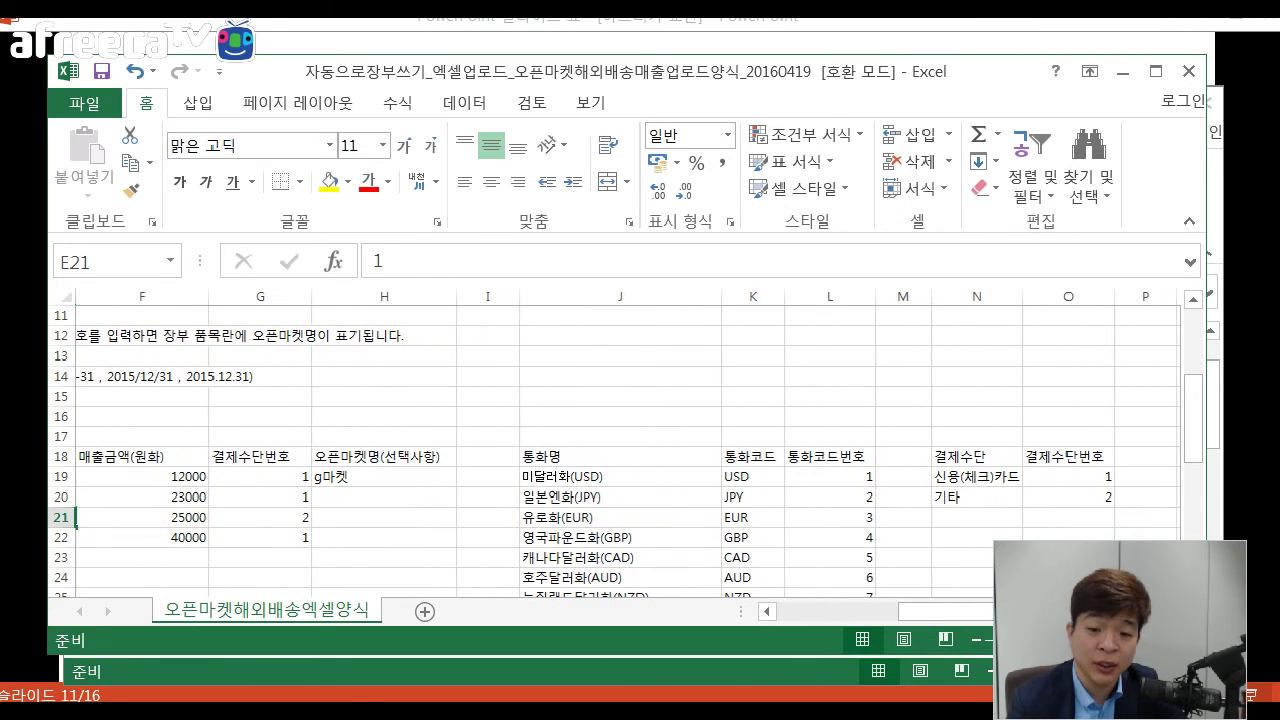
{"action": "left_click", "coordinate": [620, 497]}
{"action": "scroll", "coordinate": [628, 450], "scroll_direction": "down", "scroll_amount": 1}
{"action": "left_click", "coordinate": [620, 416]}
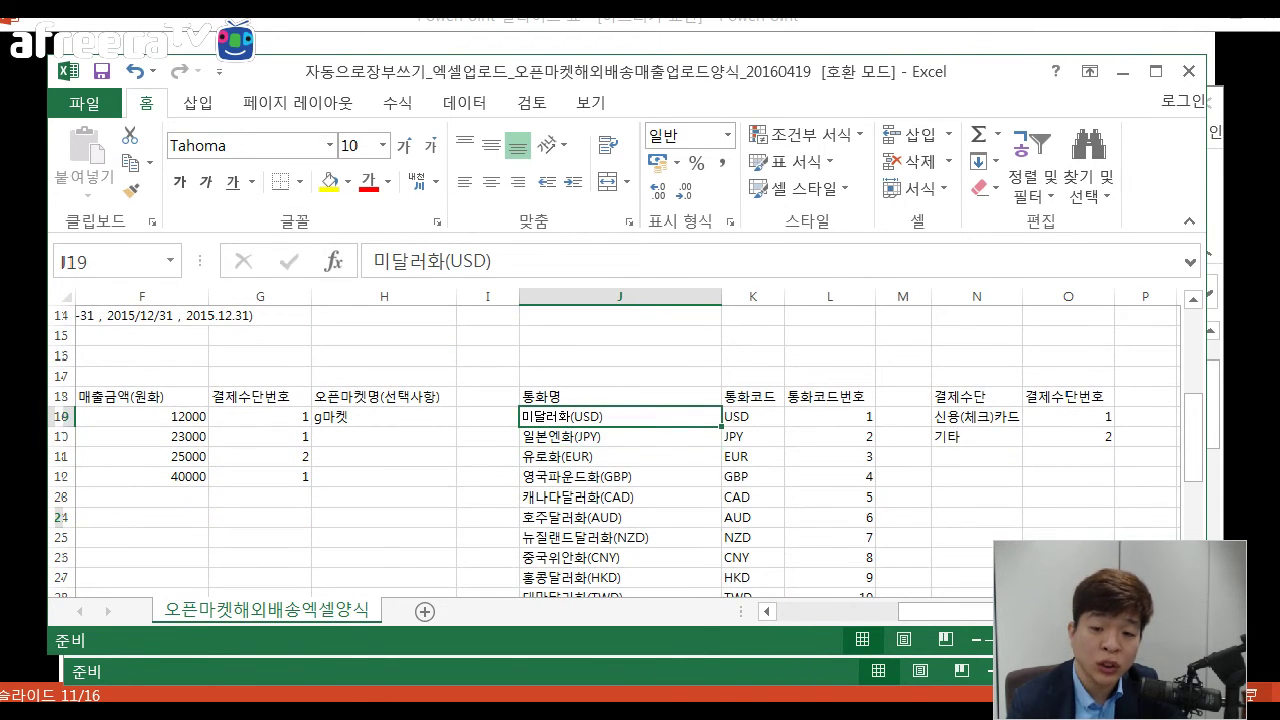
{"action": "left_click", "coordinate": [620, 437]}
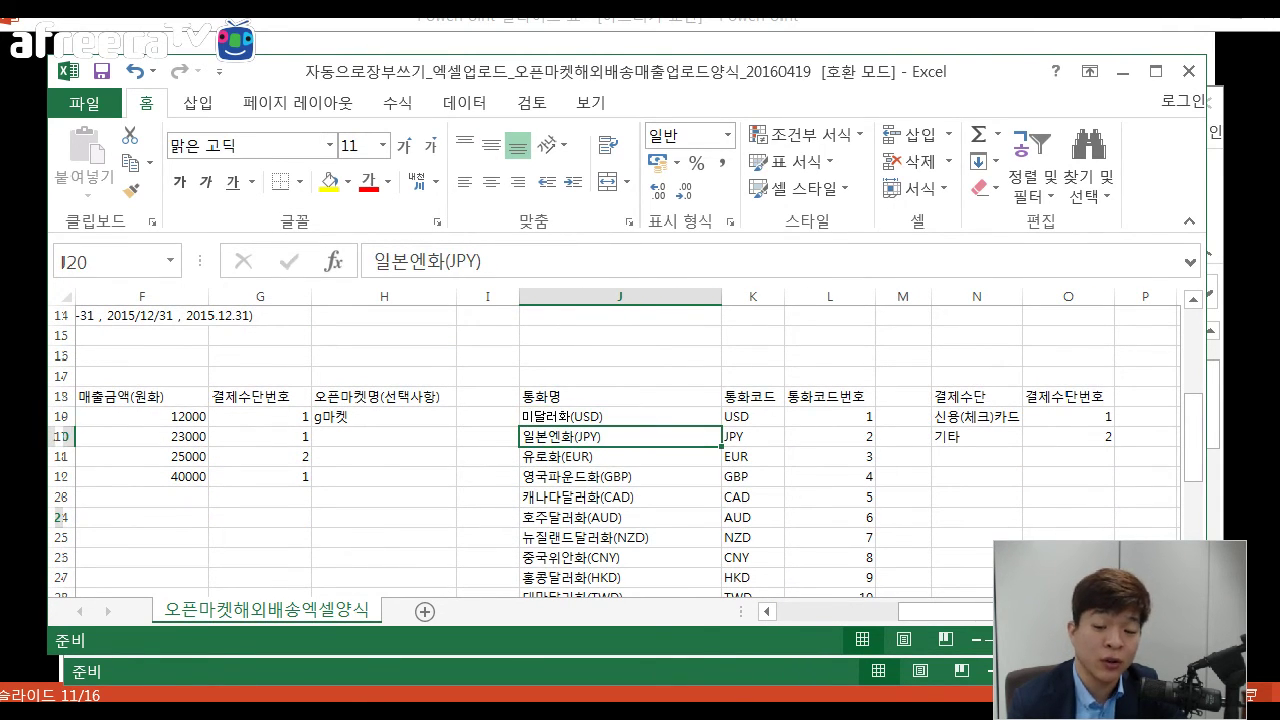
{"action": "left_click", "coordinate": [620, 457]}
{"action": "left_click", "coordinate": [620, 417]}
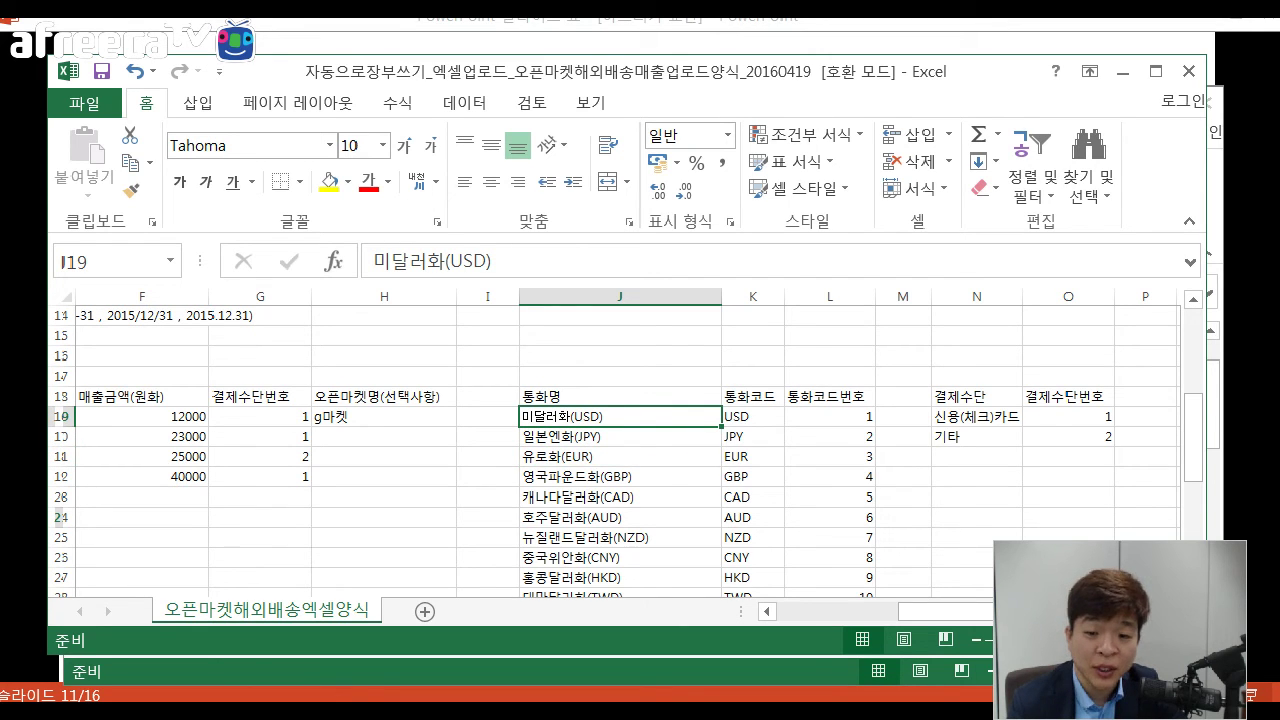
{"action": "left_click", "coordinate": [830, 417]}
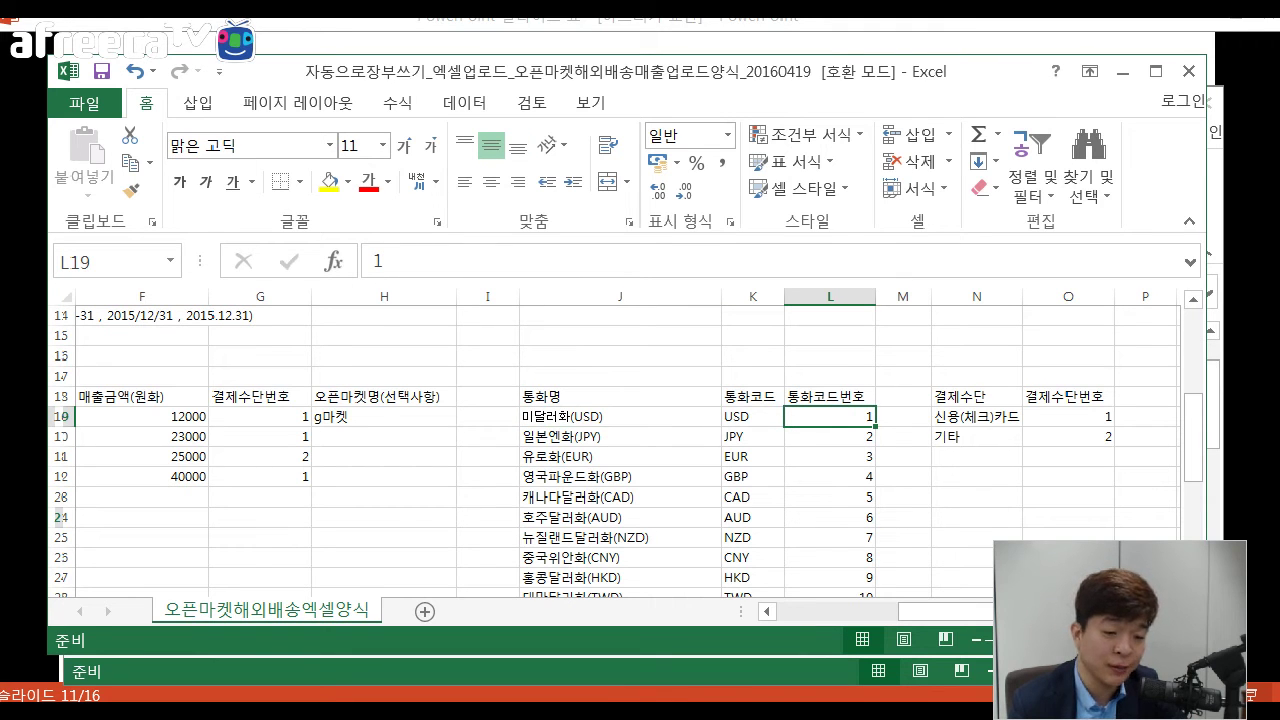
{"action": "scroll", "coordinate": [628, 450], "scroll_direction": "left", "scroll_amount": 2}
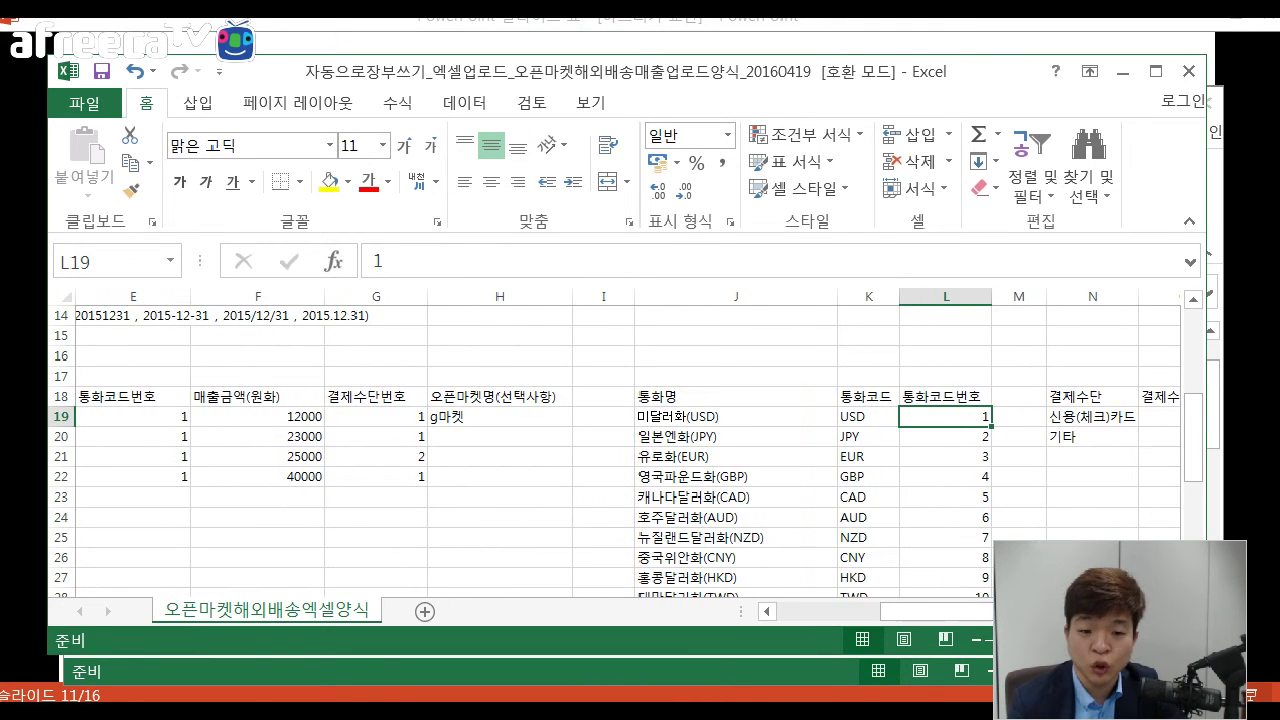
{"action": "left_click", "coordinate": [376, 397]}
{"action": "left_click_drag", "start_coordinate": [376, 397], "coordinate": [376, 477]}
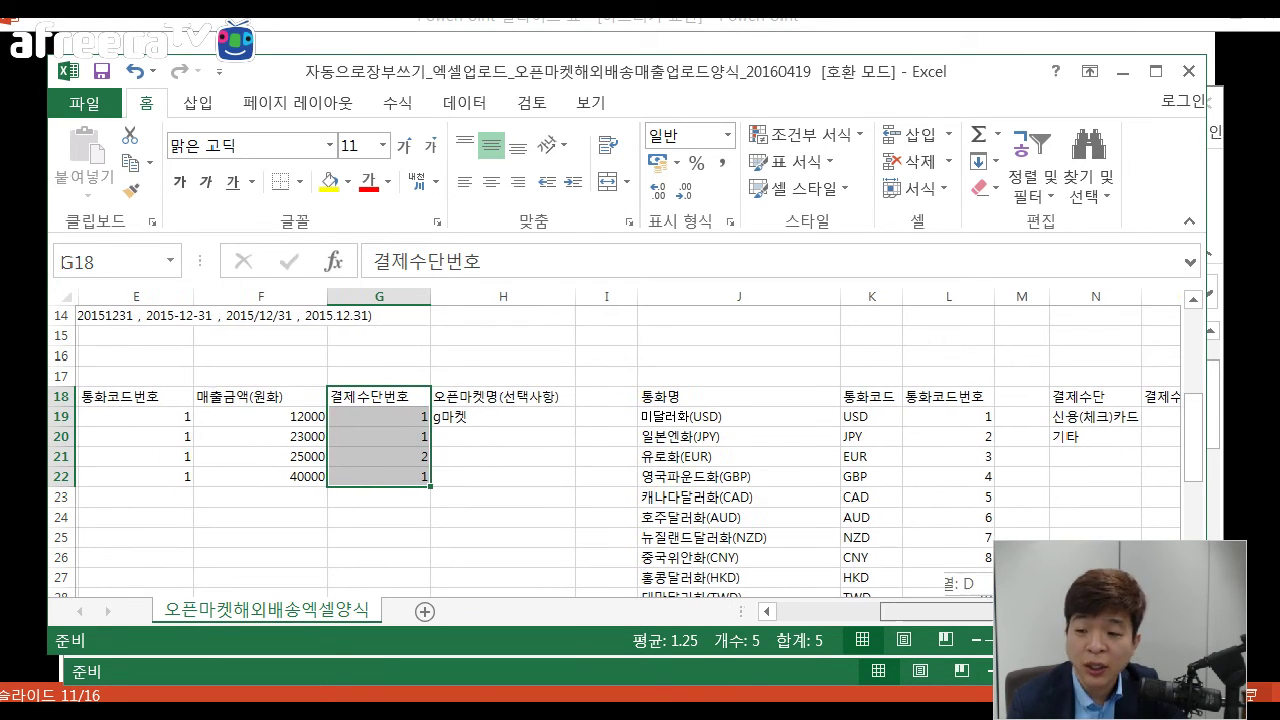
{"action": "scroll", "coordinate": [628, 450], "scroll_direction": "right", "scroll_amount": 2}
{"action": "left_click", "coordinate": [1068, 416]}
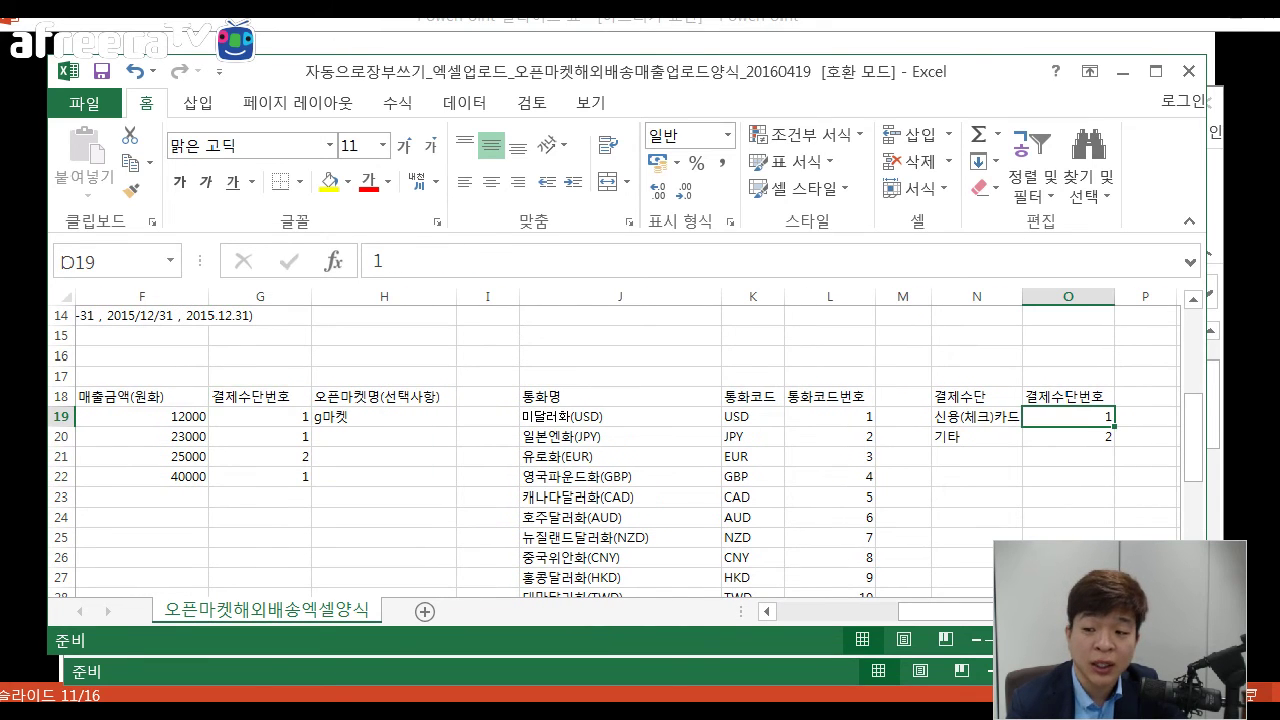
{"action": "key", "text": "Down"}
{"action": "key", "text": "shift+Up"}
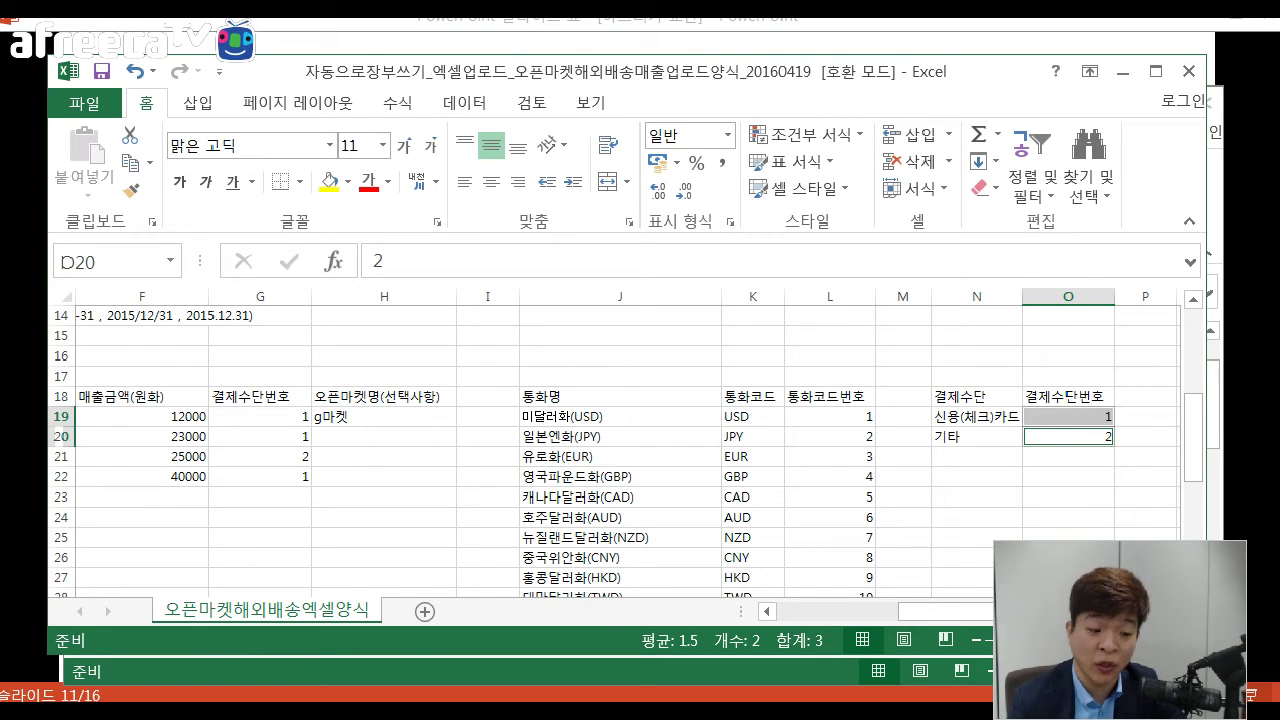
{"action": "left_click", "coordinate": [977, 476]}
{"action": "scroll", "coordinate": [620, 450], "scroll_direction": "left", "scroll_amount": 3}
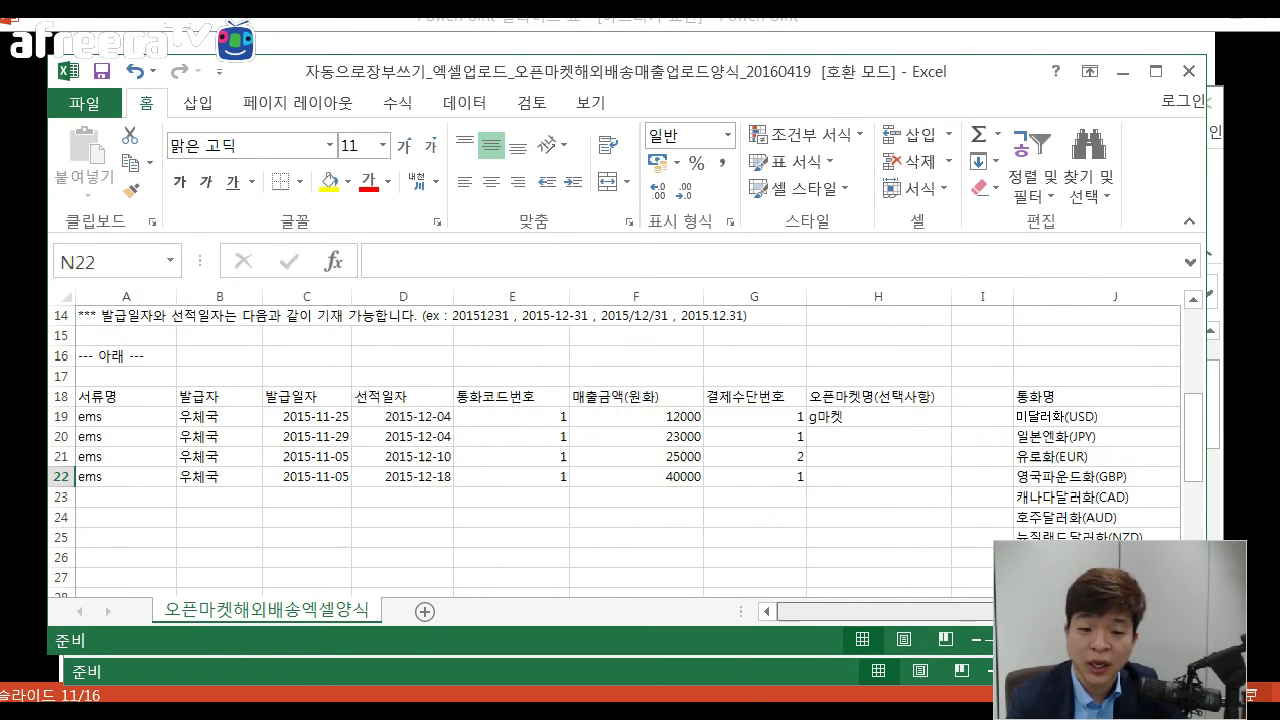
Check the currency code in E21 and the g마켓 open-market name in H19.
{"action": "left_click", "coordinate": [512, 456]}
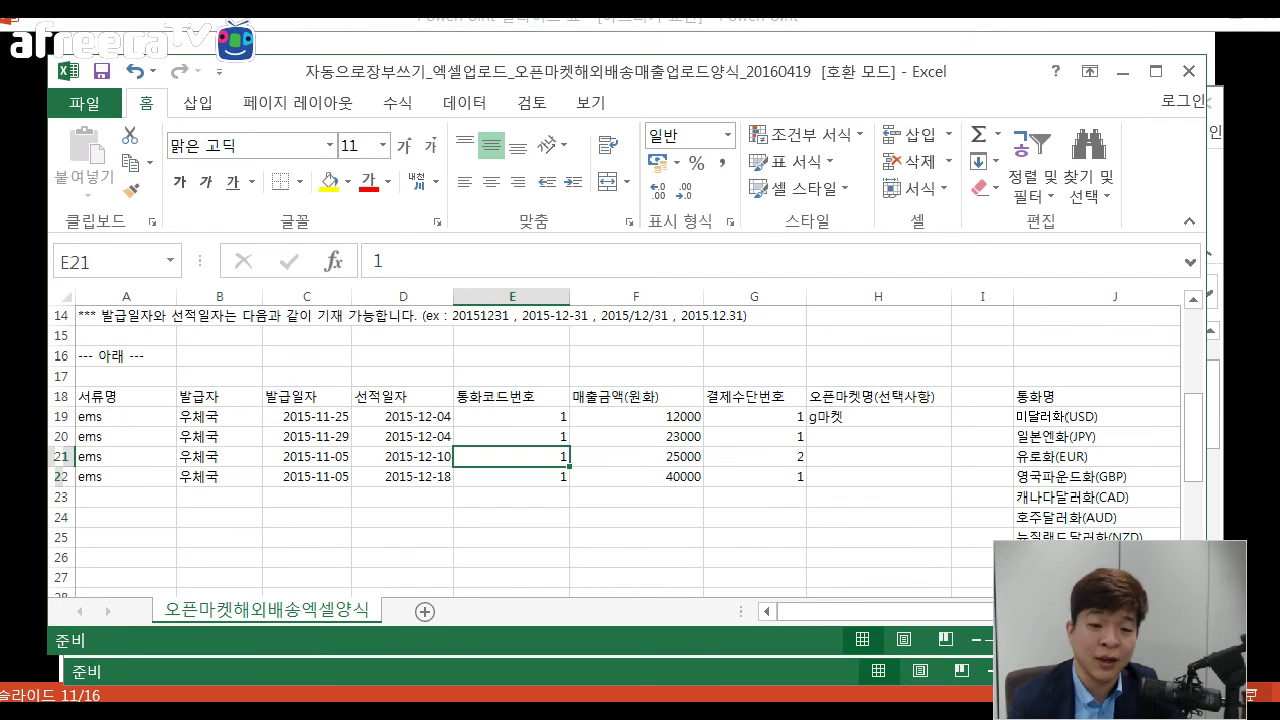
{"action": "left_click", "coordinate": [878, 396]}
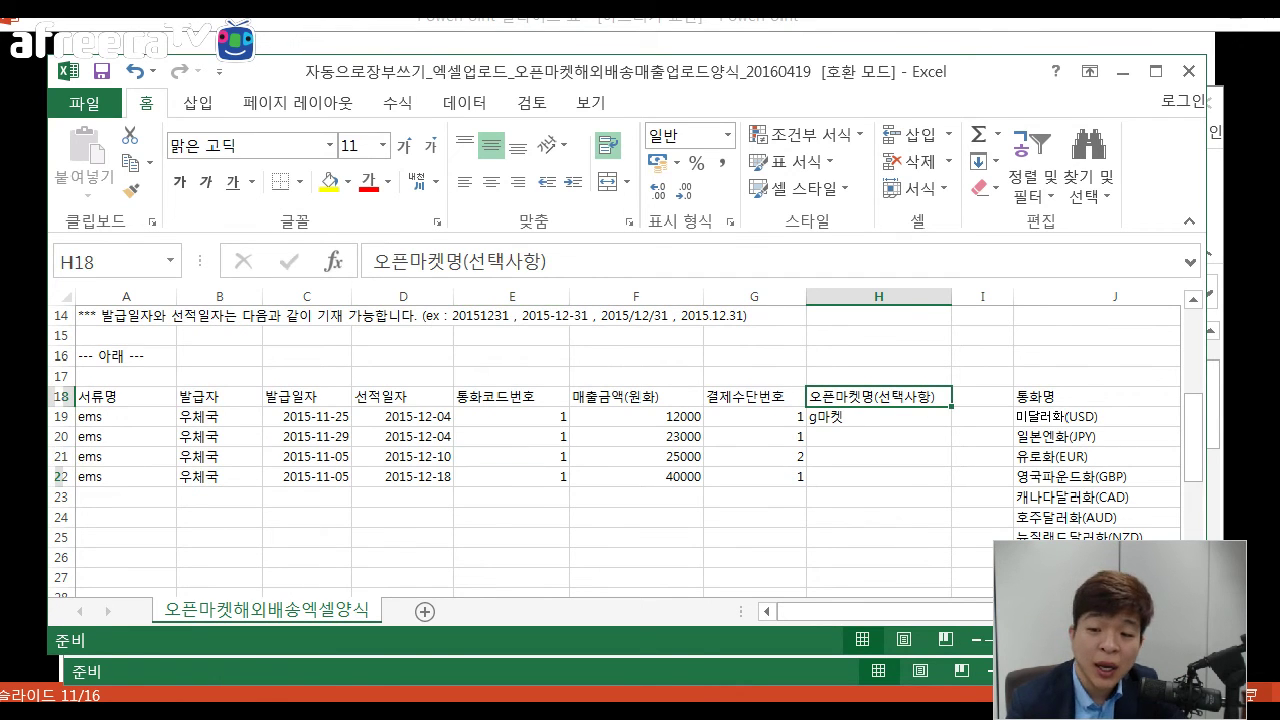
{"action": "left_click", "coordinate": [878, 416]}
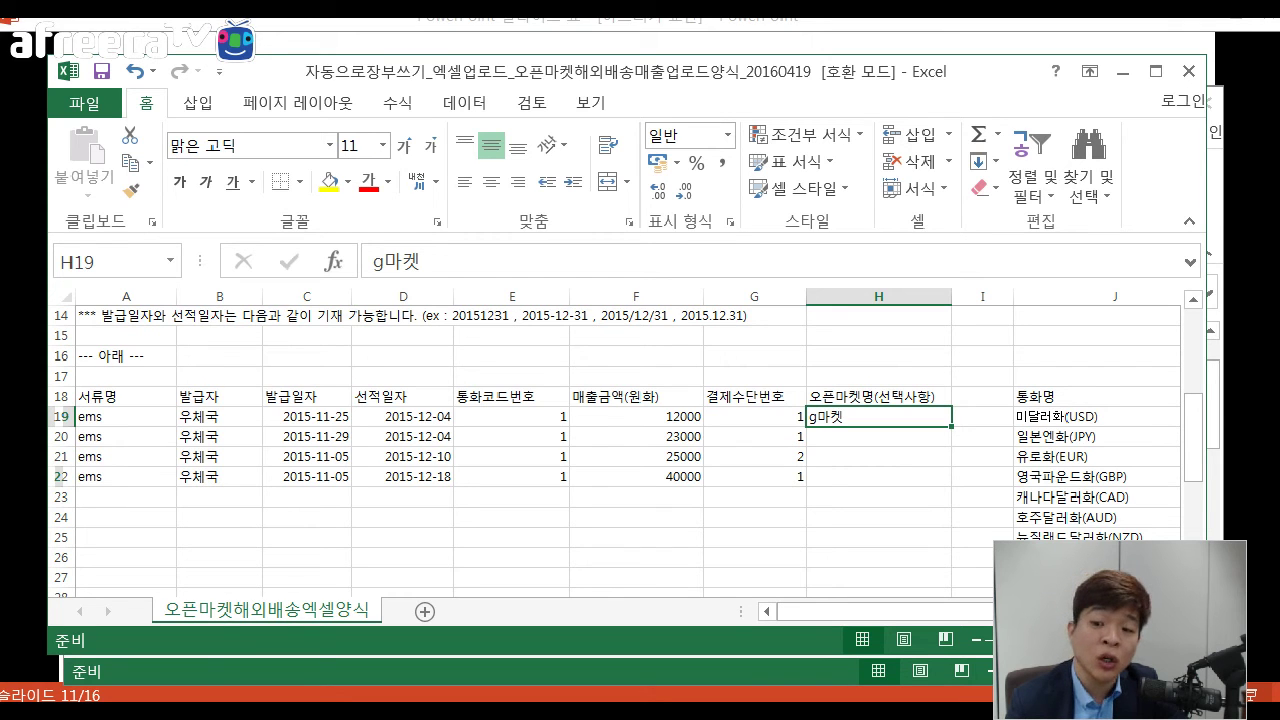
{"action": "key", "text": "F2"}
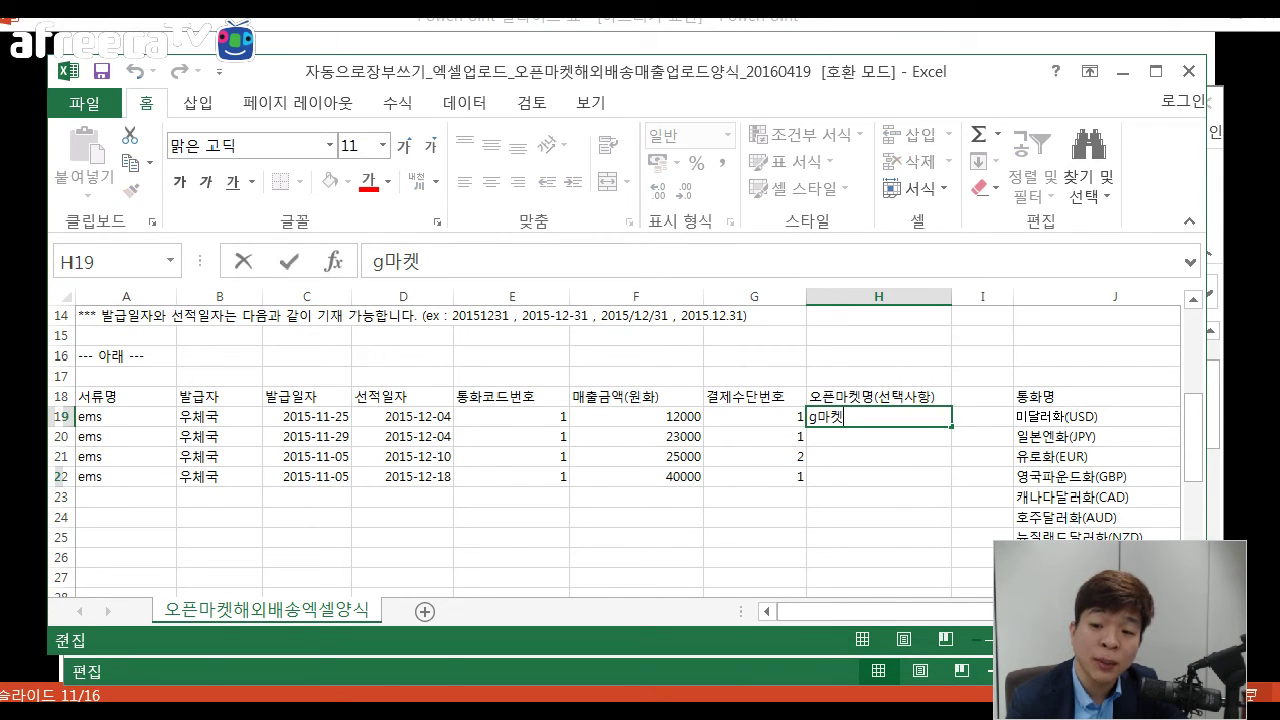
{"action": "key", "text": "Return"}
Review the H-column open-market entries, then close the 20160419 workbook without saving.
{"action": "key", "text": "Up"}
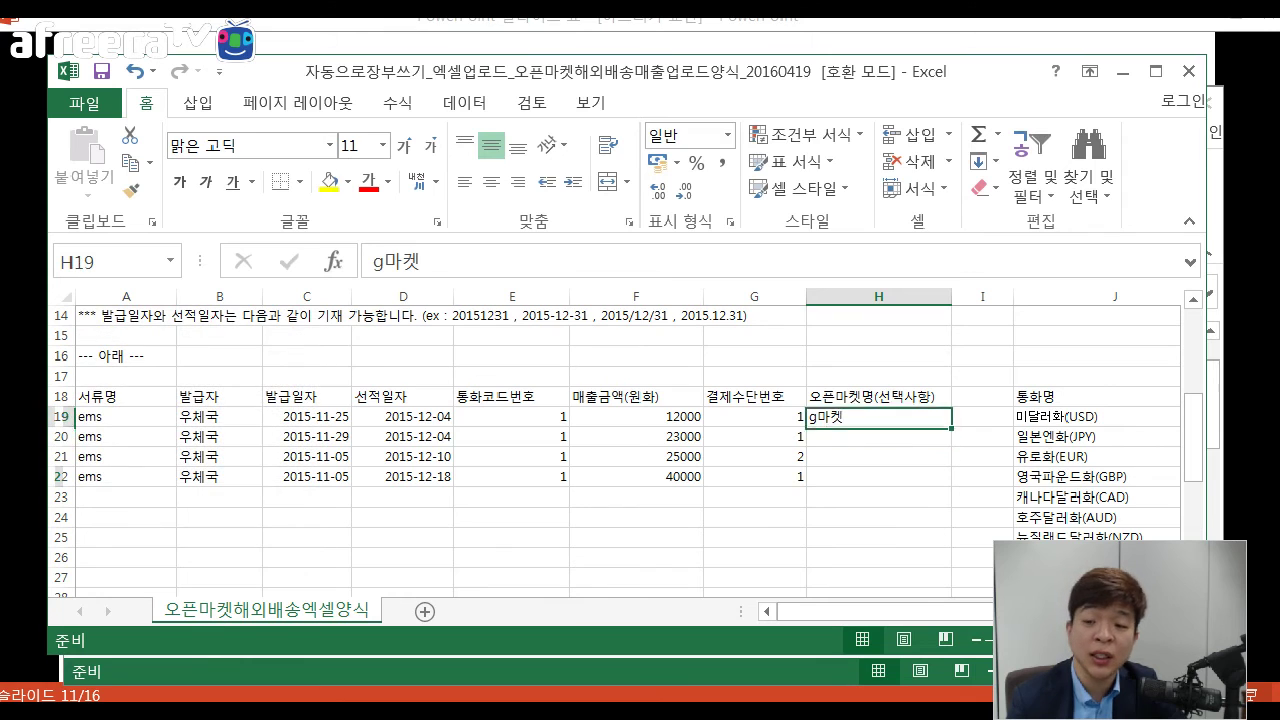
{"action": "key", "text": "Down"}
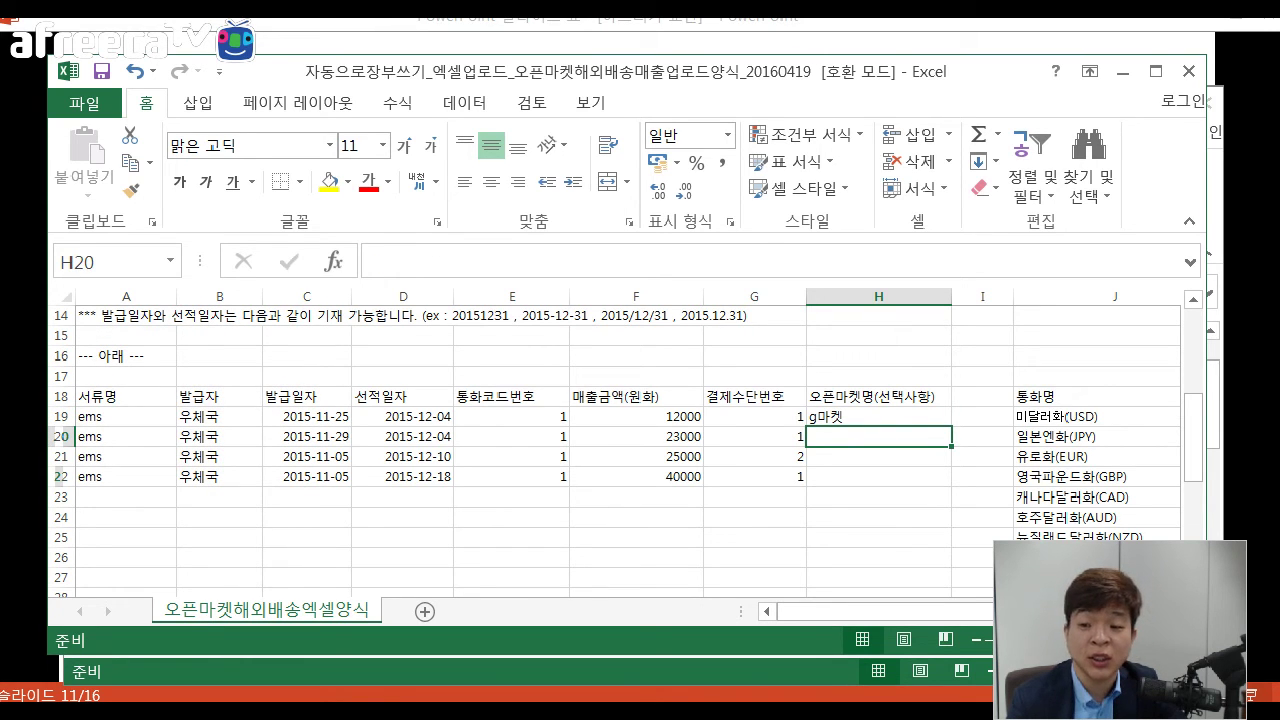
{"action": "key", "text": "Up"}
{"action": "key", "text": "Up"}
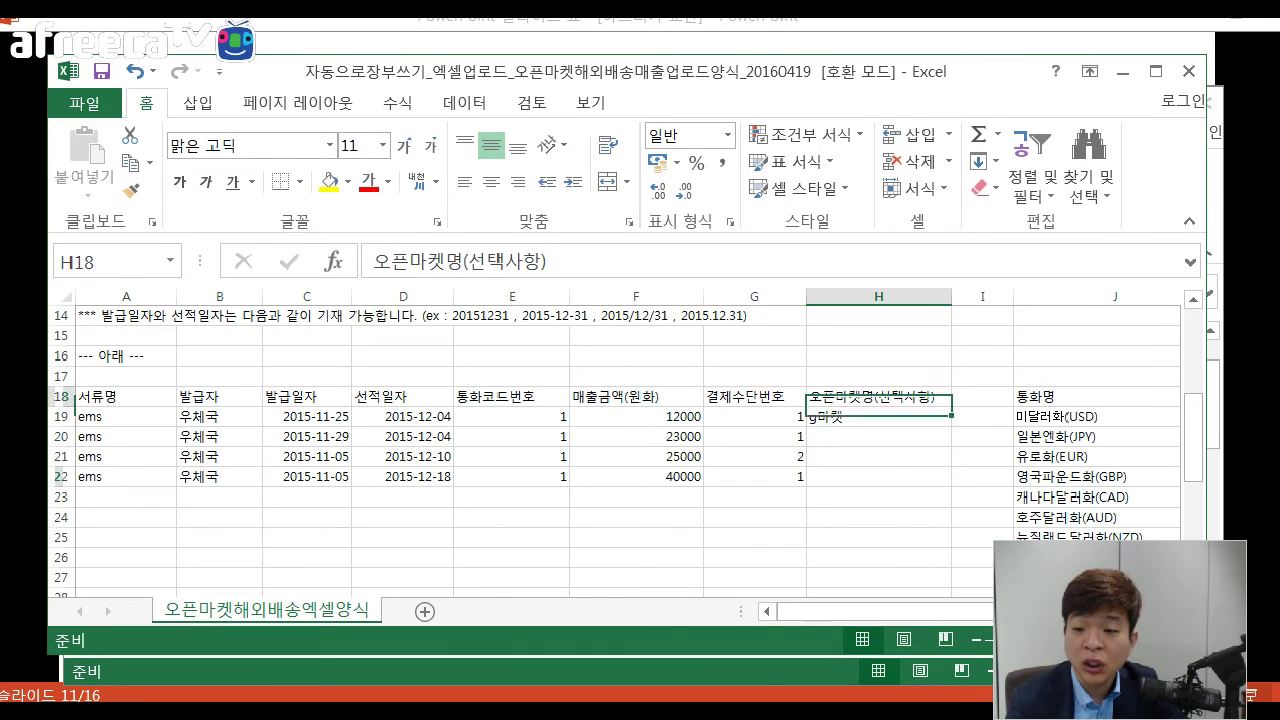
{"action": "key", "text": "Down"}
{"action": "key", "text": "shift+Up"}
{"action": "left_click", "coordinate": [878, 436]}
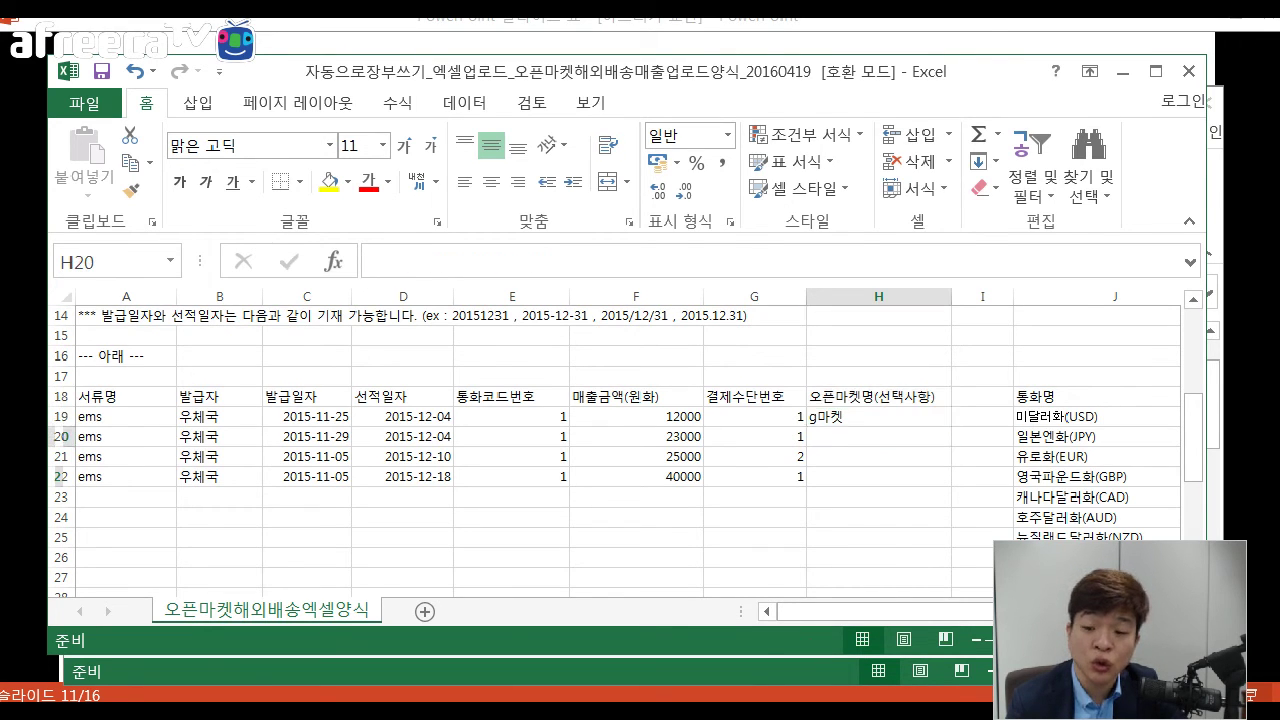
{"action": "left_click", "coordinate": [878, 416]}
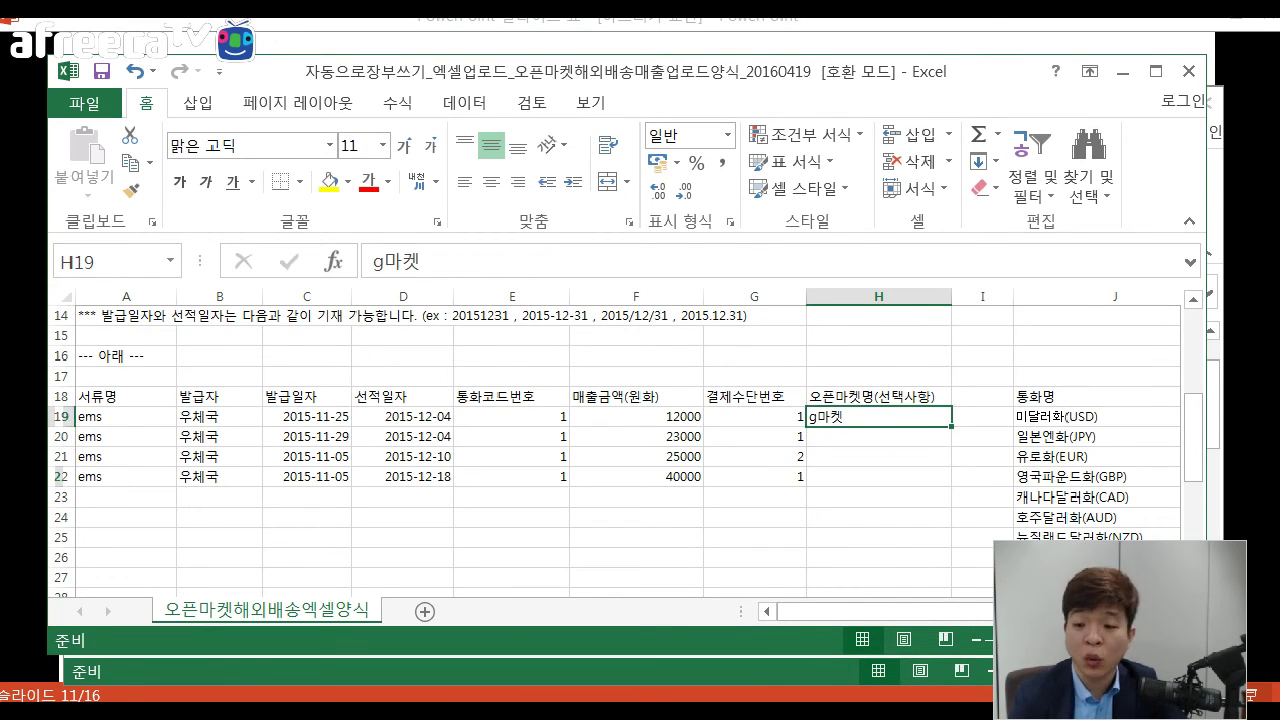
{"action": "key", "text": "Down"}
{"action": "key", "text": "Down"}
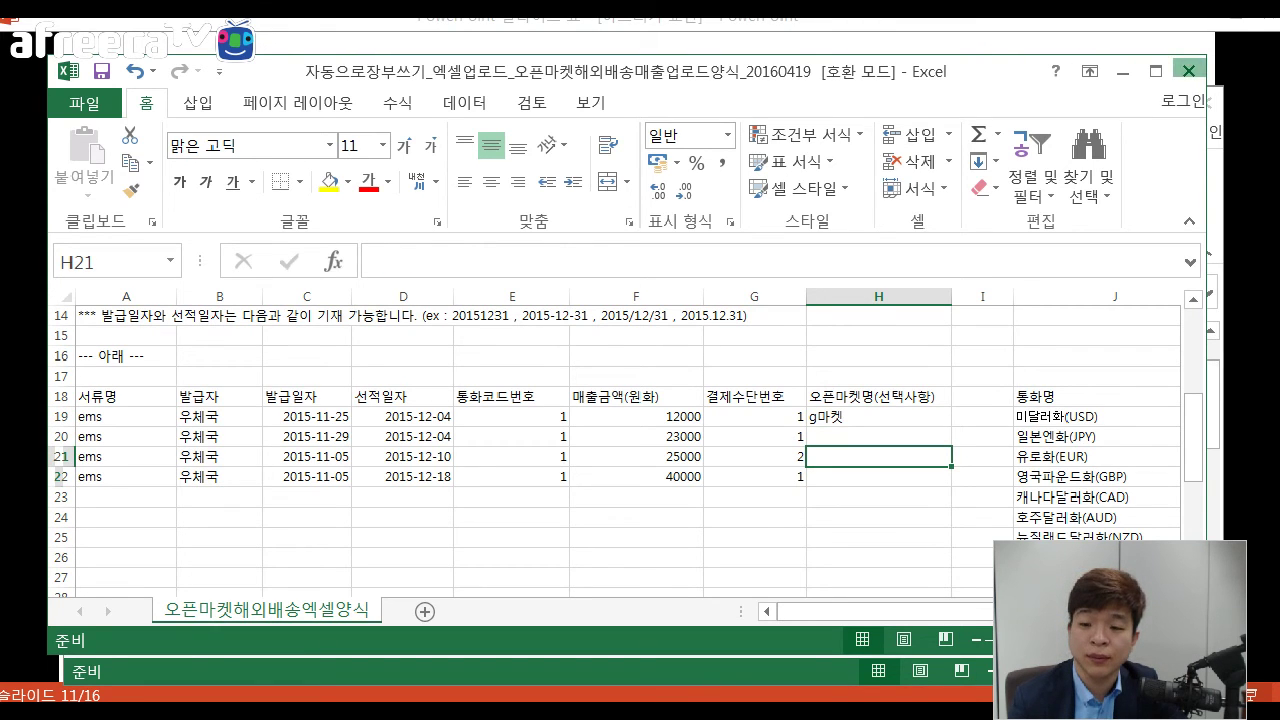
{"action": "left_click", "coordinate": [1189, 71]}
{"action": "left_click", "coordinate": [637, 398]}
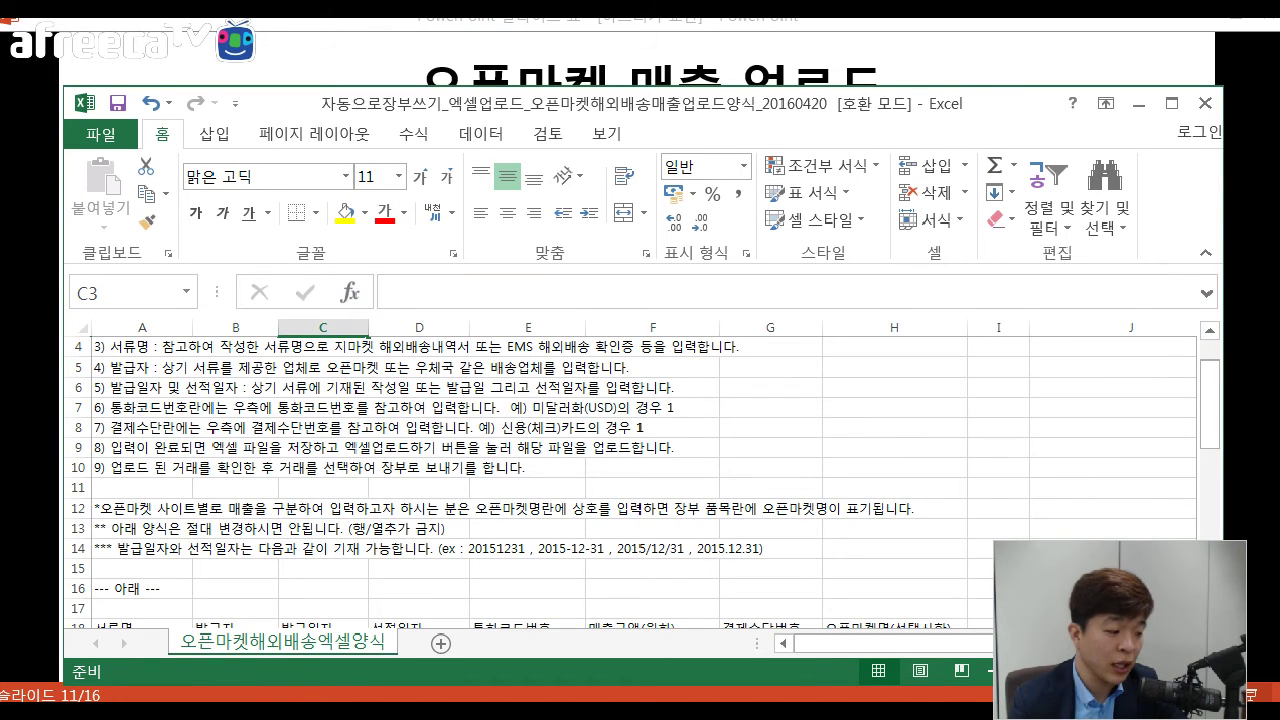
Upload the 오픈마켓해외배송매출업로드양식 file to EASYSHOP and dismiss the file path warning.
{"action": "key", "text": "alt+Tab"}
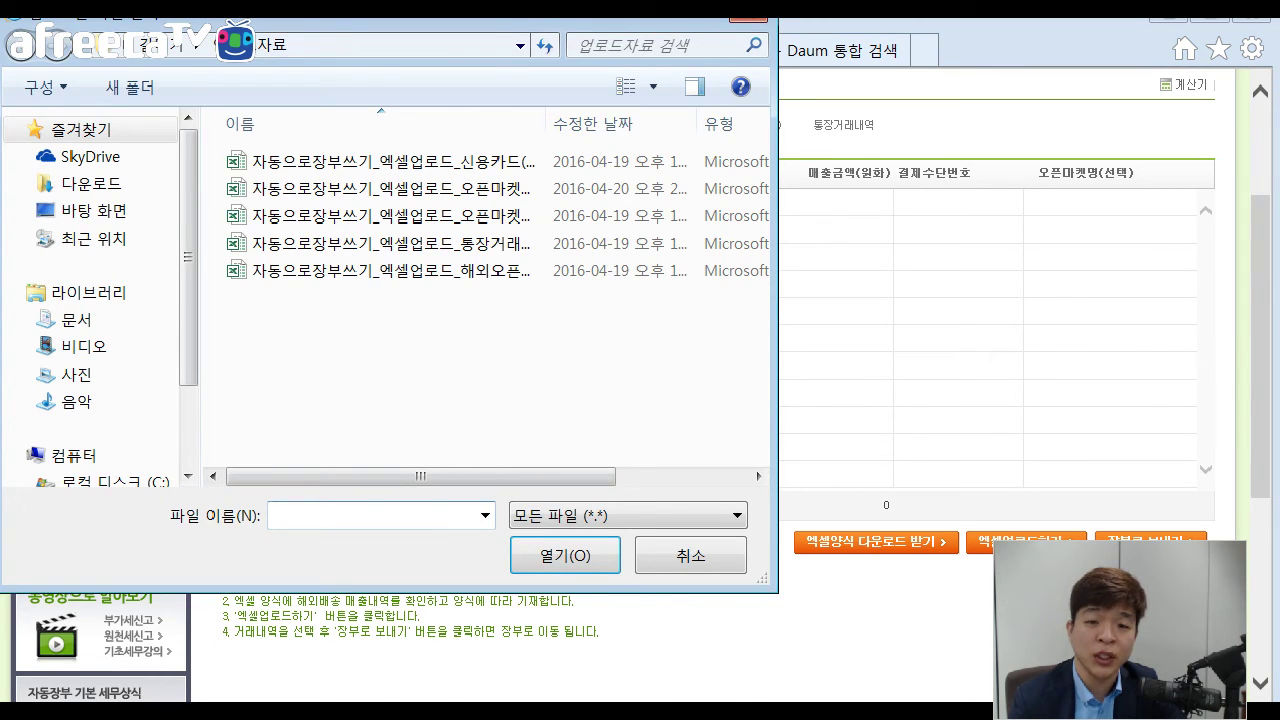
{"action": "left_click_drag", "start_coordinate": [240, 123], "coordinate": [705, 123]}
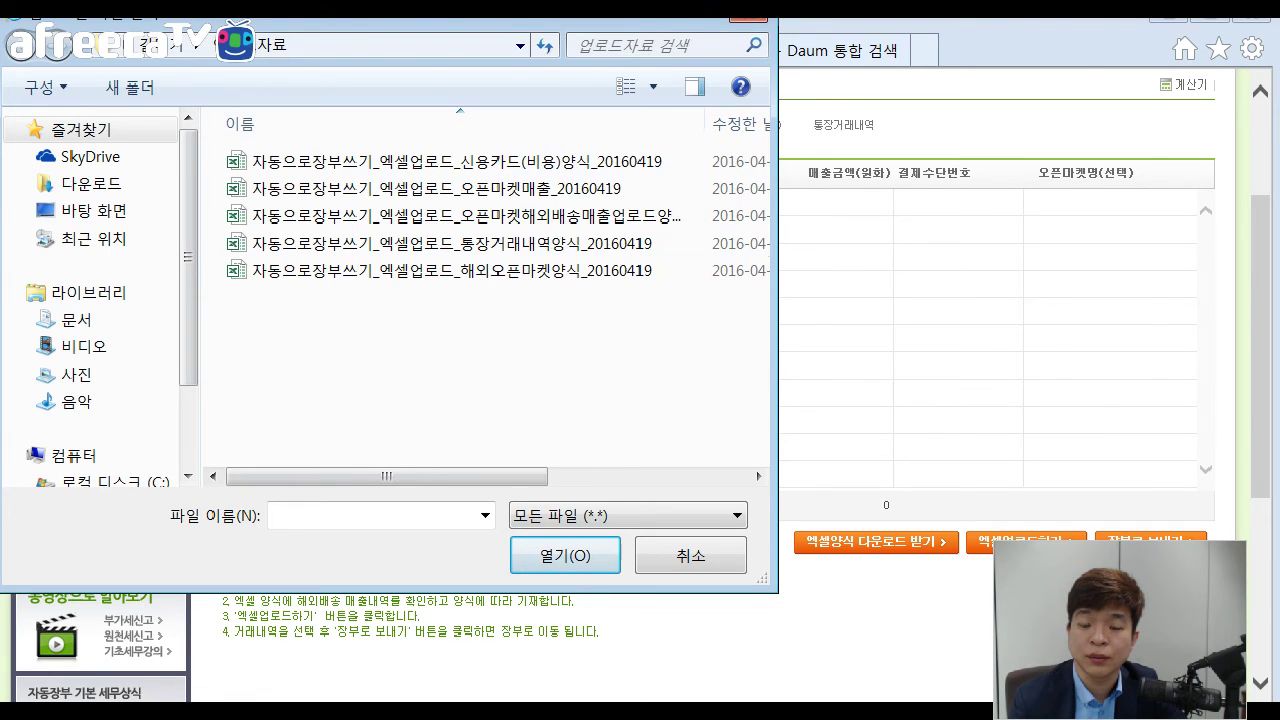
{"action": "left_click", "coordinate": [450, 215]}
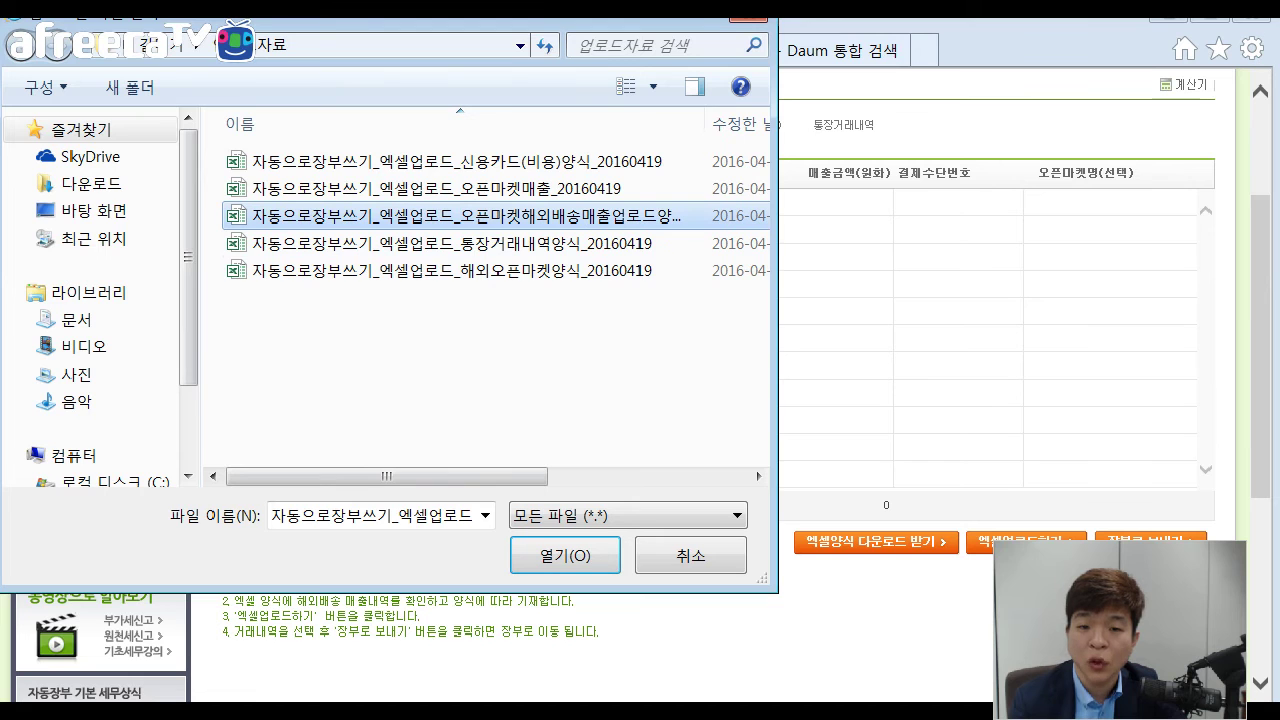
{"action": "left_click", "coordinate": [565, 555]}
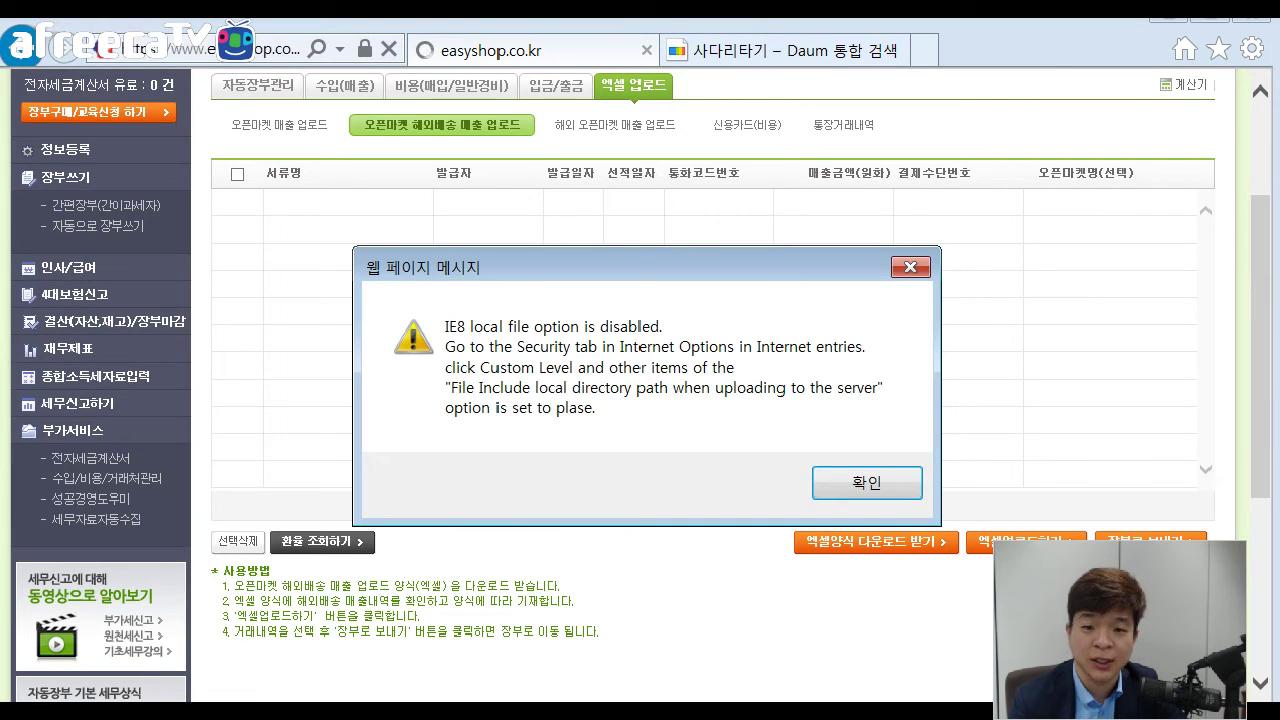
{"action": "key", "text": "Return"}
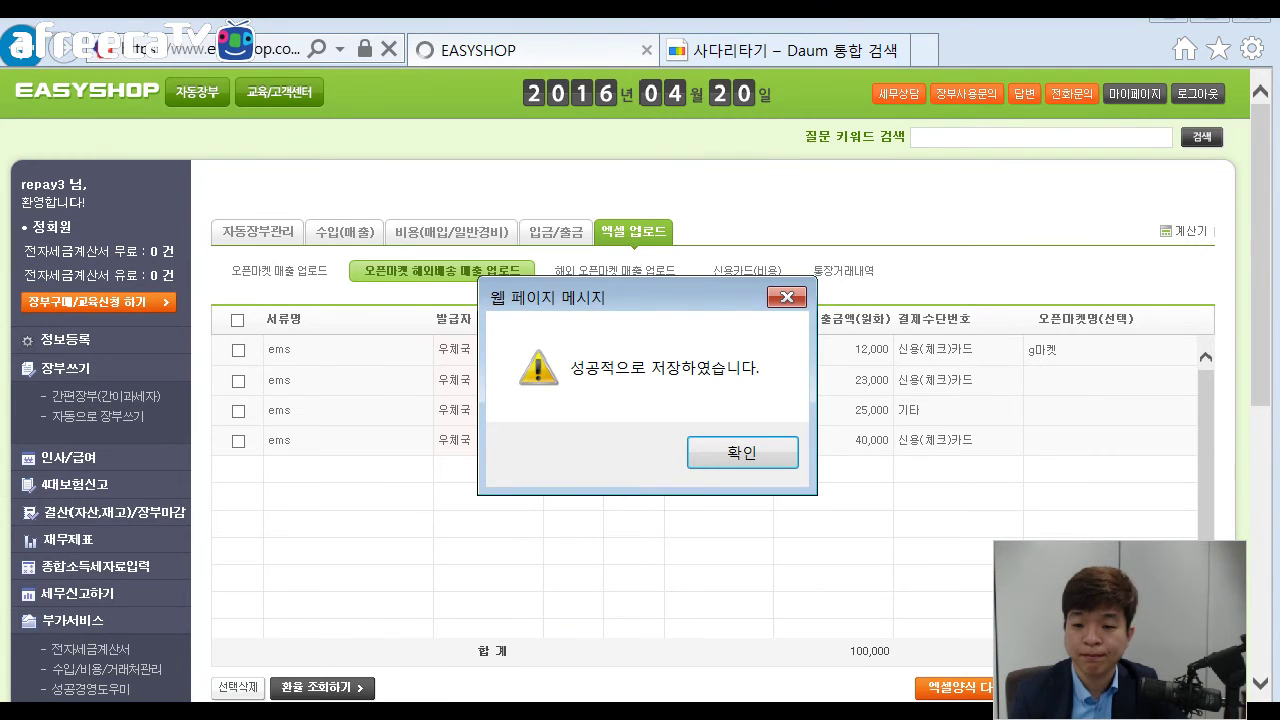
Dismiss the save confirmation and select all four uploaded EMS rows.
{"action": "key", "text": "Return"}
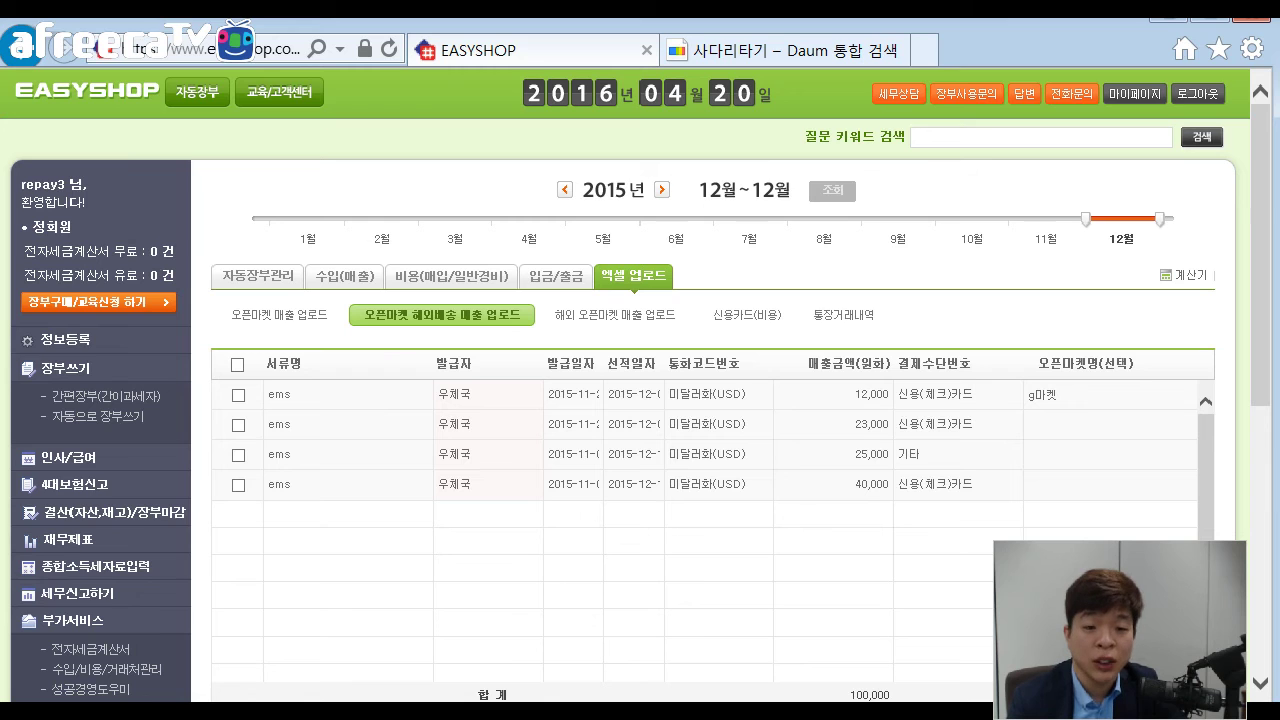
{"action": "left_click", "coordinate": [237, 364]}
{"action": "scroll", "coordinate": [640, 400], "scroll_direction": "down", "scroll_amount": 1}
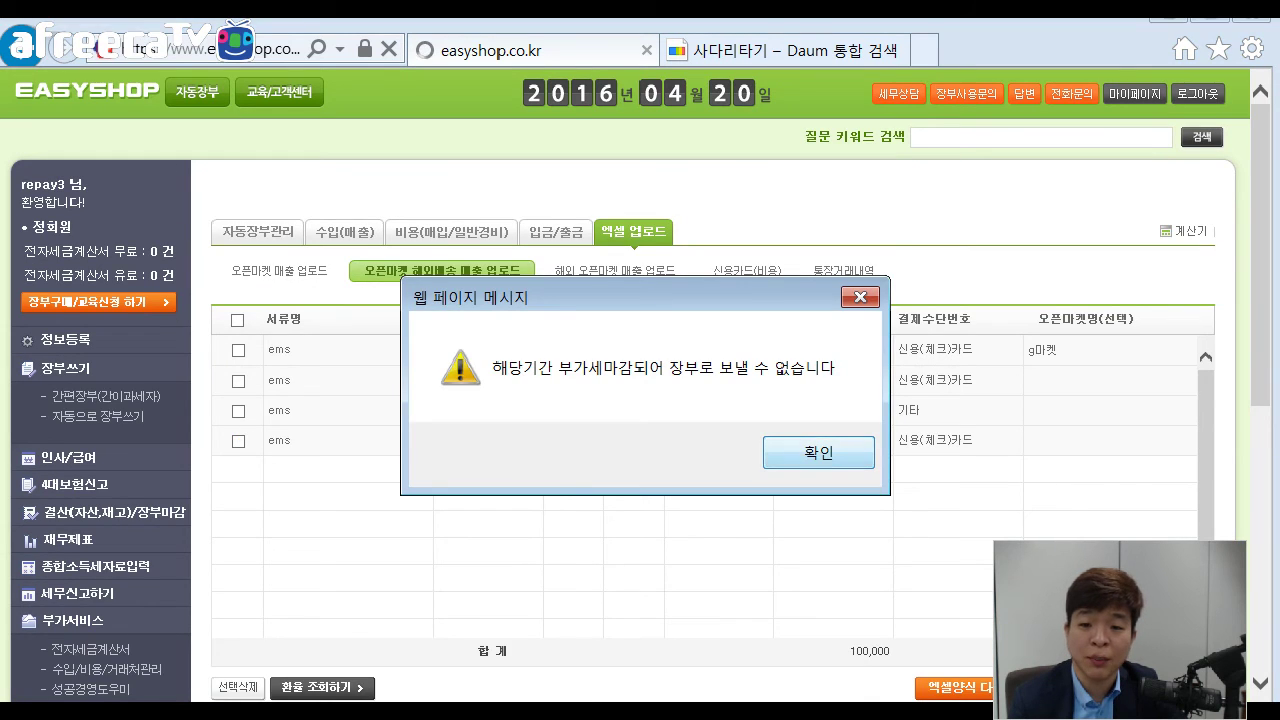
Acknowledge the VAT-closed warning and go to slide 13 on overseas open-market sales.
{"action": "key", "text": "Return"}
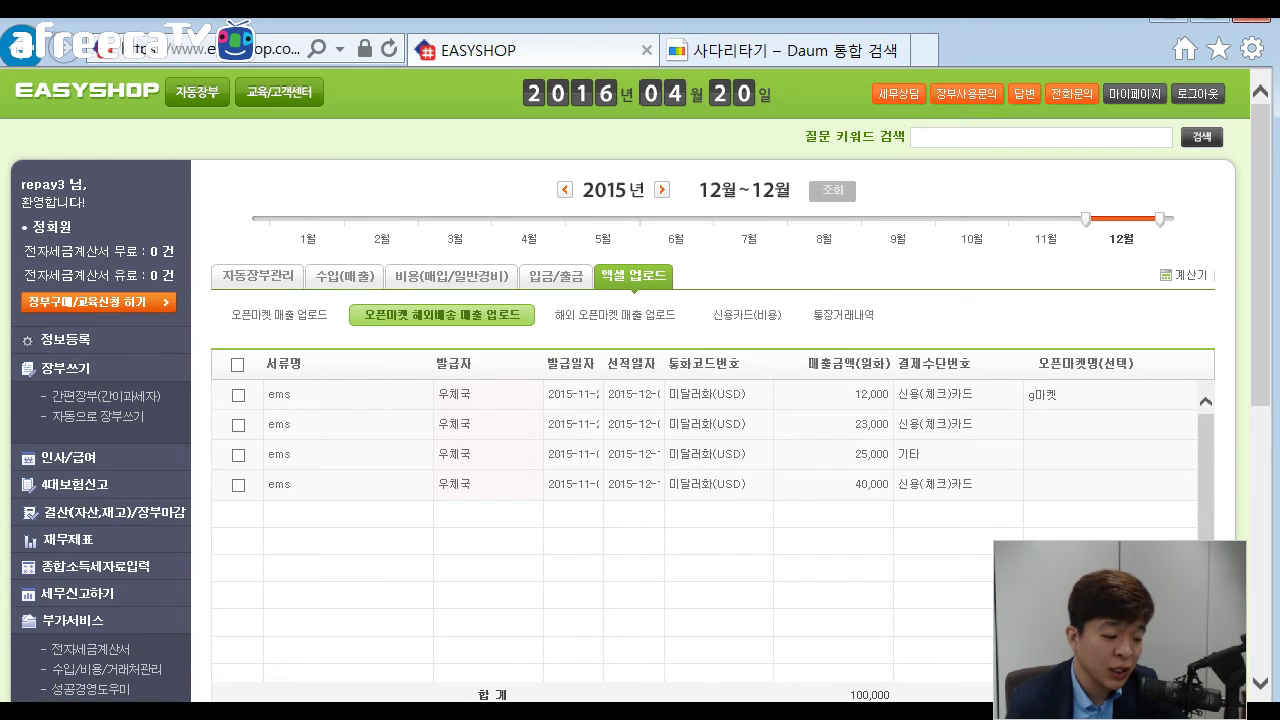
{"action": "key", "text": "alt+Tab"}
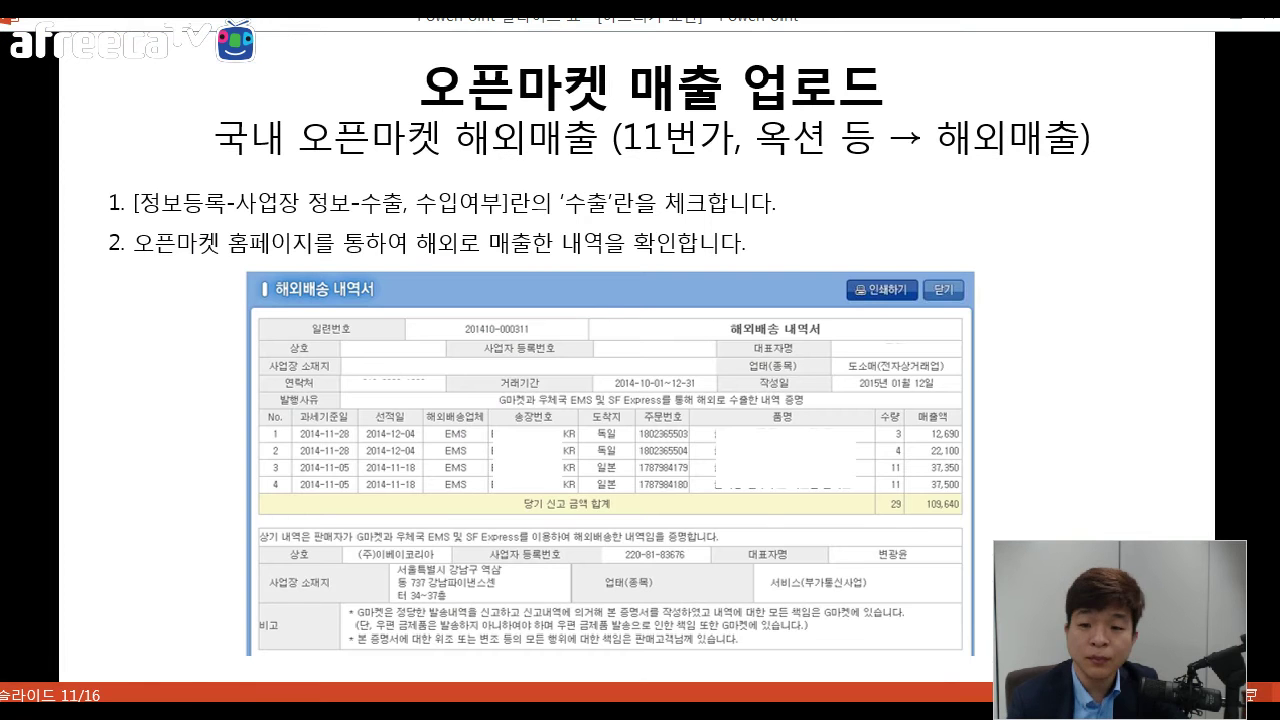
{"action": "key", "text": "Right"}
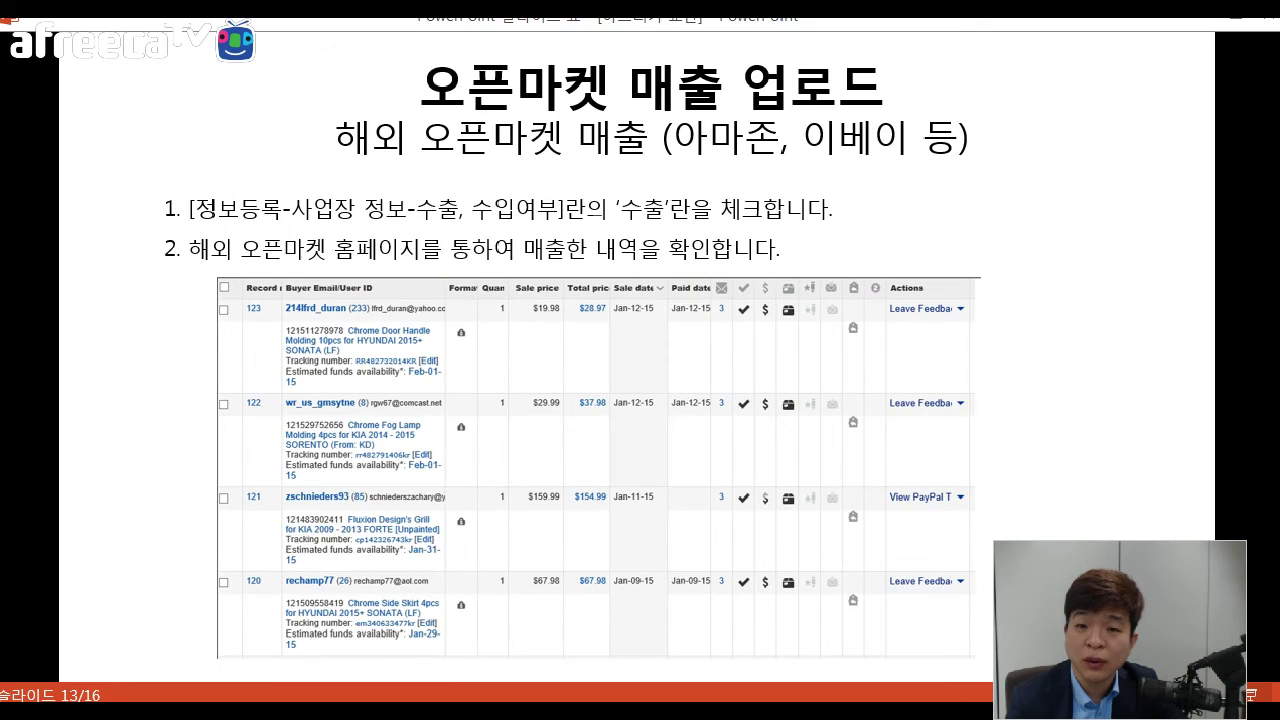
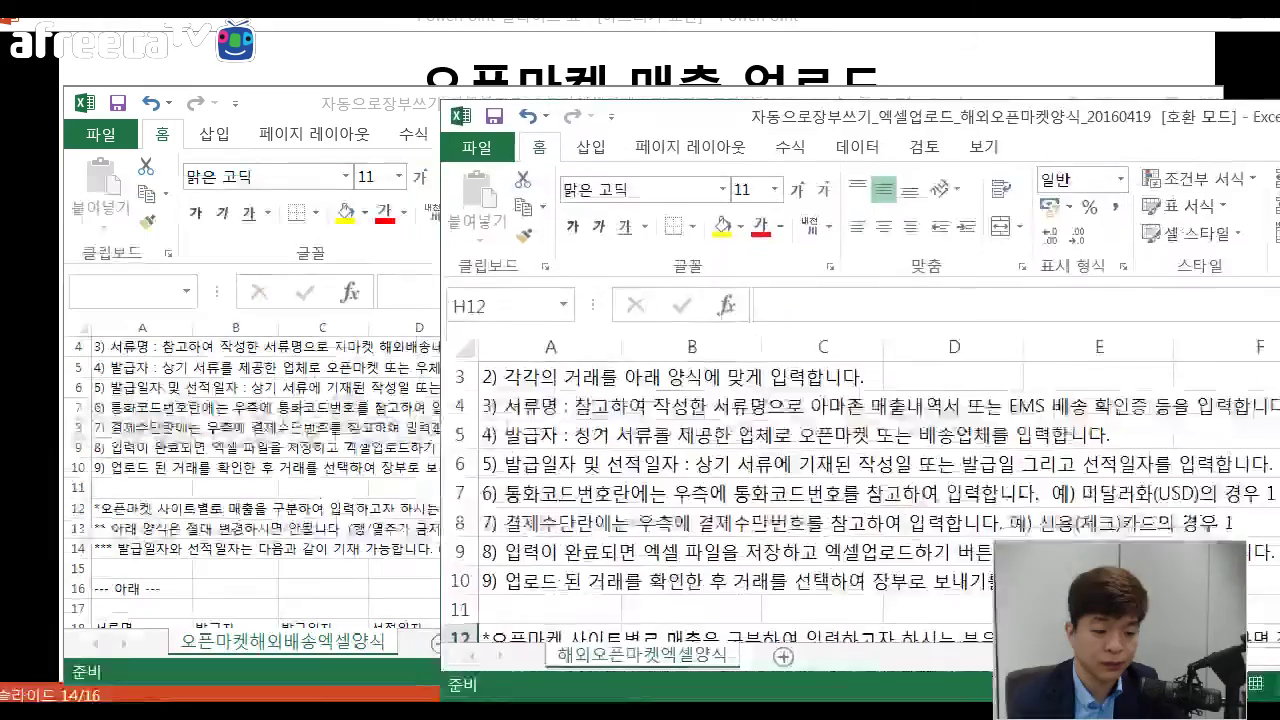
Bring the 해외오픈마켓양식 workbook forward and scroll to its four Amazon sample sales rows.
{"action": "left_click", "coordinate": [727, 541]}
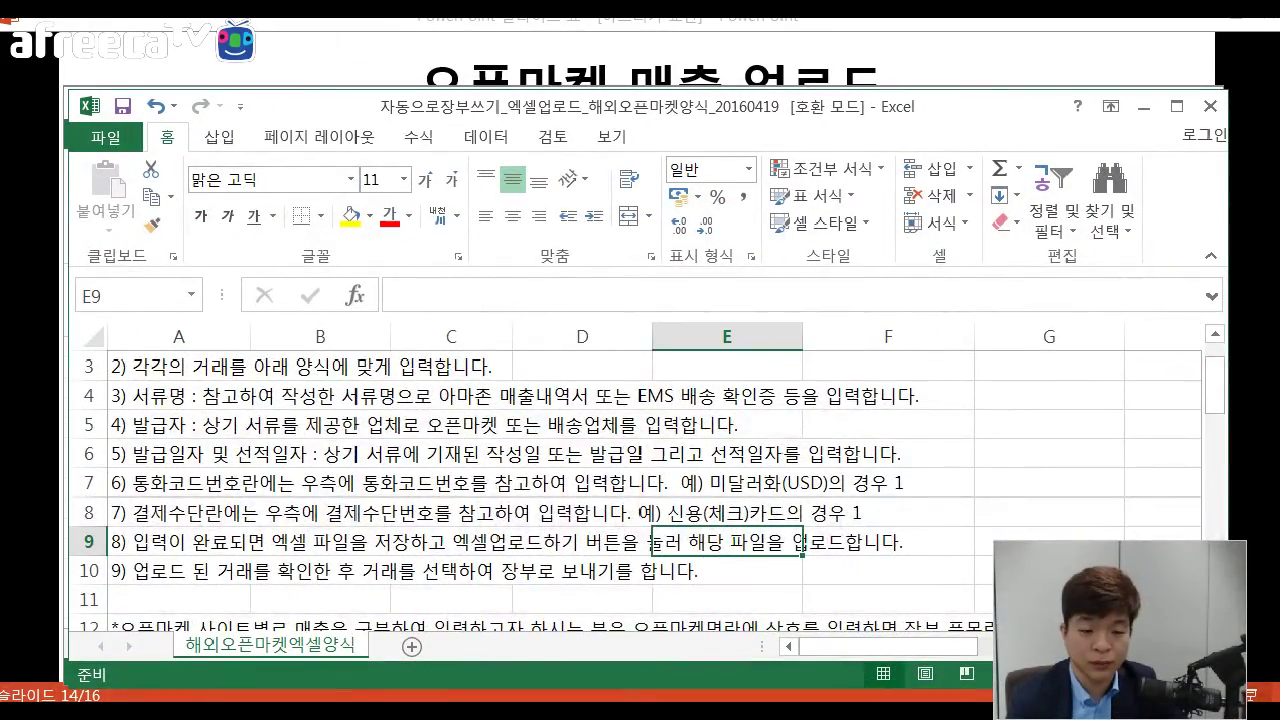
{"action": "scroll", "coordinate": [727, 541], "scroll_direction": "down", "scroll_amount": 4}
{"action": "scroll", "coordinate": [727, 541], "scroll_direction": "down", "scroll_amount": 3}
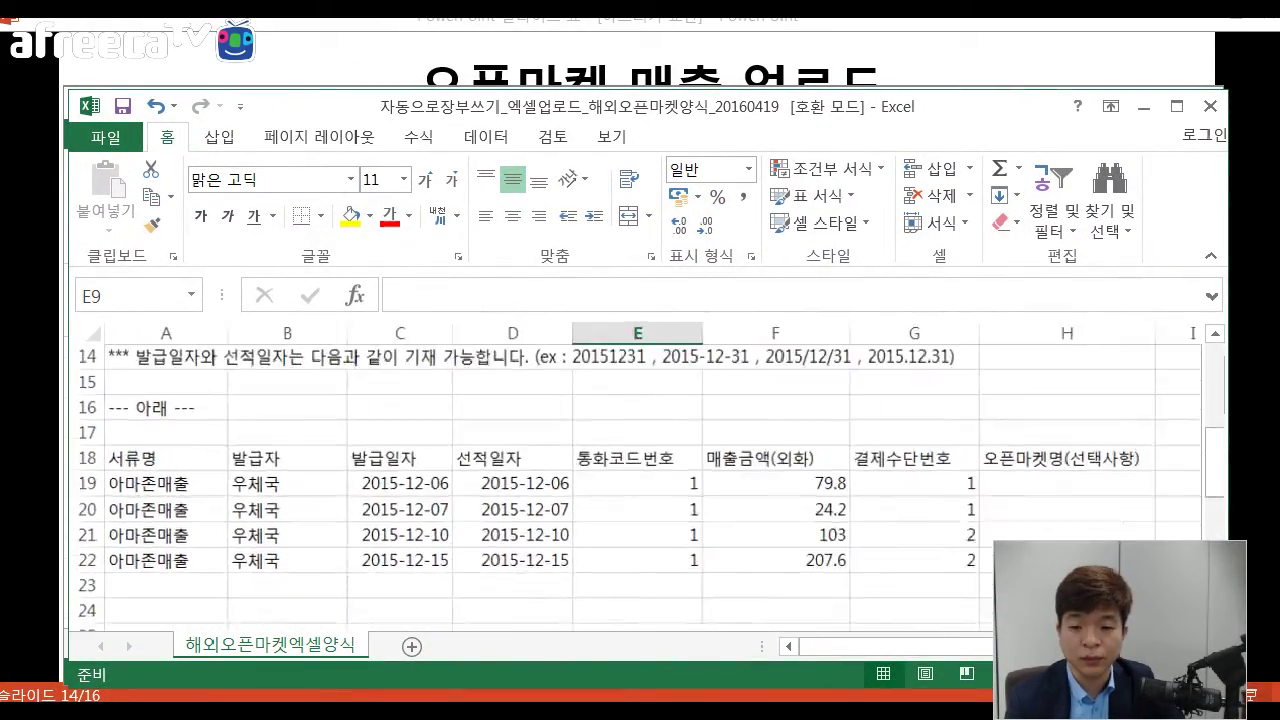
{"action": "left_click", "coordinate": [428, 491]}
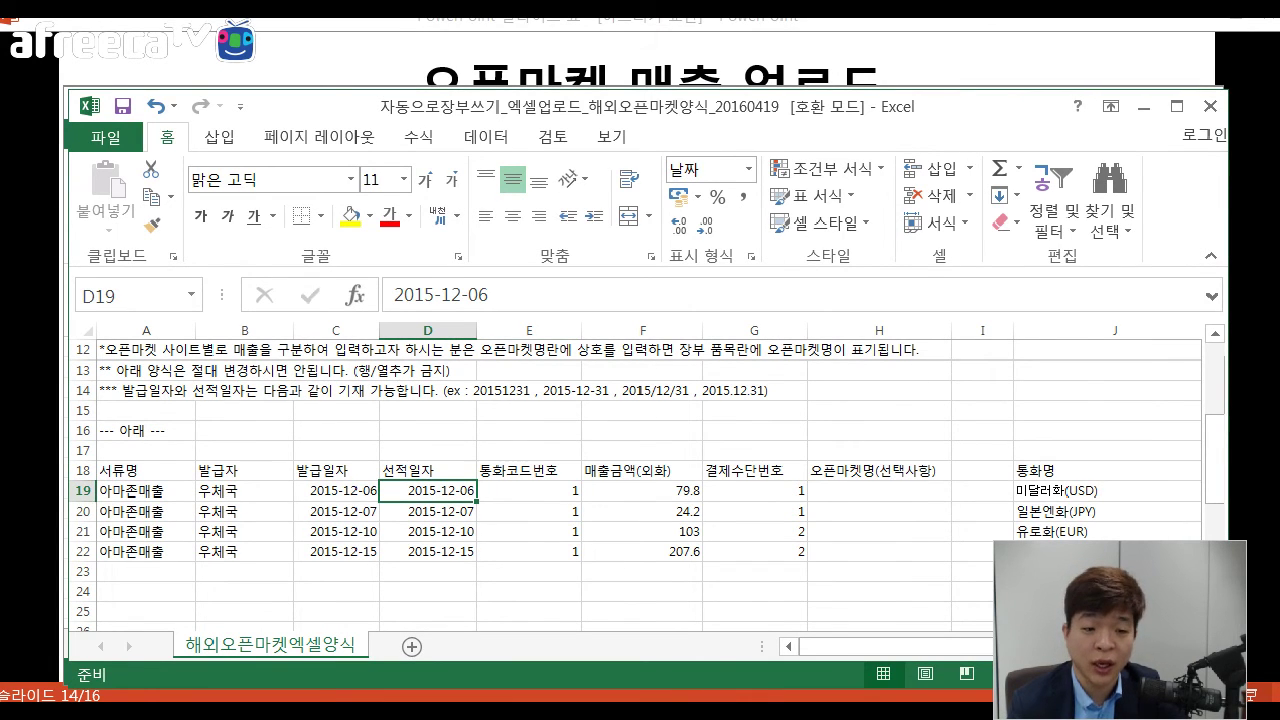
Replace 아마존매출 with ems as the document name and copy it down all four rows.
{"action": "left_click", "coordinate": [146, 491]}
{"action": "type", "text": "ems"}
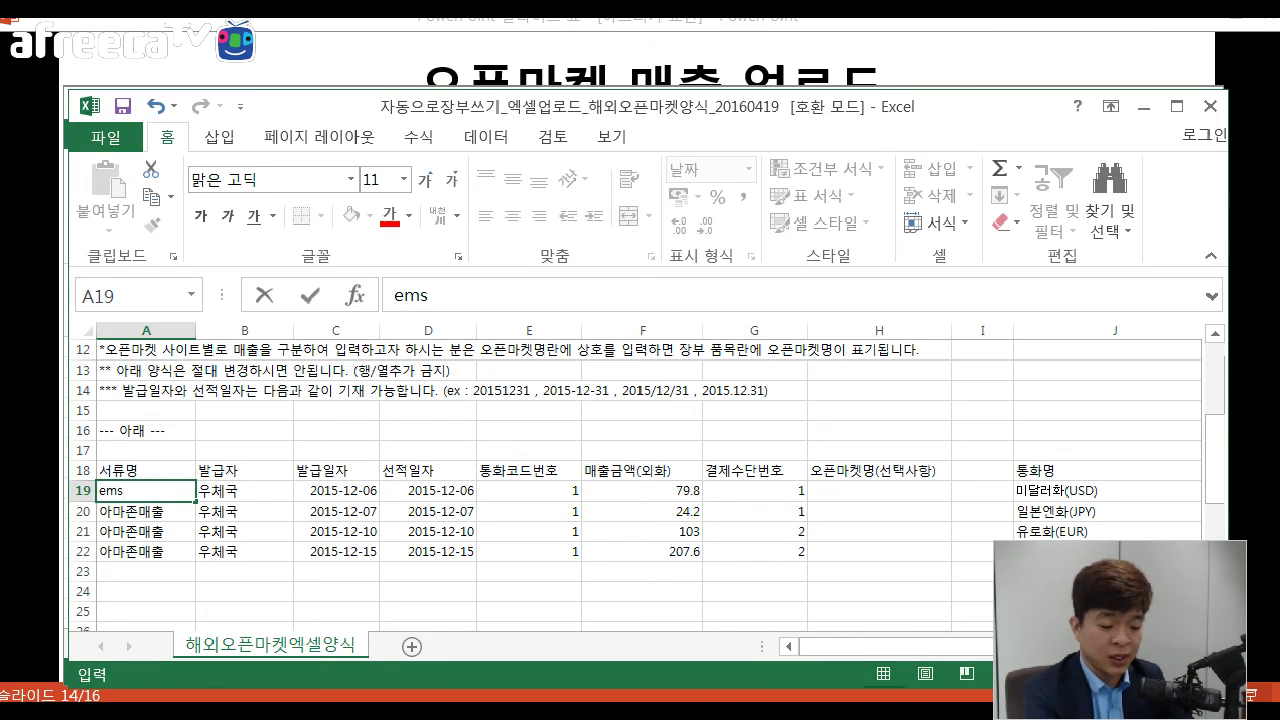
{"action": "key", "text": "Return"}
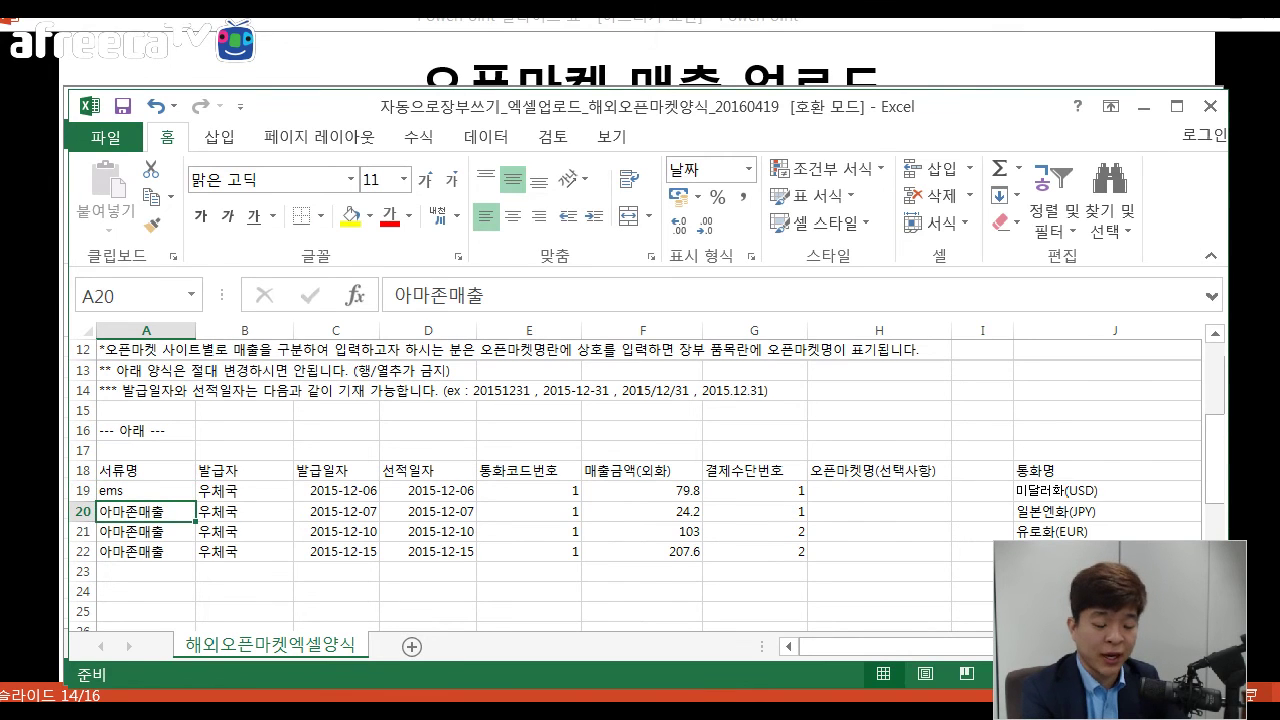
{"action": "key", "text": "Up"}
{"action": "key", "text": "ctrl+c"}
{"action": "key", "text": "shift+Down"}
{"action": "key", "text": "shift+Down"}
{"action": "key", "text": "shift+Down"}
{"action": "key", "text": "Return"}
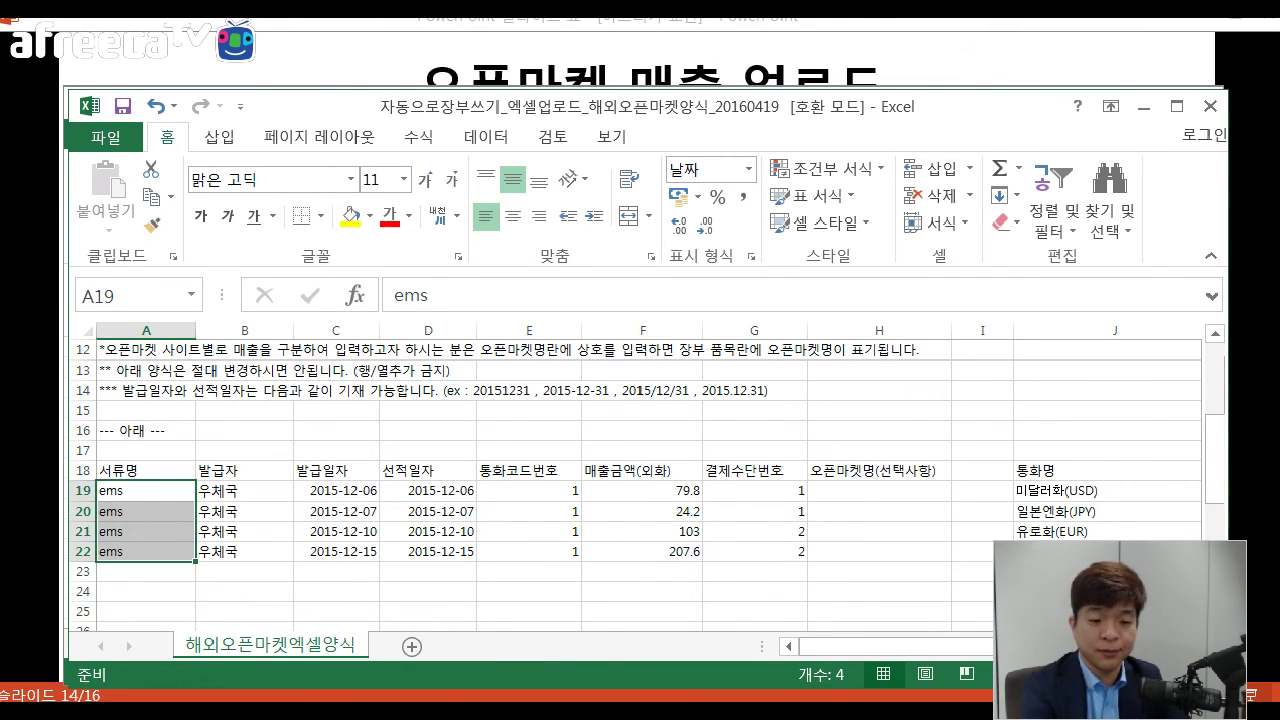
{"action": "left_click", "coordinate": [146, 491]}
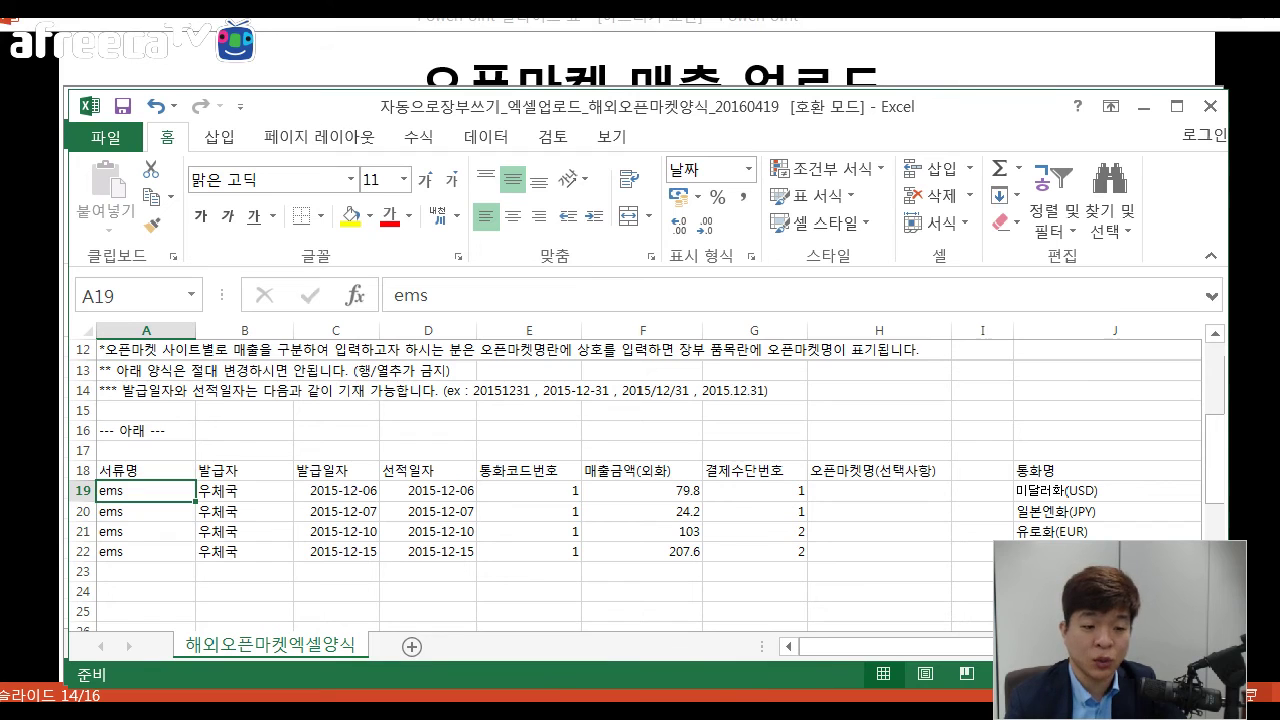
{"action": "key", "text": "Down"}
{"action": "key", "text": "Down"}
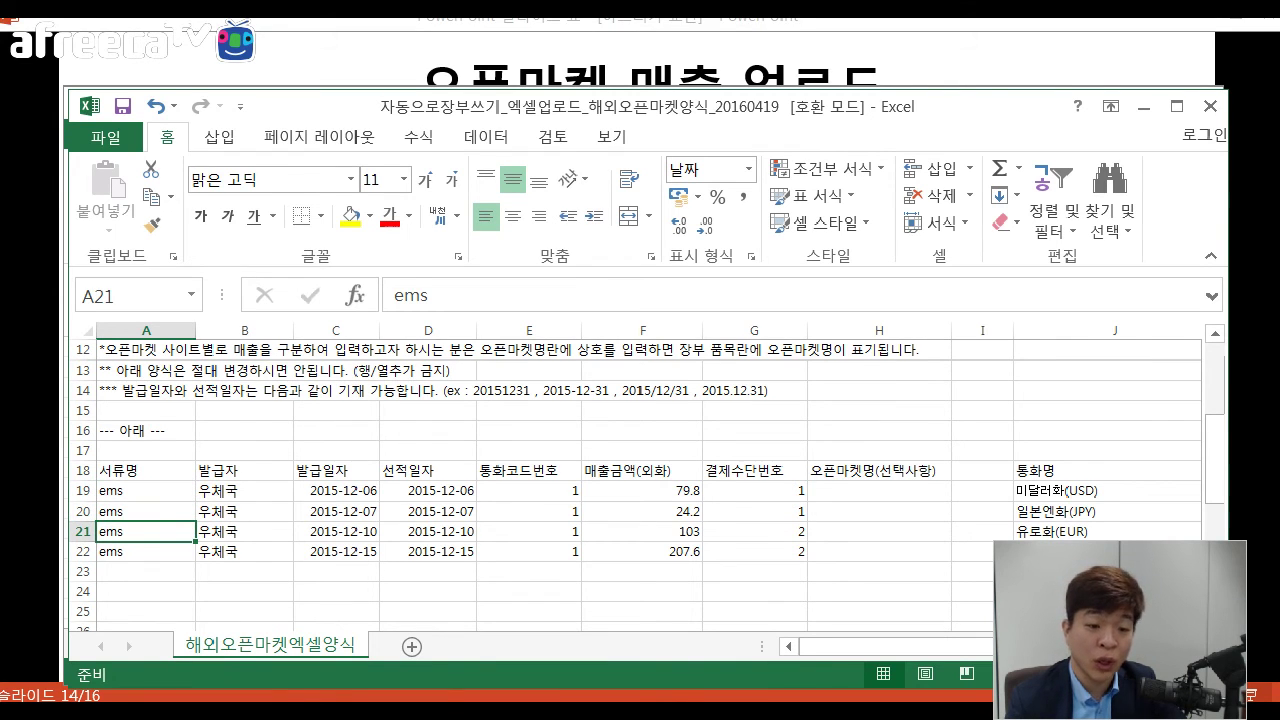
{"action": "key", "text": "Down"}
Review the 우체국 issuer, issue dates and shipping dates of the four sales.
{"action": "left_click", "coordinate": [245, 491]}
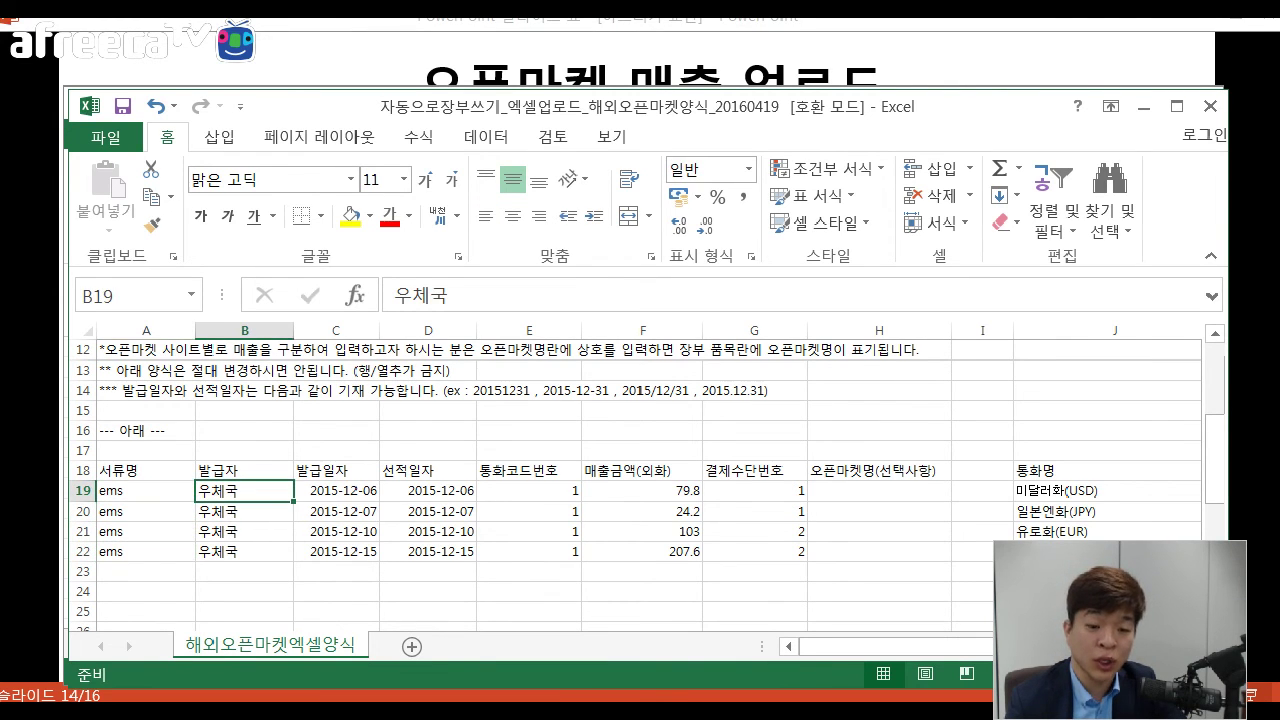
{"action": "left_click_drag", "start_coordinate": [245, 491], "coordinate": [245, 552]}
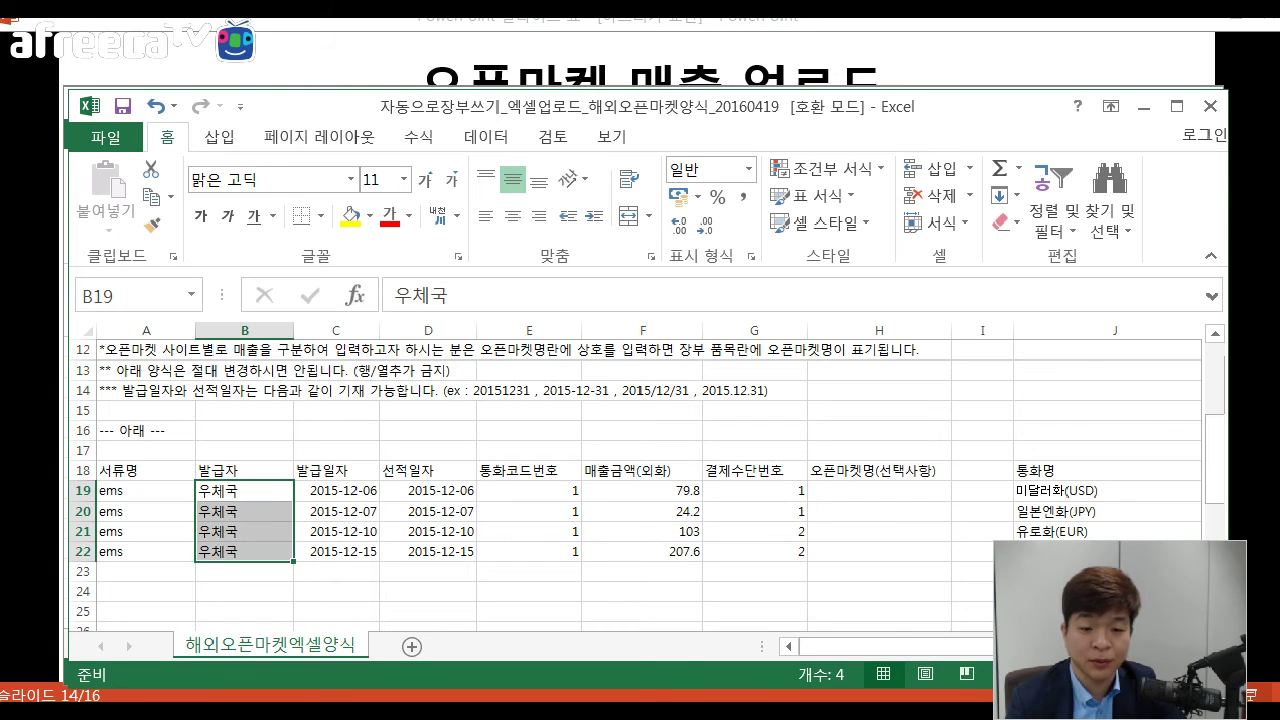
{"action": "left_click", "coordinate": [336, 491]}
{"action": "left_click_drag", "start_coordinate": [336, 491], "coordinate": [336, 552]}
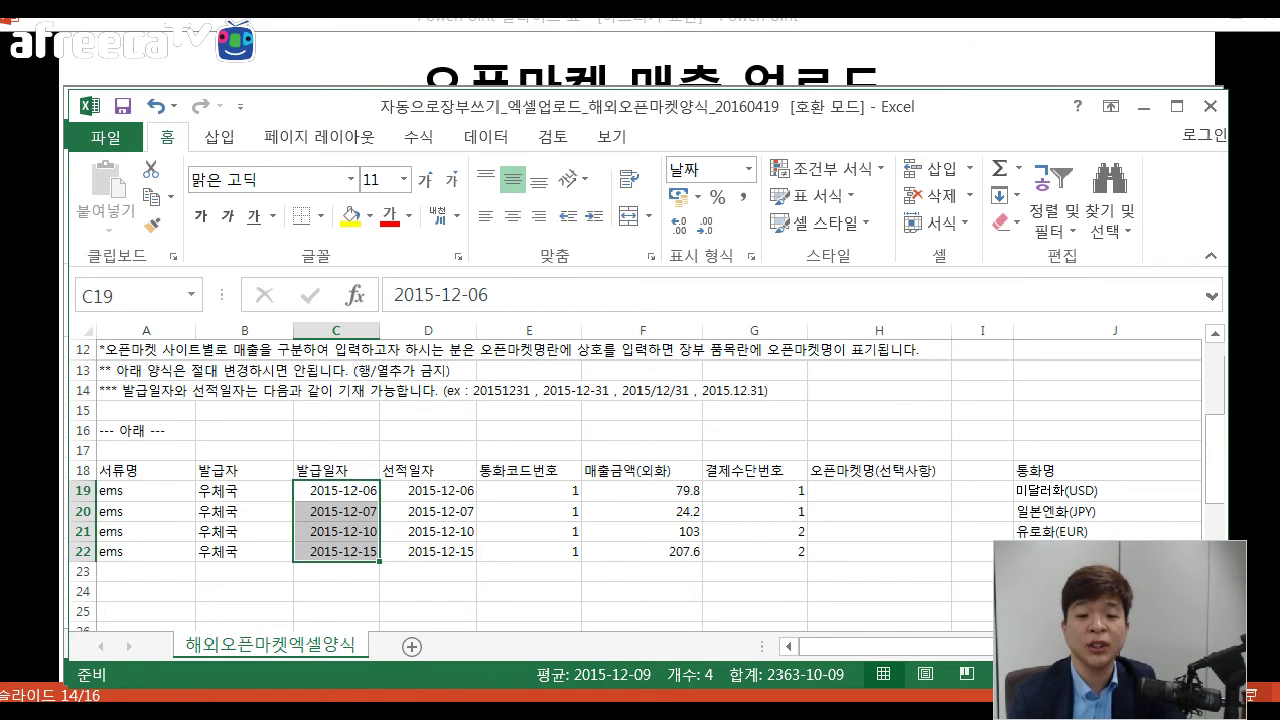
{"action": "key", "text": "Right"}
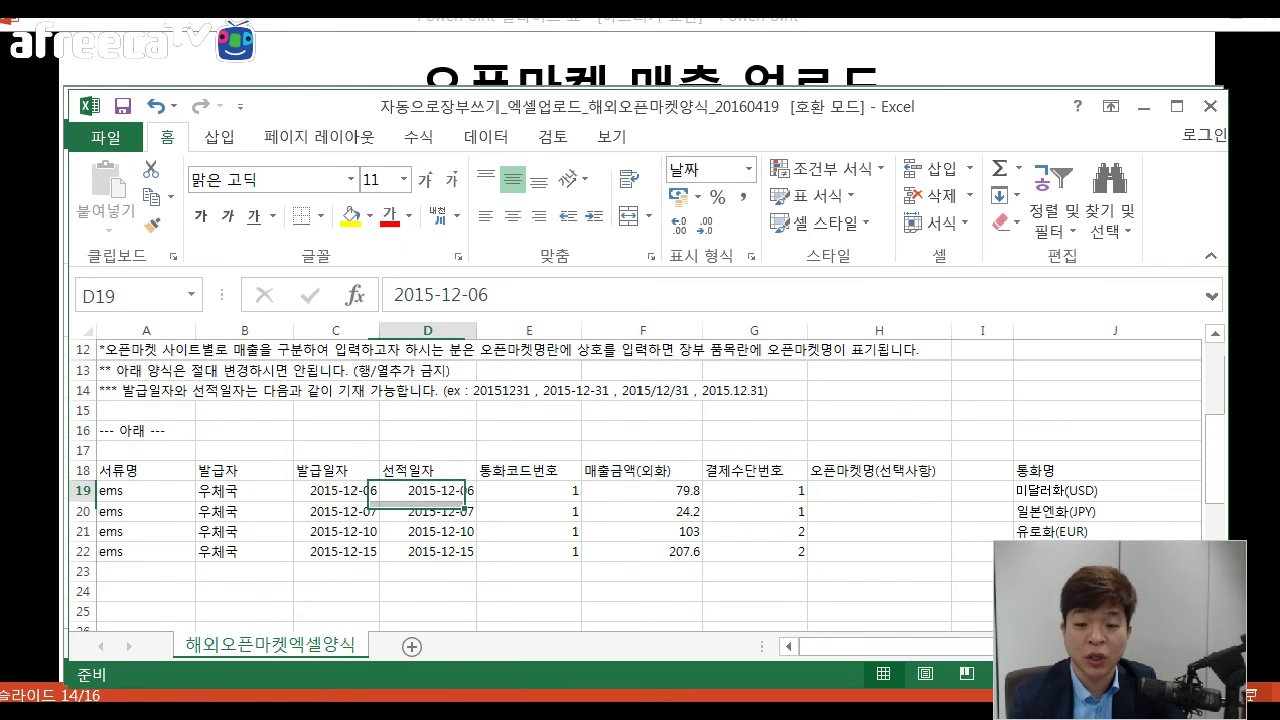
{"action": "key", "text": "Down"}
{"action": "key", "text": "Down"}
{"action": "key", "text": "Down"}
{"action": "scroll", "coordinate": [650, 480], "scroll_direction": "right", "scroll_amount": 2}
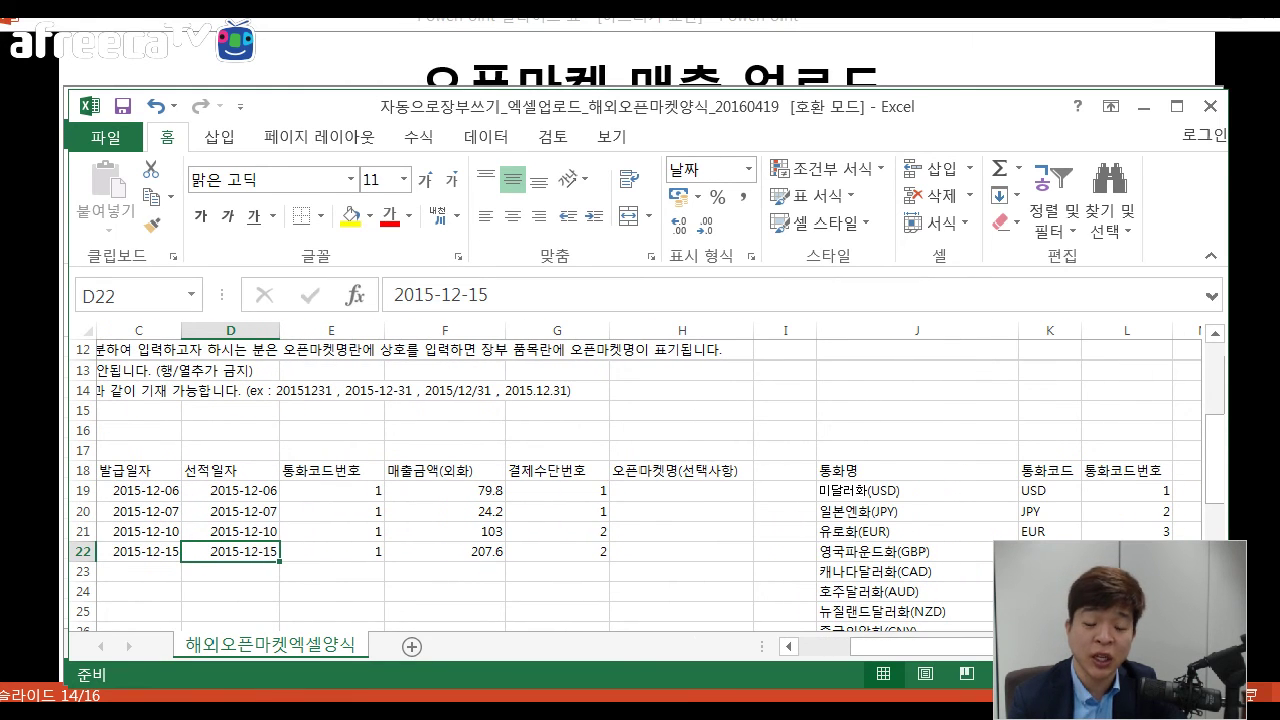
Check that the currency code for USD is 1 on all four sales.
{"action": "scroll", "coordinate": [650, 480], "scroll_direction": "down", "scroll_amount": 1}
{"action": "left_click_drag", "start_coordinate": [331, 431], "coordinate": [331, 491]}
{"action": "left_click", "coordinate": [1050, 431]}
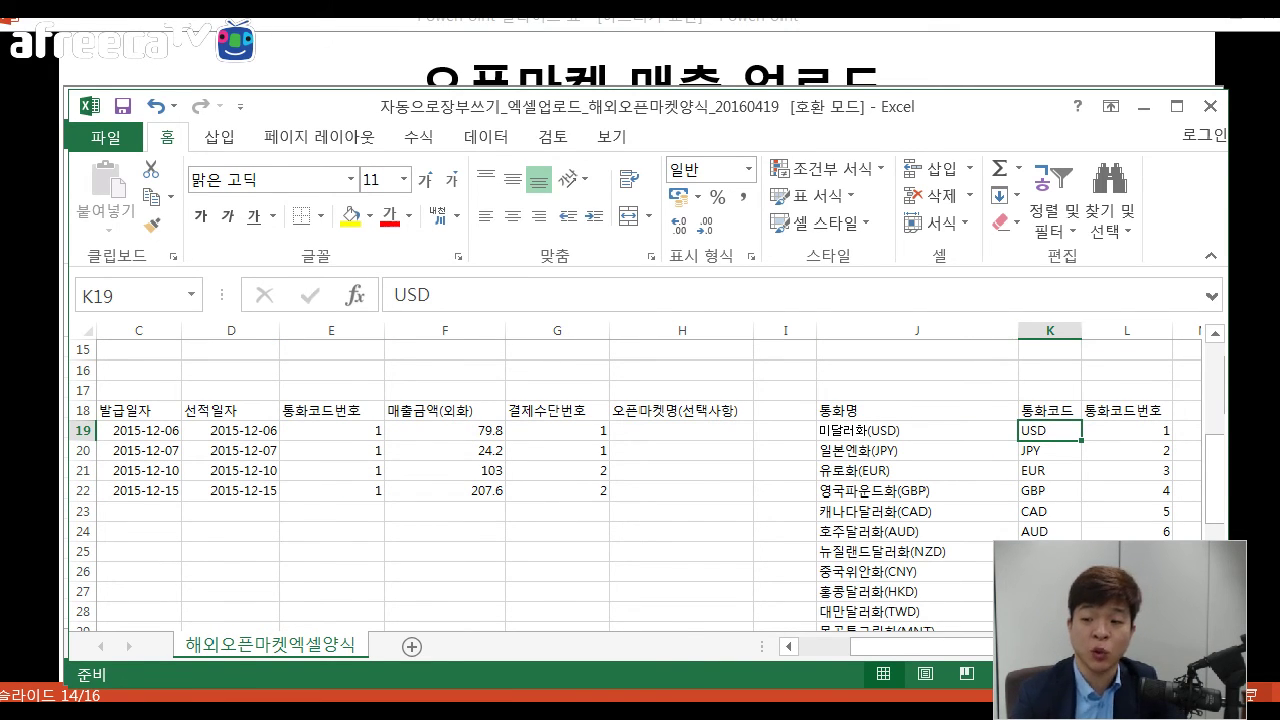
{"action": "left_click", "coordinate": [1127, 431]}
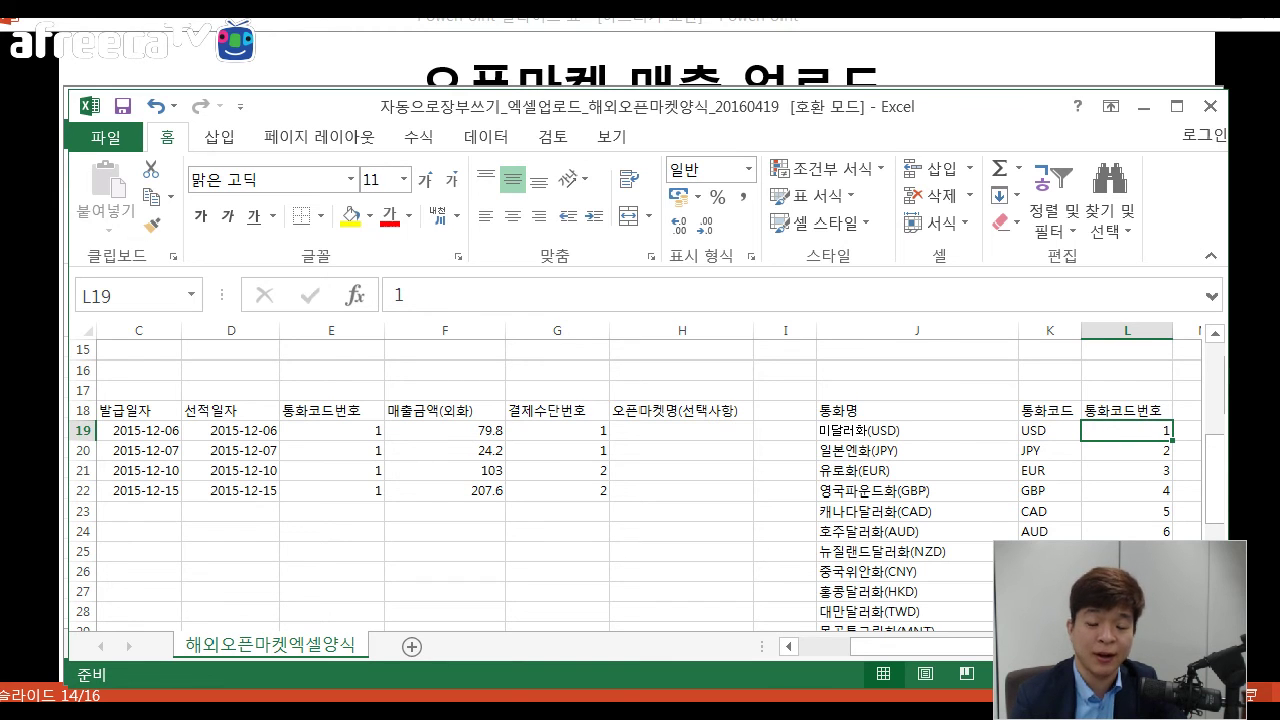
Compare the payment method codes 1, 1, 2, 2 against the payment code list.
{"action": "left_click", "coordinate": [557, 430]}
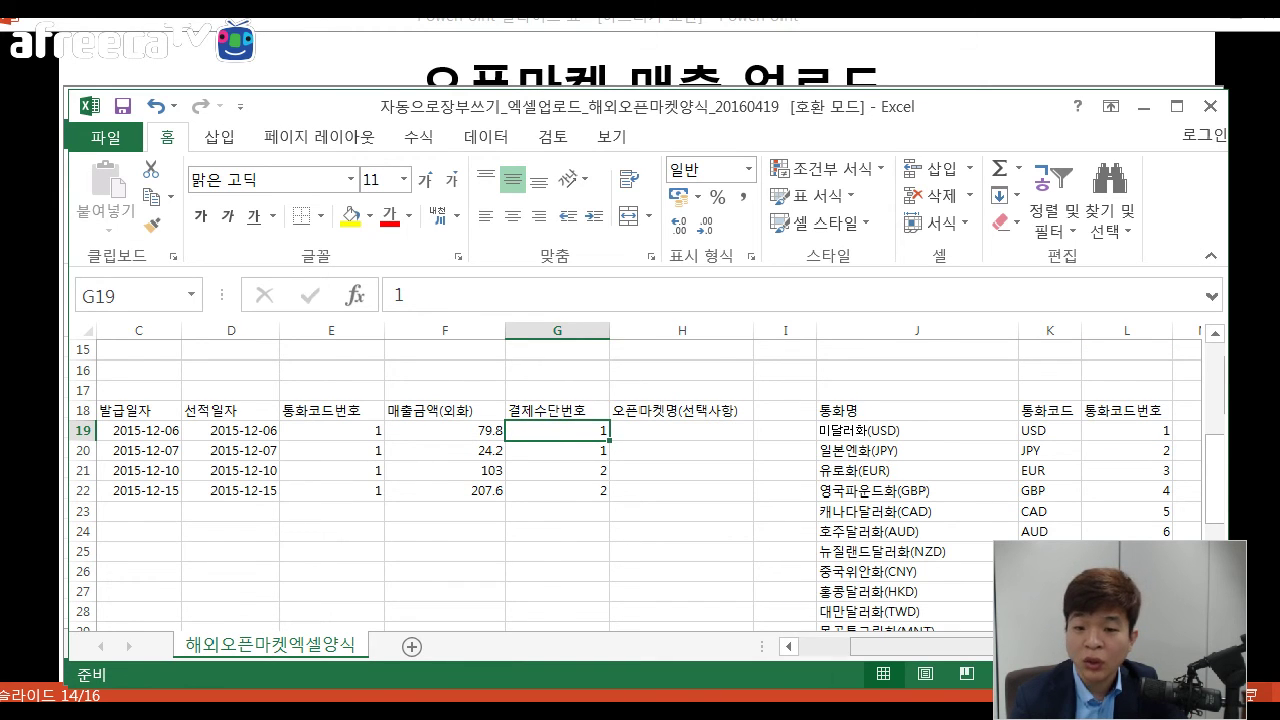
{"action": "scroll", "coordinate": [649, 489], "scroll_direction": "right", "scroll_amount": 3}
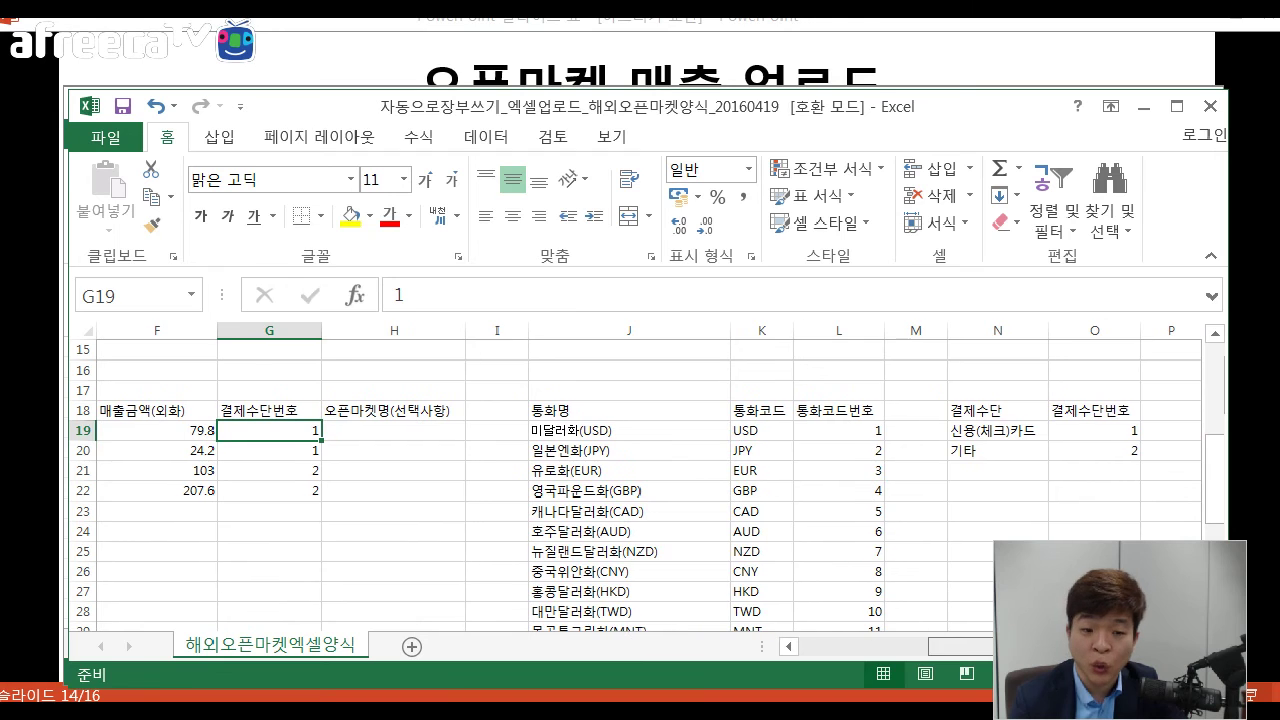
{"action": "left_click", "coordinate": [1094, 430]}
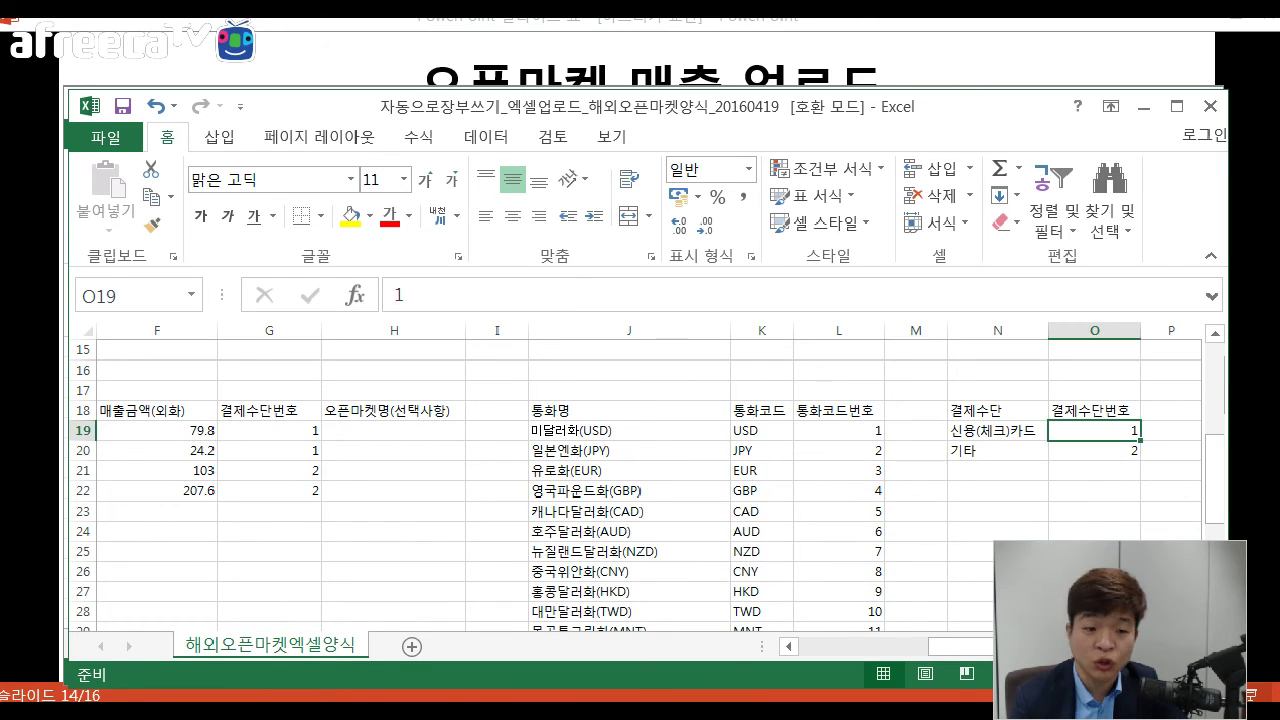
{"action": "left_click", "coordinate": [269, 430]}
{"action": "left_click", "coordinate": [269, 450]}
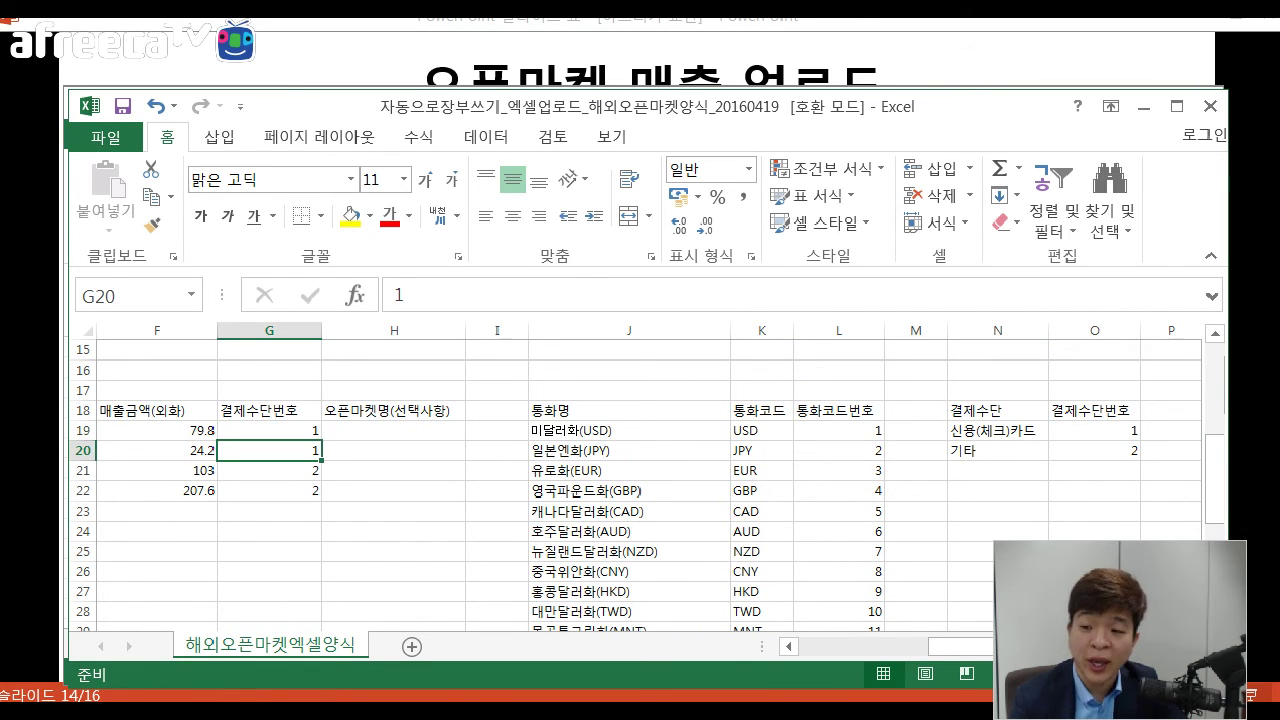
{"action": "left_click", "coordinate": [1094, 450]}
{"action": "left_click", "coordinate": [269, 470]}
{"action": "left_click", "coordinate": [269, 490]}
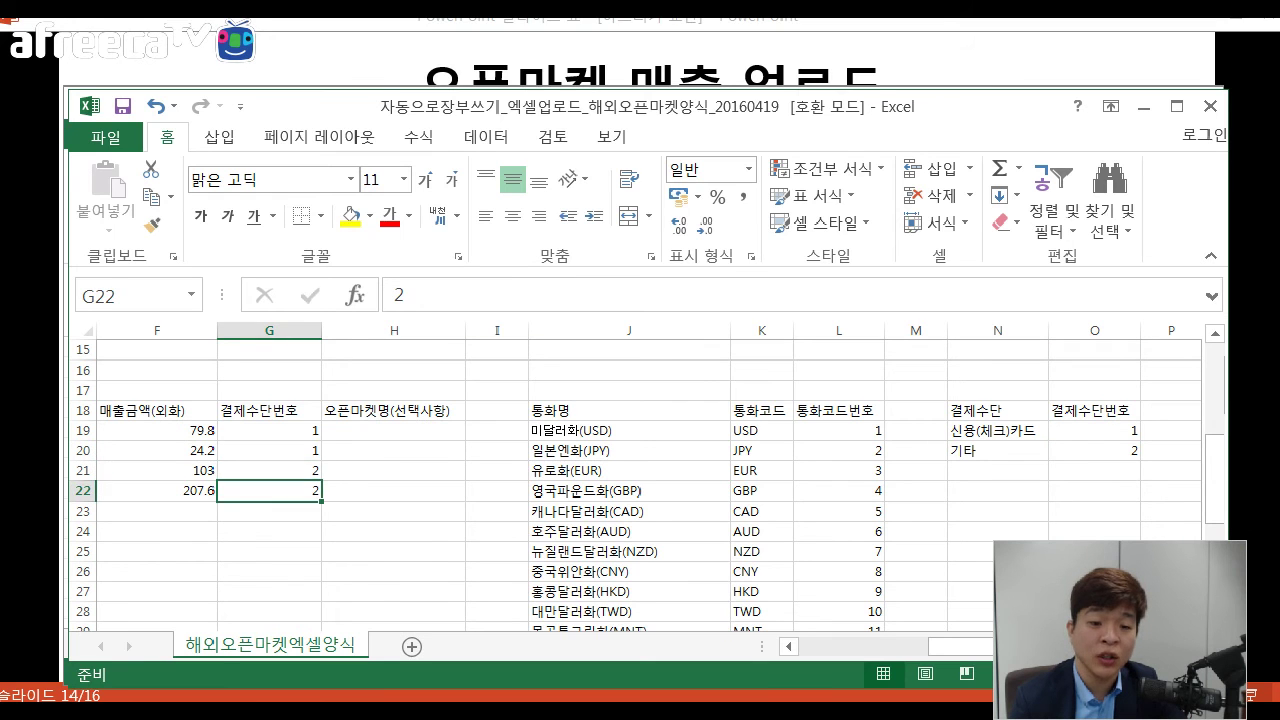
{"action": "left_click", "coordinate": [269, 430]}
{"action": "left_click", "coordinate": [269, 450]}
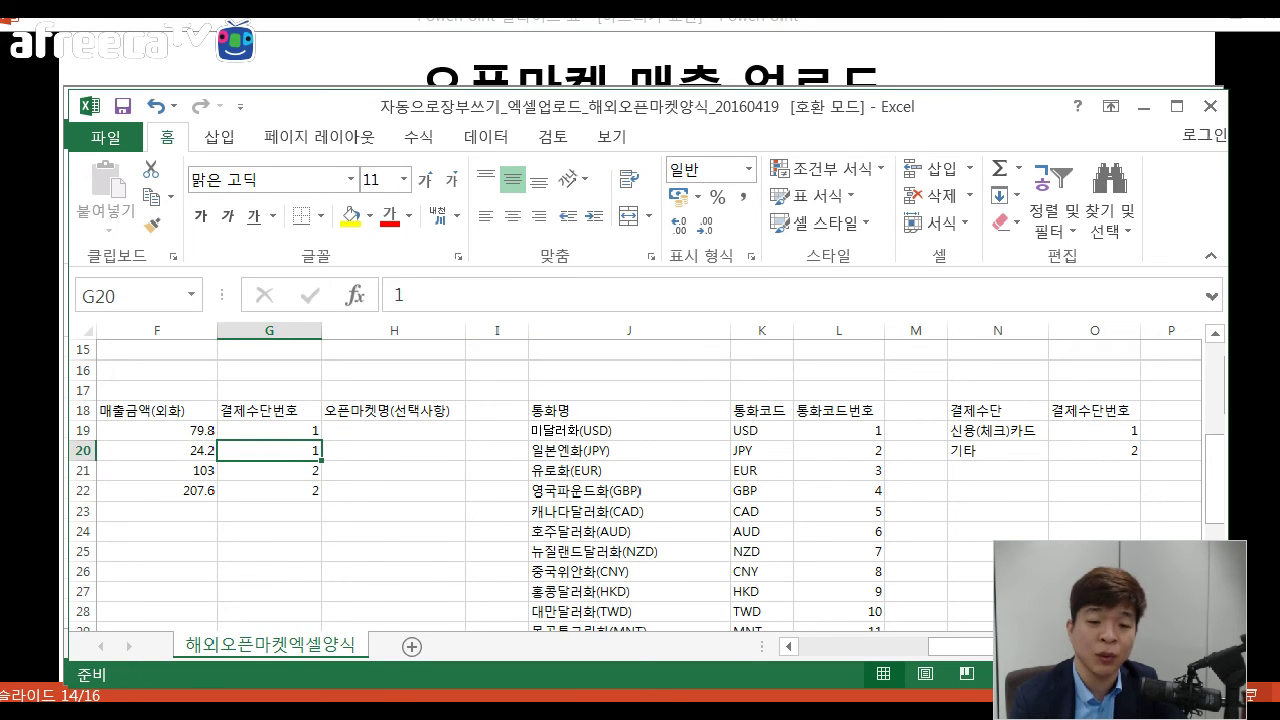
{"action": "left_click", "coordinate": [269, 470]}
{"action": "left_click", "coordinate": [269, 490]}
Review the four foreign-currency amounts, then close the template workbook.
{"action": "scroll", "coordinate": [640, 480], "scroll_direction": "left", "scroll_amount": 4}
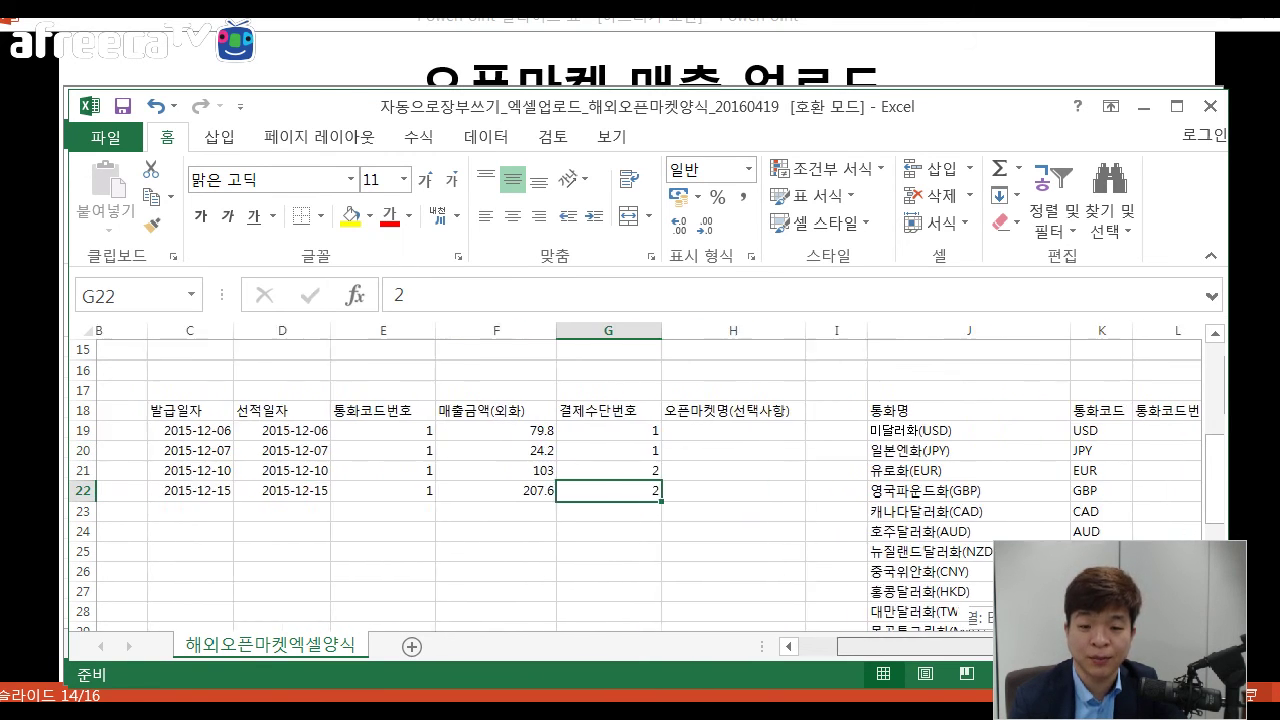
{"action": "scroll", "coordinate": [640, 480], "scroll_direction": "left", "scroll_amount": 2}
{"action": "left_click", "coordinate": [641, 430]}
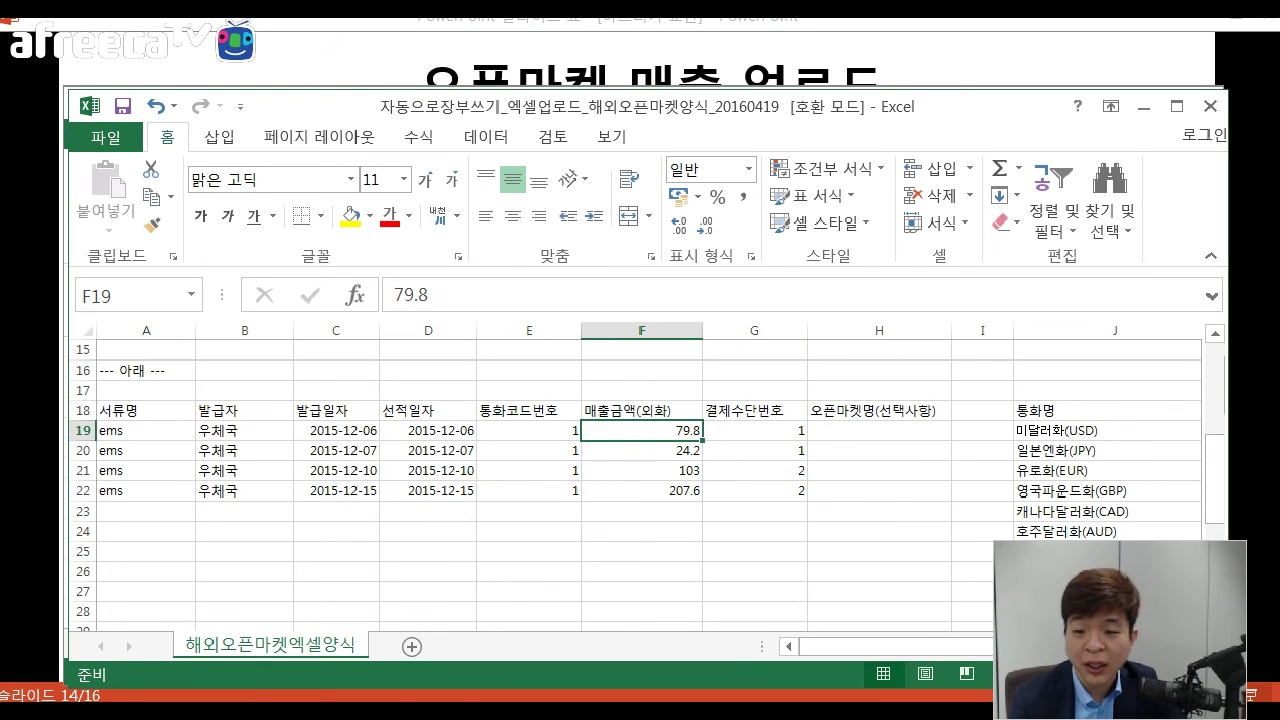
{"action": "left_click_drag", "start_coordinate": [641, 430], "coordinate": [641, 490]}
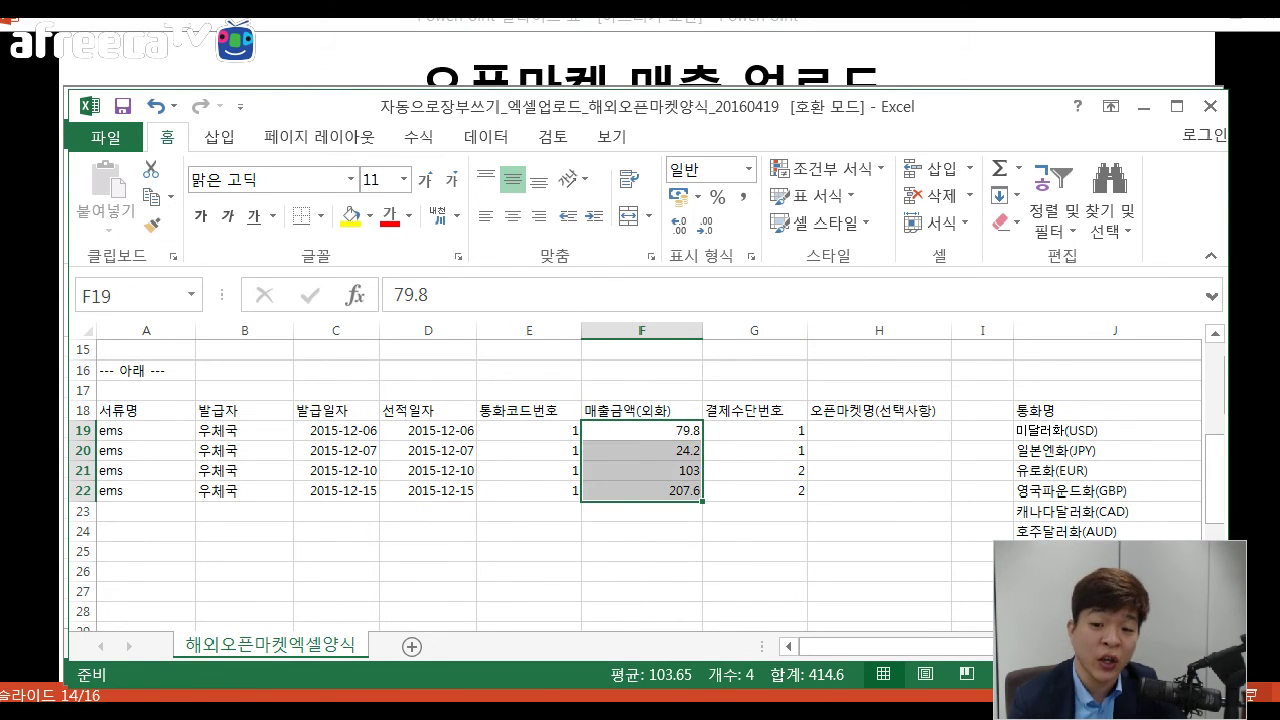
{"action": "left_click", "coordinate": [641, 531]}
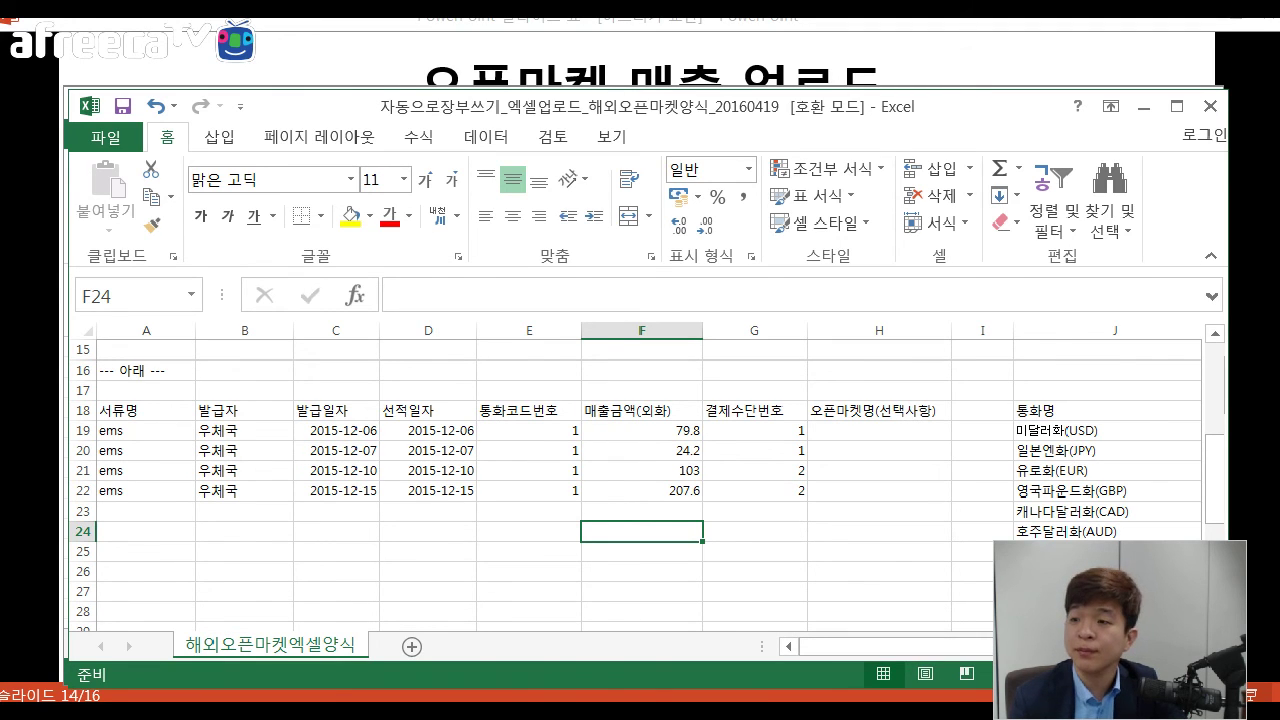
{"action": "left_click", "coordinate": [1210, 105]}
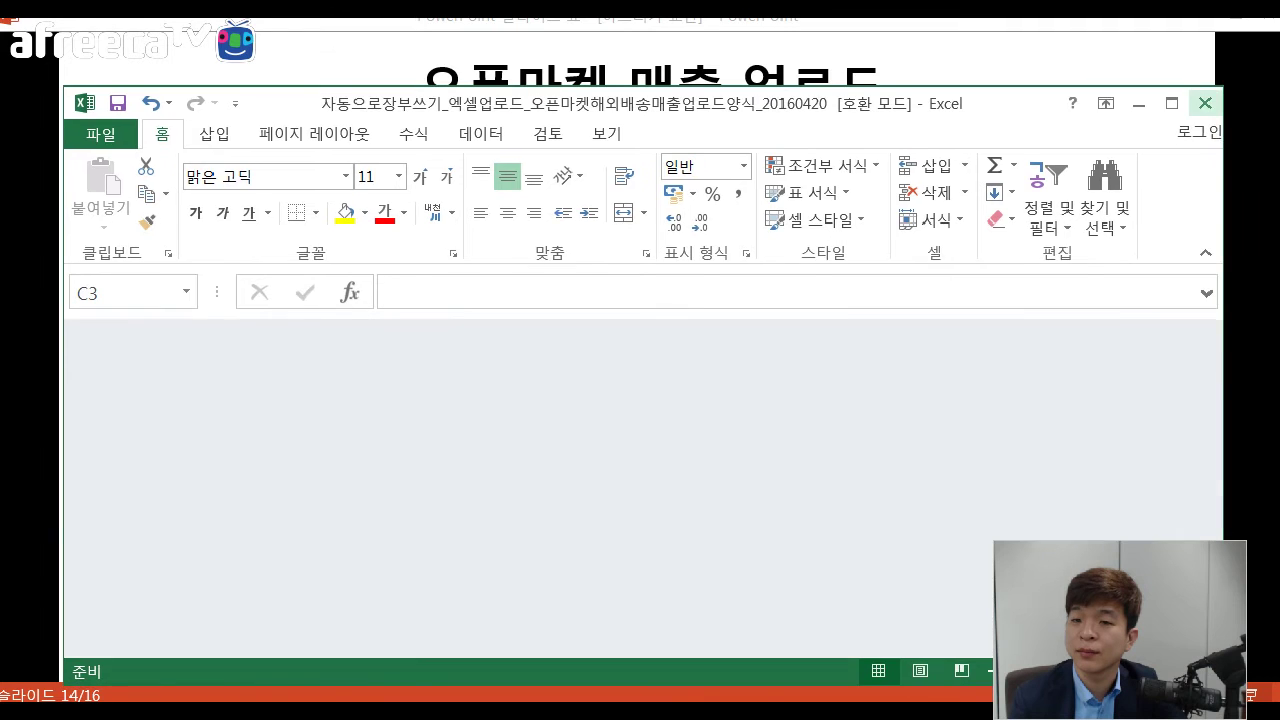
Return to EASYSHOP, refresh, and open the 해외 오픈마켓 매출 업로드 page under 엑셀 업로드.
{"action": "left_click", "coordinate": [1205, 103]}
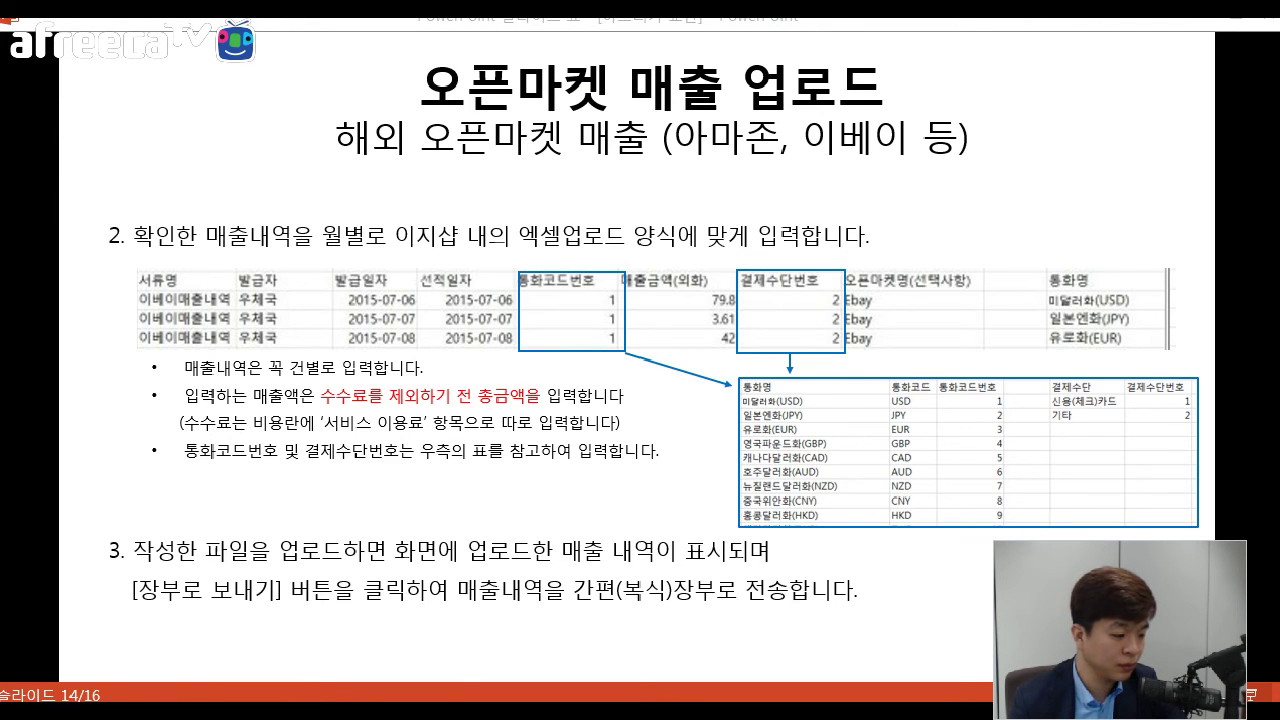
{"action": "key", "text": "alt+Tab"}
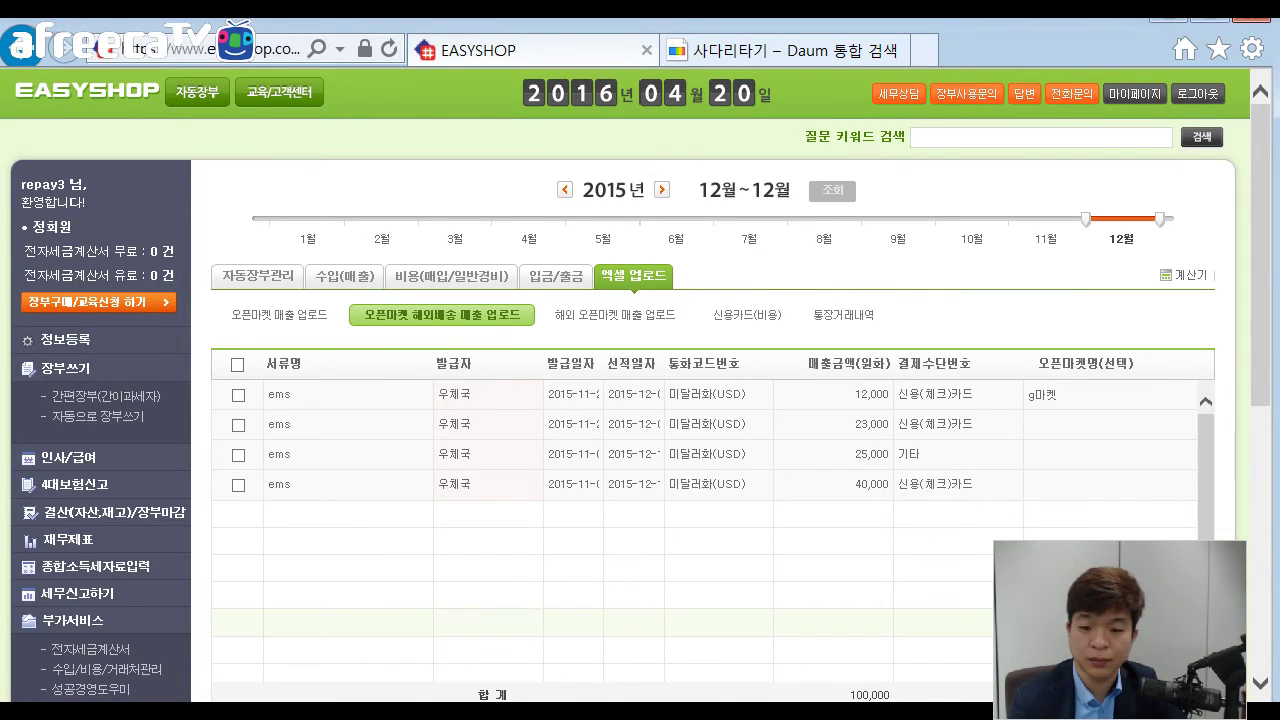
{"action": "key", "text": "F5"}
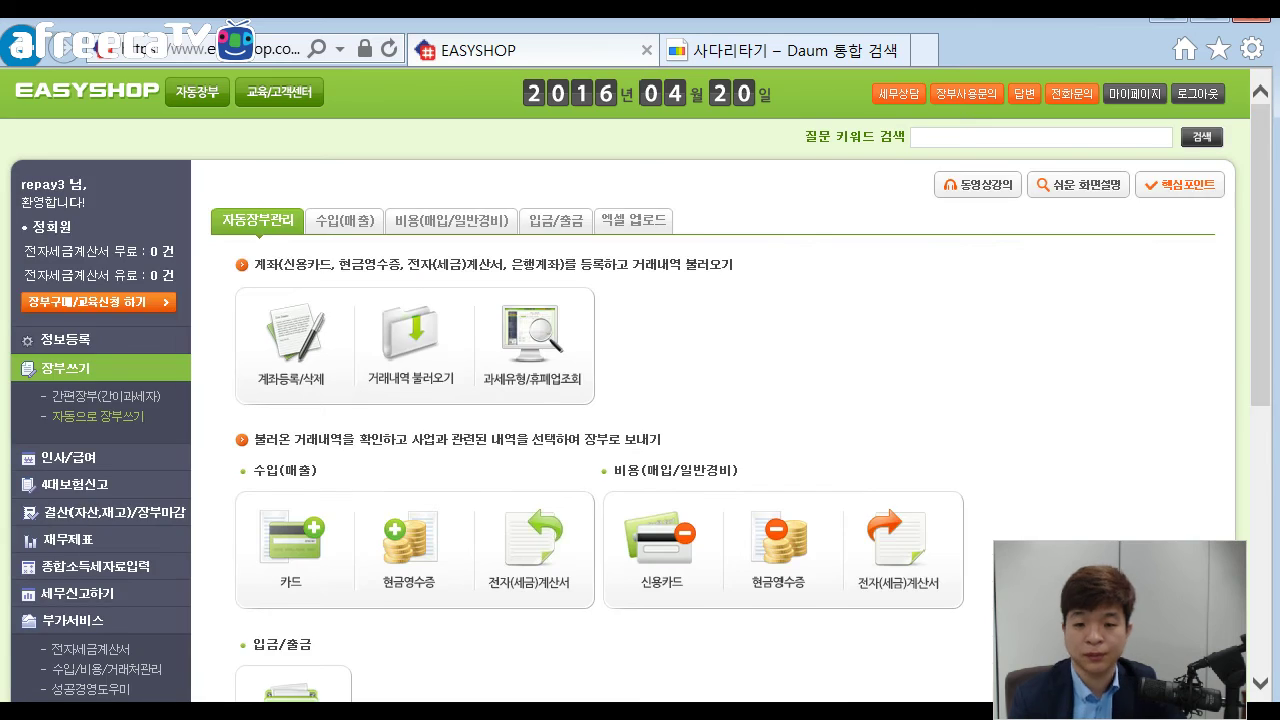
{"action": "scroll", "coordinate": [700, 400], "scroll_direction": "down", "scroll_amount": 5}
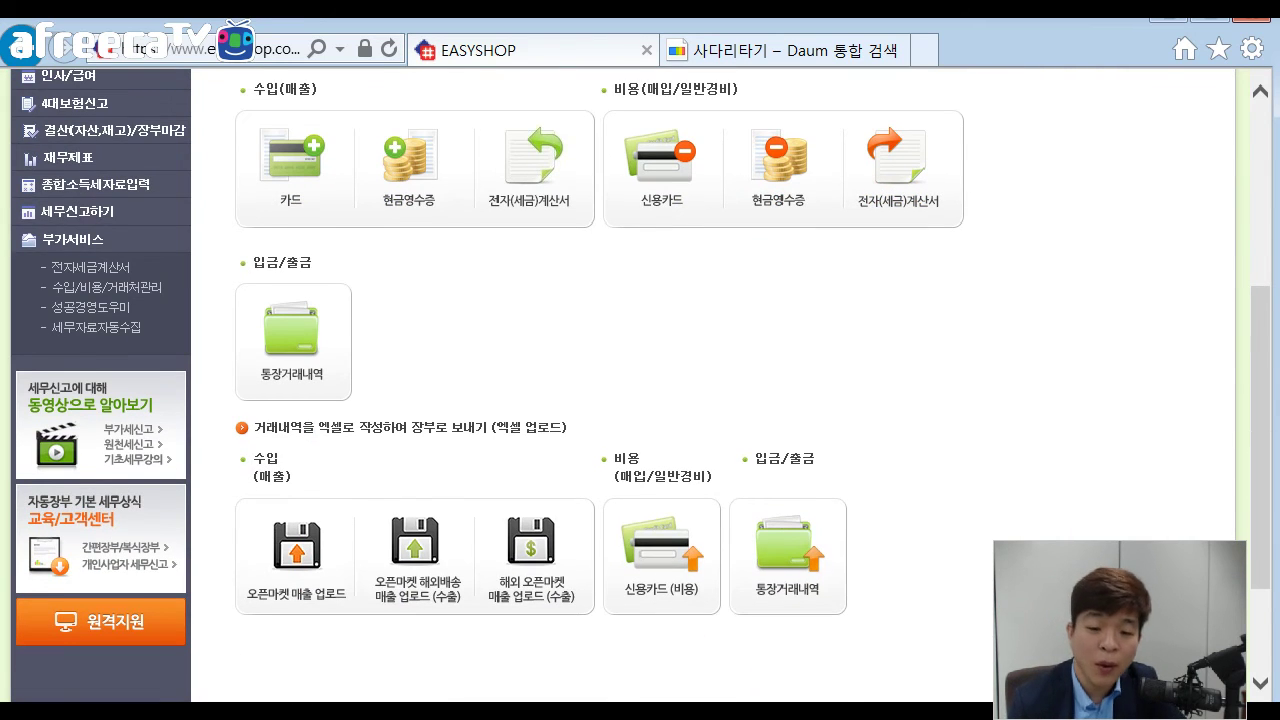
{"action": "left_click", "coordinate": [531, 558]}
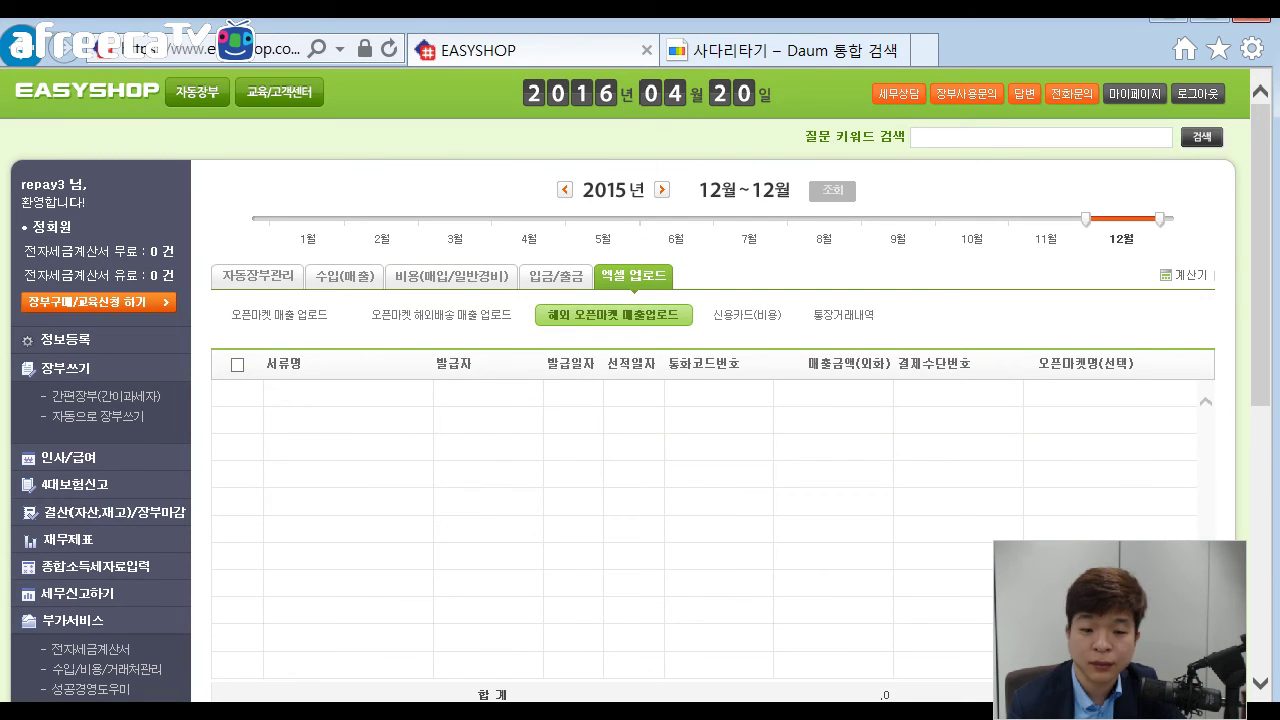
{"action": "scroll", "coordinate": [700, 400], "scroll_direction": "down", "scroll_amount": 1}
{"action": "scroll", "coordinate": [700, 400], "scroll_direction": "down", "scroll_amount": 1}
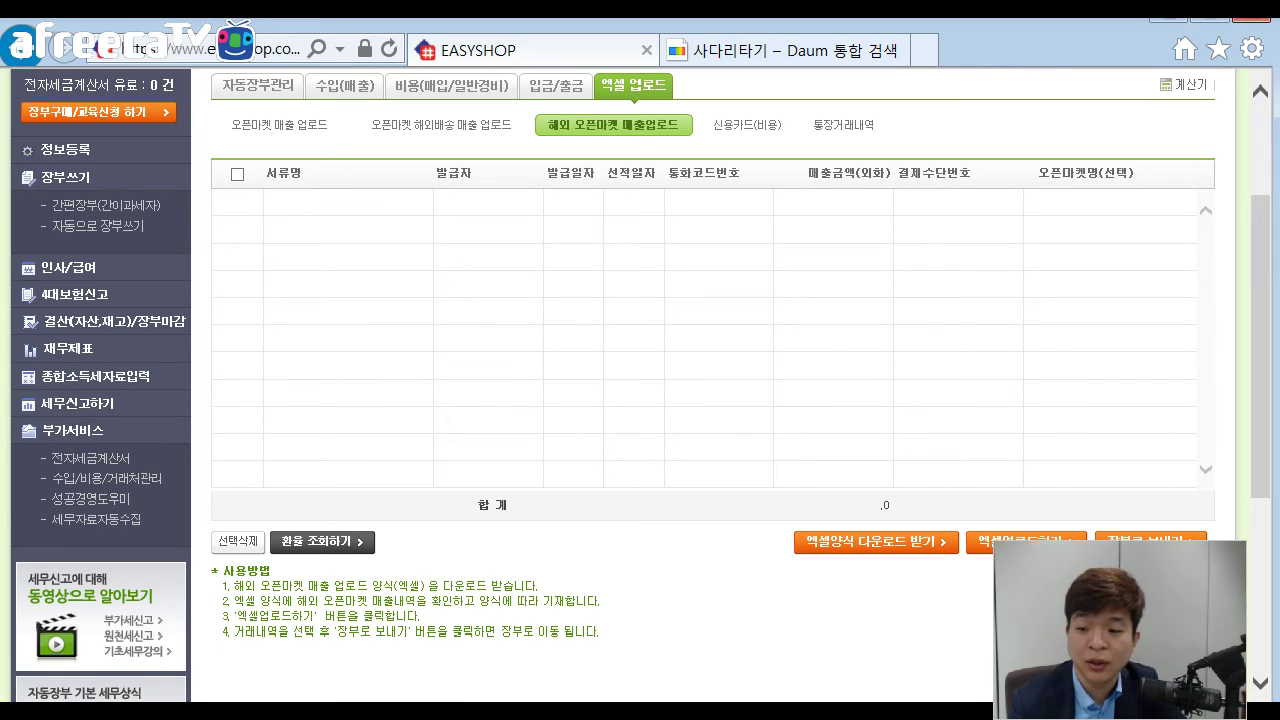
Upload the 해외오픈마켓양식 template file and dismiss the local file warning.
{"action": "left_click", "coordinate": [1026, 541]}
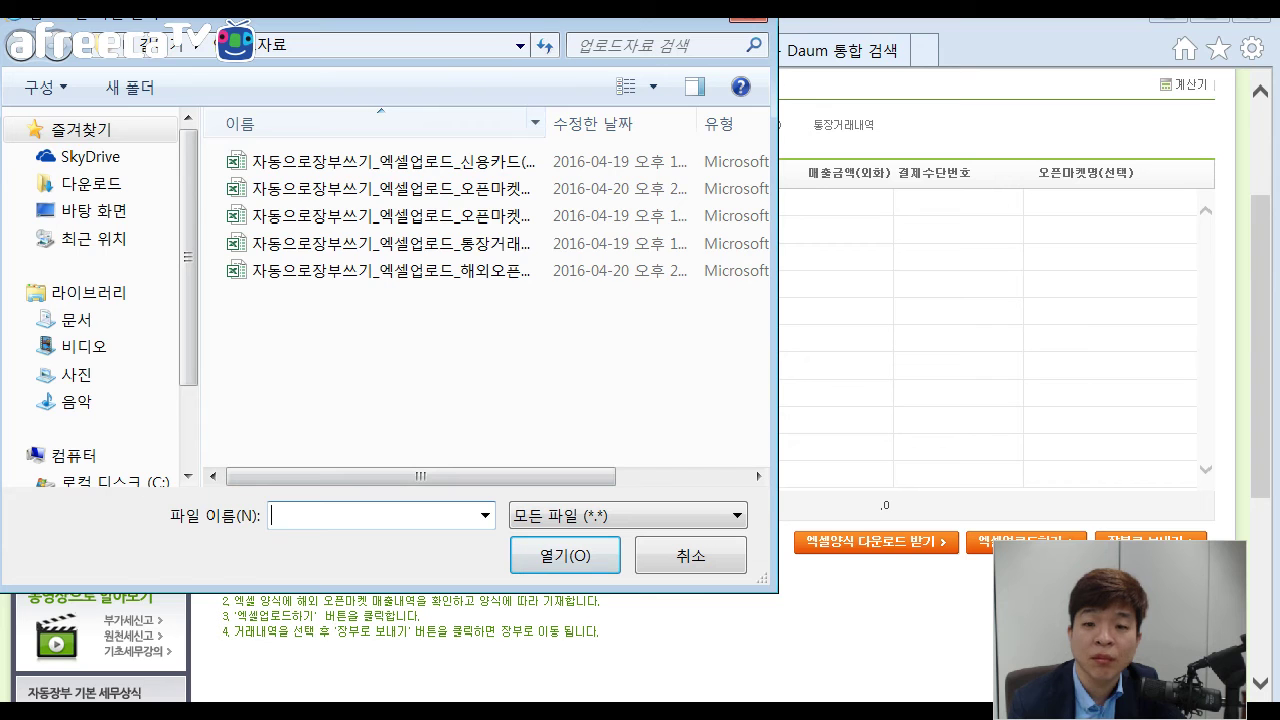
{"action": "double_click", "coordinate": [545, 123]}
{"action": "left_click", "coordinate": [450, 270]}
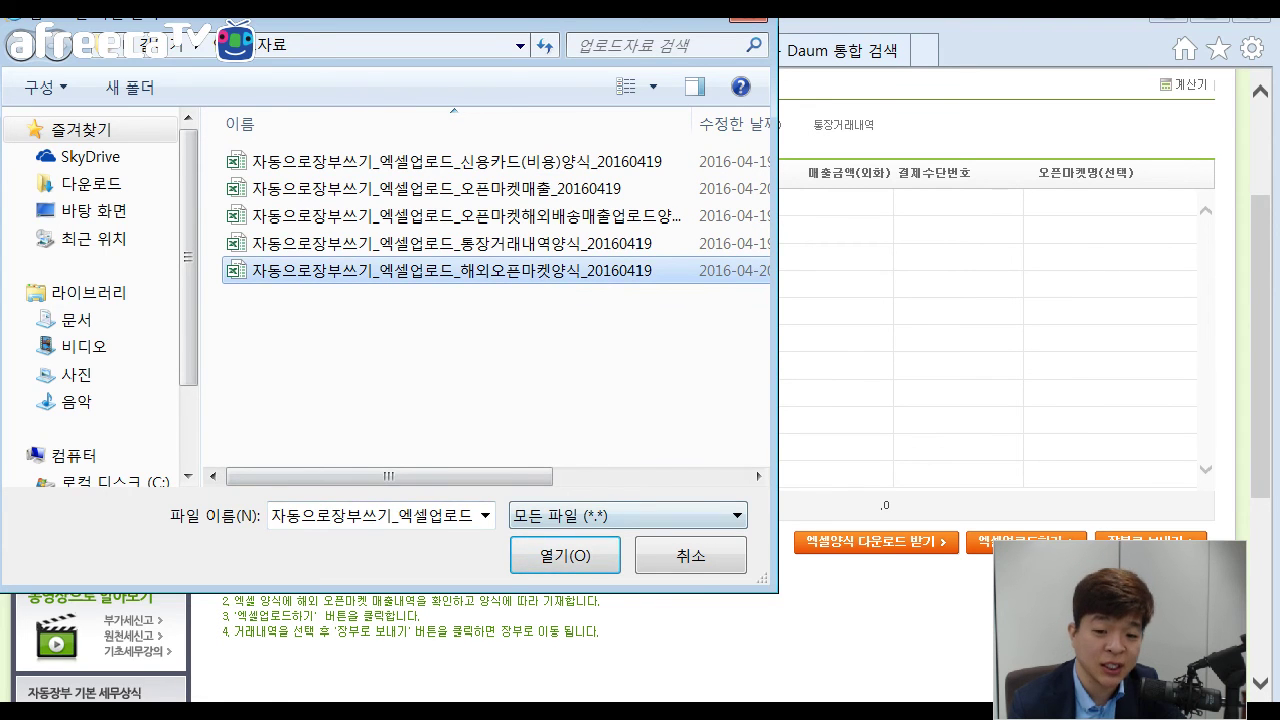
{"action": "left_click", "coordinate": [565, 555]}
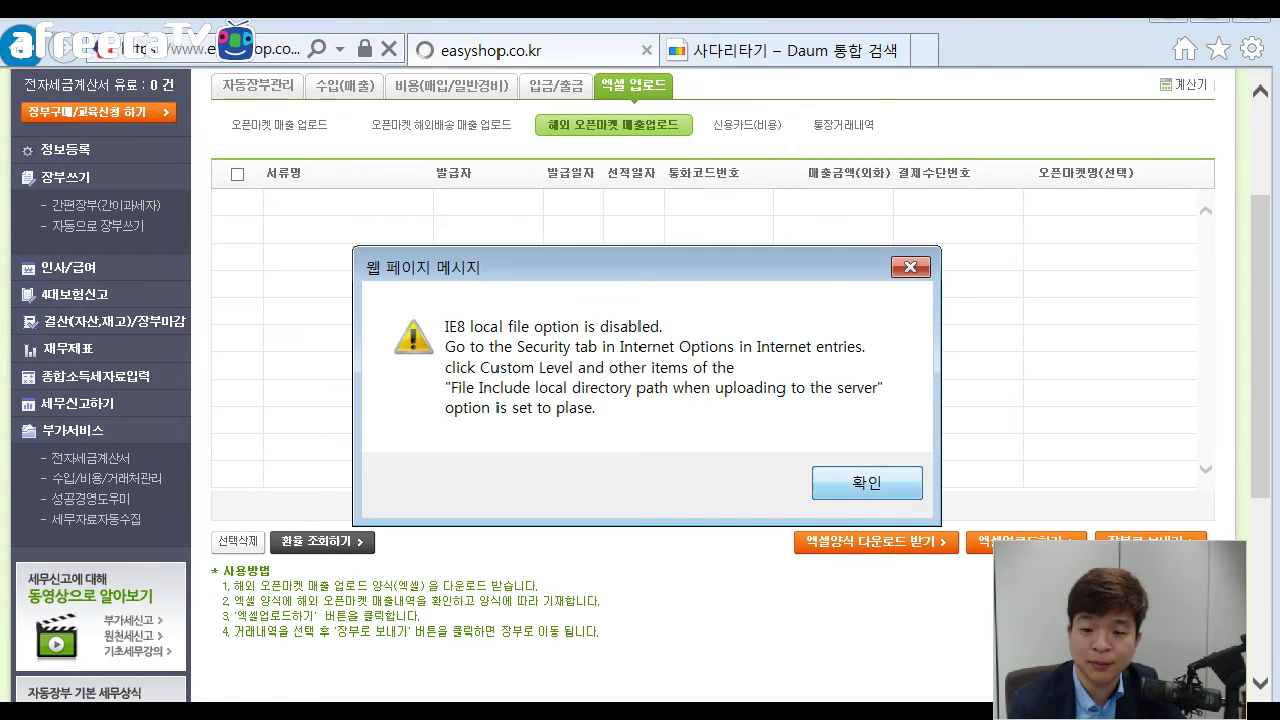
{"action": "key", "text": "Return"}
{"action": "key", "text": "Return"}
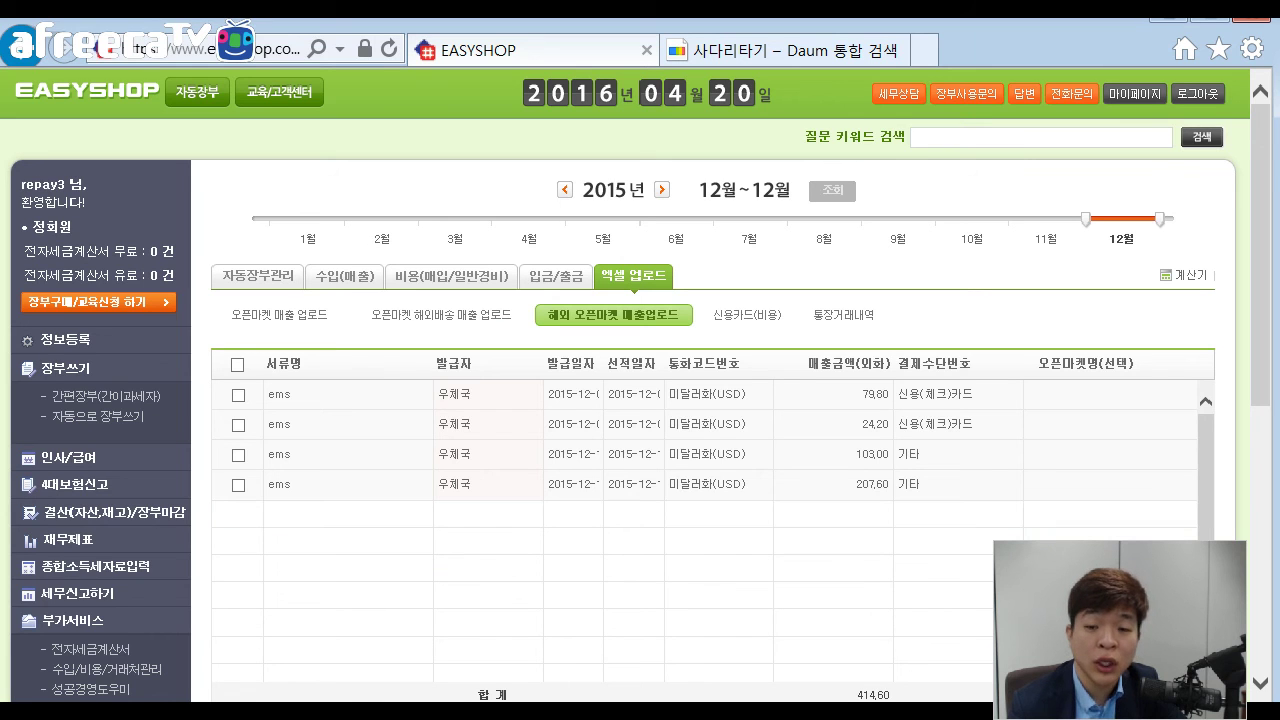
Try sending the fourth ems sale to the ledger, then go to 세무신고하기.
{"action": "scroll", "coordinate": [640, 385], "scroll_direction": "down", "scroll_amount": 1}
{"action": "left_click", "coordinate": [238, 390]}
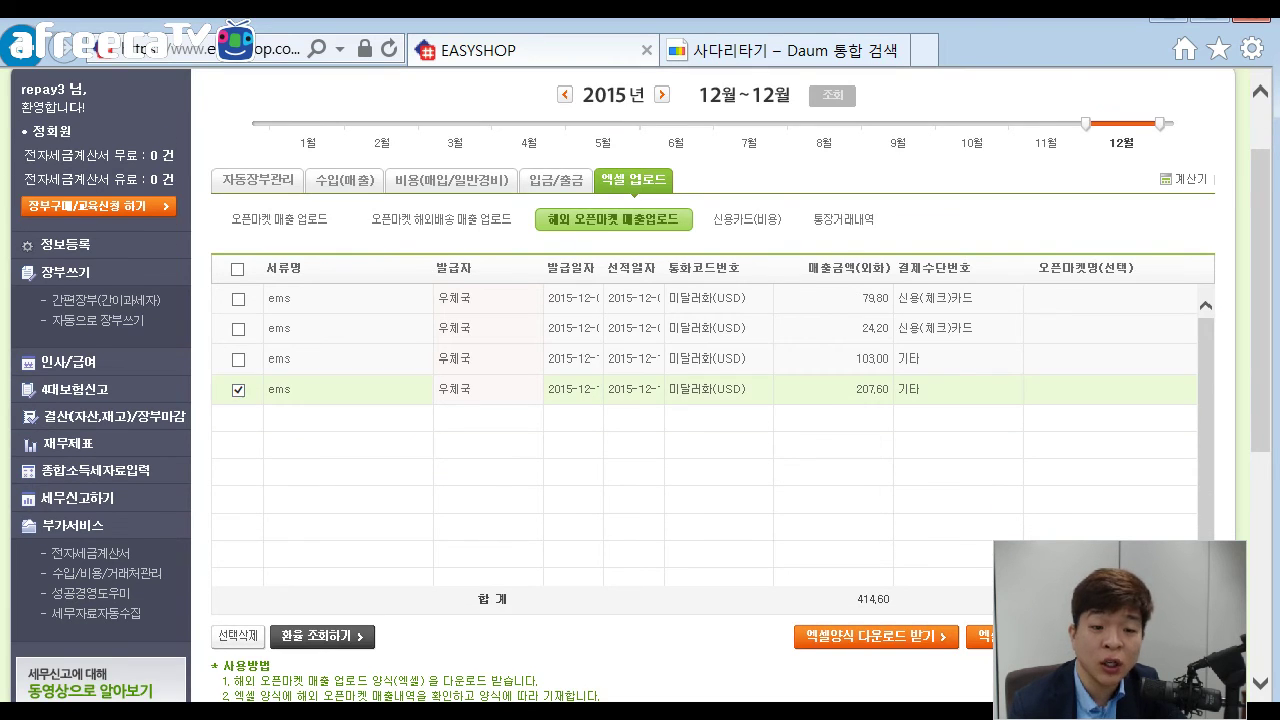
{"action": "left_click", "coordinate": [1157, 637]}
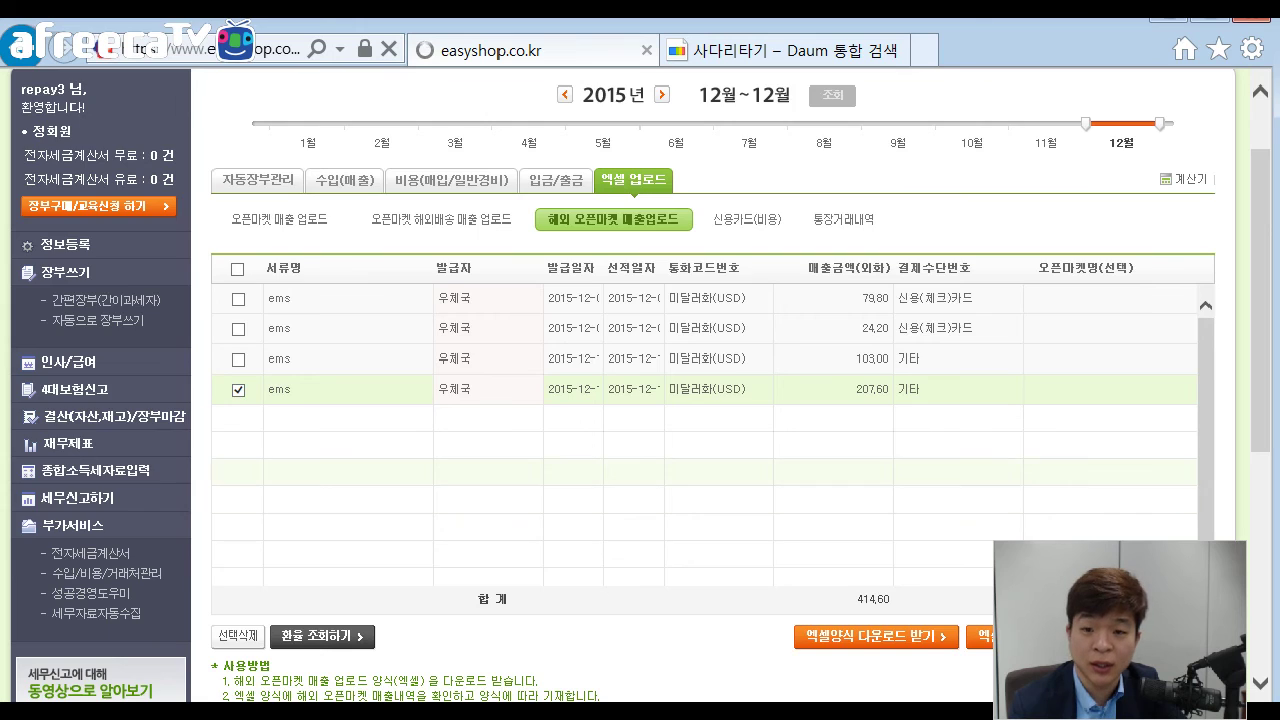
{"action": "key", "text": "Return"}
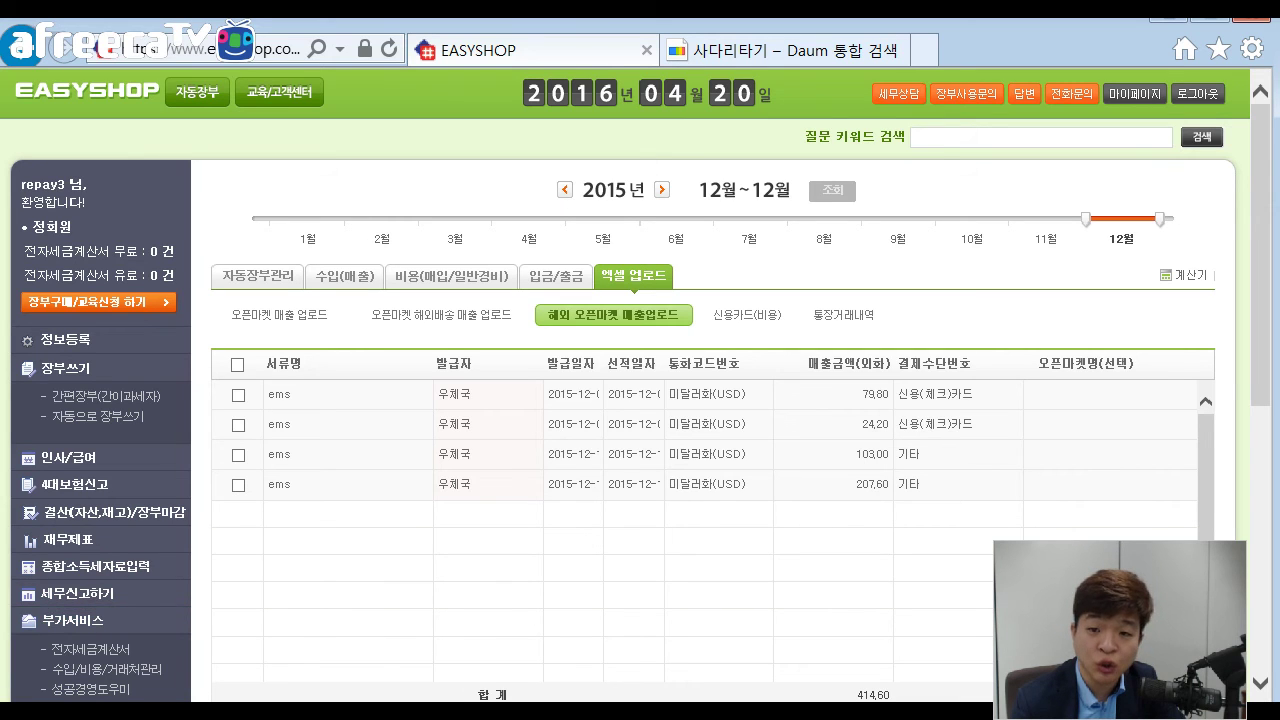
{"action": "left_click", "coordinate": [80, 593]}
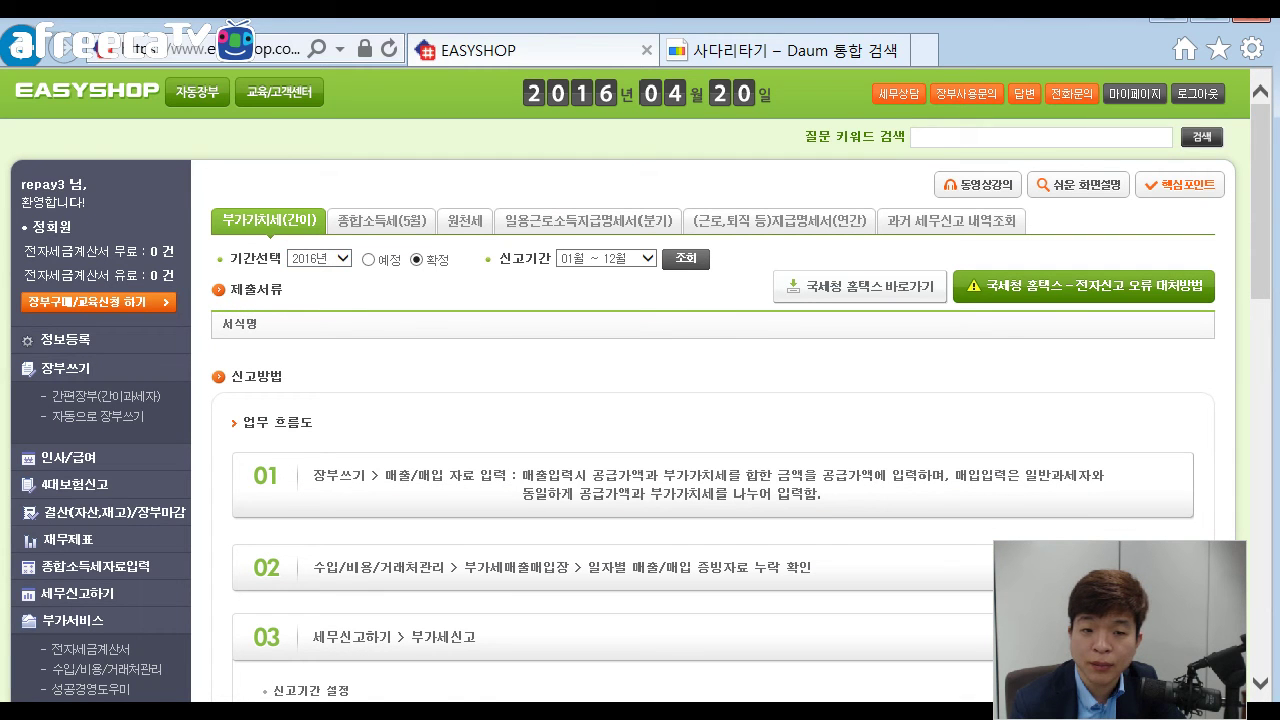
Switch the filing period to 2015 and confirm 장부마감해제 to reopen the ledger.
{"action": "left_click", "coordinate": [342, 258]}
{"action": "left_click", "coordinate": [322, 243]}
{"action": "left_click", "coordinate": [686, 259]}
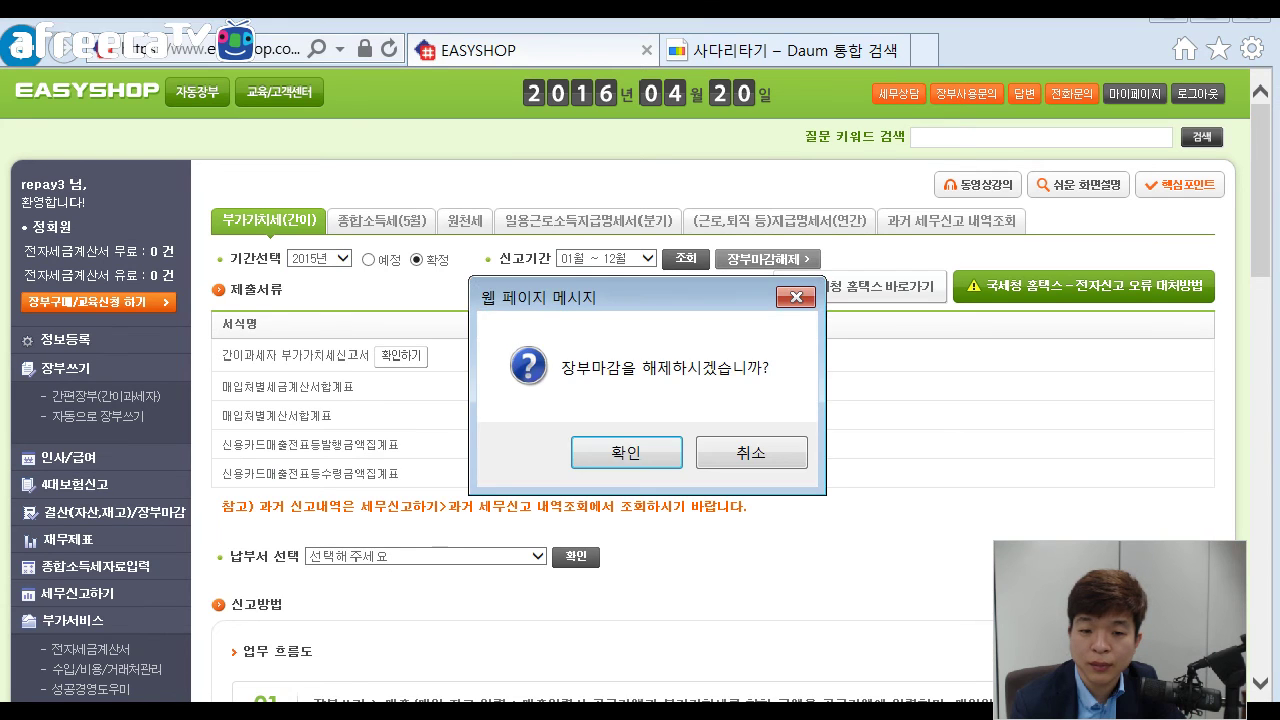
{"action": "left_click", "coordinate": [626, 452]}
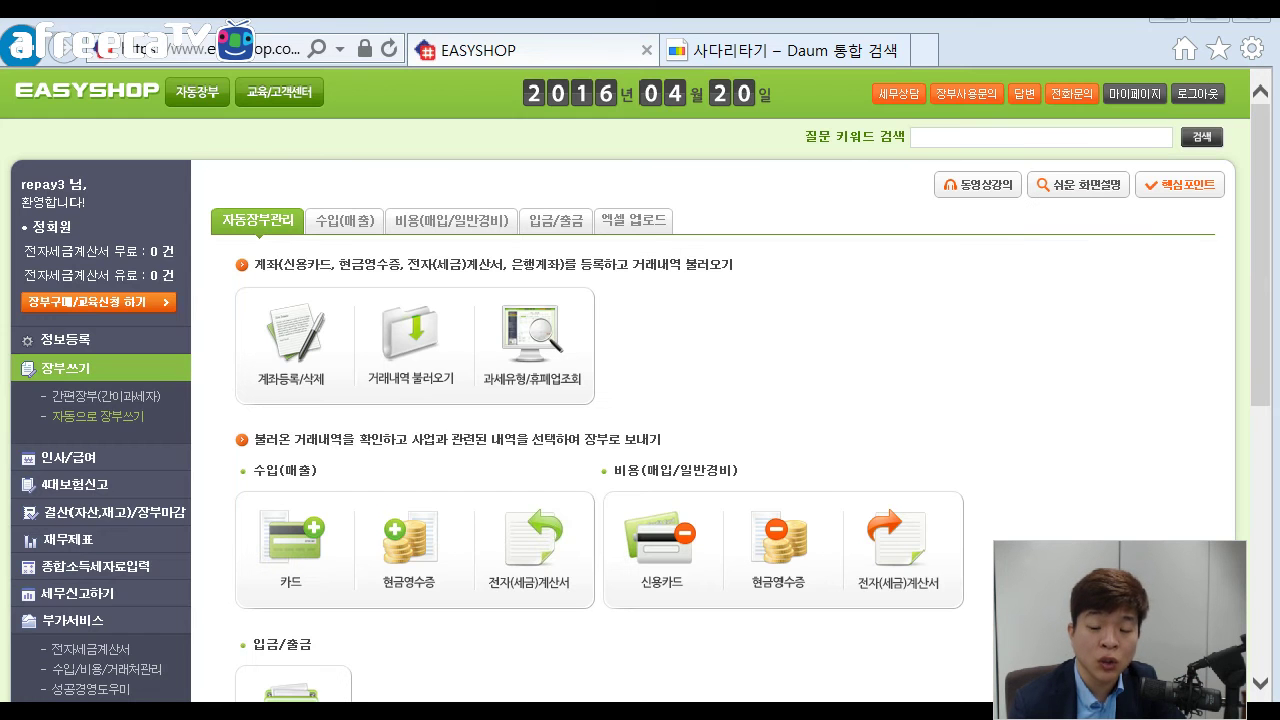
Send the fourth ems sale of 207,60 USD to the ledger and confirm it shows 완료.
{"action": "scroll", "coordinate": [640, 400], "scroll_direction": "down", "scroll_amount": 4}
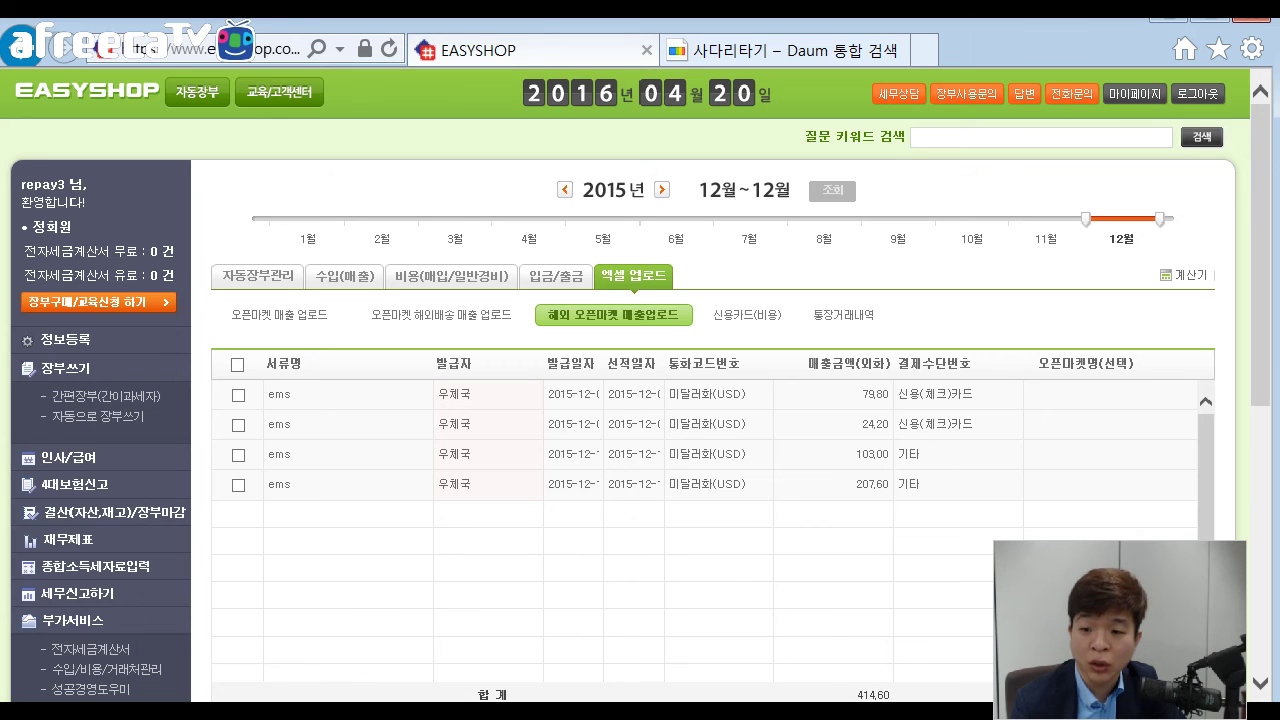
{"action": "left_click_drag", "start_coordinate": [856, 485], "coordinate": [888, 485]}
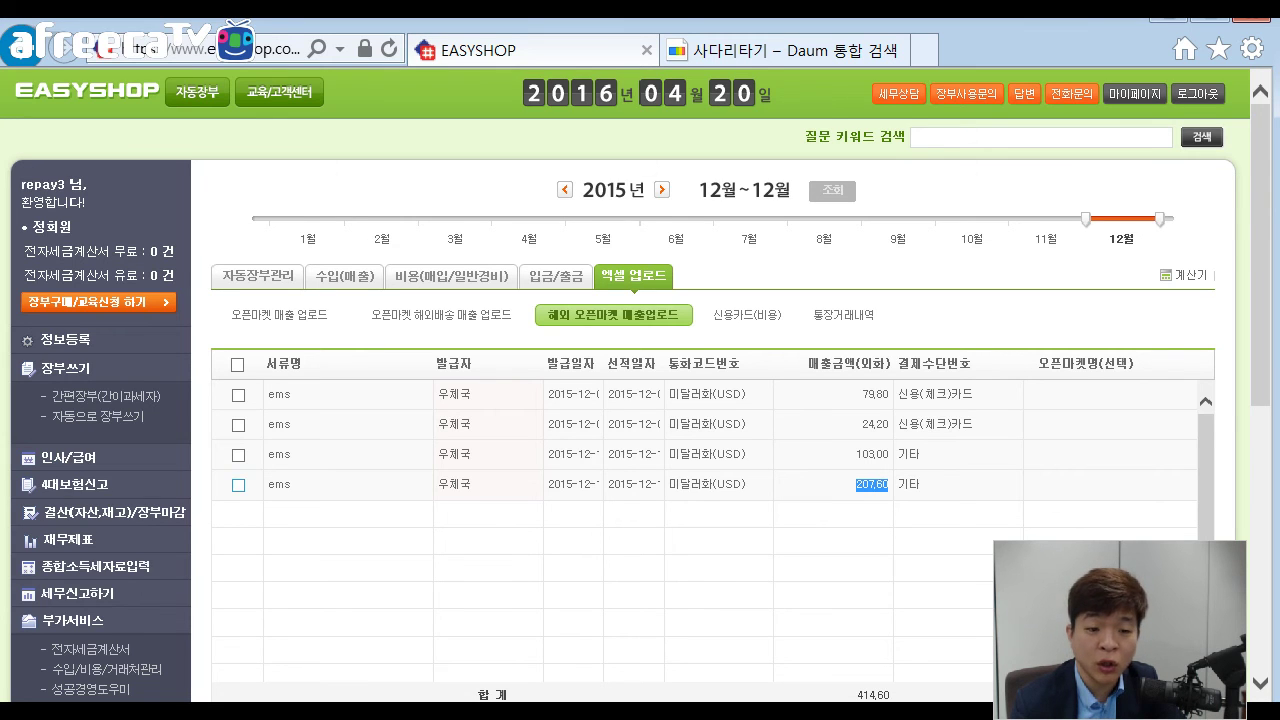
{"action": "left_click", "coordinate": [238, 485]}
{"action": "scroll", "coordinate": [238, 485], "scroll_direction": "down", "scroll_amount": 1}
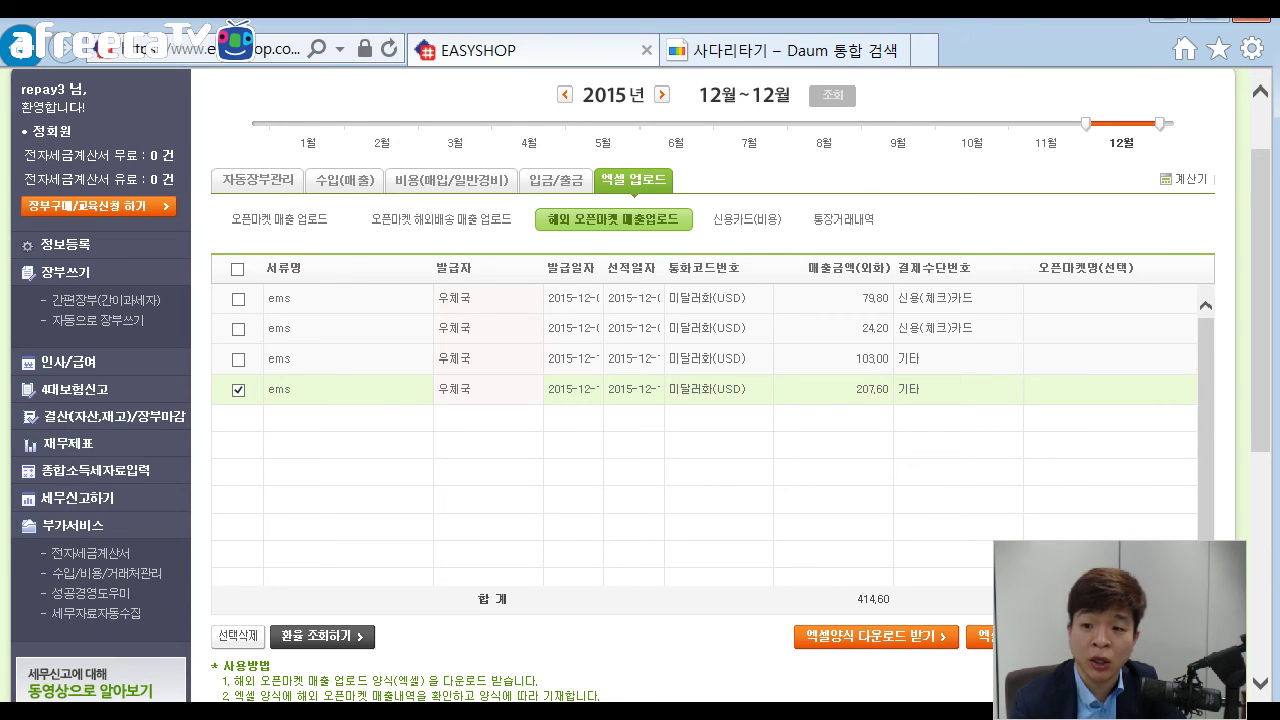
{"action": "left_click_drag", "start_coordinate": [856, 389], "coordinate": [888, 389]}
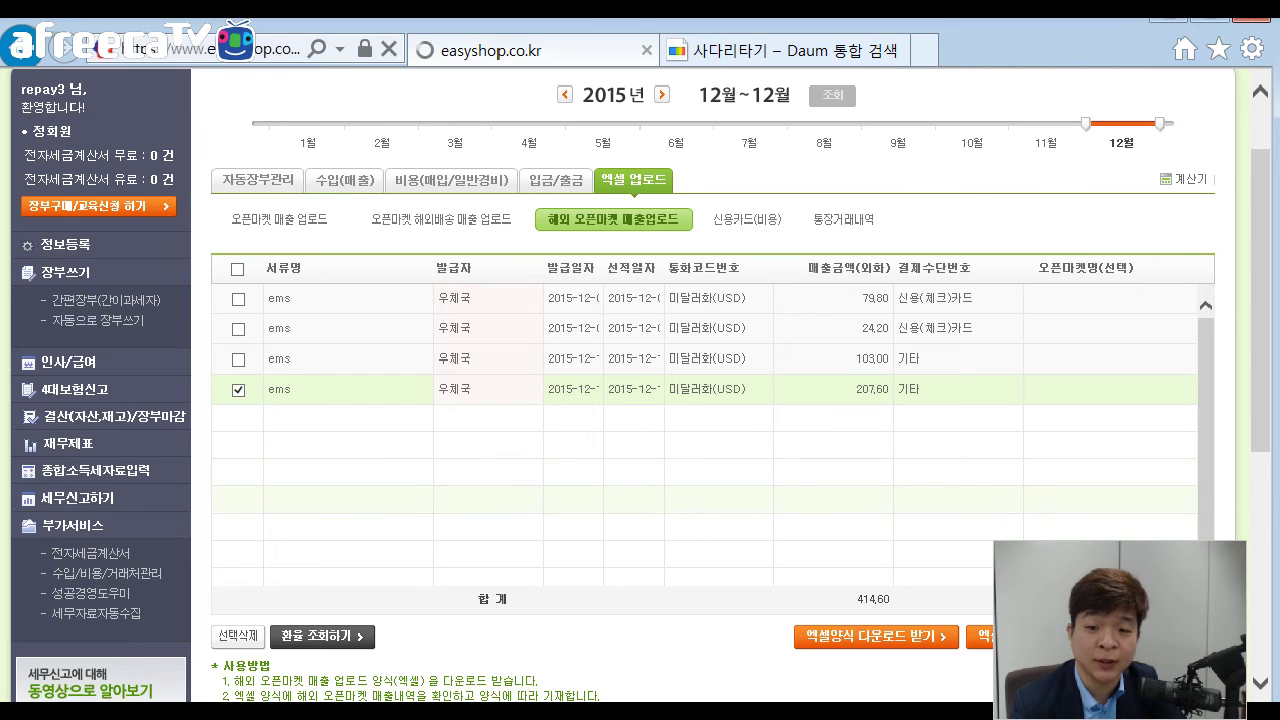
{"action": "key", "text": "Return"}
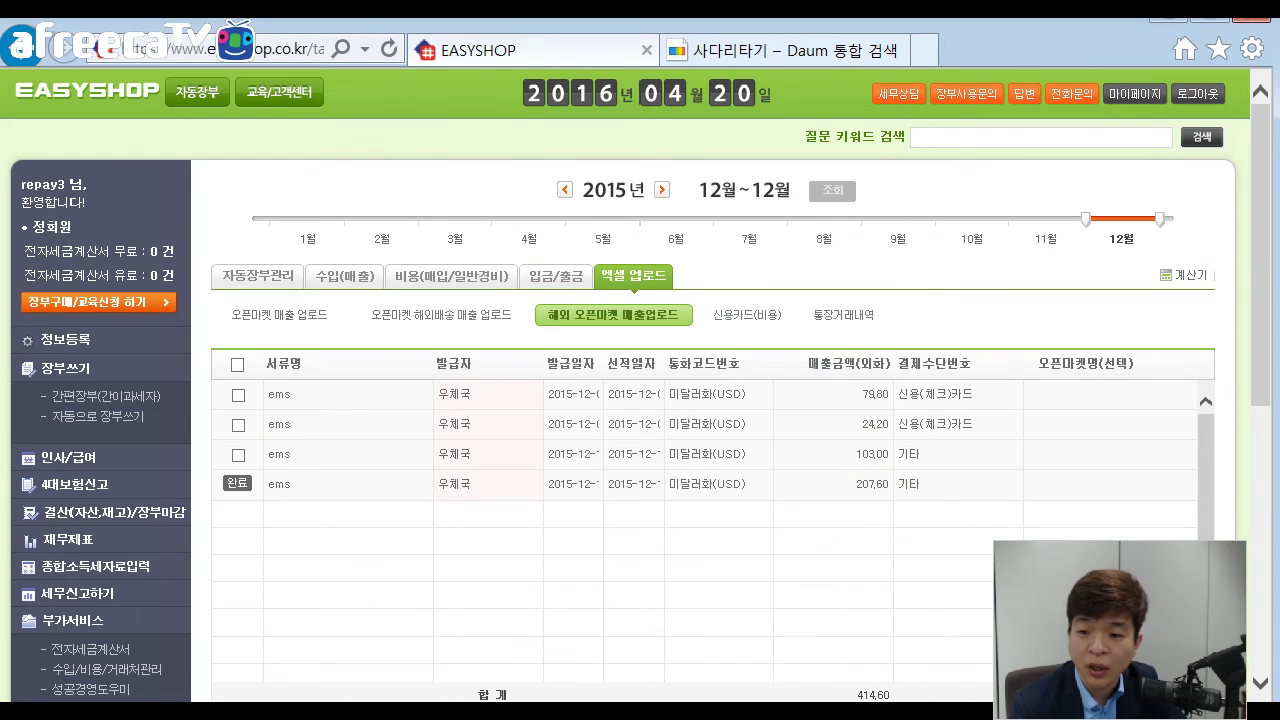
{"action": "double_click", "coordinate": [871, 484]}
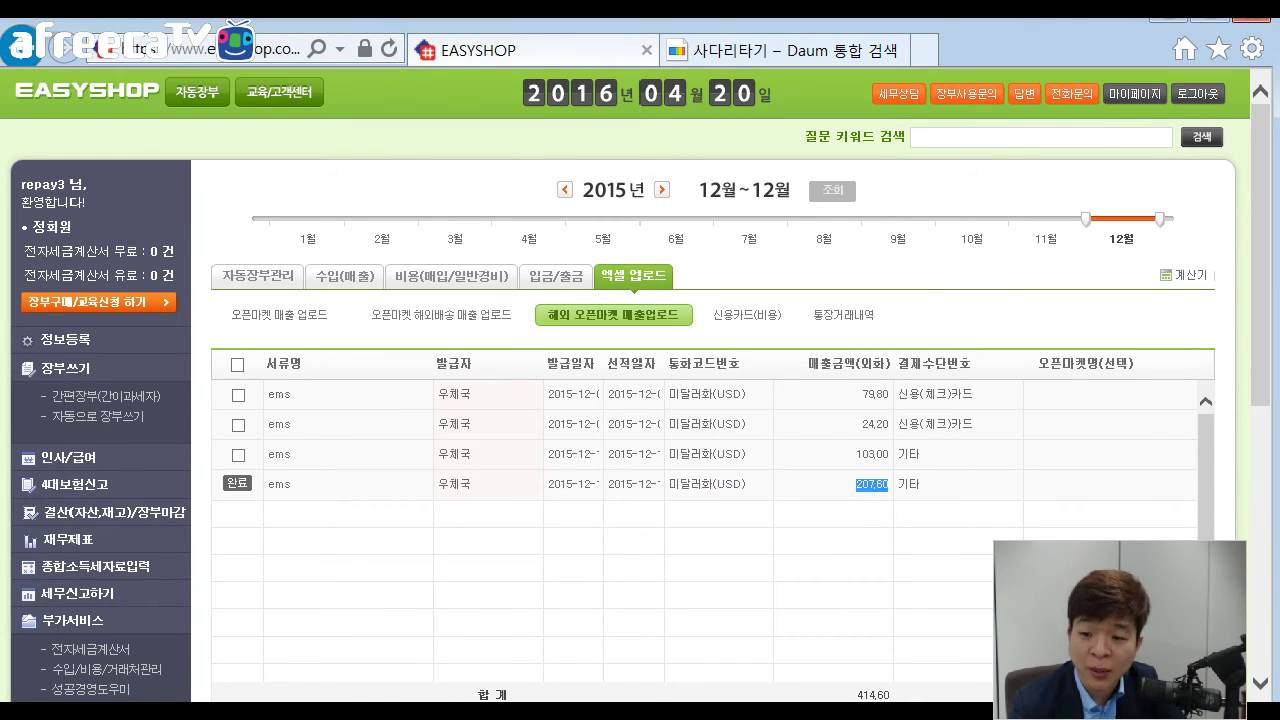
{"action": "scroll", "coordinate": [640, 400], "scroll_direction": "down", "scroll_amount": 1}
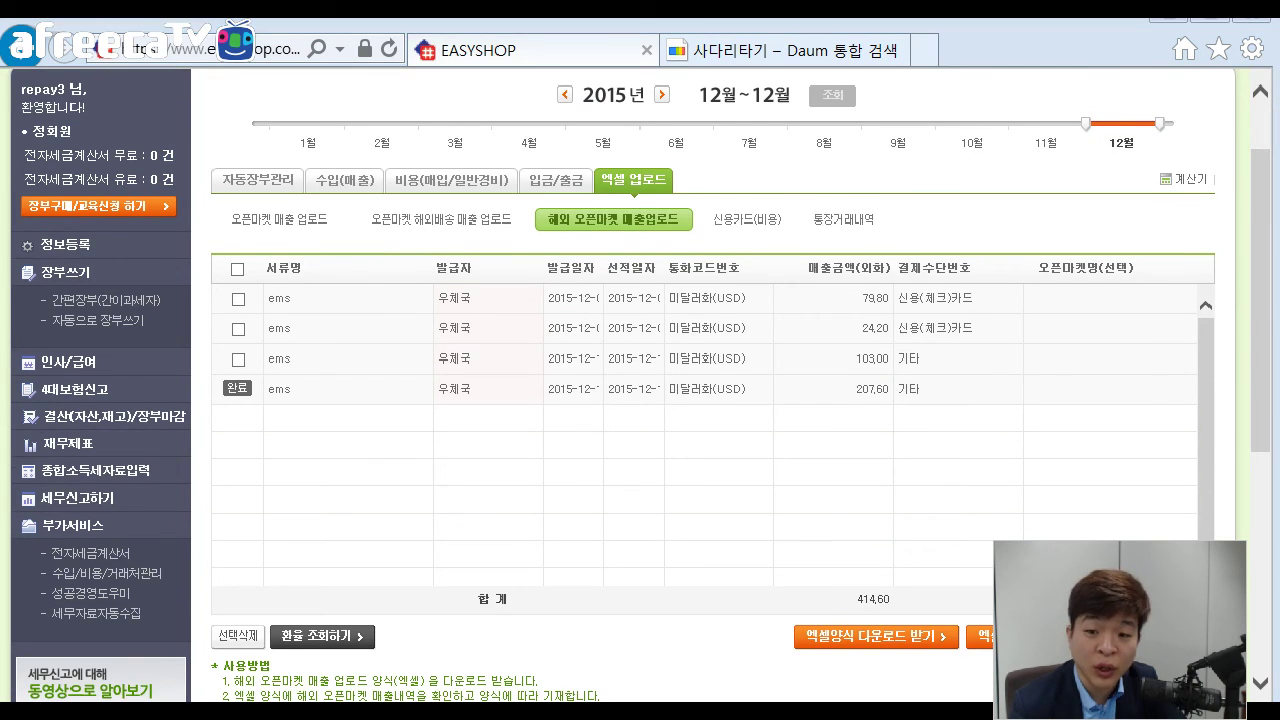
Check the 2016-04-19 exchange rates and the fourth sale's 12-15 date and 207.60 amount.
{"action": "left_click", "coordinate": [320, 636]}
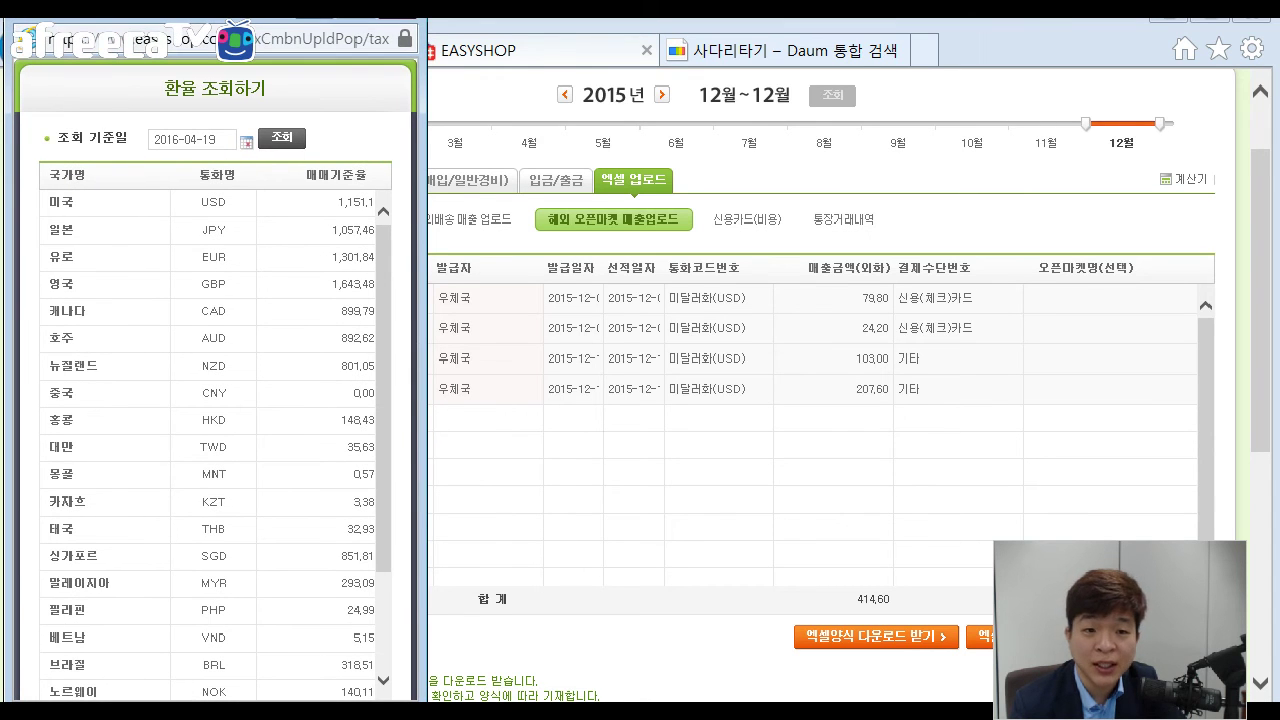
{"action": "scroll", "coordinate": [215, 440], "scroll_direction": "down", "scroll_amount": 3}
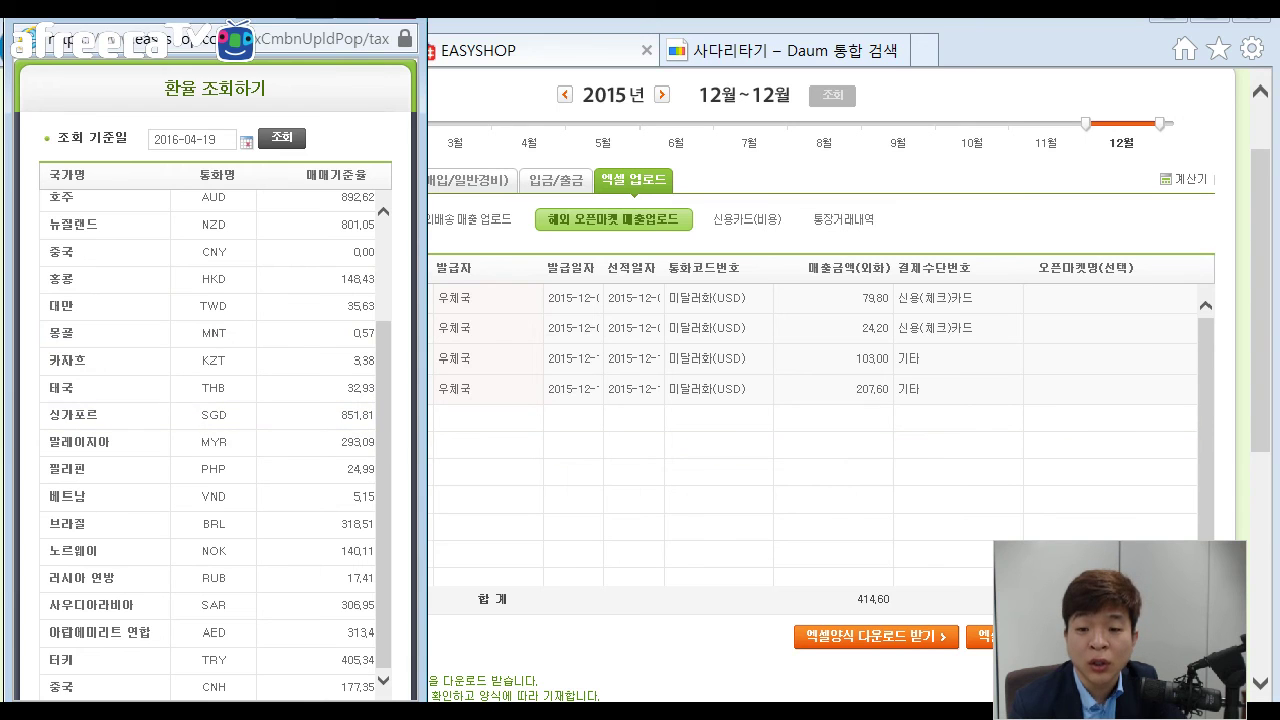
{"action": "left_click", "coordinate": [633, 388]}
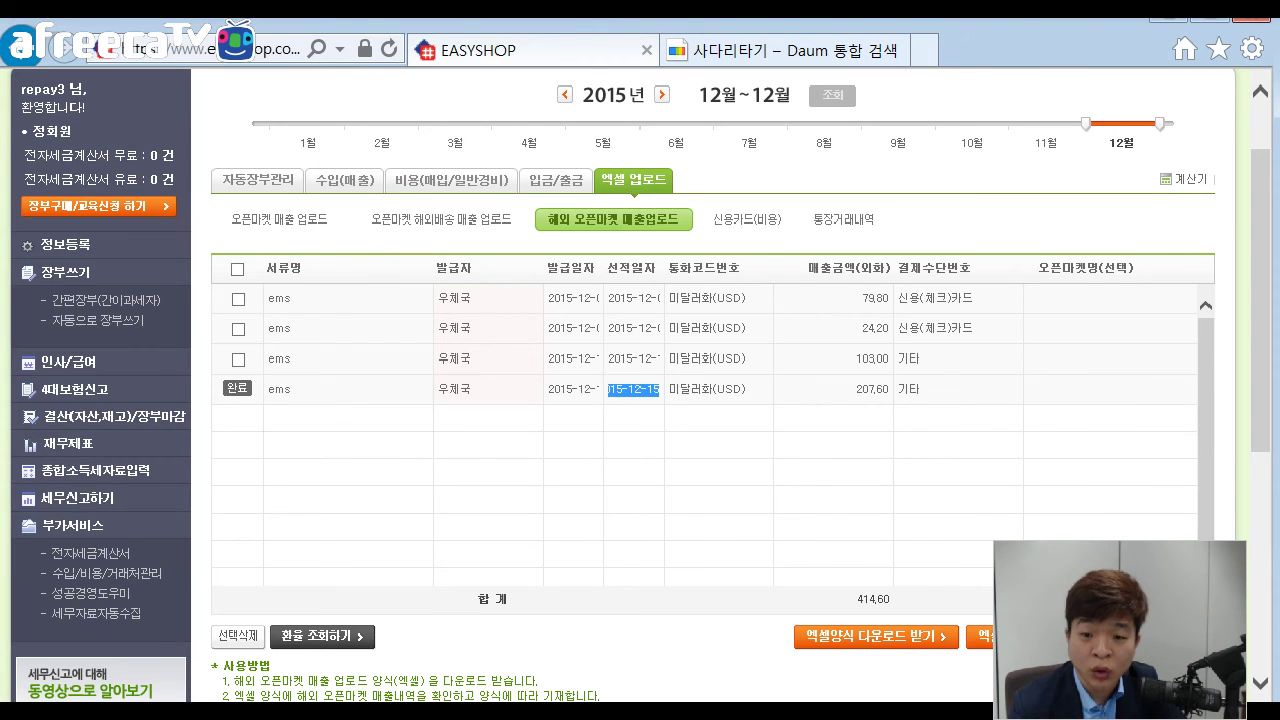
{"action": "left_click", "coordinate": [641, 389]}
{"action": "left_click_drag", "start_coordinate": [628, 389], "coordinate": [660, 389]}
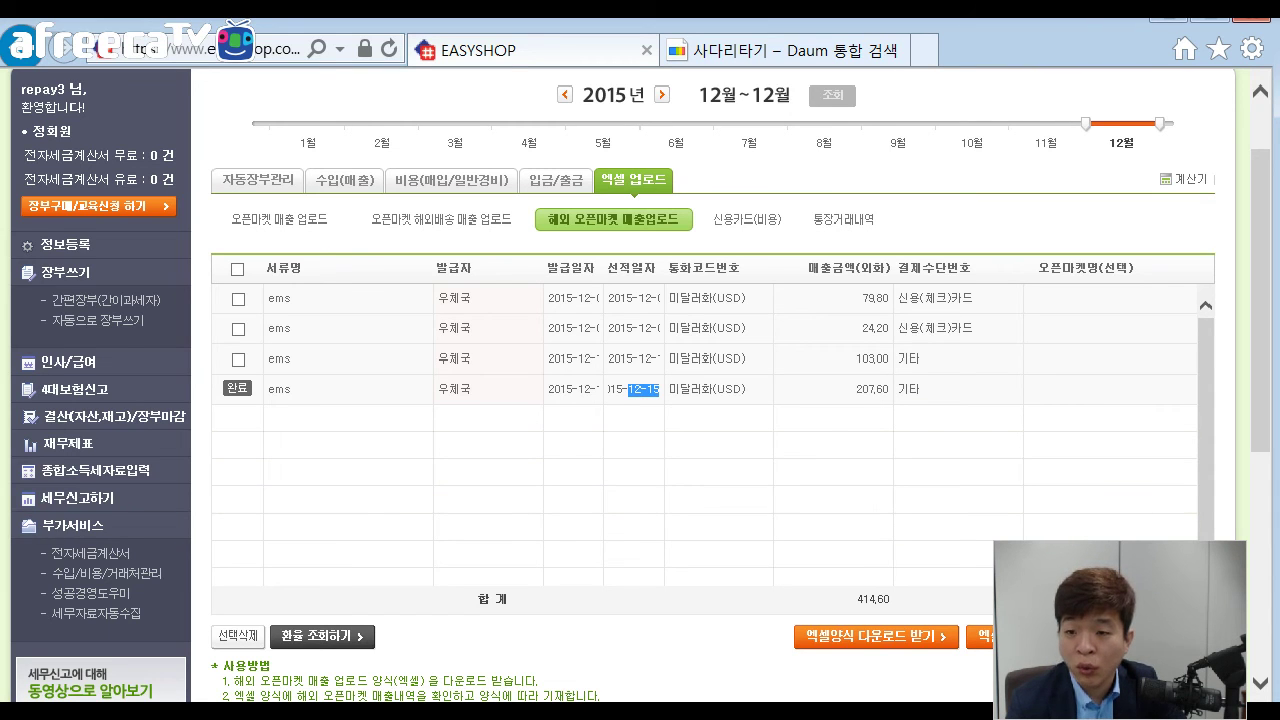
{"action": "left_click", "coordinate": [872, 389]}
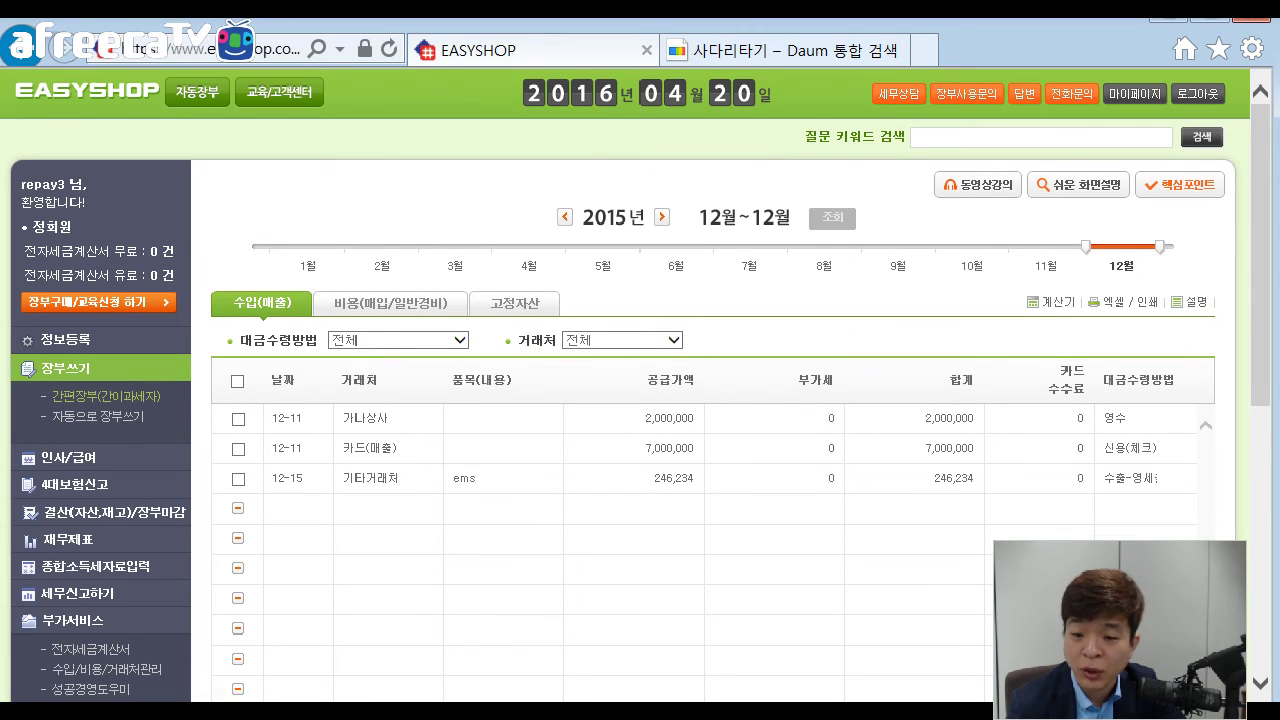
Check the ems sale's 246,234 supply amount, then go to 자동으로 장부쓰기.
{"action": "scroll", "coordinate": [665, 384], "scroll_direction": "down", "scroll_amount": 1}
{"action": "left_click", "coordinate": [662, 384]}
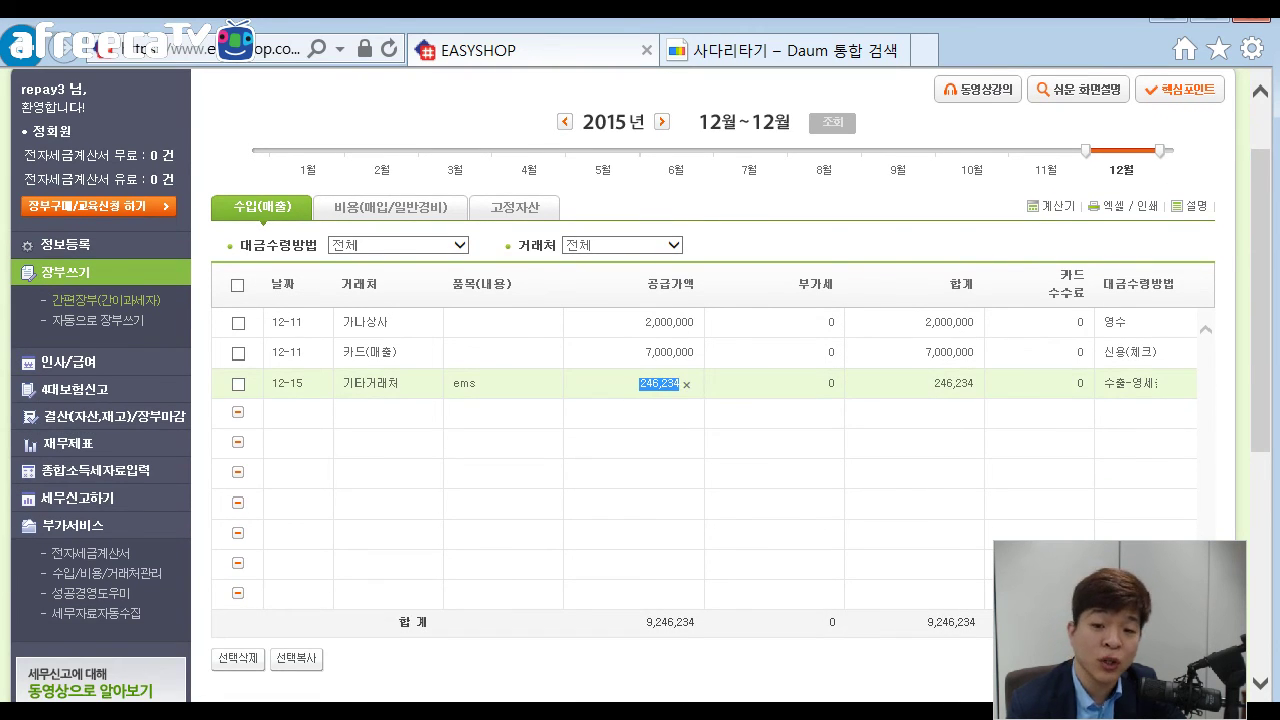
{"action": "left_click", "coordinate": [662, 384]}
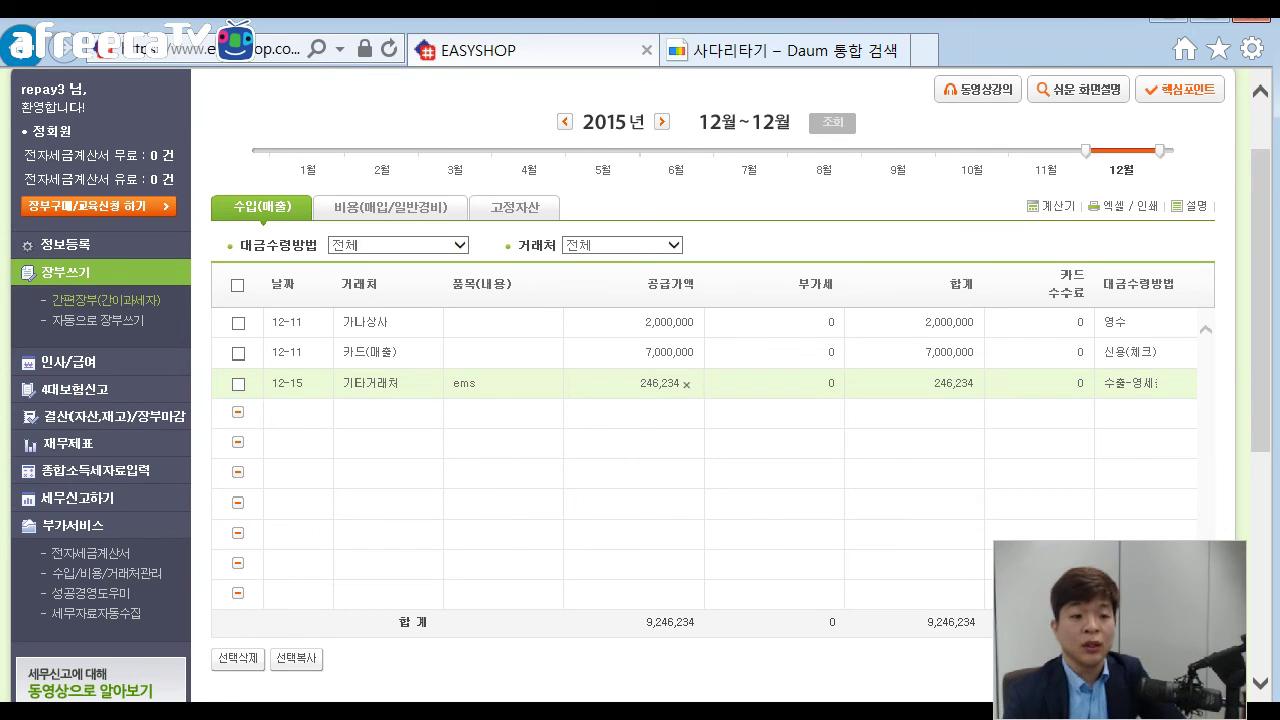
{"action": "left_click", "coordinate": [66, 272]}
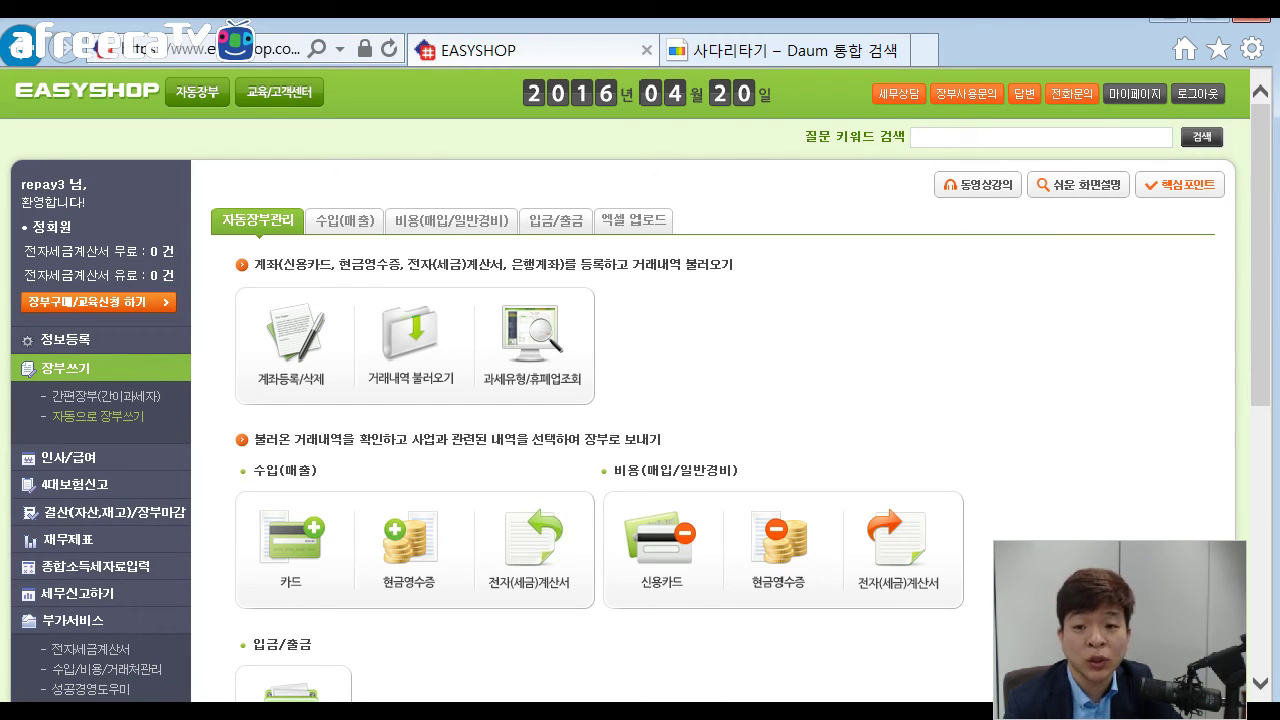
Review the 통장거래내역 upload page and its business account choices, leaving the account unchanged.
{"action": "left_click_drag", "start_coordinate": [734, 265], "coordinate": [681, 265]}
{"action": "left_click", "coordinate": [681, 265]}
{"action": "scroll", "coordinate": [681, 265], "scroll_direction": "down", "scroll_amount": 3}
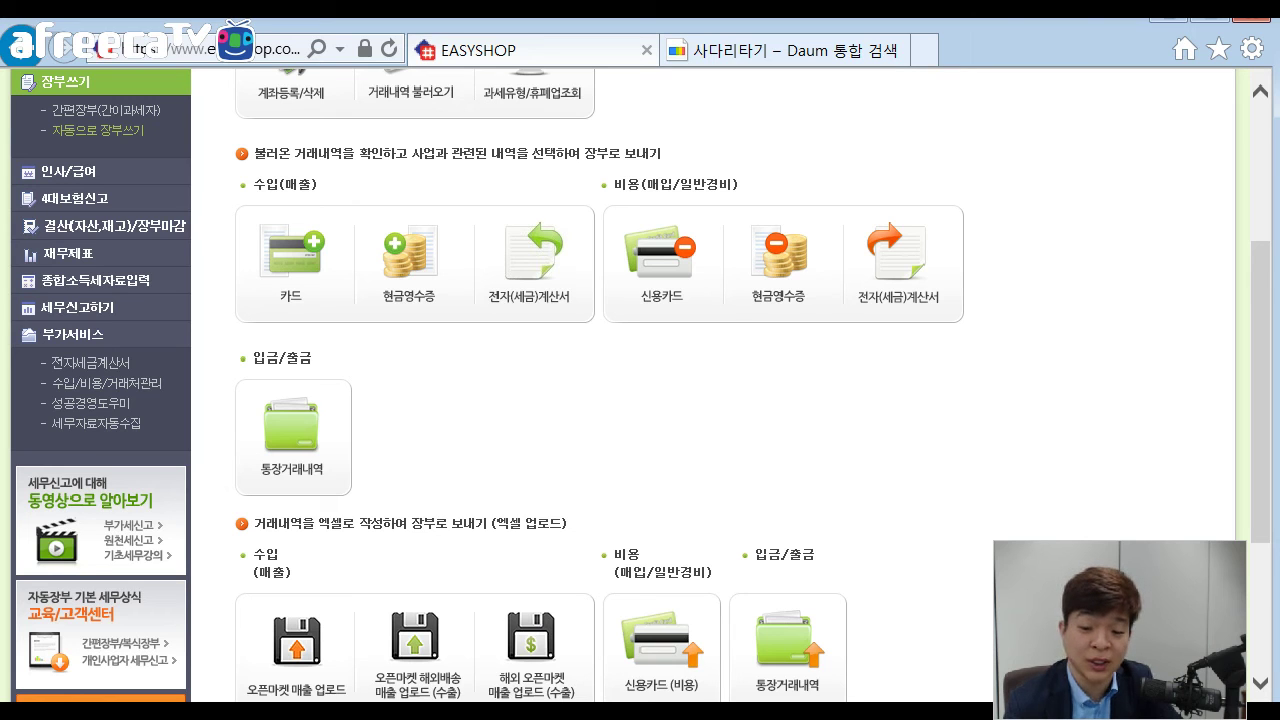
{"action": "scroll", "coordinate": [640, 385], "scroll_direction": "down", "scroll_amount": 1}
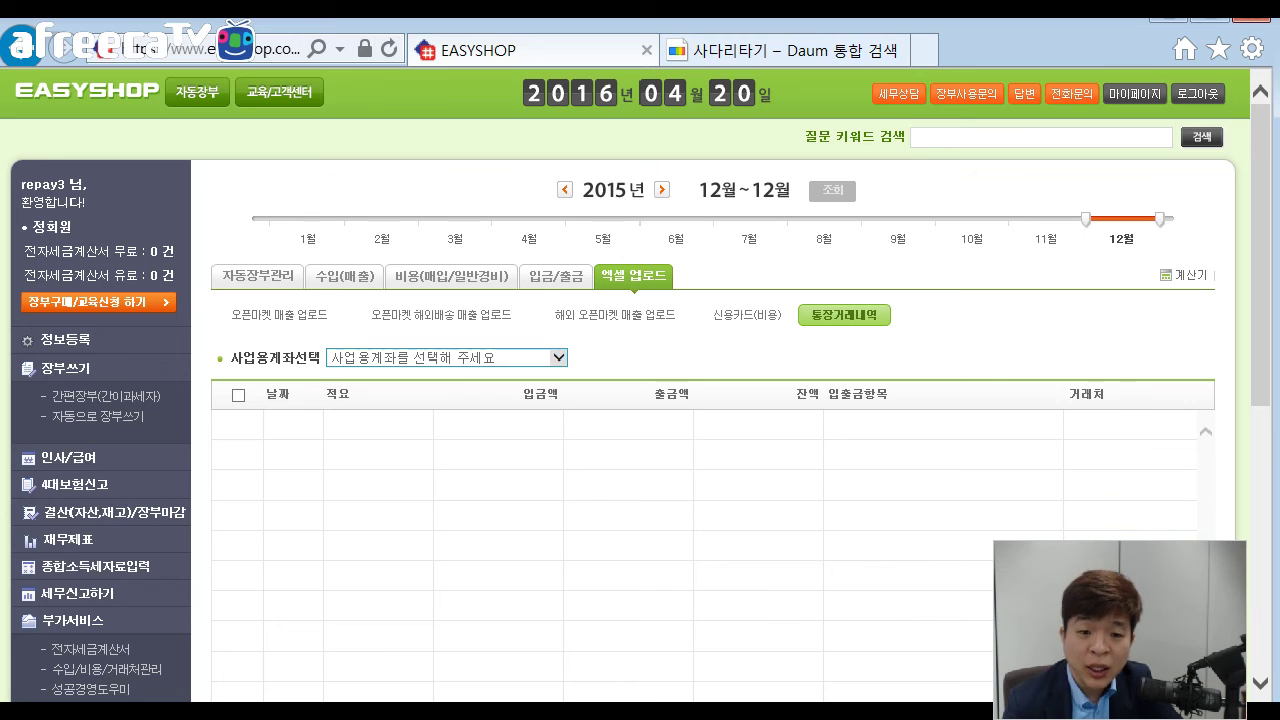
{"action": "left_click", "coordinate": [558, 358]}
{"action": "left_click", "coordinate": [650, 358]}
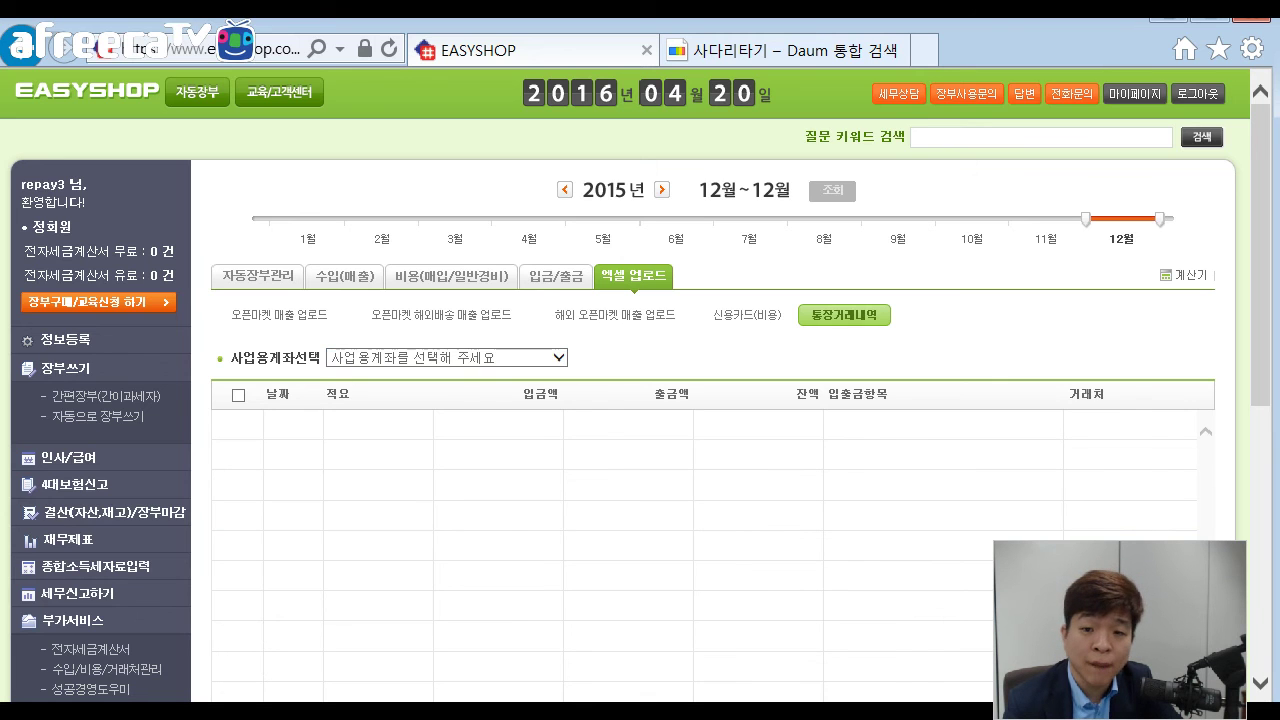
{"action": "scroll", "coordinate": [700, 400], "scroll_direction": "down", "scroll_amount": 1}
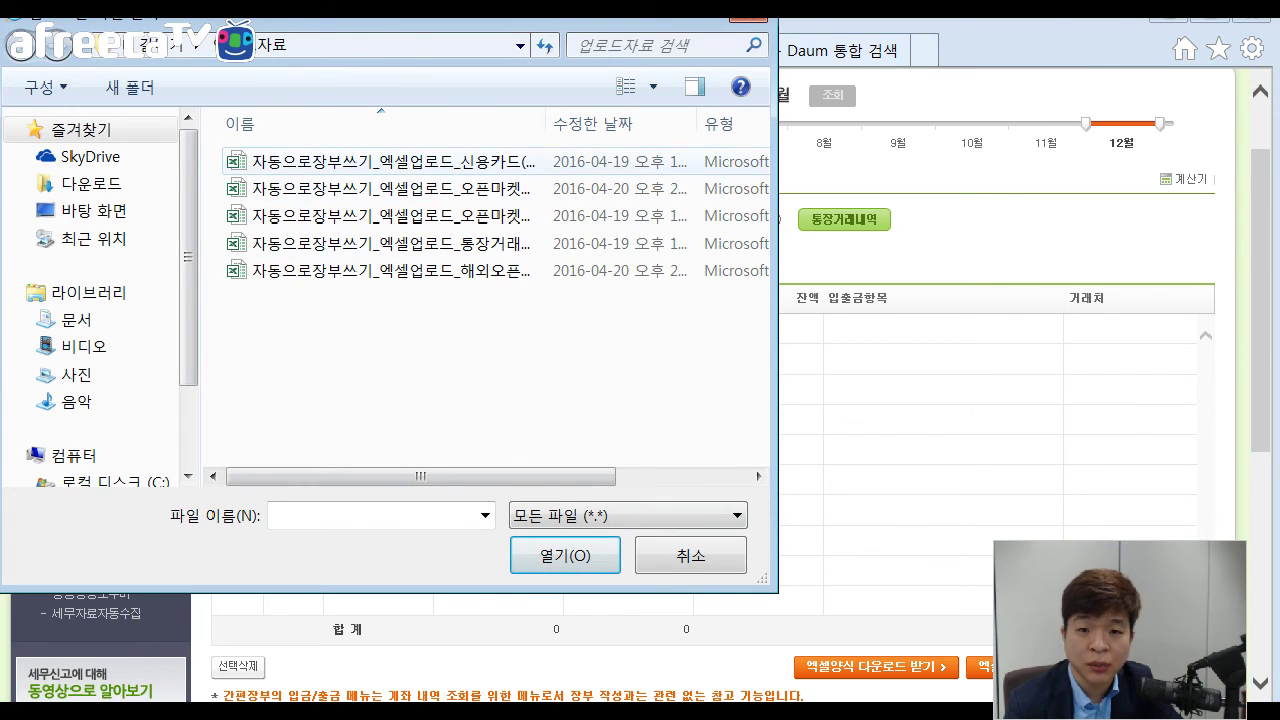
Upload the 통장거래 bank transaction Excel file and view the imported rows for the 우리은행 account.
{"action": "double_click", "coordinate": [390, 243]}
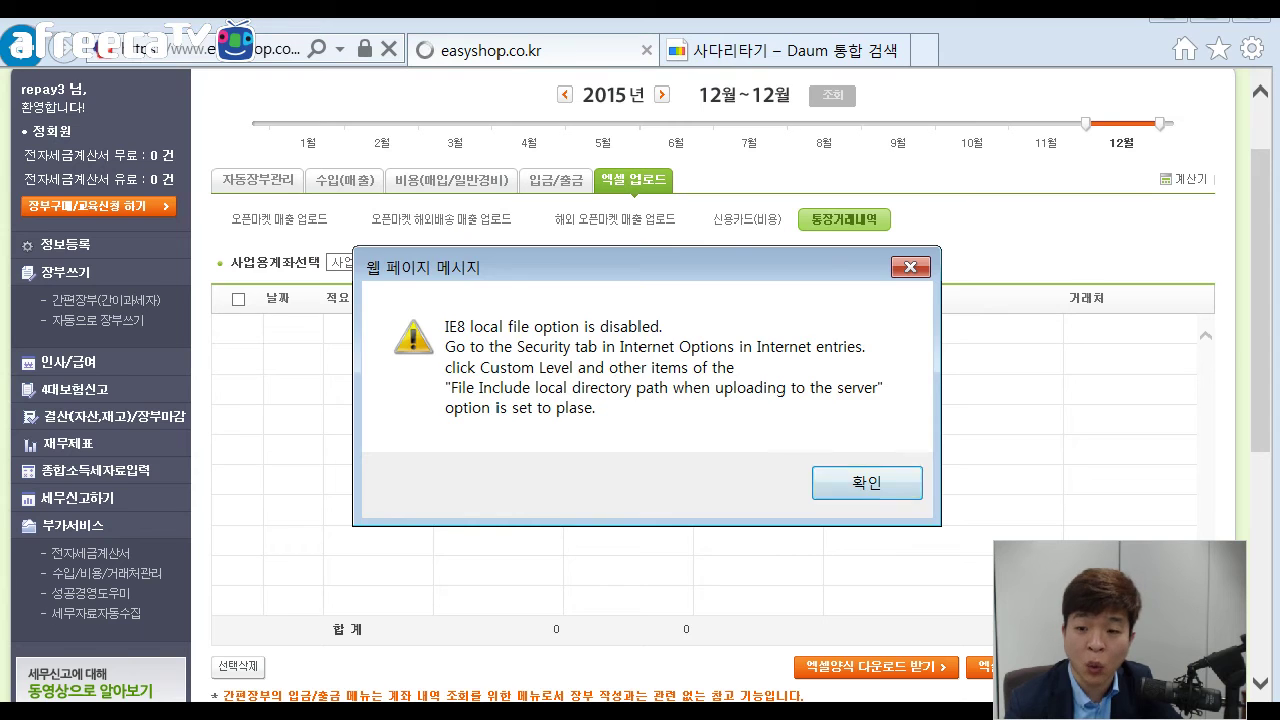
{"action": "key", "text": "Return"}
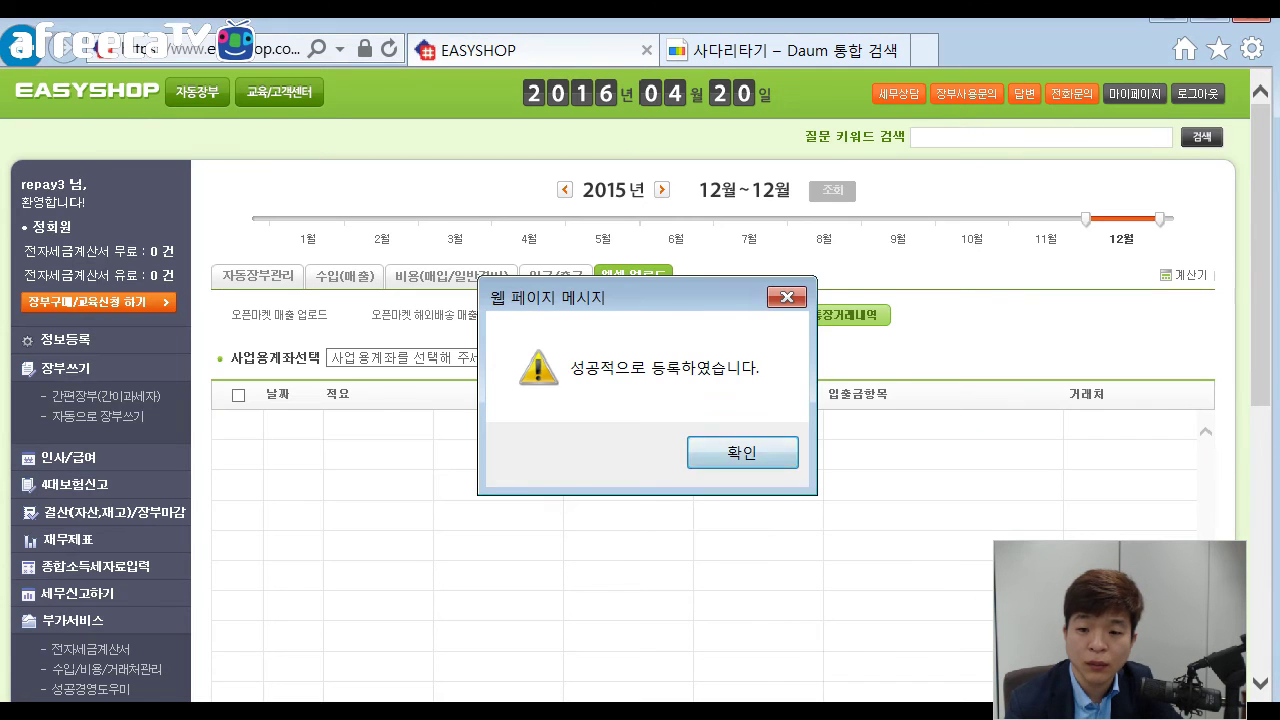
{"action": "key", "text": "Return"}
{"action": "left_click", "coordinate": [446, 357]}
{"action": "left_click", "coordinate": [400, 374]}
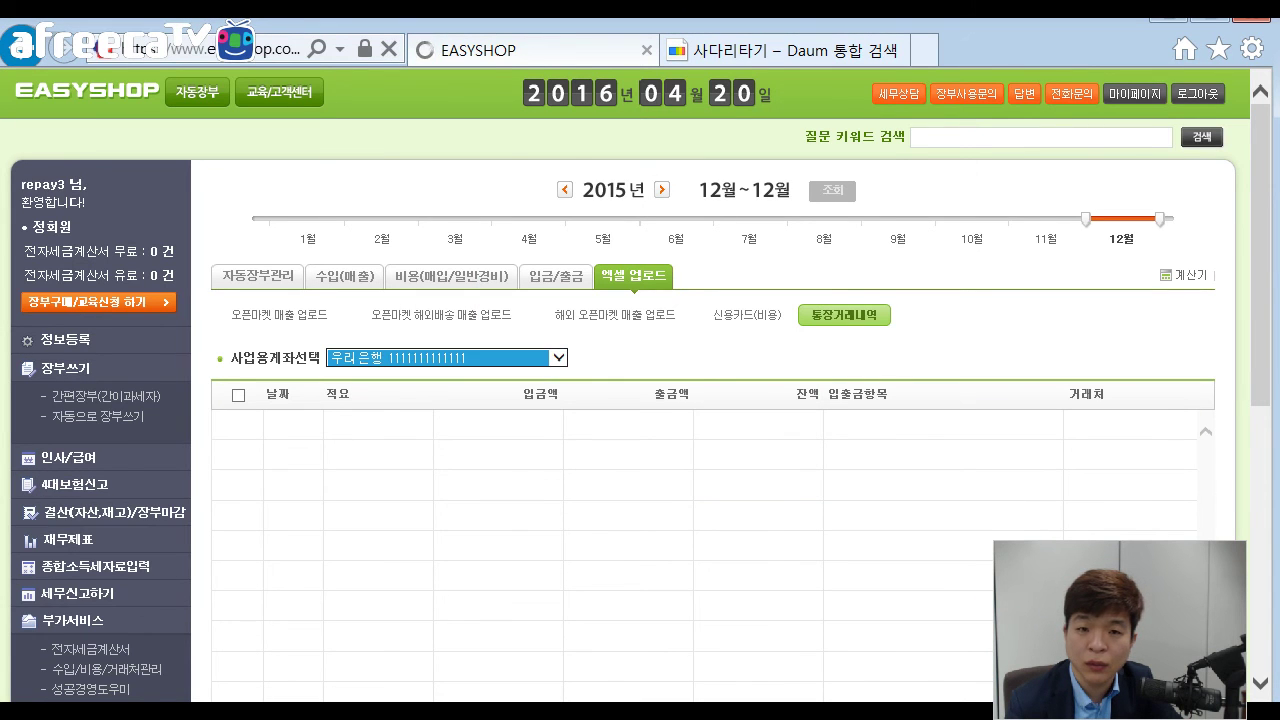
{"action": "scroll", "coordinate": [640, 400], "scroll_direction": "down", "scroll_amount": 2}
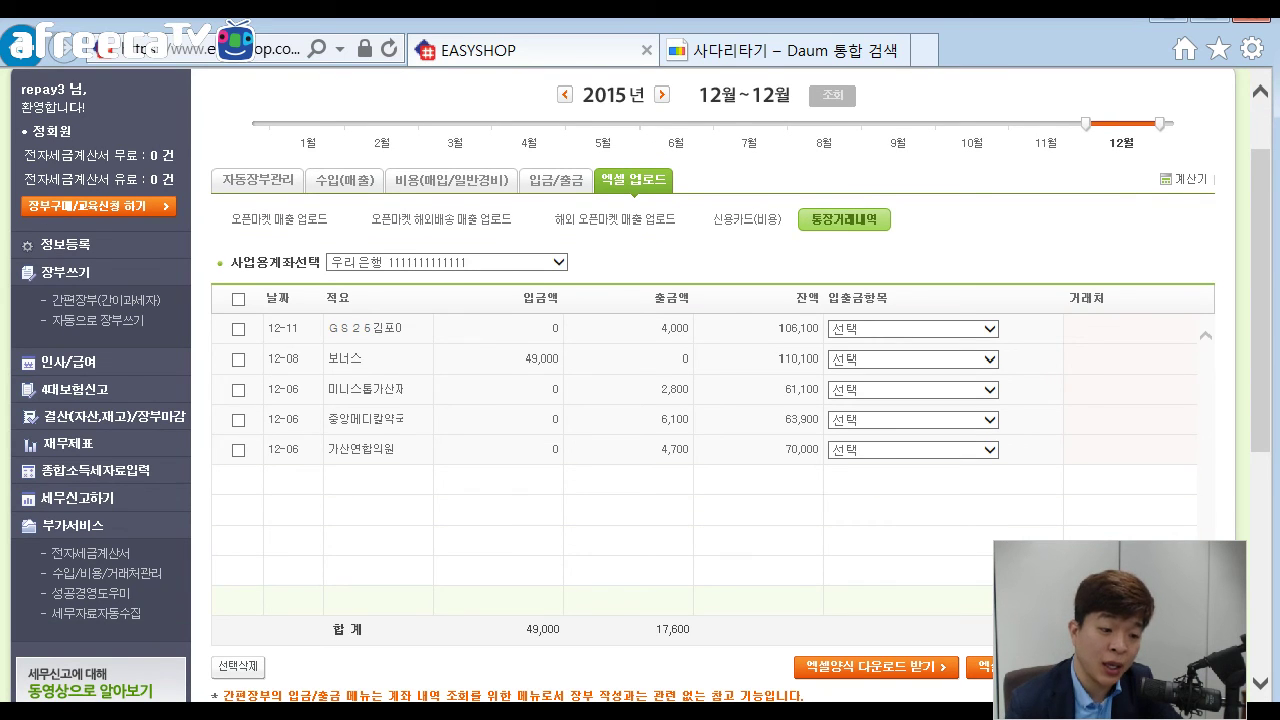
Upload the same 통장거래 file a second time and review the 우리은행 account's duplicated transactions.
{"action": "left_click", "coordinate": [985, 666]}
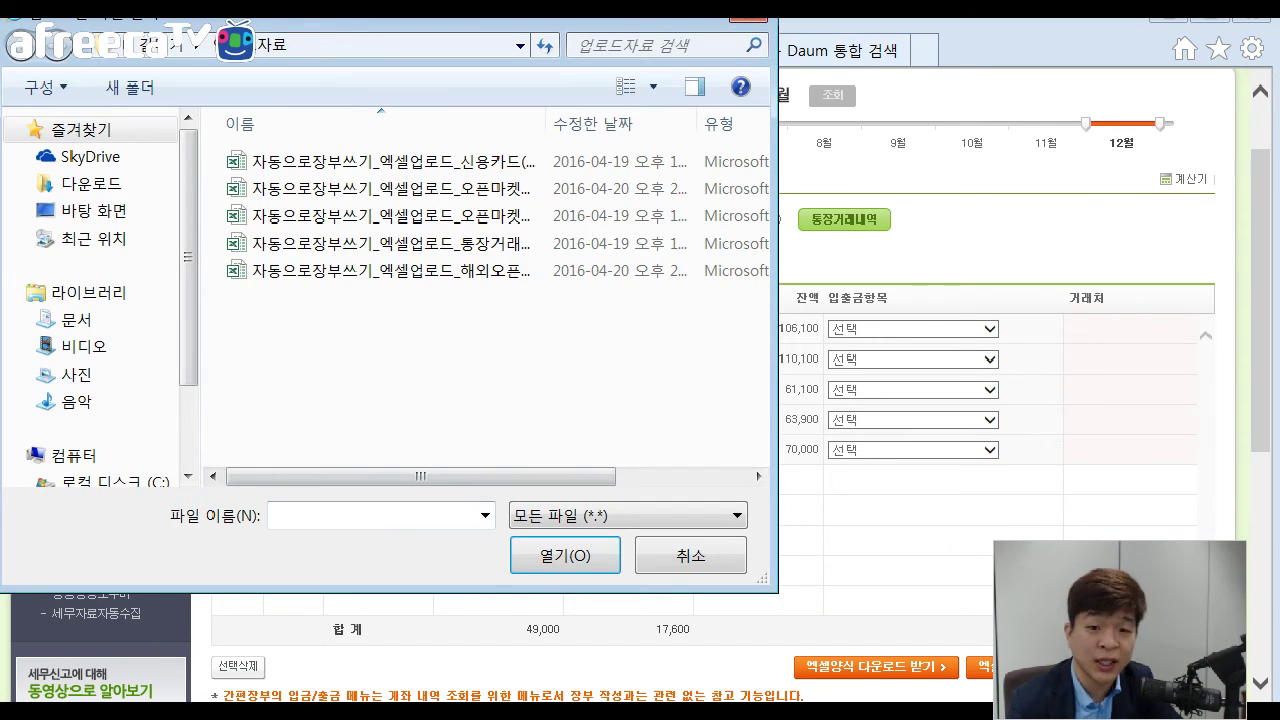
{"action": "double_click", "coordinate": [390, 243]}
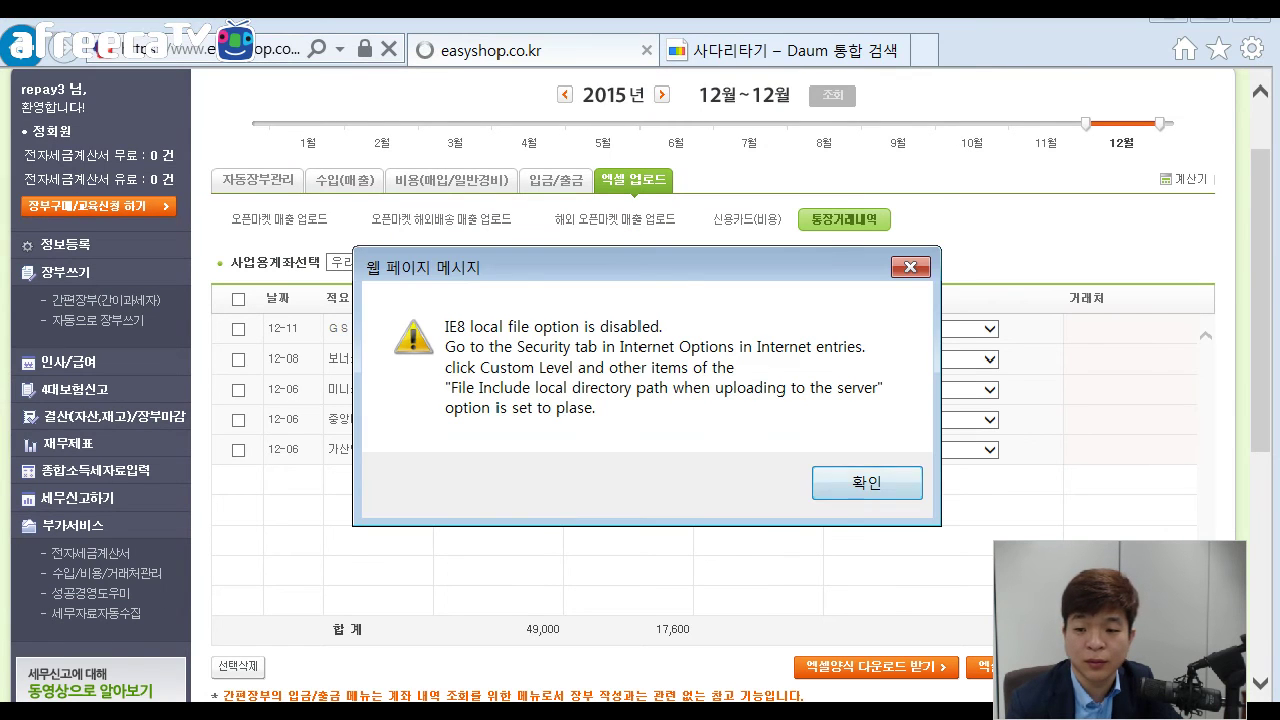
{"action": "key", "text": "Return"}
{"action": "key", "text": "Return"}
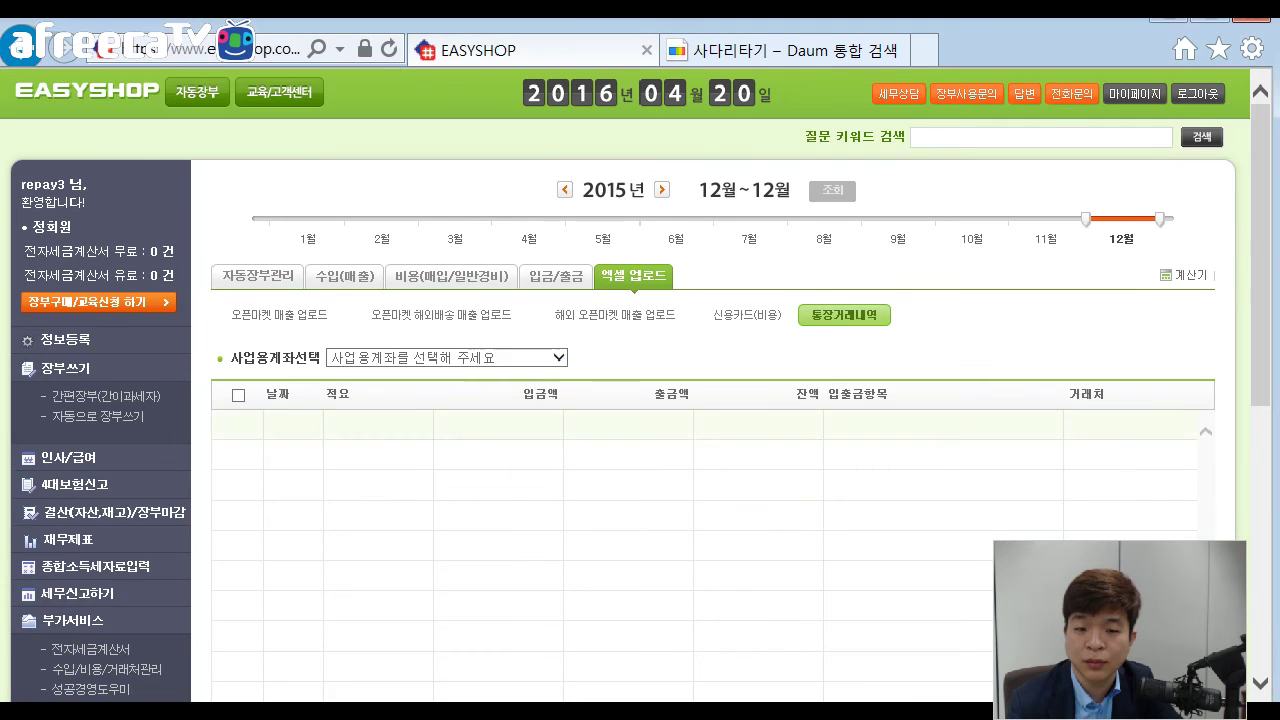
{"action": "key", "text": "ctrl+a"}
{"action": "left_click", "coordinate": [557, 357]}
{"action": "left_click", "coordinate": [420, 375]}
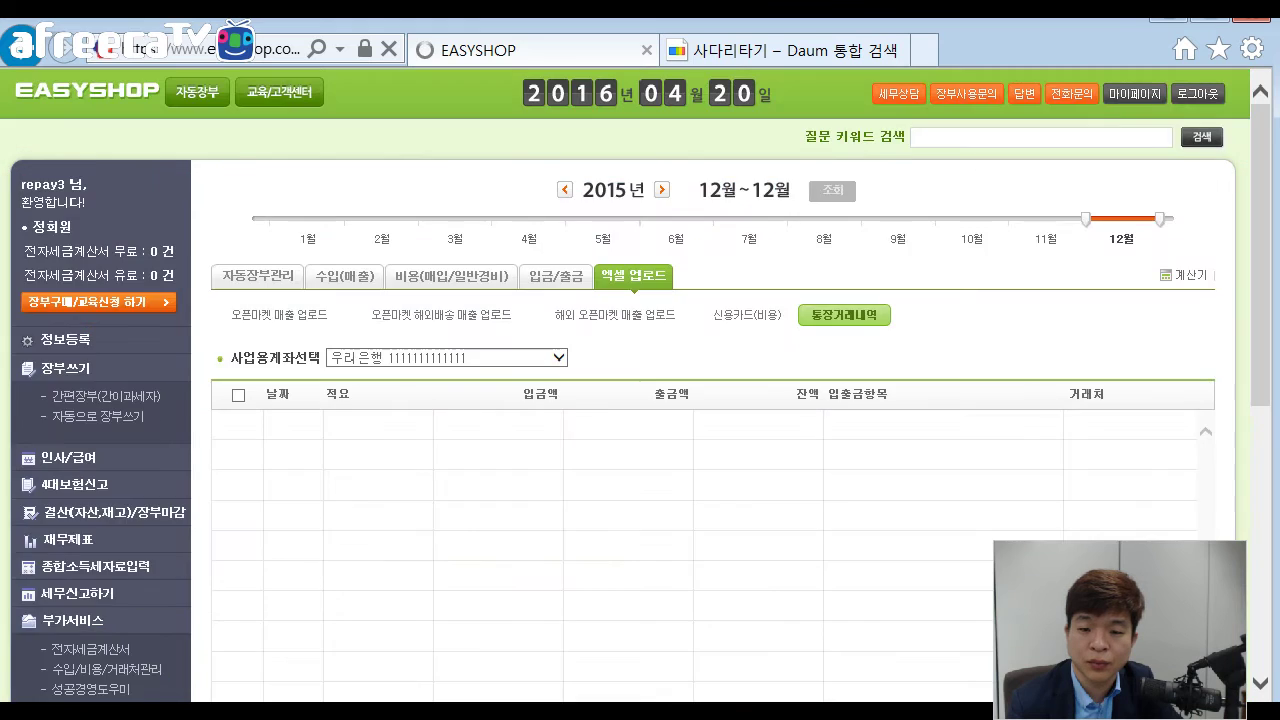
{"action": "scroll", "coordinate": [640, 400], "scroll_direction": "down", "scroll_amount": 2}
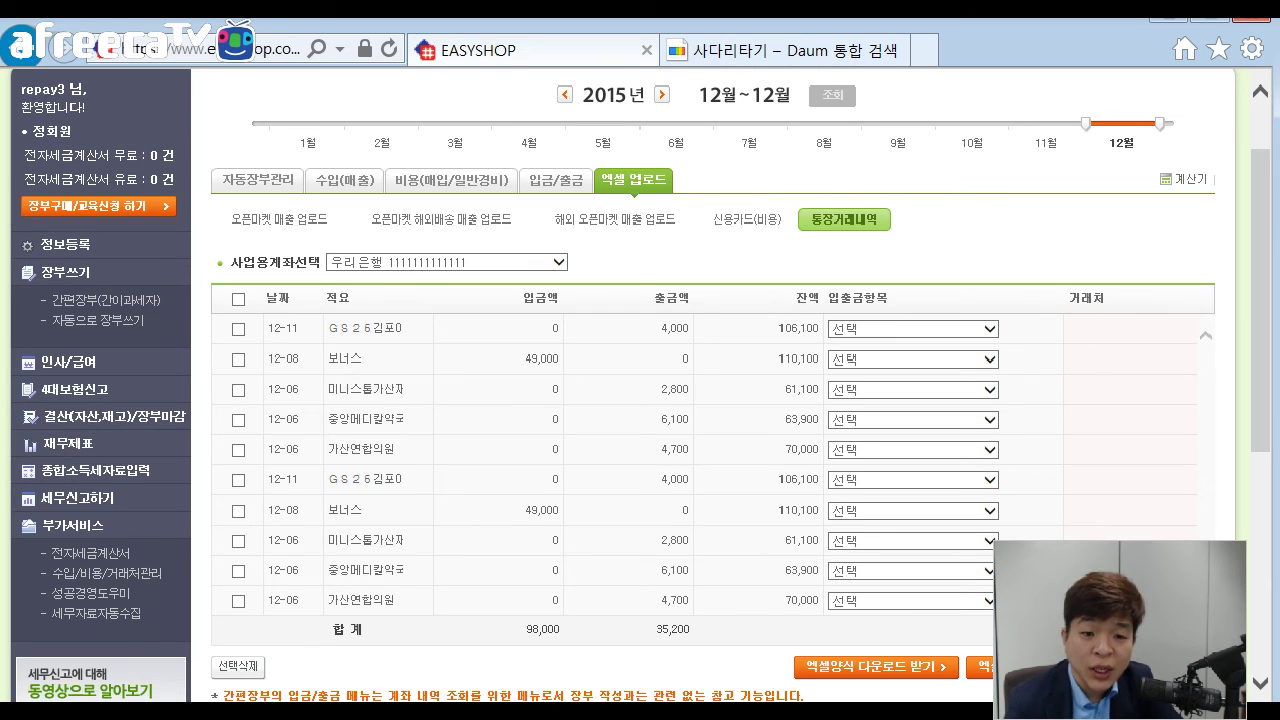
Highlight the duplicated entries, such as the 49,000 보너스 deposit and the 미니스톱가산자 2,800 withdrawal.
{"action": "left_click_drag", "start_coordinate": [390, 328], "coordinate": [328, 328]}
{"action": "left_click", "coordinate": [362, 358]}
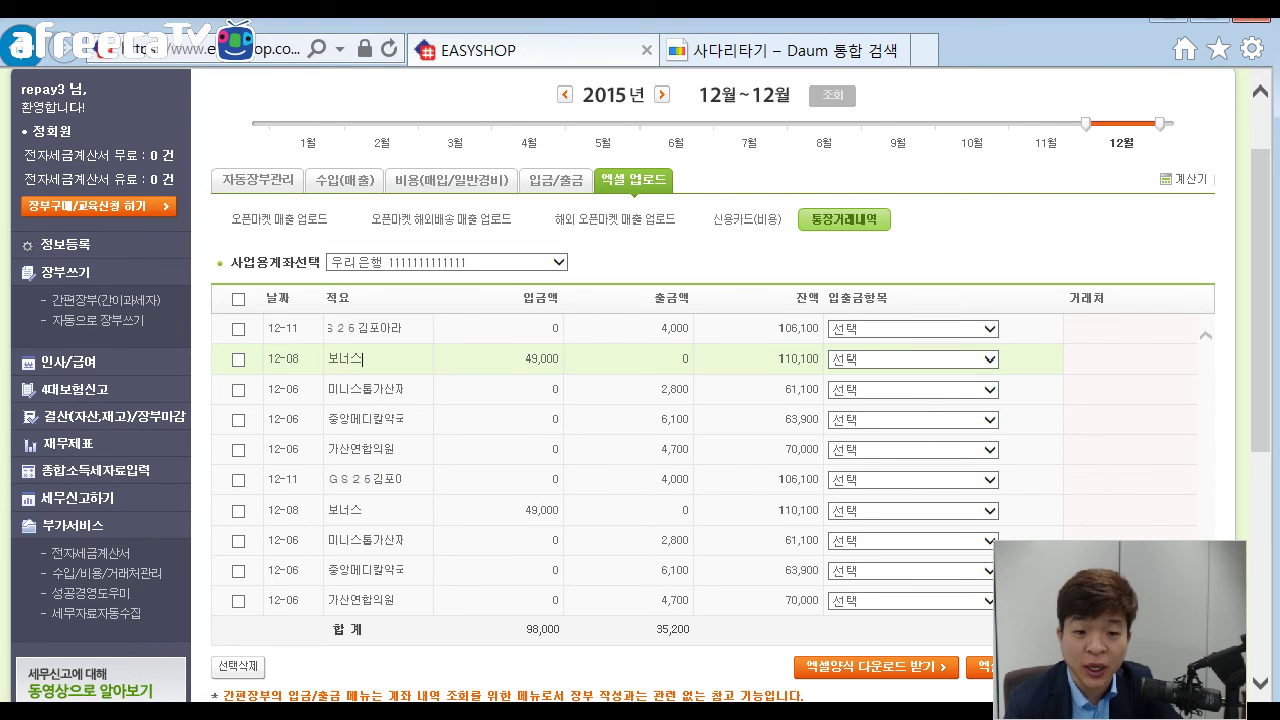
{"action": "double_click", "coordinate": [527, 358]}
{"action": "left_click", "coordinate": [561, 510]}
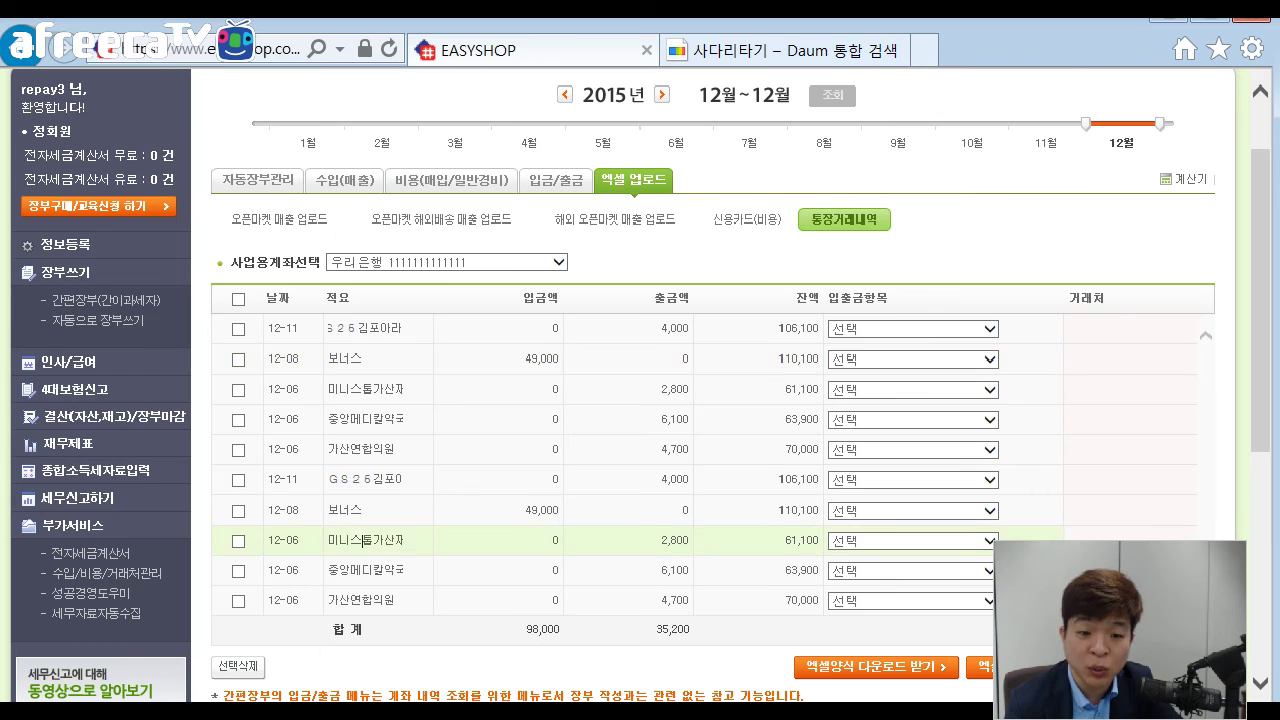
{"action": "double_click", "coordinate": [365, 540]}
{"action": "left_click", "coordinate": [663, 389]}
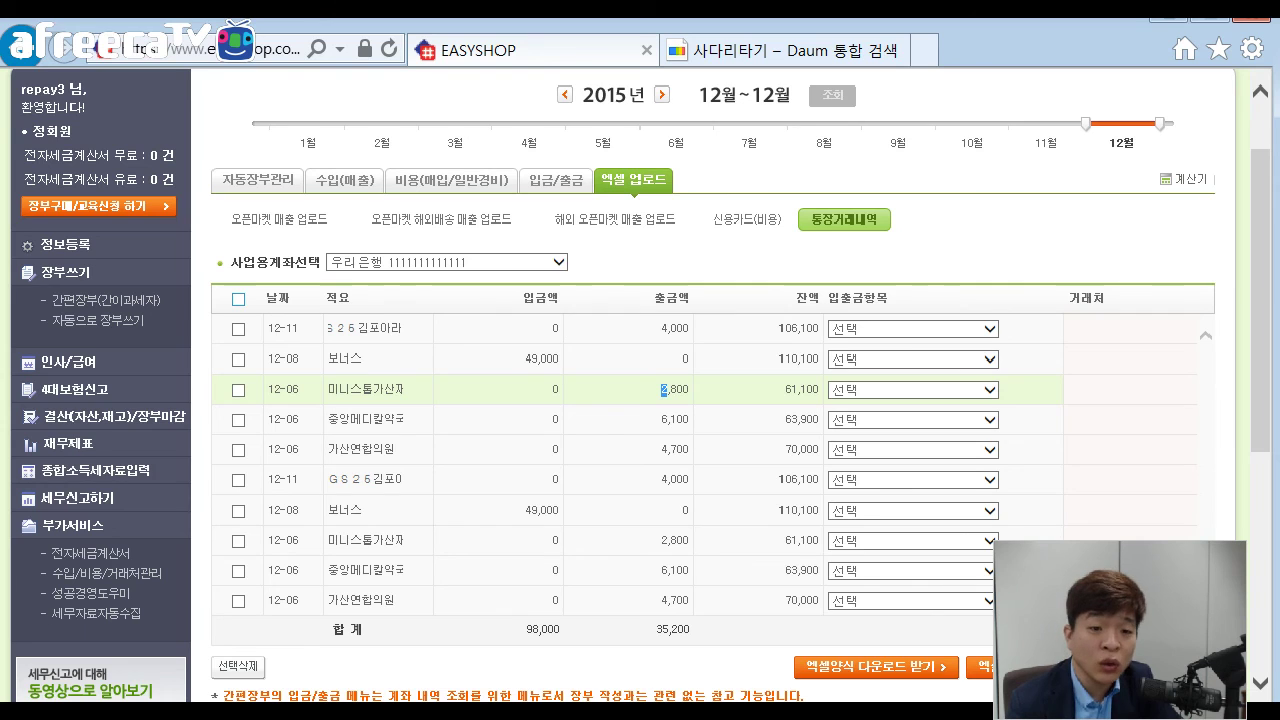
Delete all ten bank transactions, then close the 환율 조회하기 popup to return to the slides.
{"action": "left_click", "coordinate": [238, 298]}
{"action": "scroll", "coordinate": [640, 400], "scroll_direction": "down", "scroll_amount": 1}
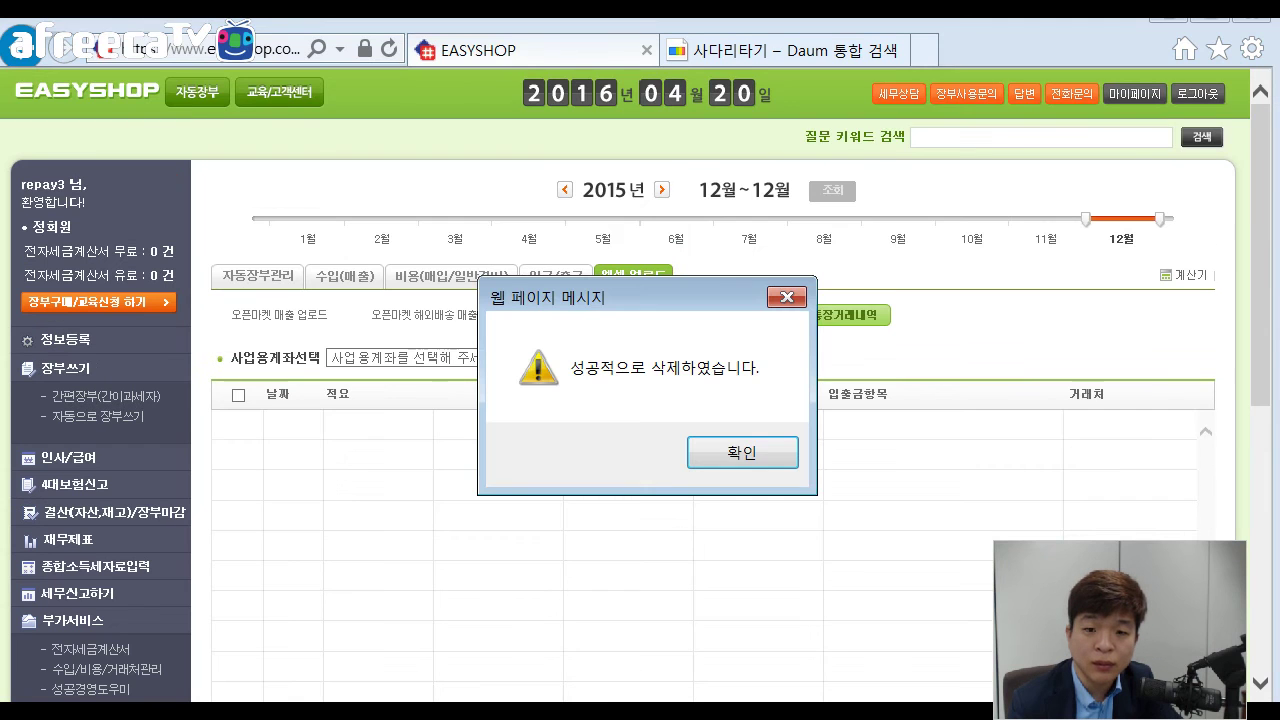
{"action": "key", "text": "Return"}
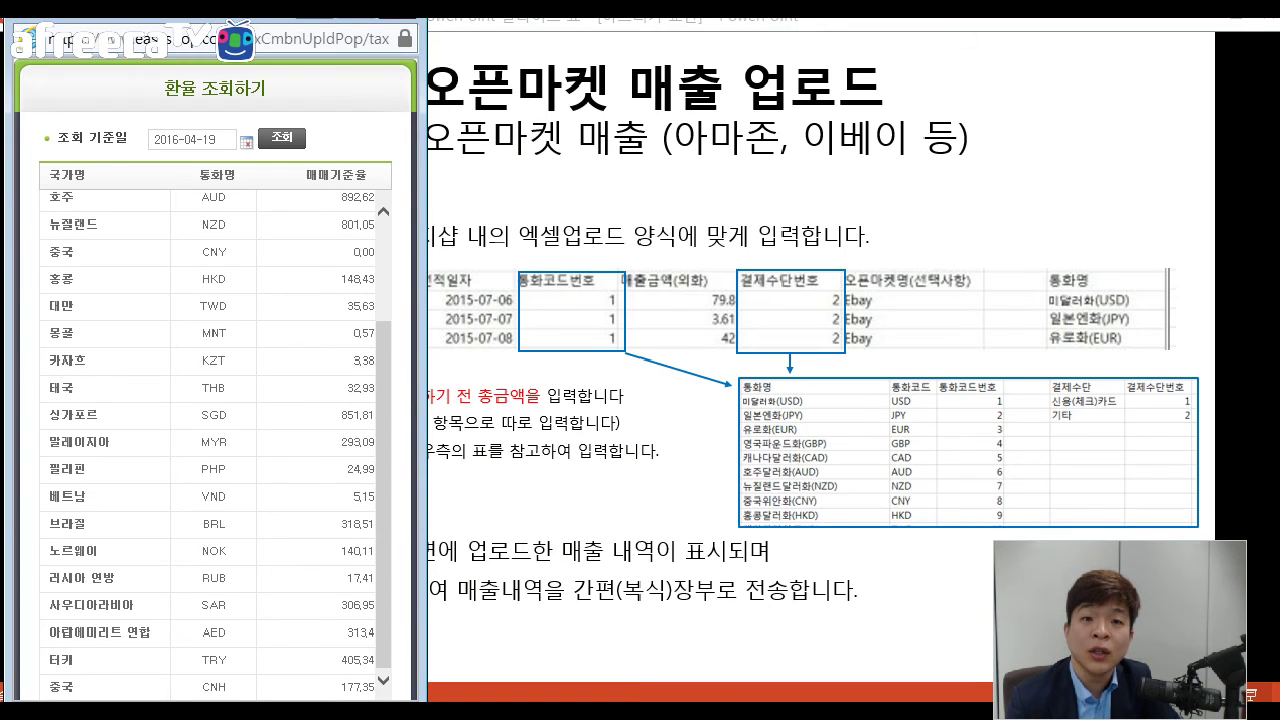
{"action": "key", "text": "alt+Tab"}
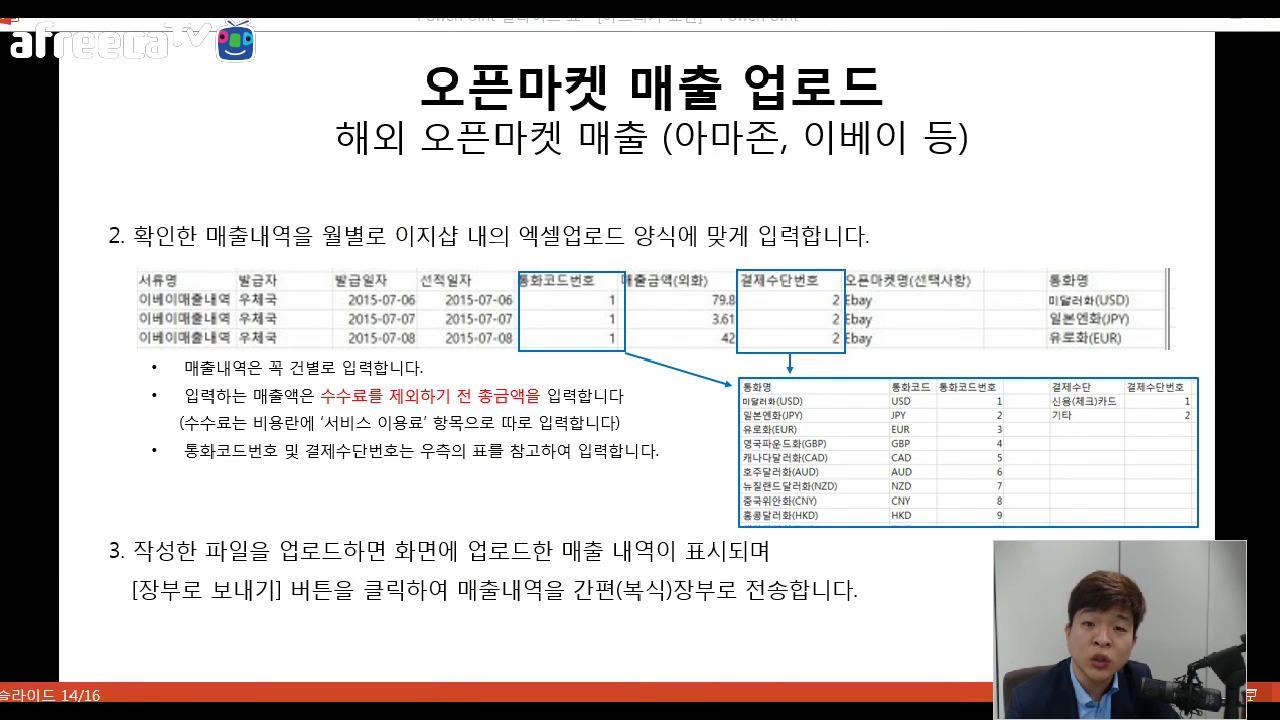